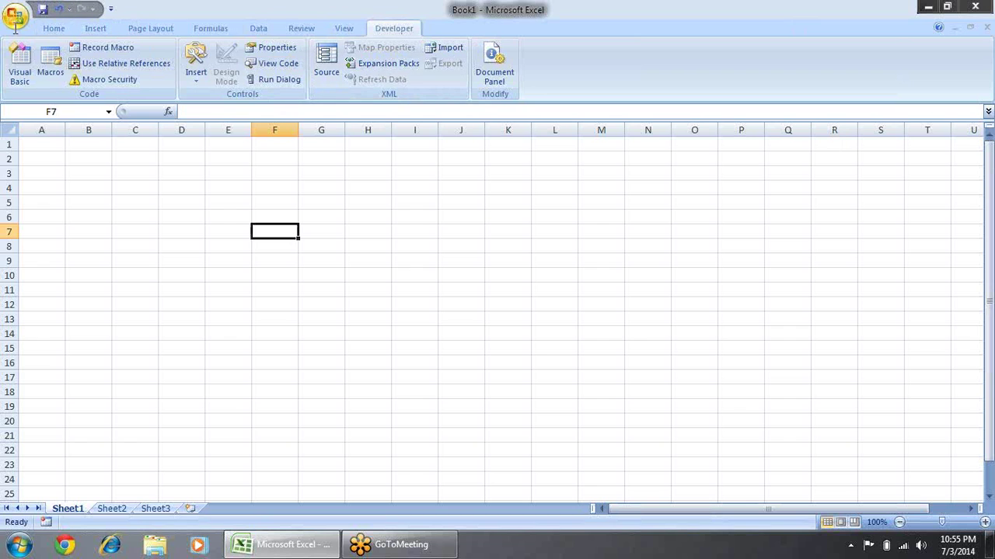
Step: Check in the popular Excel options that the Developer tab is set to show in the Ribbon
click(15, 16)
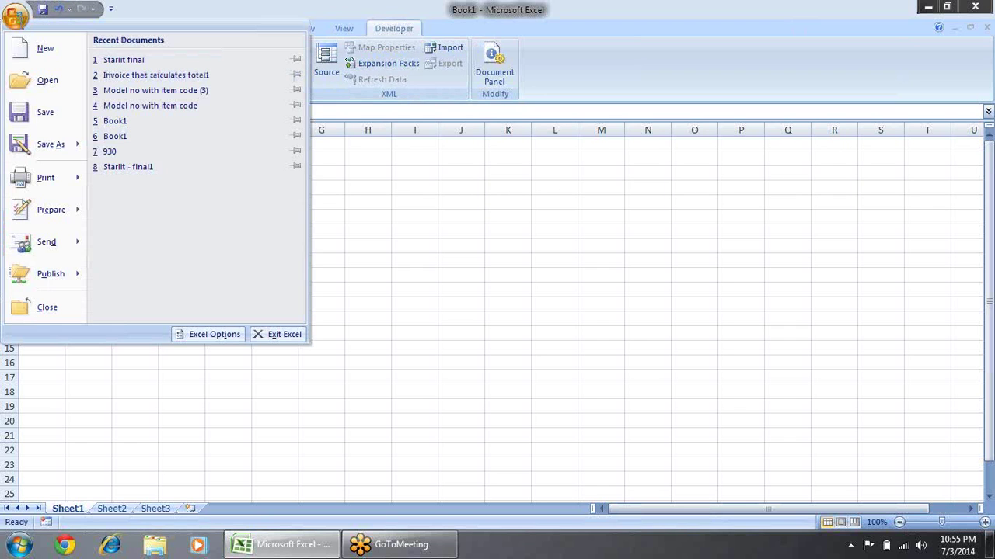
click(212, 334)
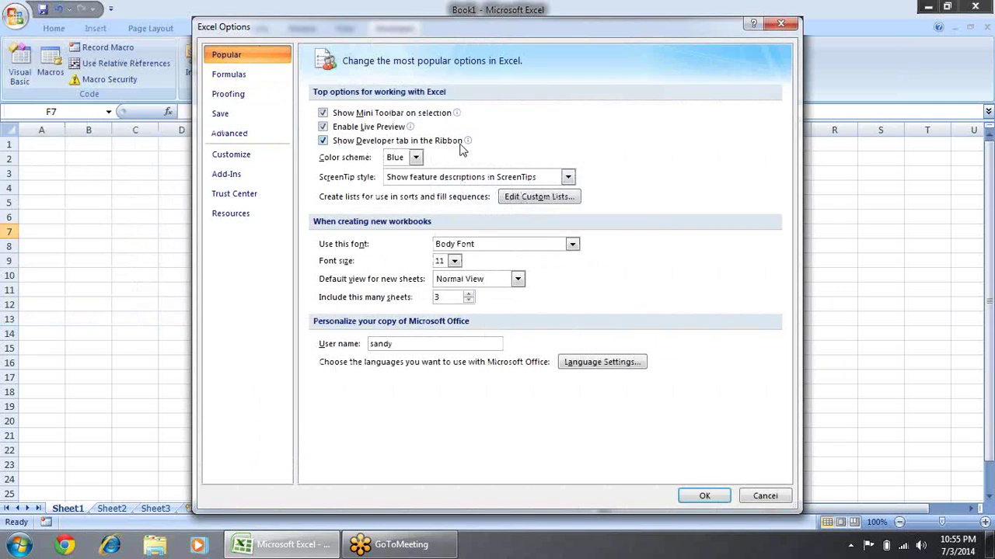
click(359, 139)
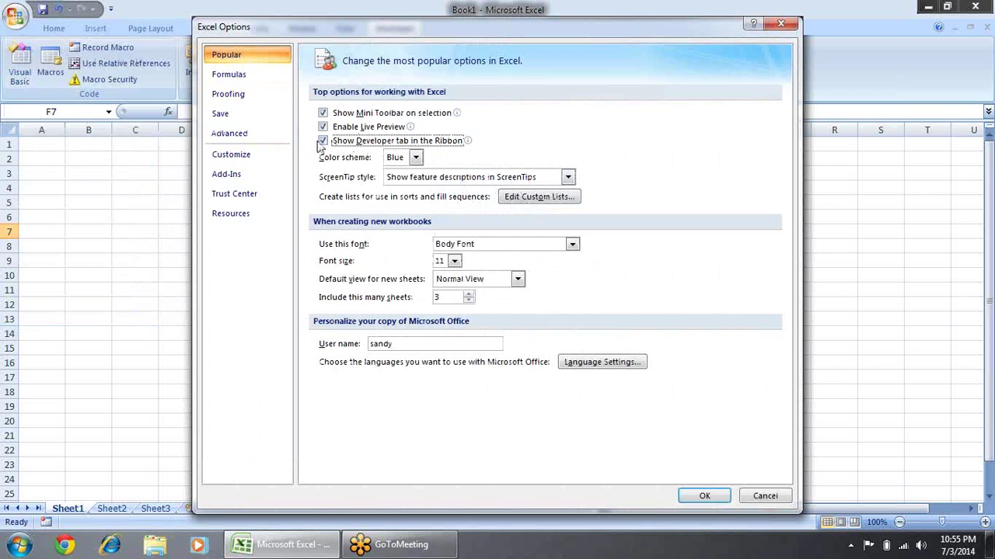
click(704, 495)
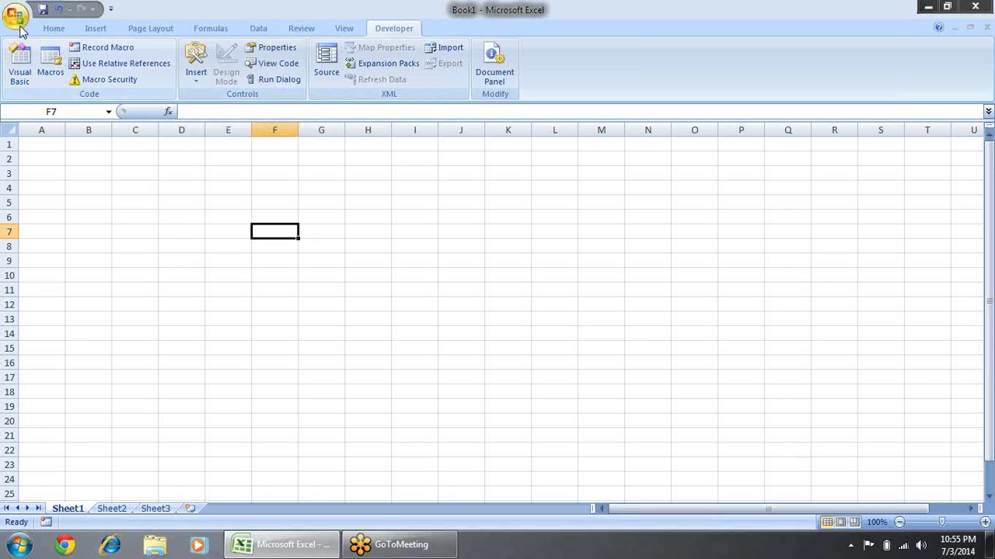
click(19, 22)
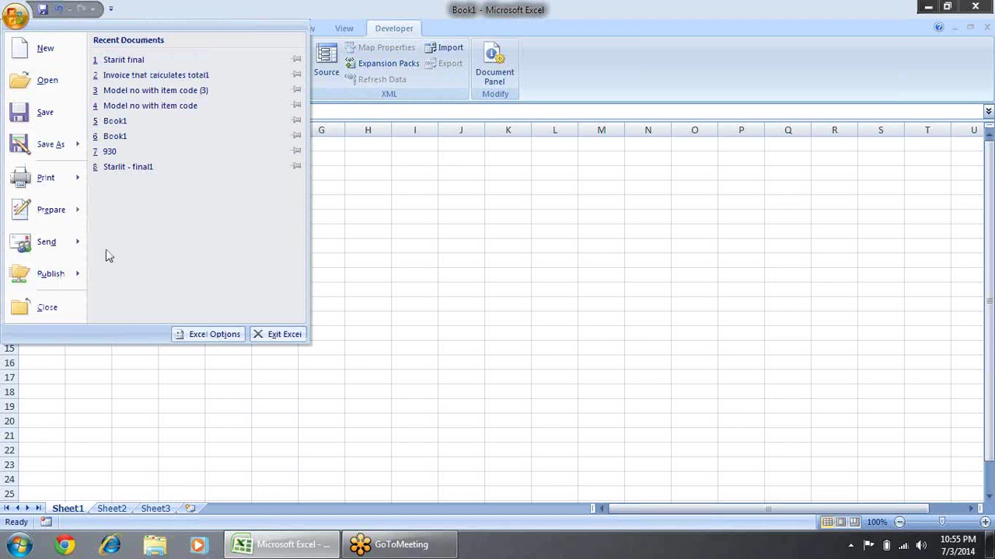
click(208, 336)
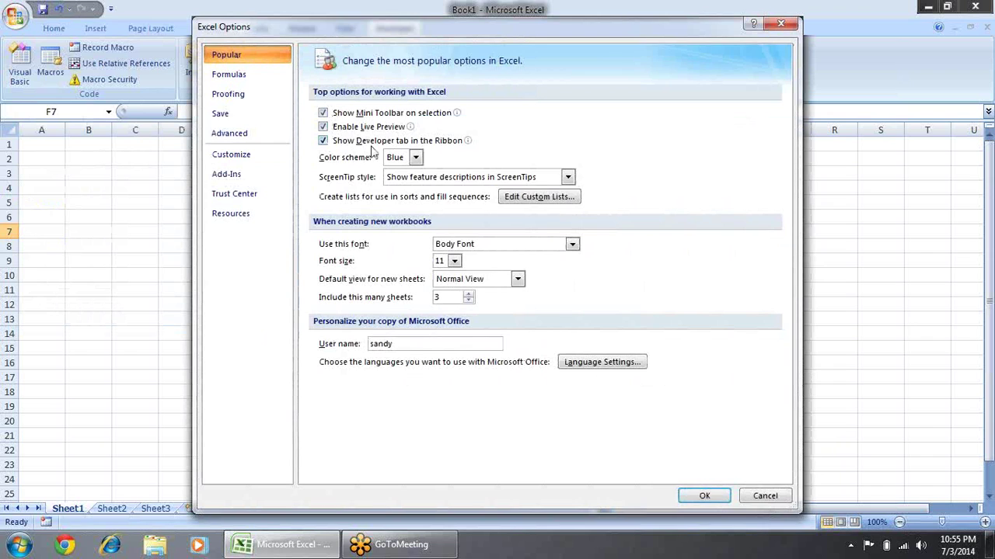
mouse_move(460, 149)
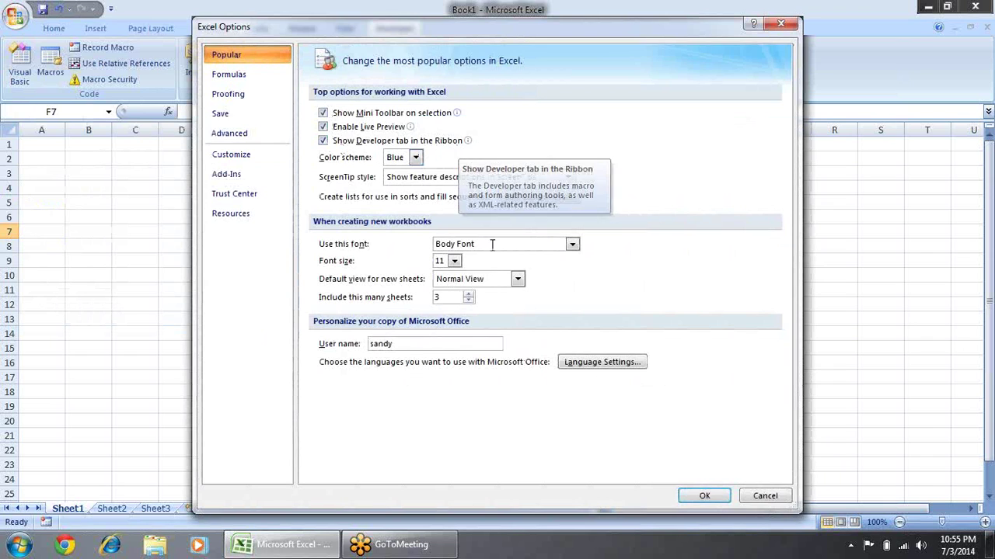
click(703, 495)
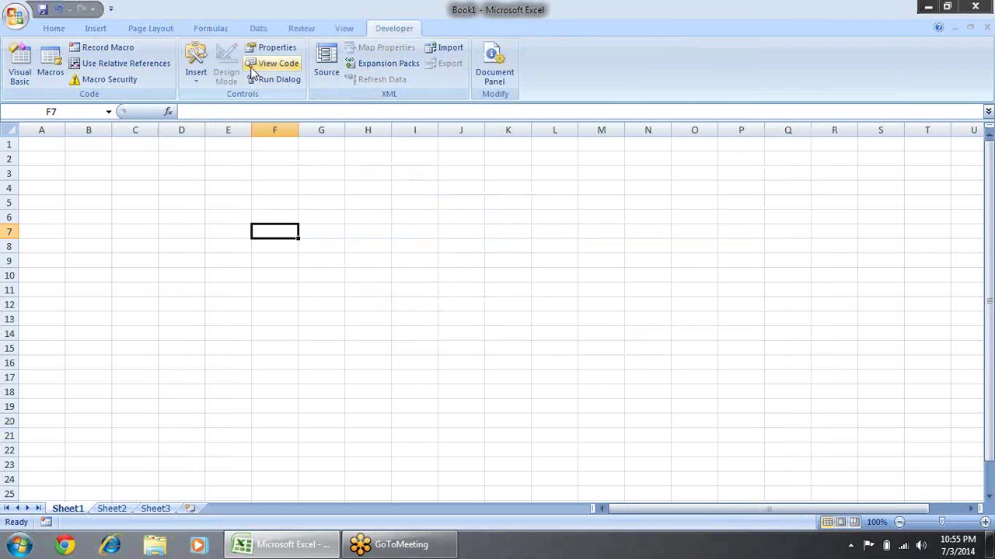
click(197, 76)
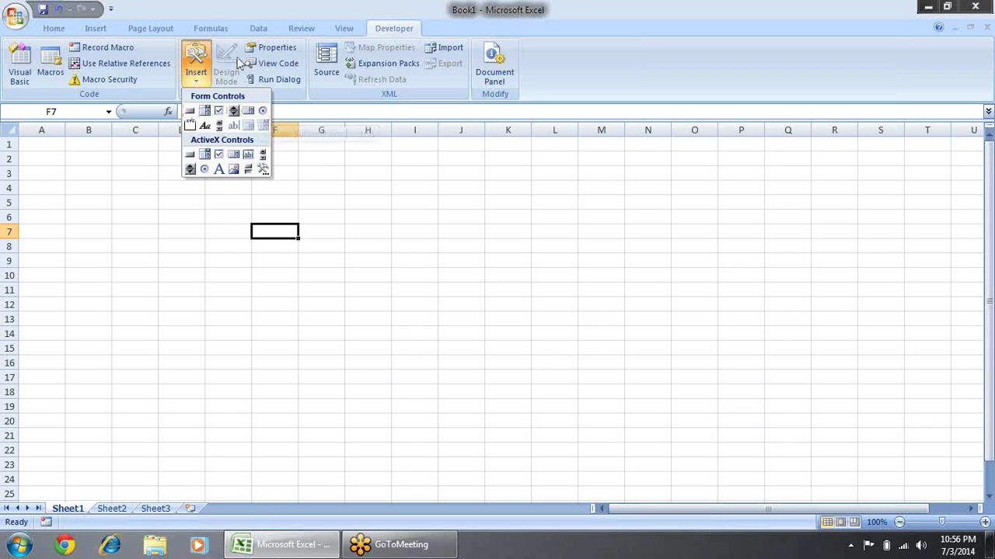
click(326, 155)
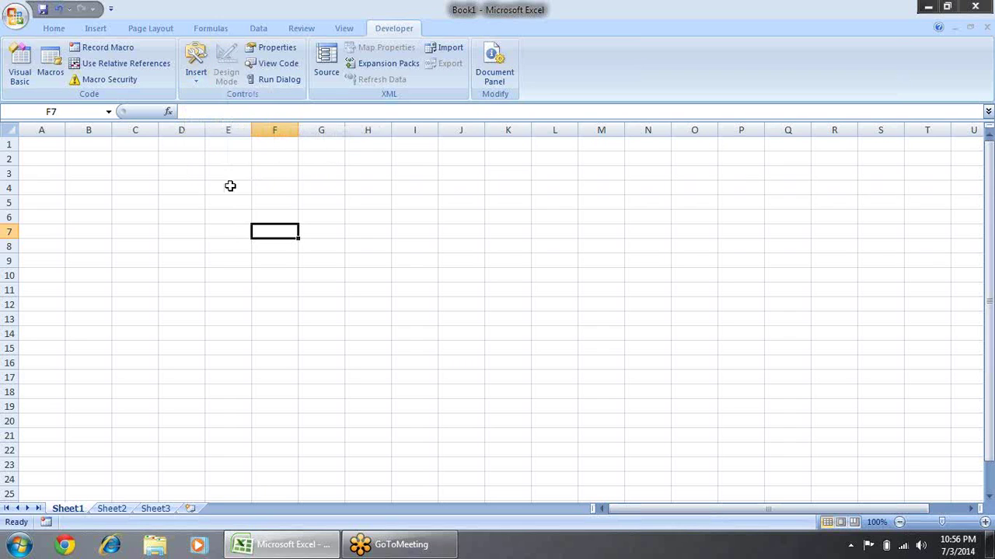
click(229, 187)
click(139, 162)
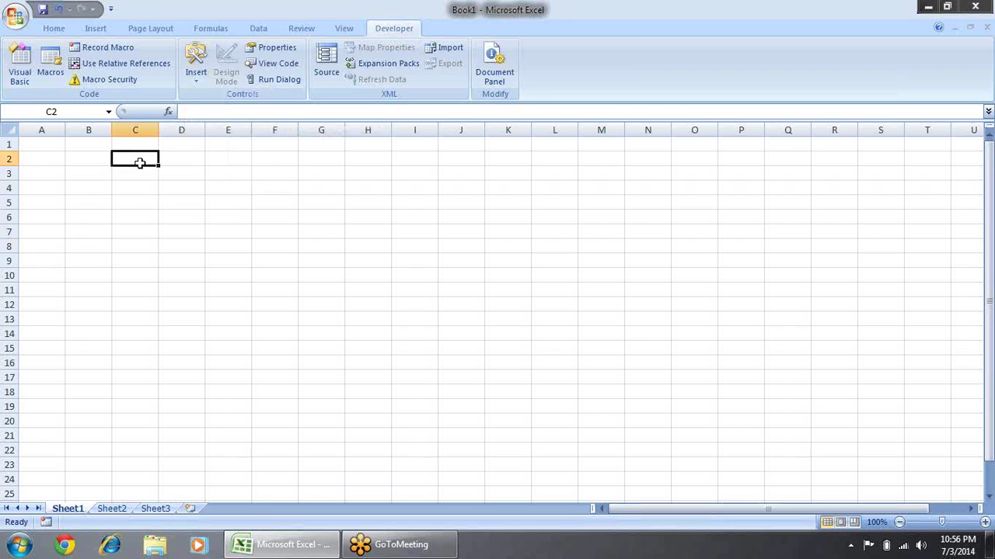
click(257, 157)
click(117, 156)
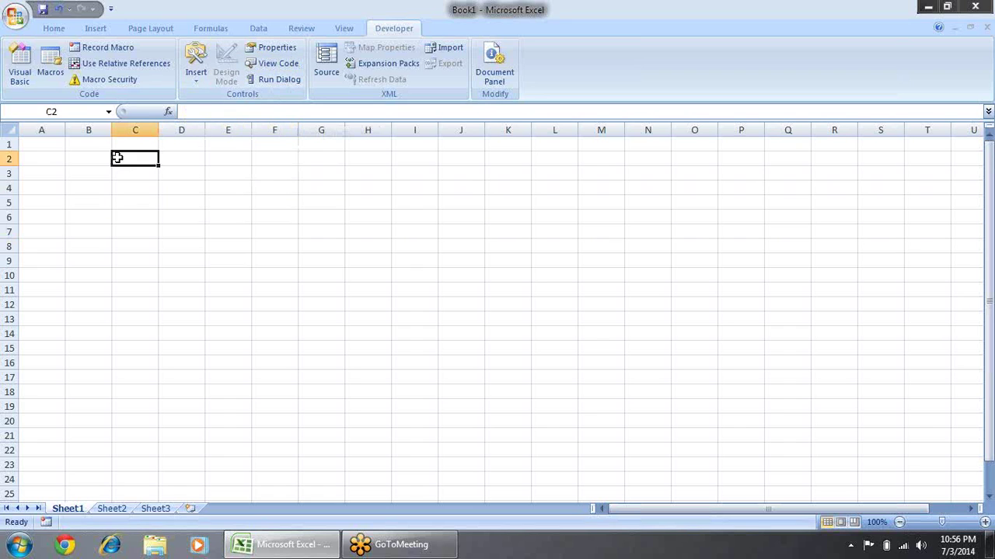
Step: Enter the heading Name in cell A2 and two people's first names below it in A3:A4
click(60, 154)
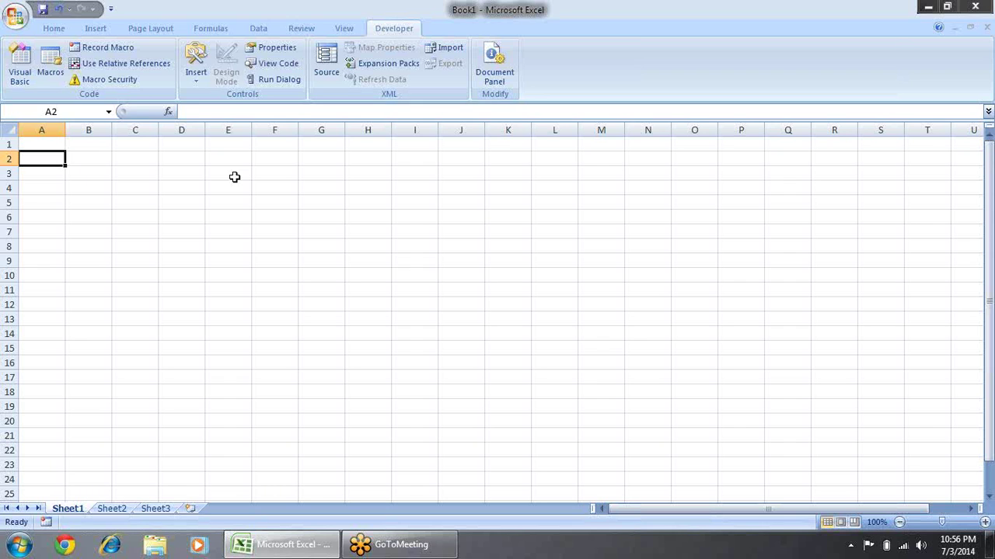
text(Name)
key(Return)
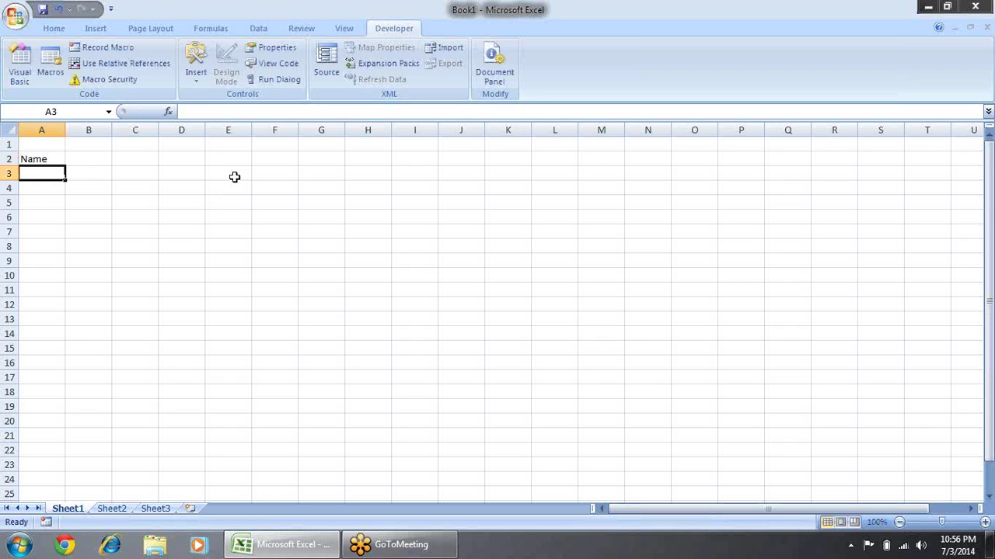
text(Sandeep)
key(Return)
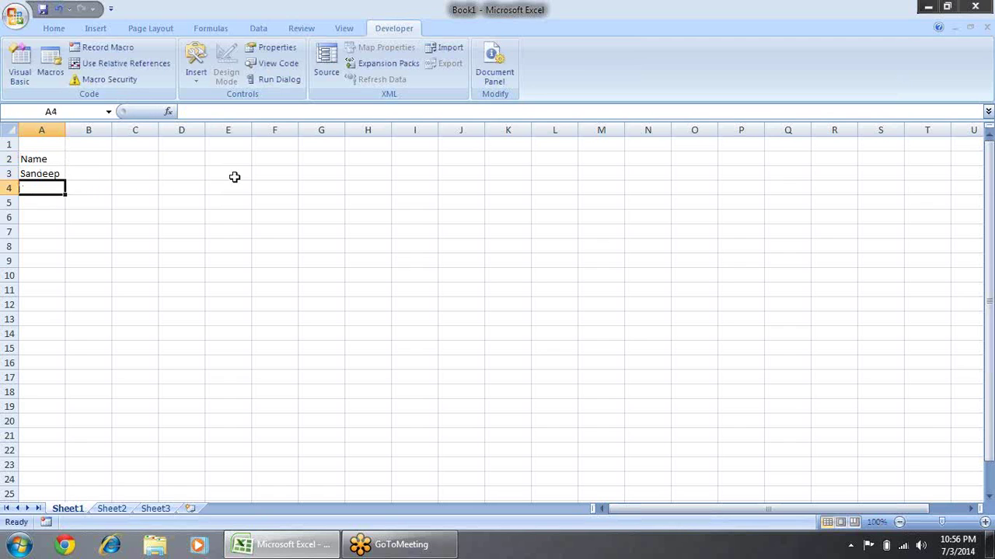
text(Prade)
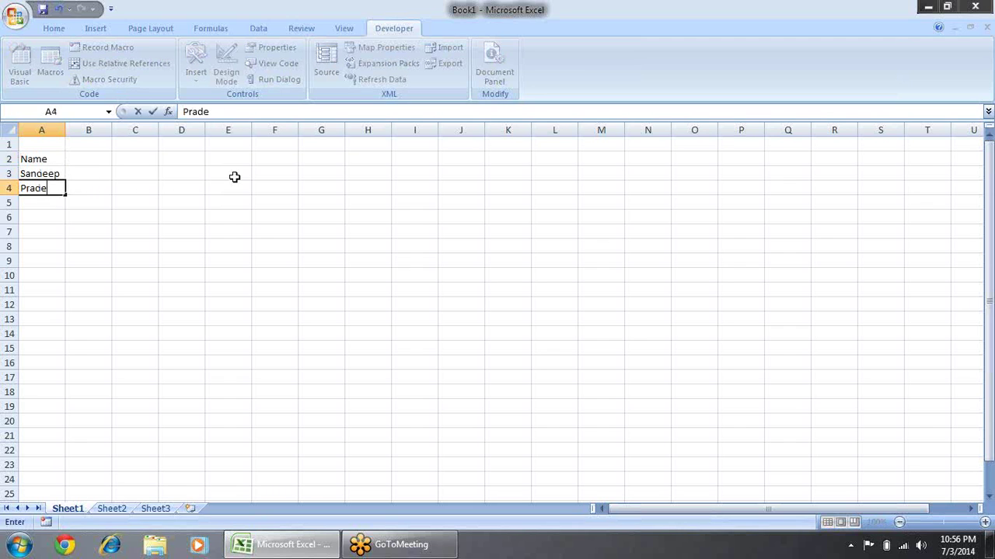
text(ep)
key(Return)
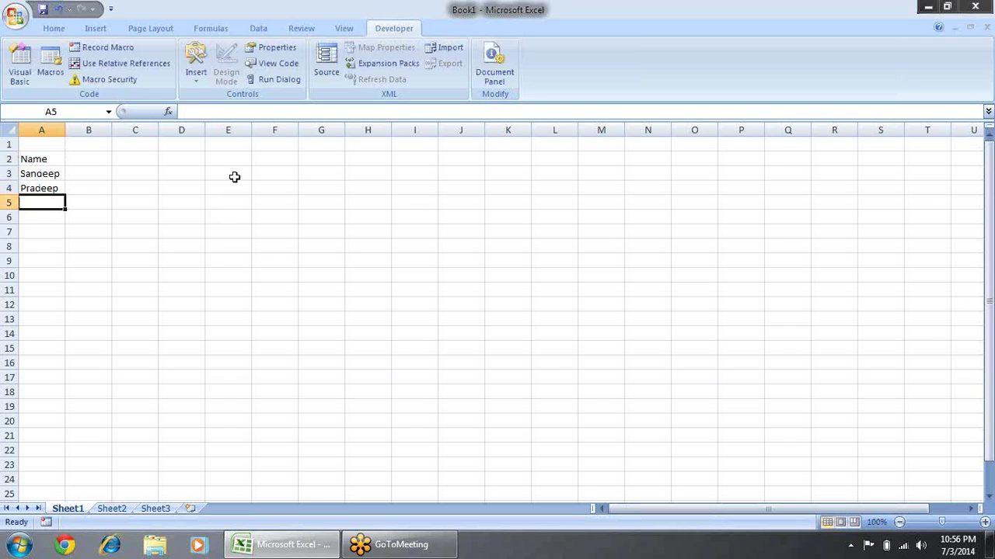
Step: Extend the name list with three more people's first names in A5:A7
text(Ra)
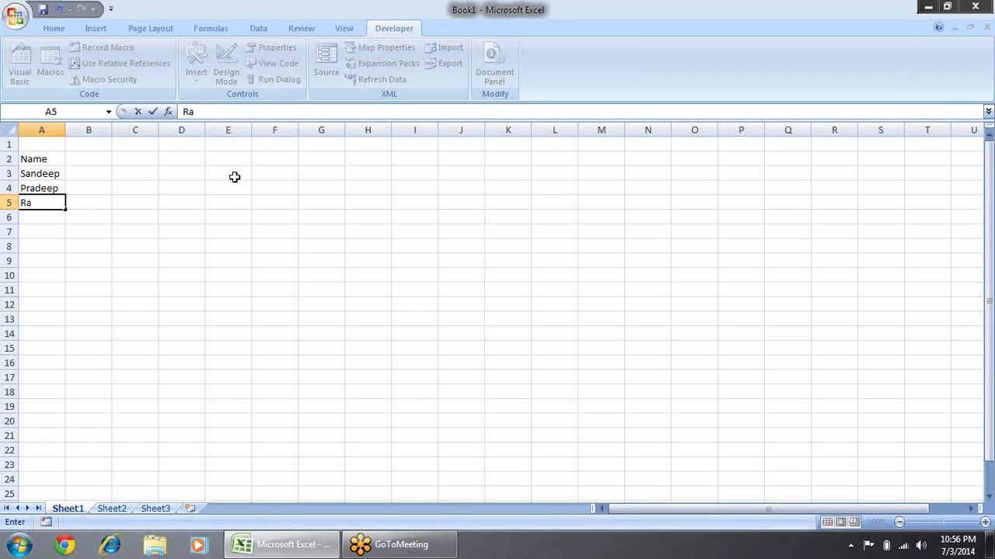
text(vi)
key(Return)
text(Harish)
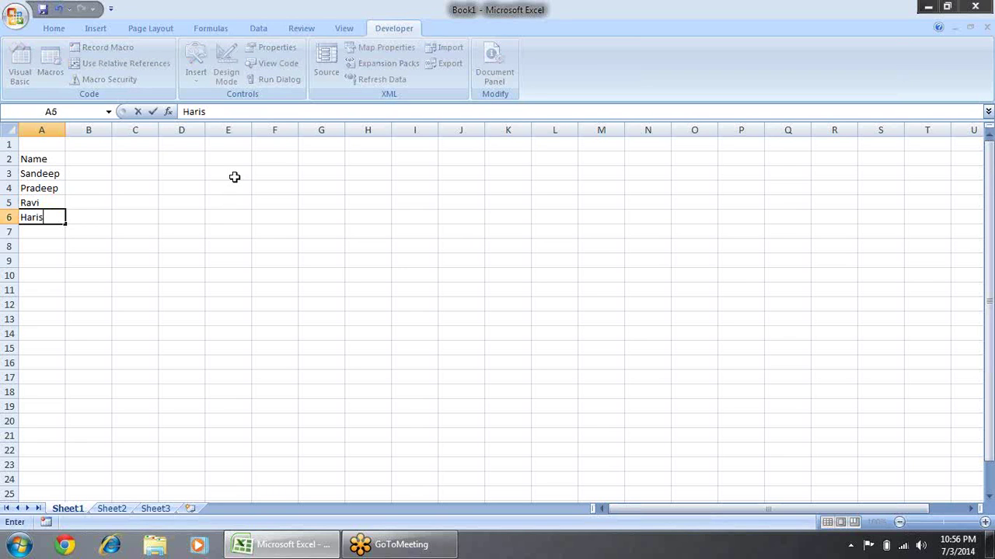
key(Return)
text(v)
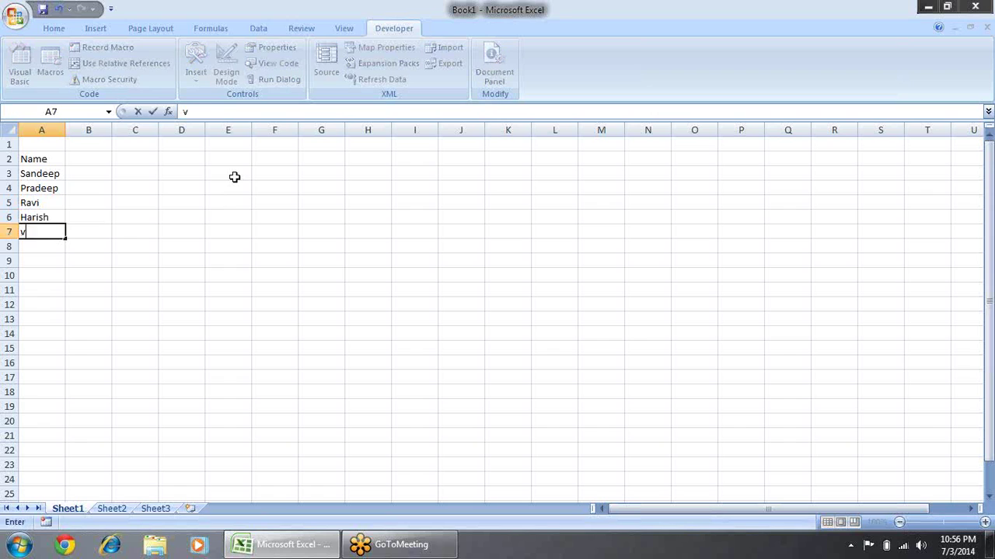
text(ikas)
key(Return)
text(11)
key(Escape)
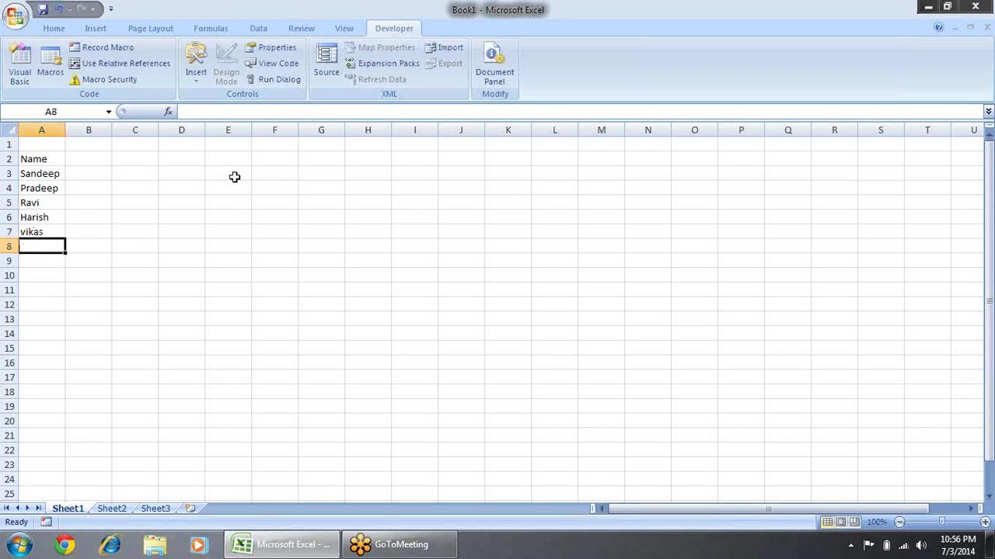
Step: Enter the heading Sales in cell B2, next to the Name heading
key(Up)
key(Up)
key(Up)
key(Up)
key(Up)
key(Up)
key(Right)
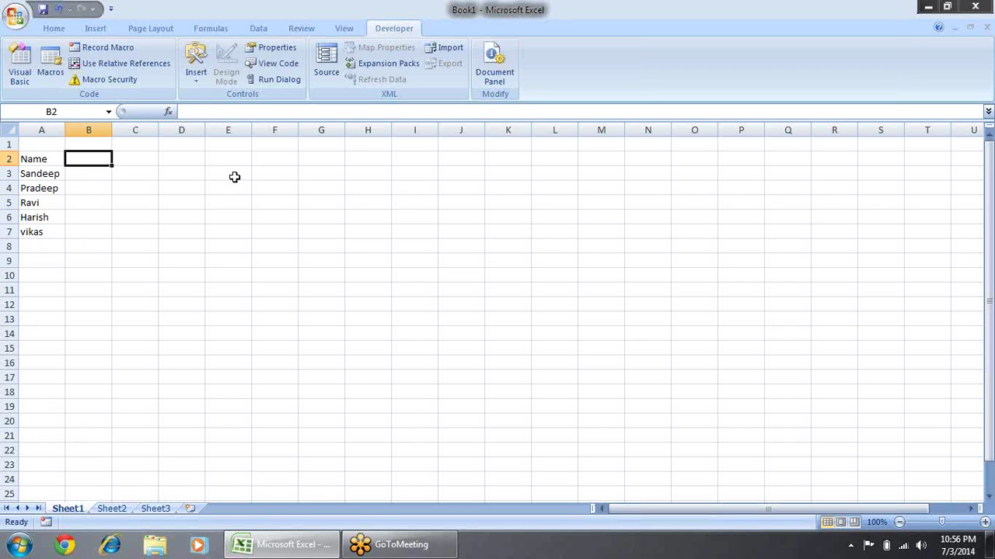
text(Sales)
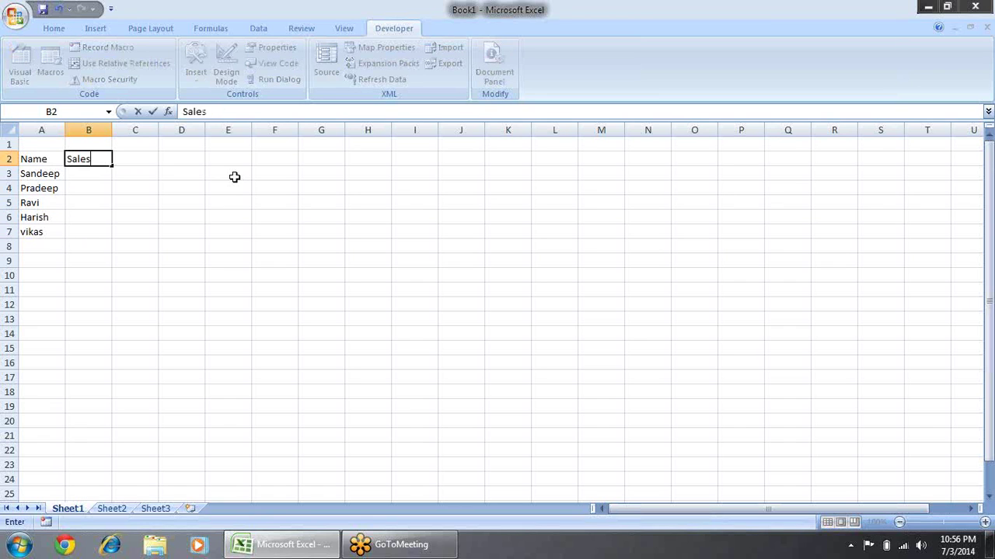
key(Return)
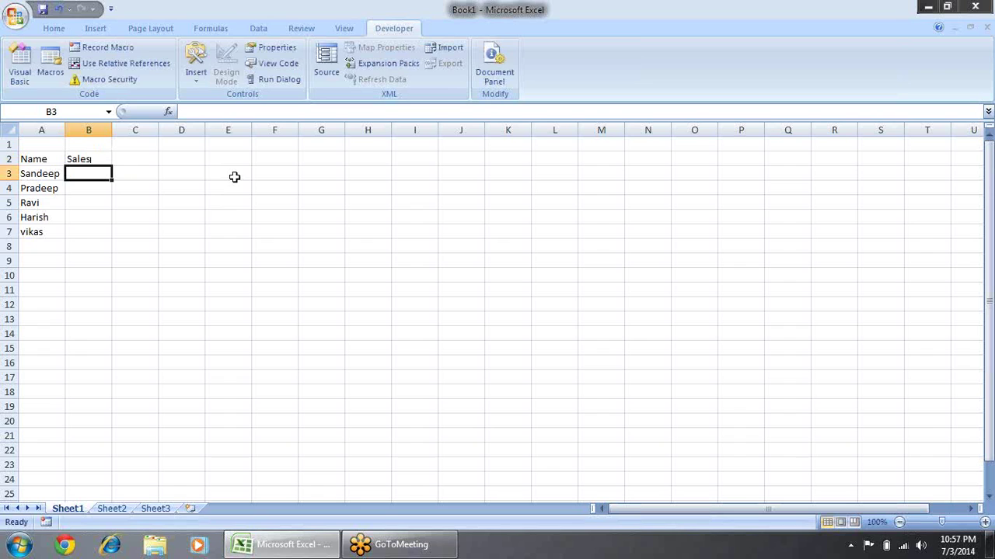
key(Up)
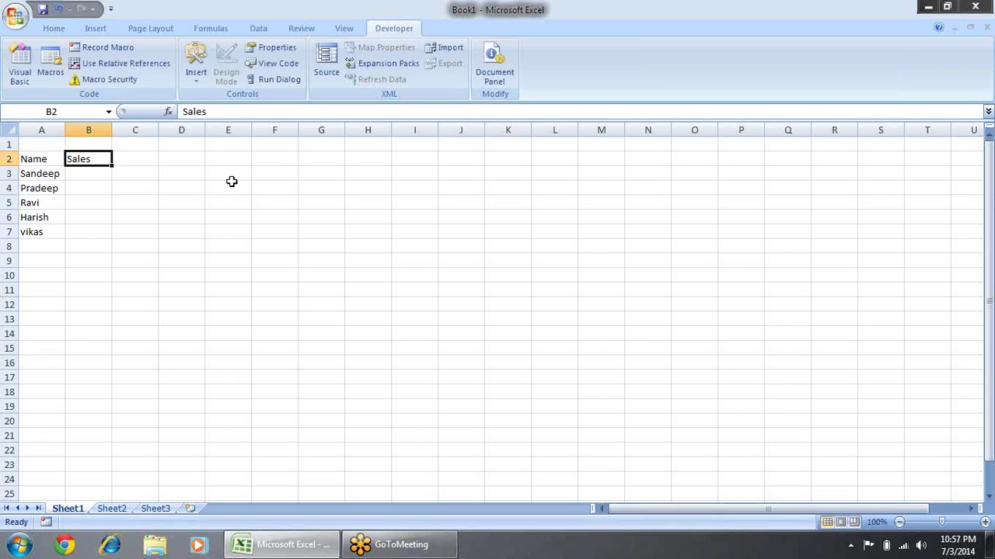
Step: Enter the month headings Jan, Feb and Mar in cells B2, C2 and D2
text(Jan)
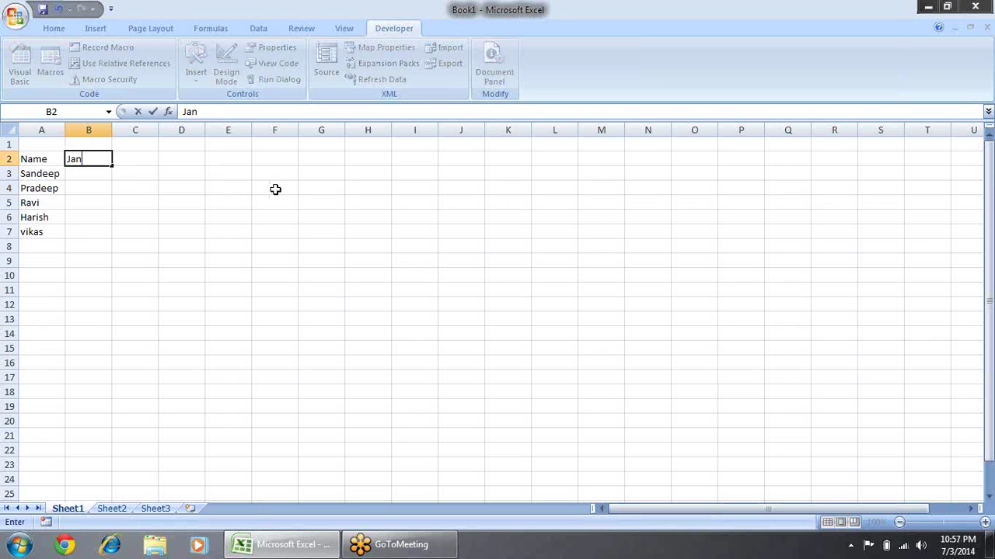
key(Tab)
text(Feb)
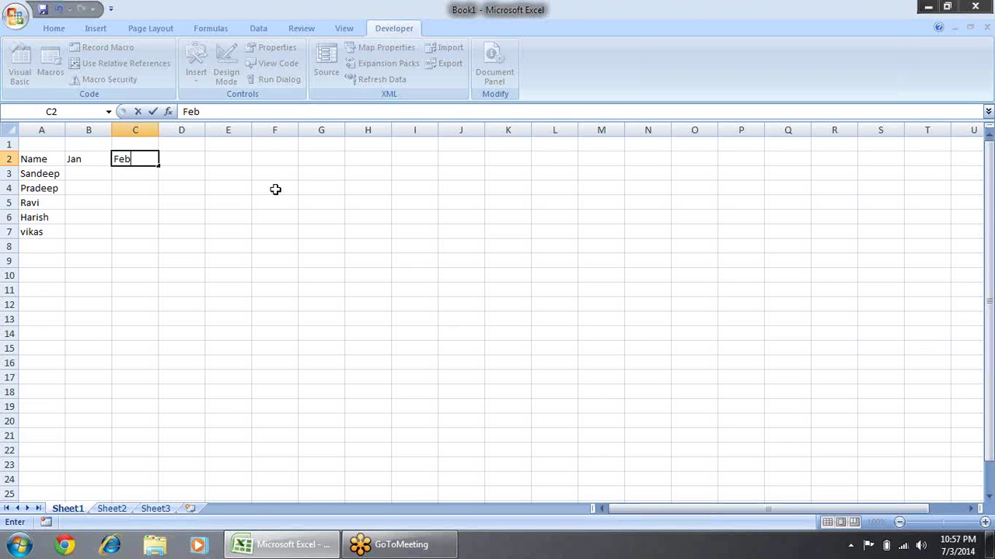
key(Tab)
text(Ma)
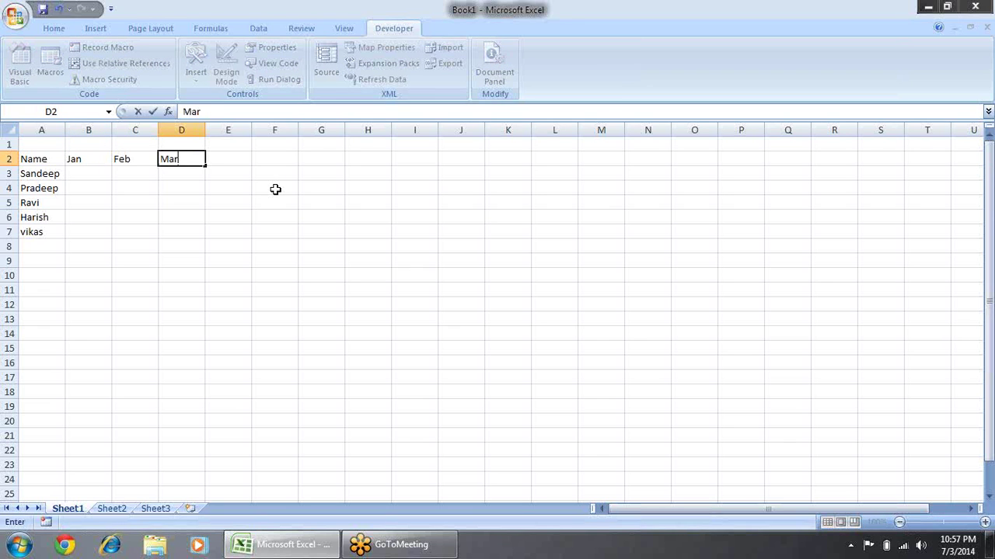
key(Return)
Step: Fill B3:D7 with the formula =RANDBETWEEN(10,90) to produce random values for each person and month
key(shift+Right)
key(shift+Right)
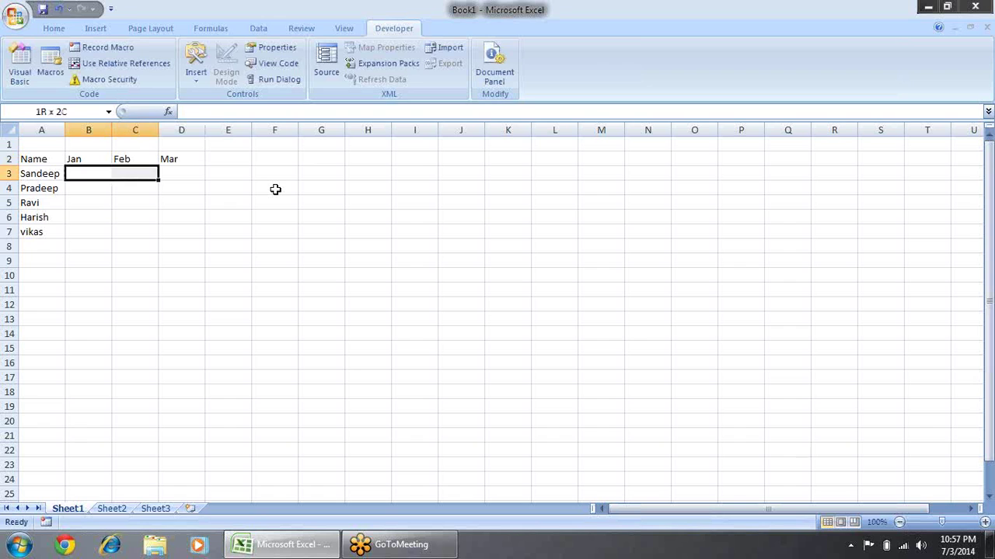
key(shift+Down)
key(shift+Down)
key(shift+Down)
key(shift+Down)
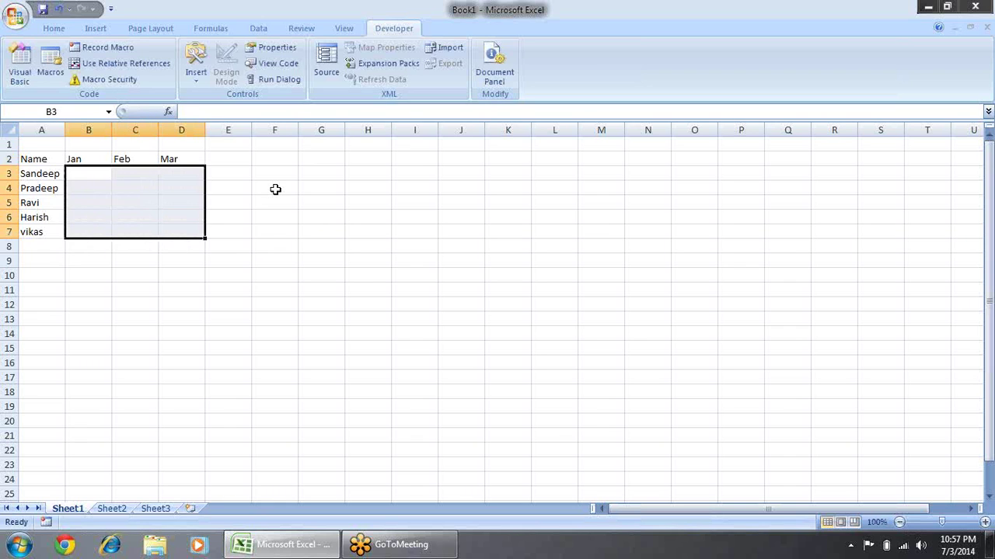
text(=ra)
key(Down)
key(Down)
key(Down)
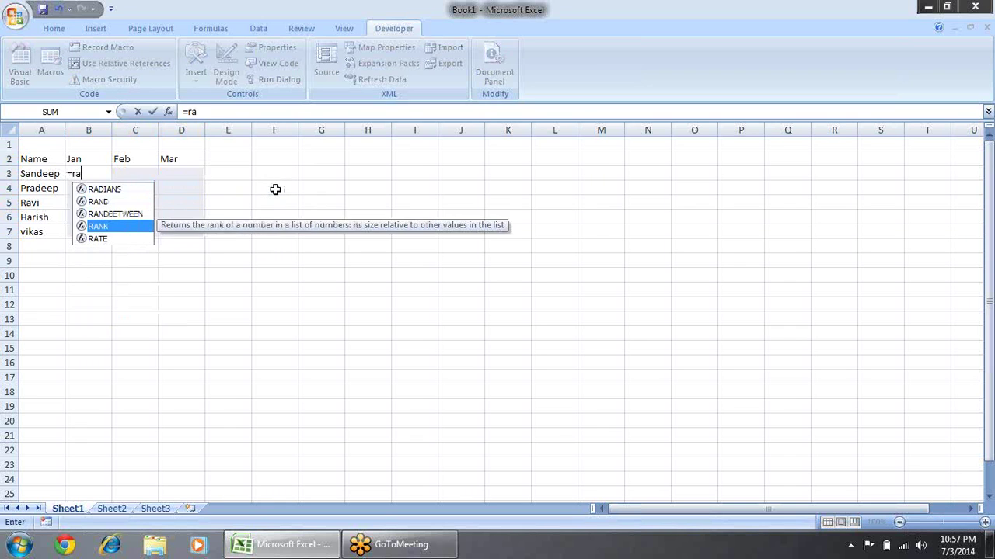
key(Down)
key(Up)
key(Up)
key(Tab)
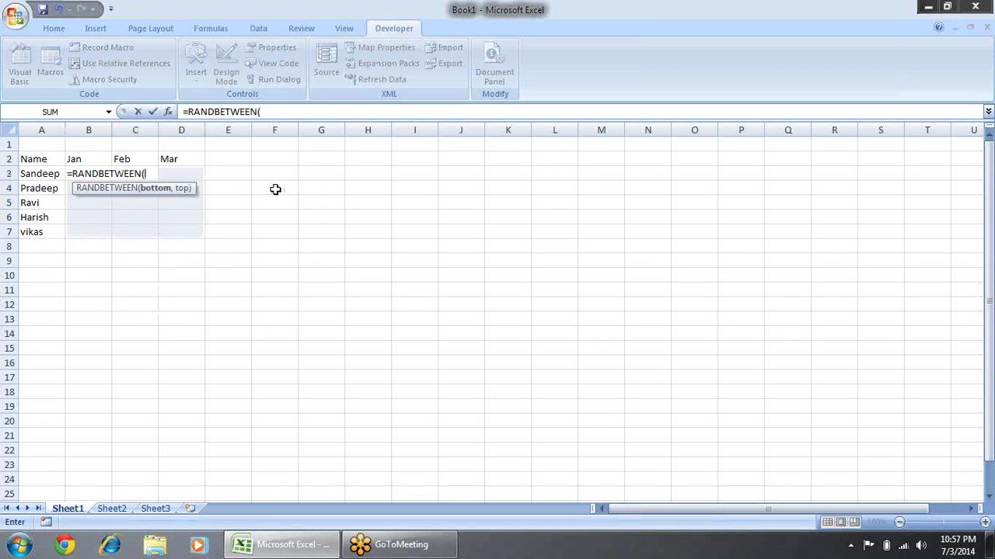
text(10,)
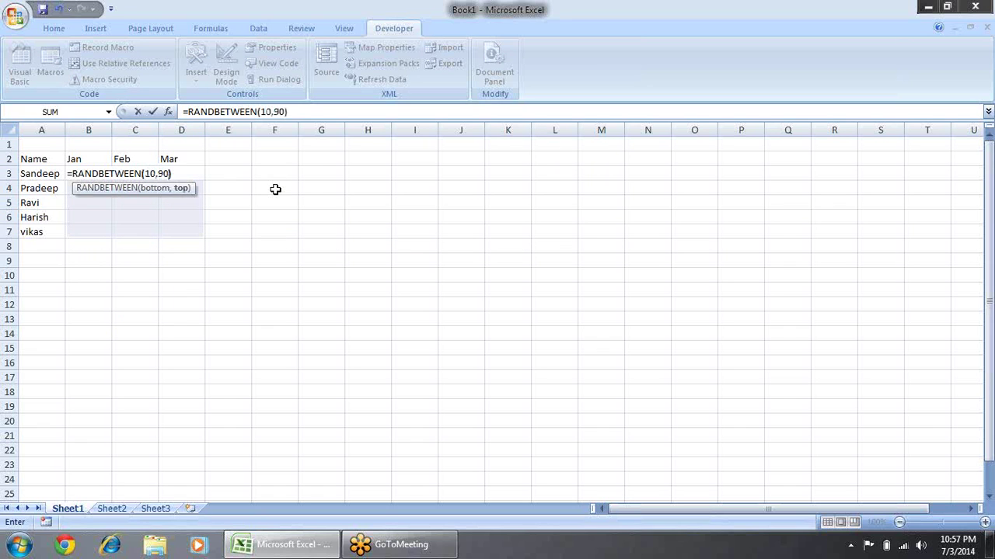
text(90))
key(Return)
key(ctrl+d)
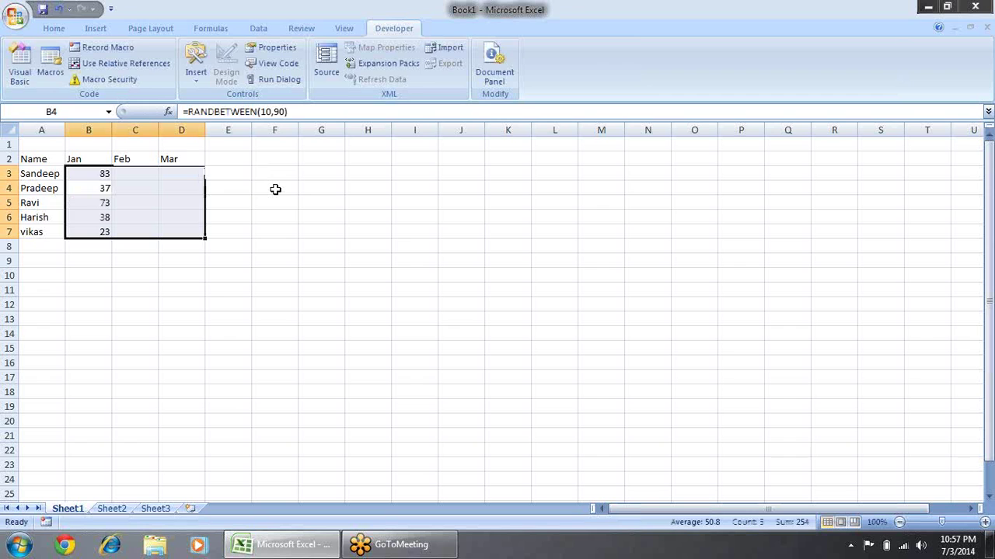
key(ctrl+r)
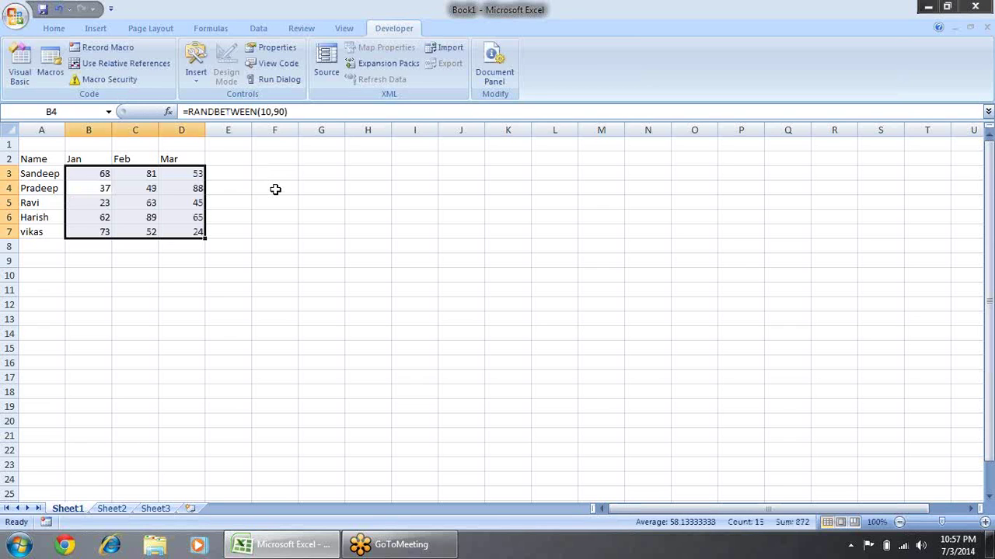
Step: Replace the random-number formulas in B3:D7 with their static values
key(ctrl+c)
key(ctrl+alt+v)
key(v)
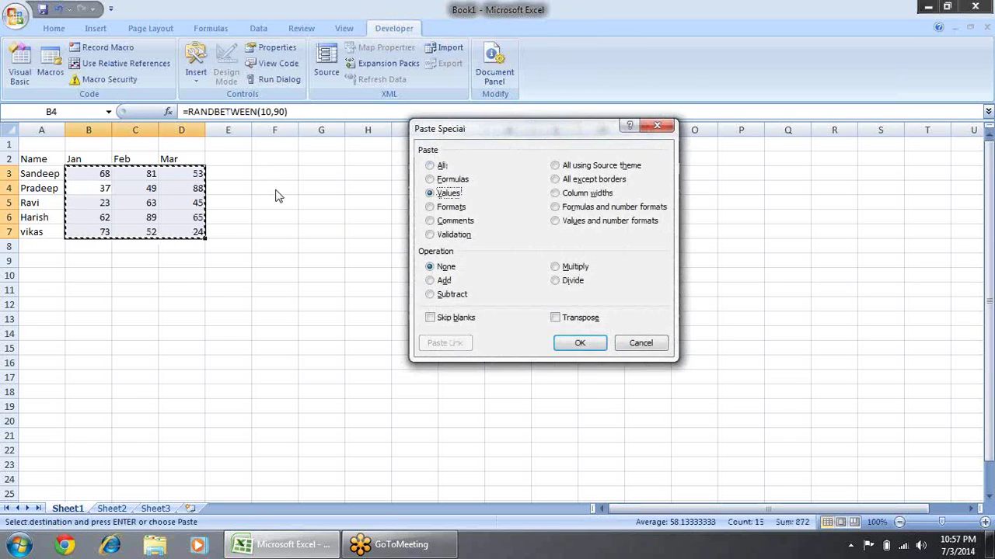
key(Return)
key(Down)
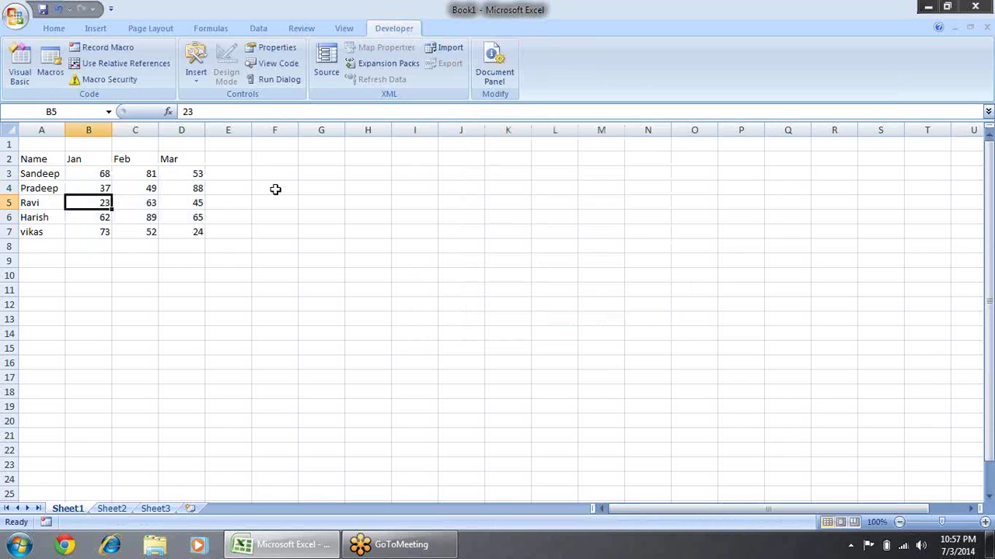
key(Up)
key(Up)
key(Up)
key(Down)
key(Down)
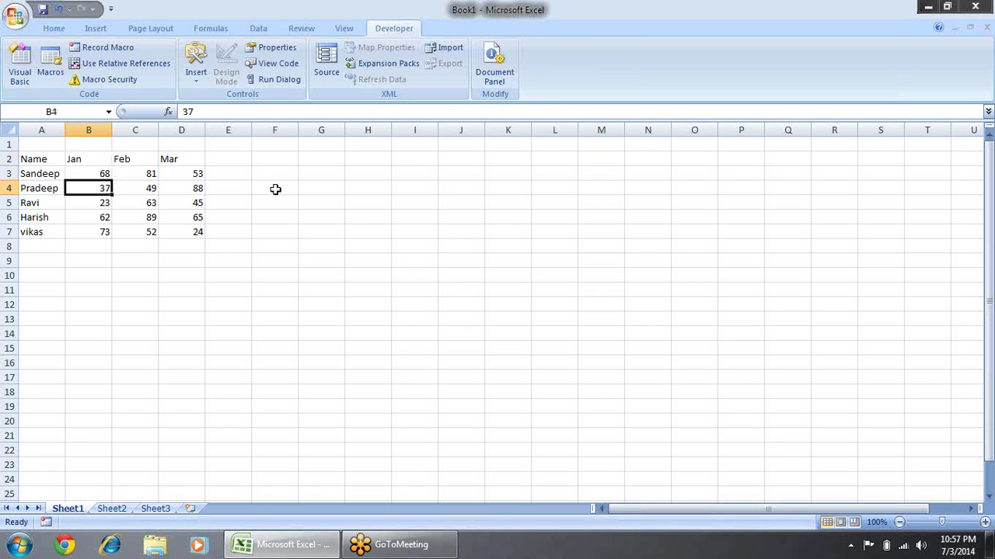
Step: Insert a clustered column chart of the table A2:D7 and position it beside the data
key(Up)
key(Up)
key(Left)
key(ctrl+shift+Right)
key(ctrl+shift+Down)
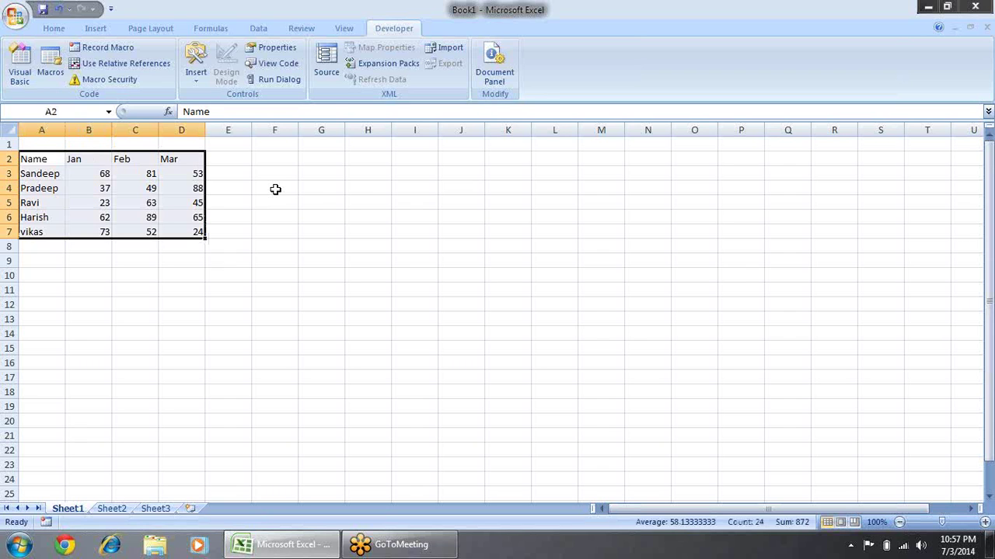
click(96, 29)
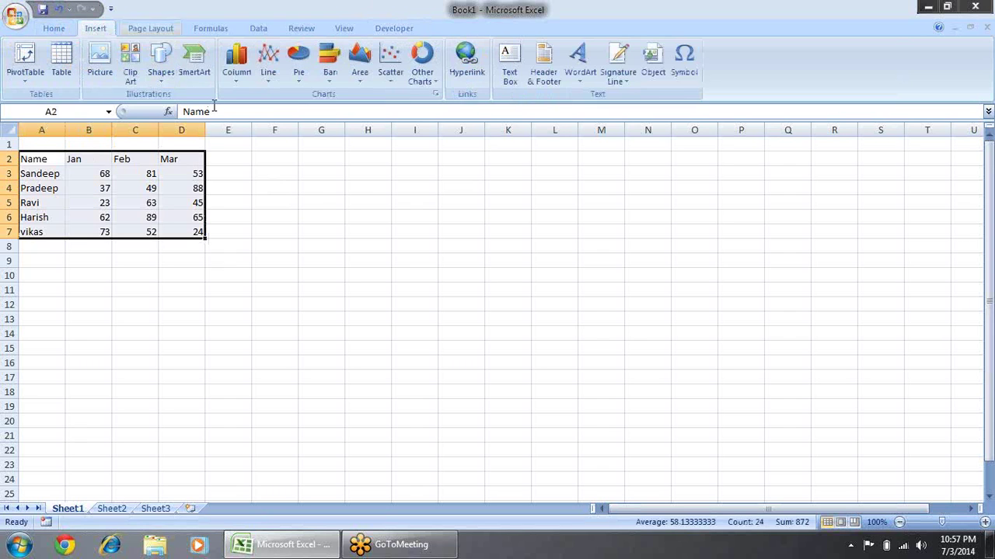
click(236, 66)
click(265, 123)
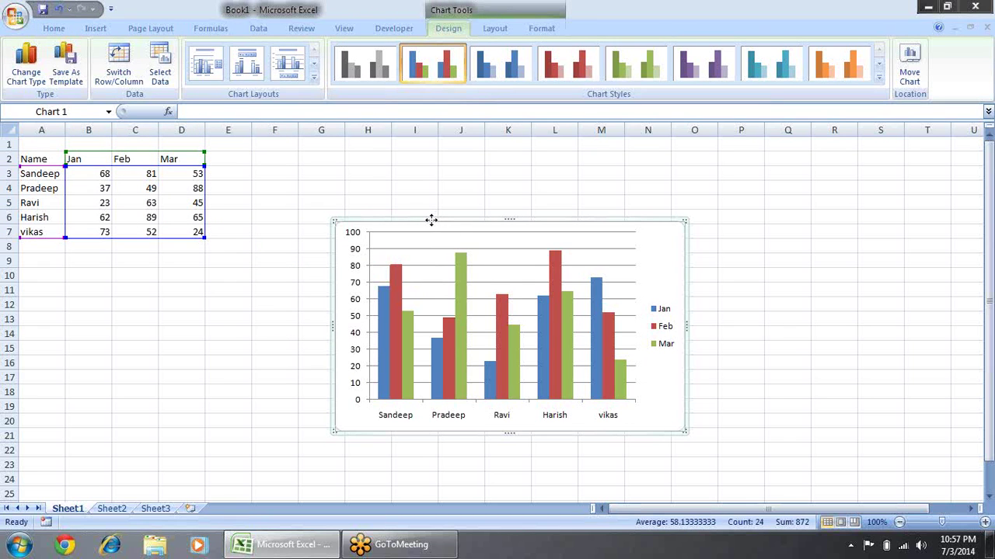
drag(432, 220, 393, 169)
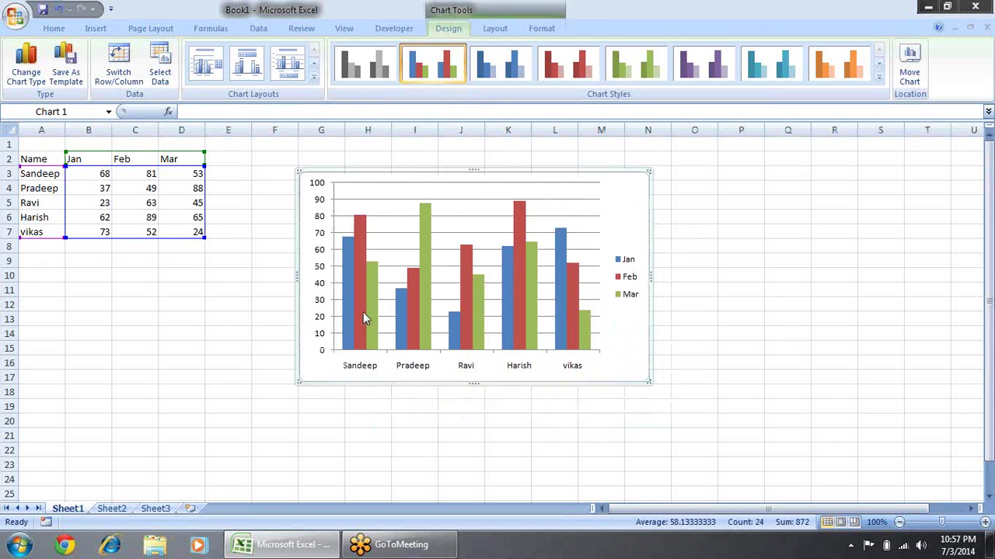
Step: Examine the chart's Jan and Mar series, their source ranges, and the table data behind them
click(370, 319)
click(350, 313)
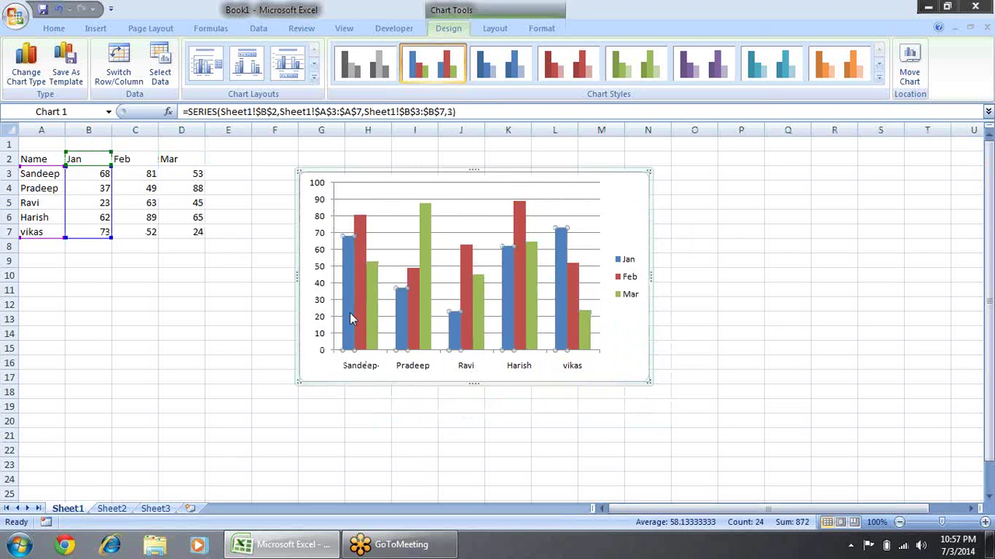
click(373, 321)
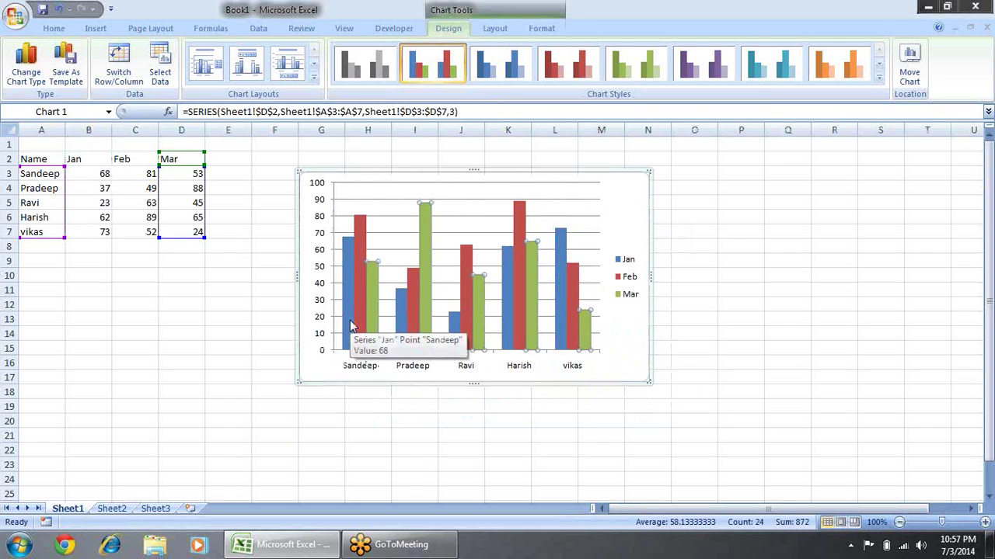
click(350, 320)
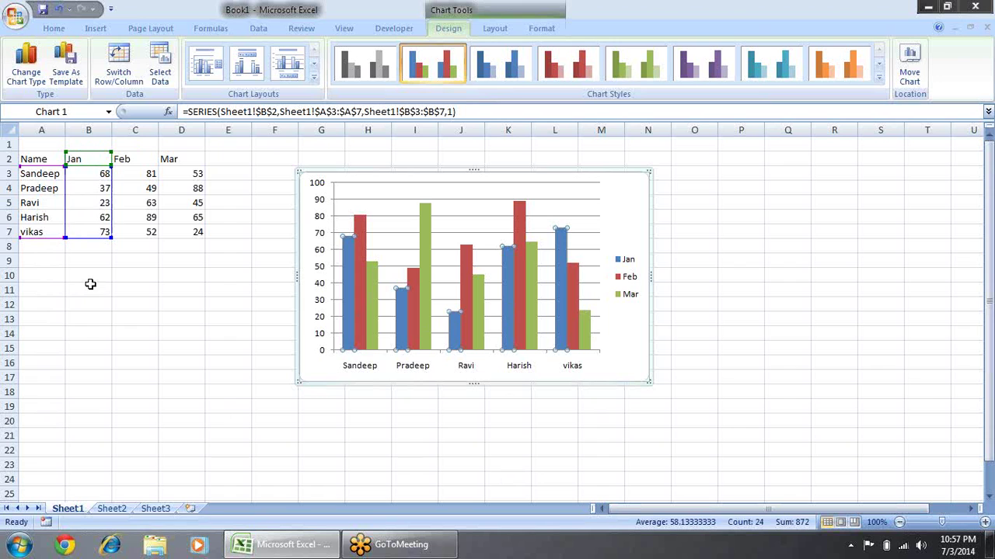
click(56, 173)
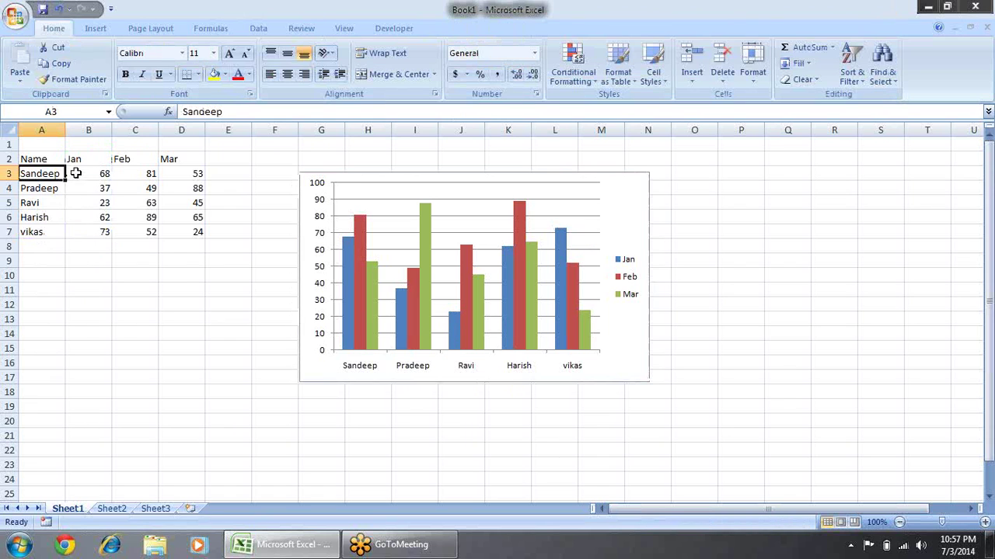
click(597, 203)
click(154, 261)
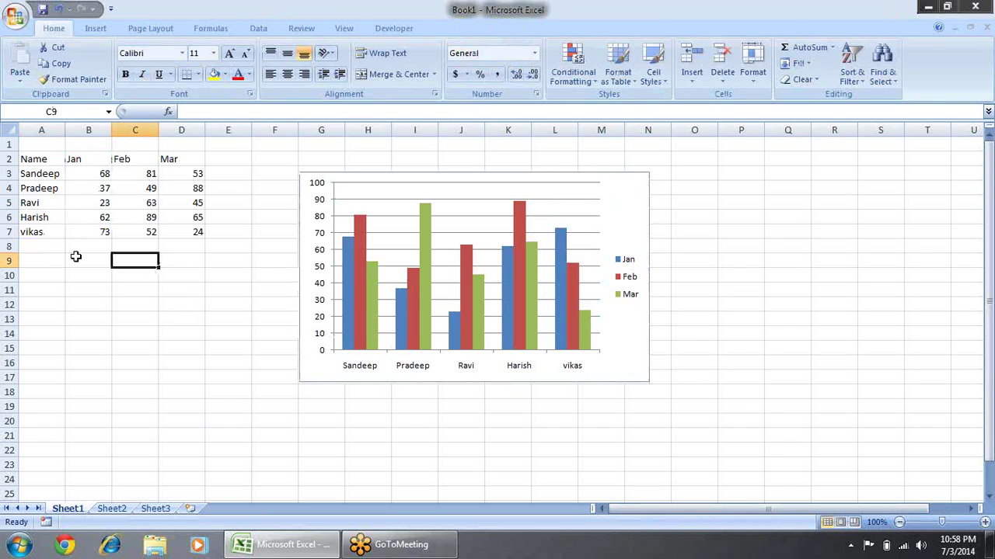
Step: Delete the column chart from the sheet
click(311, 184)
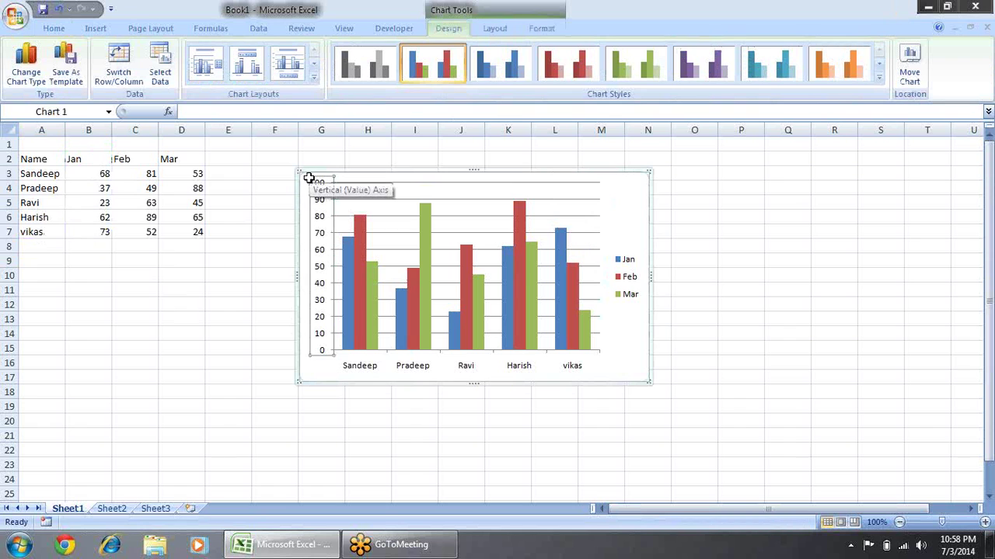
click(357, 175)
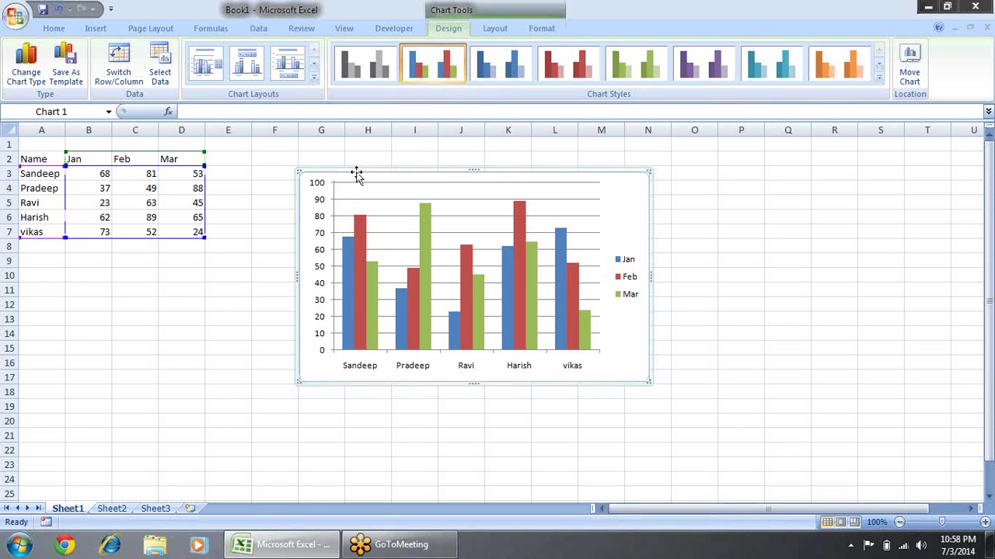
key(Delete)
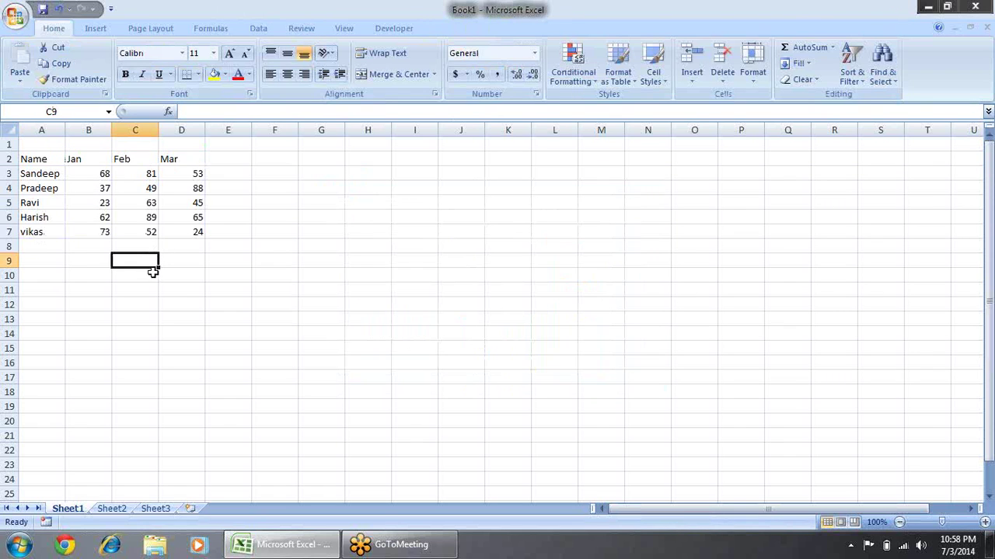
Step: Copy the heading row A2:D2 into row 11, starting at A11
drag(37, 153, 184, 155)
key(ctrl+c)
click(47, 289)
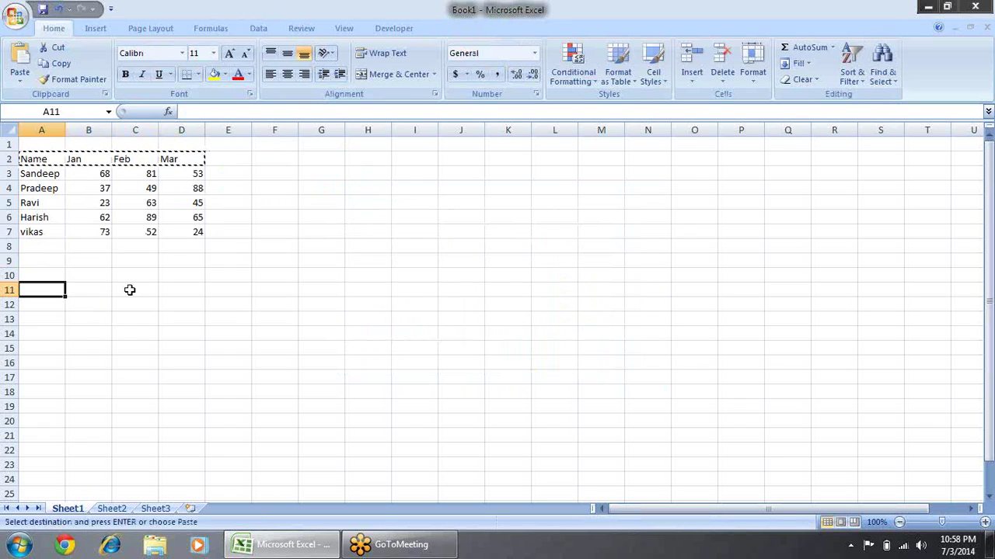
key(ctrl+v)
key(Escape)
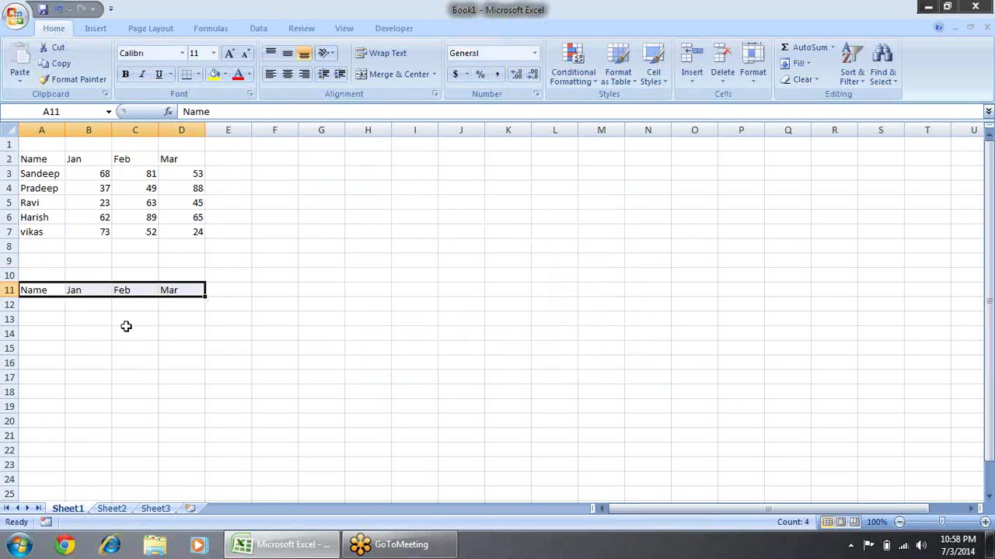
Step: Apply an outline border around cells A10:B10, above the copied headings
click(42, 275)
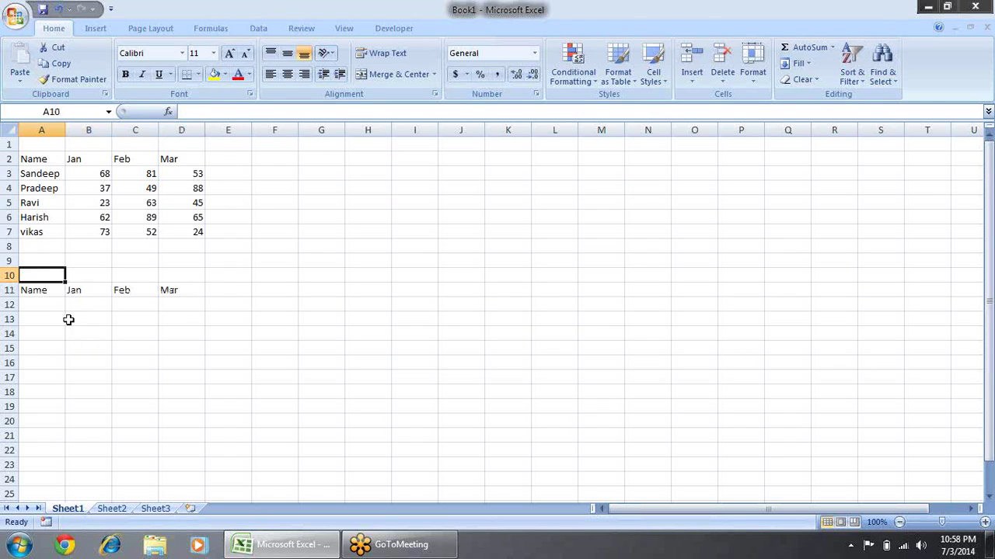
click(42, 305)
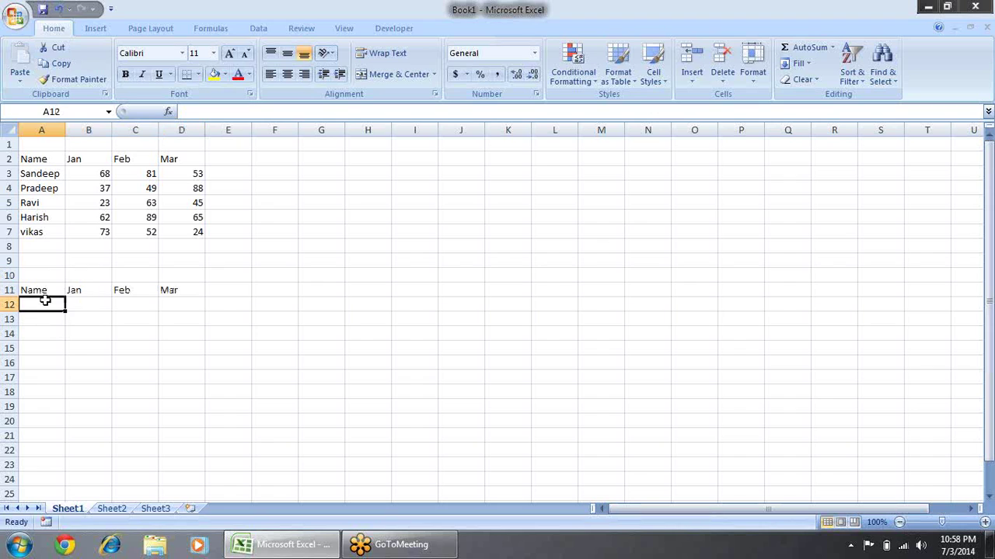
click(49, 276)
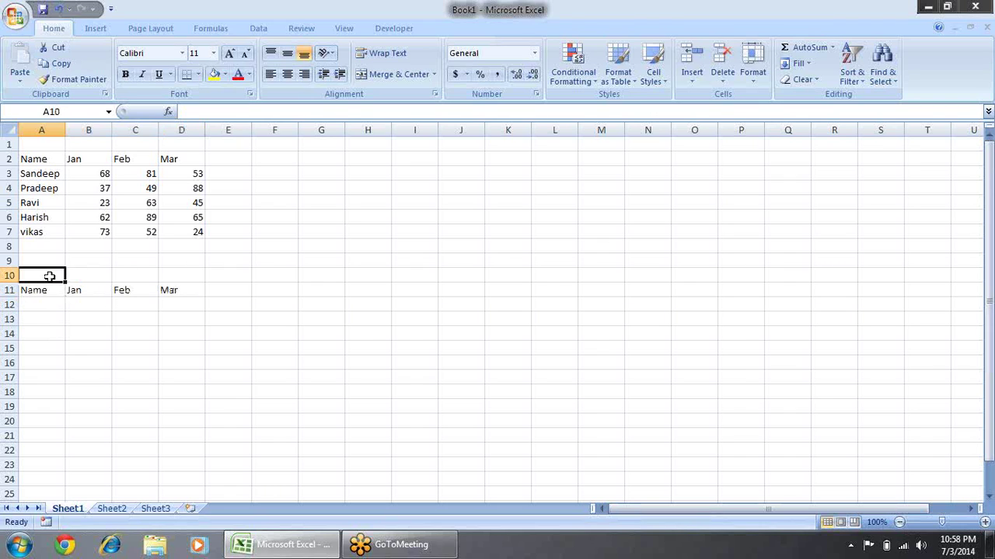
drag(49, 277, 70, 274)
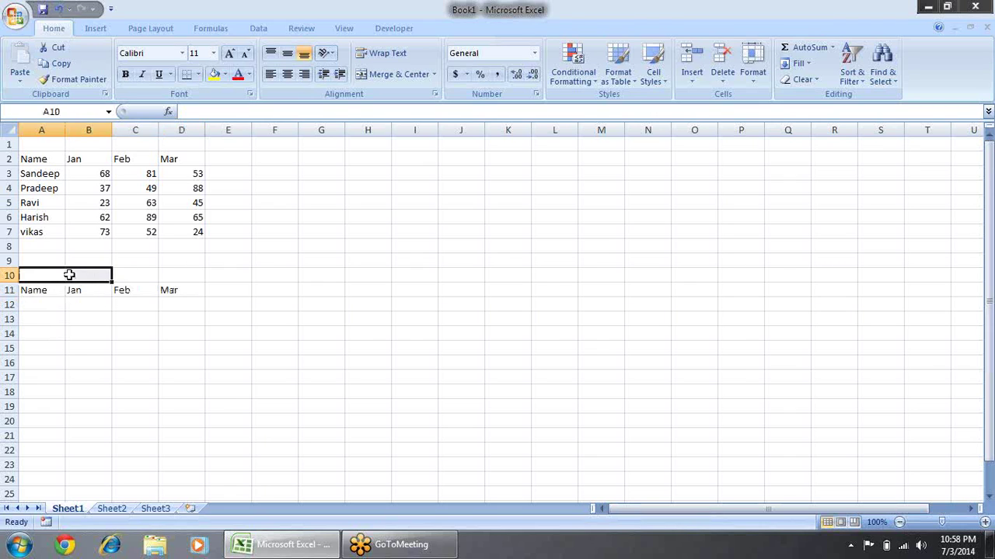
key(ctrl+shift+7)
Step: Enter the label Row in A9 and the value 1 in A10 below it
key(Up)
text(R)
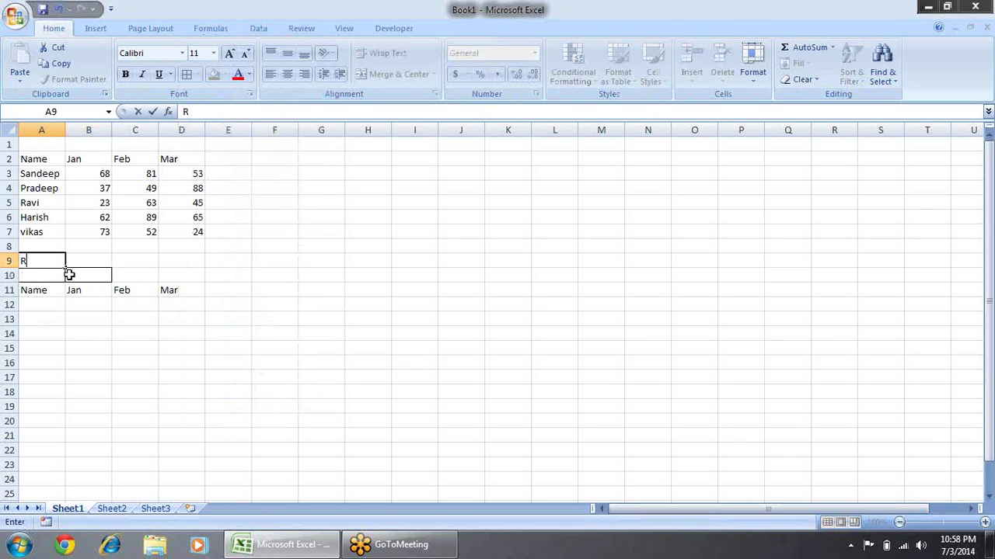
key(Return)
key(Down)
key(Down)
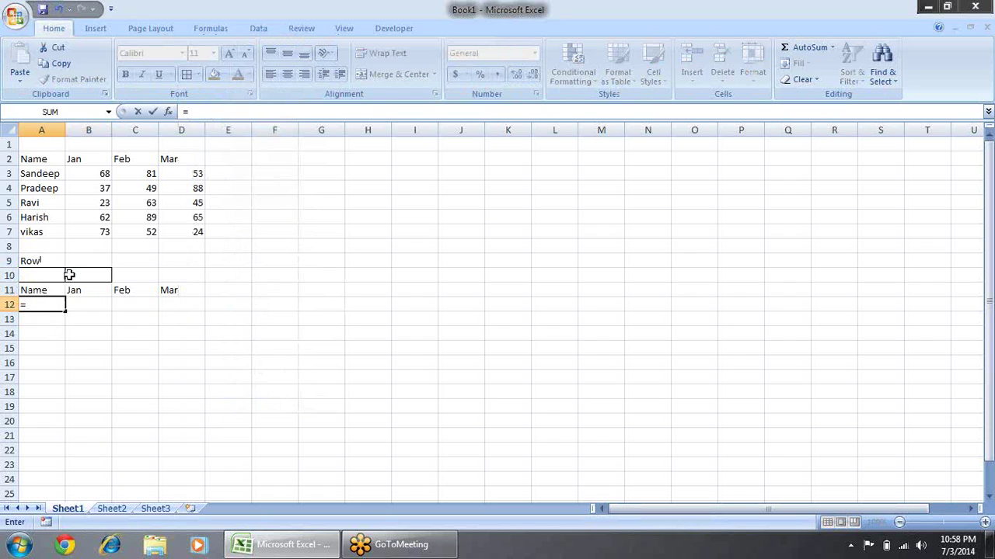
key(Escape)
key(Up)
key(Up)
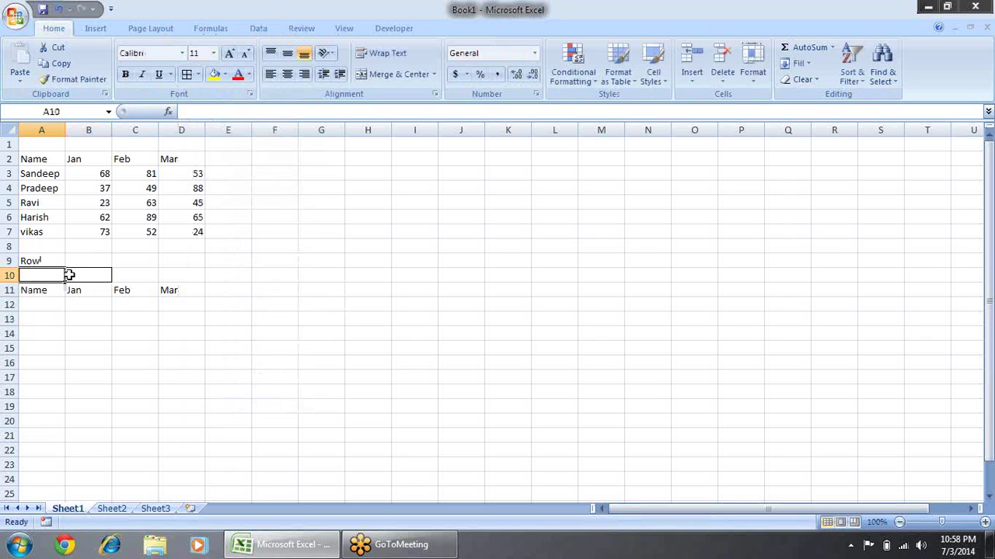
text(1)
key(Return)
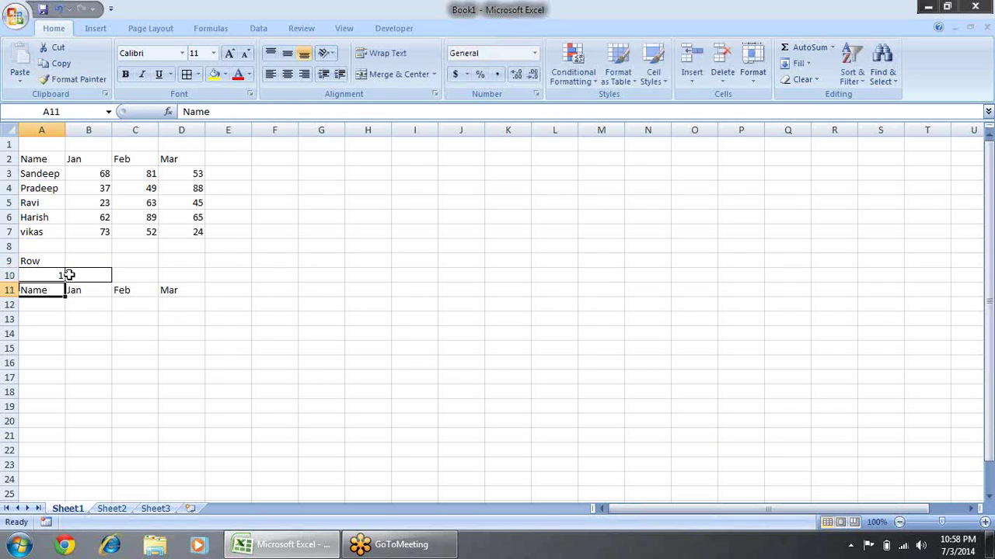
Step: Enter the label Column in B9, beside the Row label
key(Up)
key(Up)
key(Right)
text(Column)
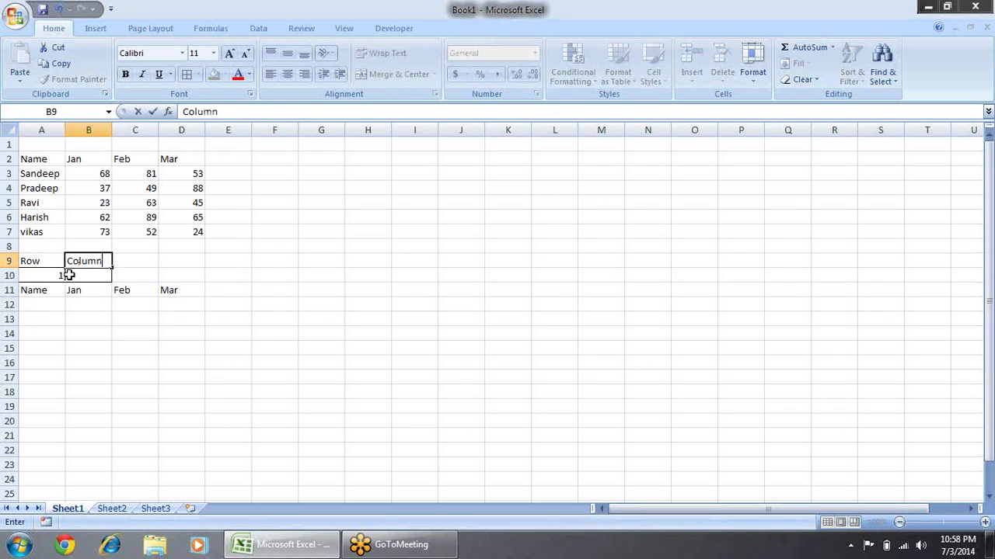
key(Return)
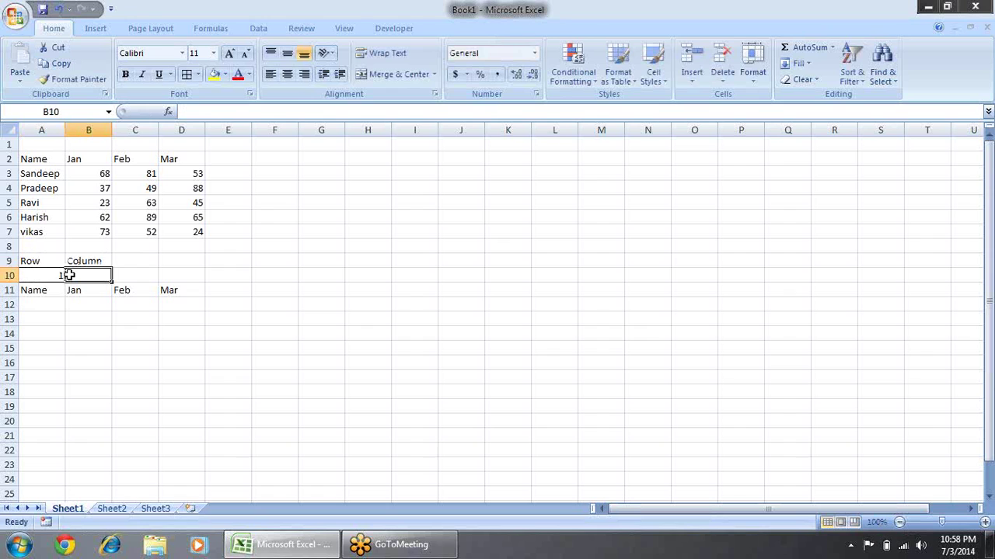
Step: Enter the formula =OFFSET(A2,A10,0) in A12 to return the name for the chosen row number
key(Up)
key(Down)
key(Down)
key(Down)
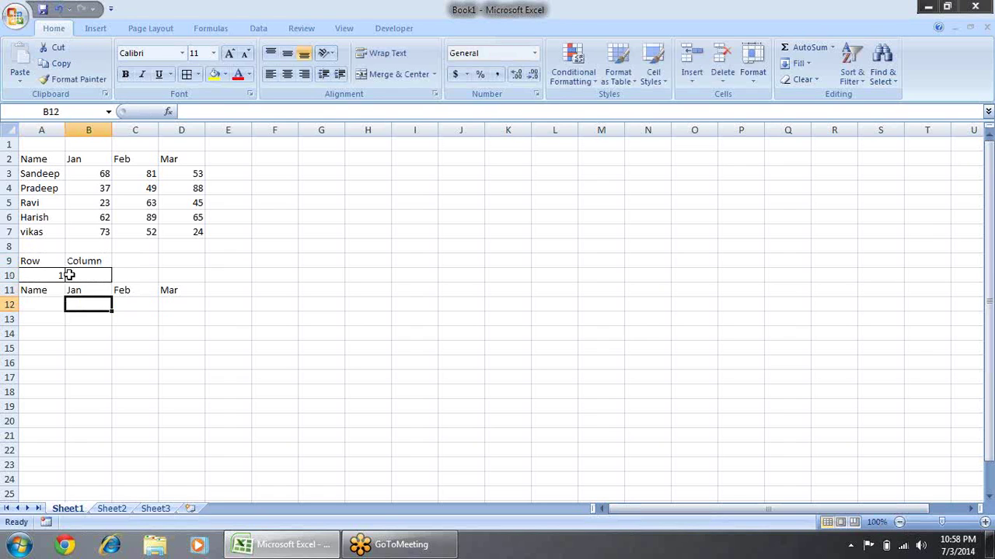
key(Left)
text(=)
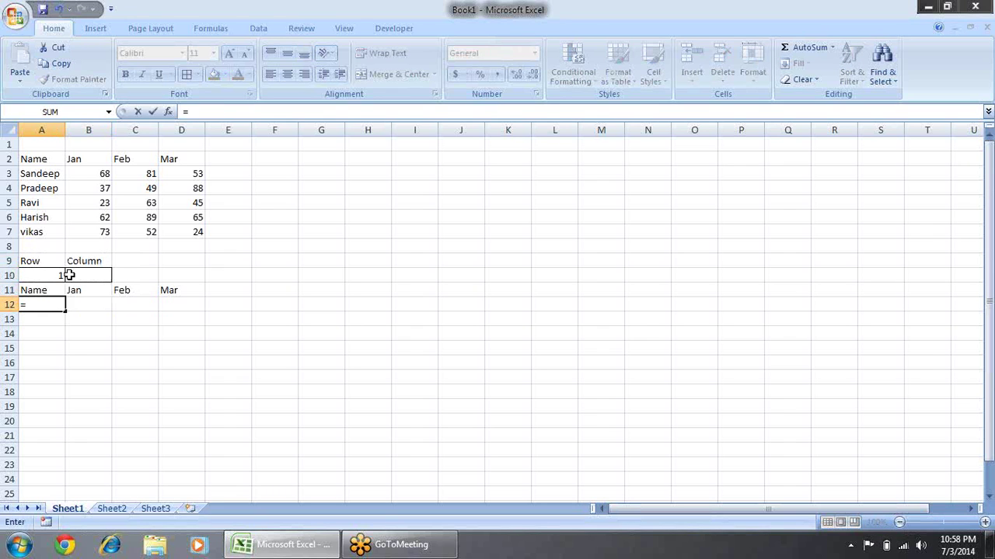
text(of)
key(Tab)
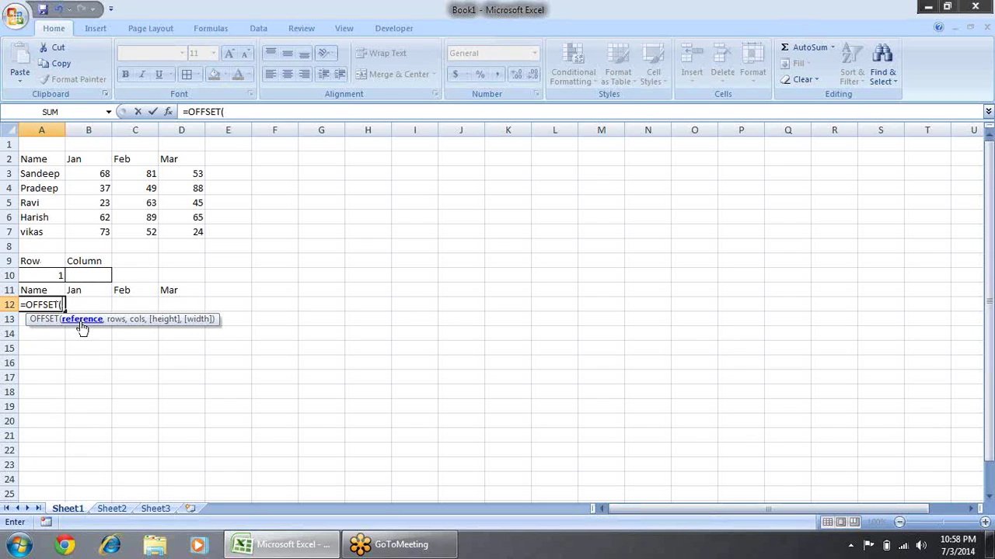
click(37, 158)
text(,)
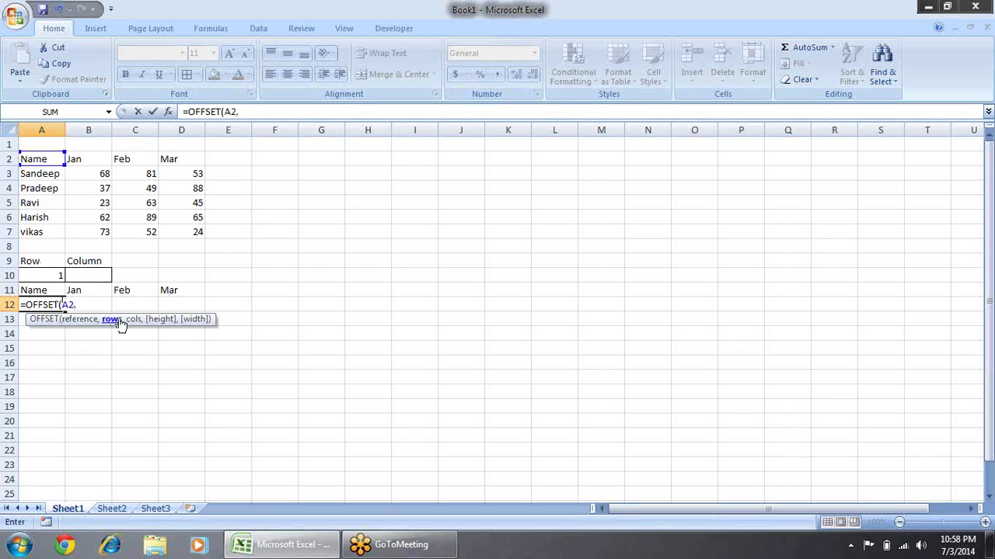
click(56, 278)
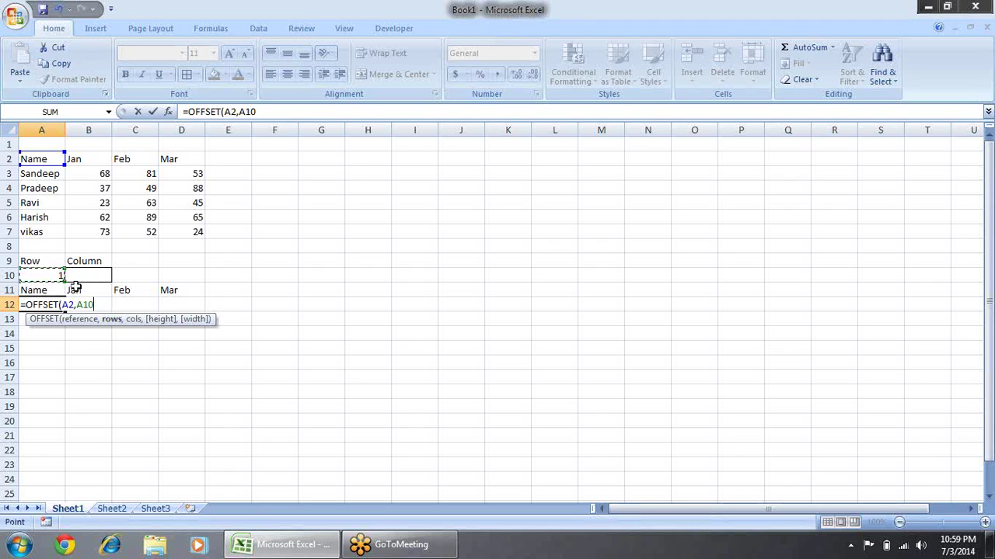
text(,0,)
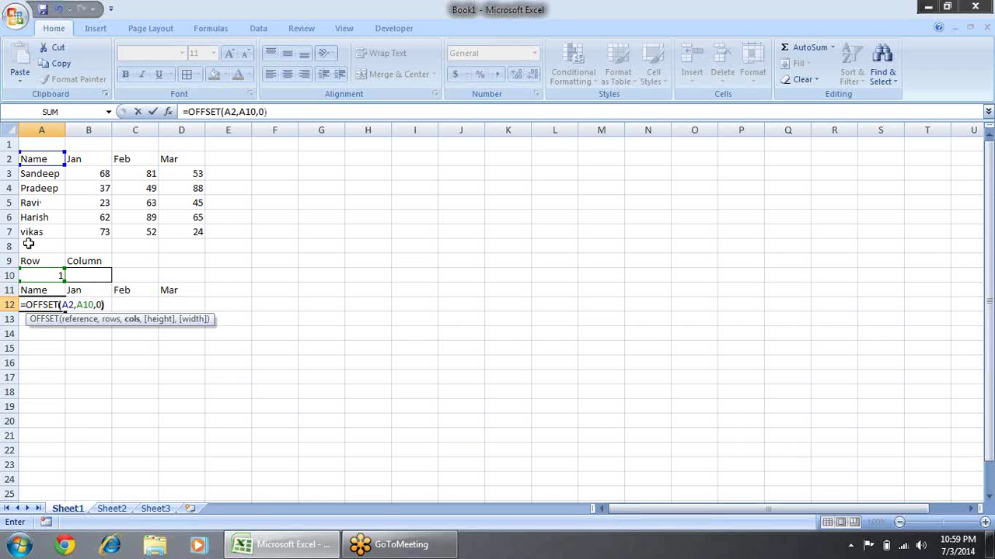
key(Return)
text(111)
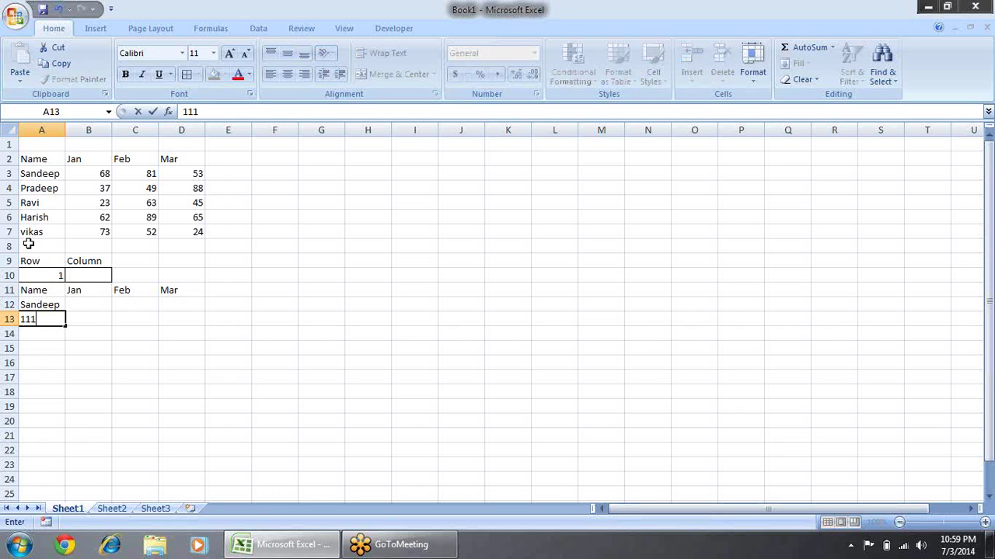
key(Escape)
Step: Test the name formula by changing the row number in A10 to 2 and finally to 3
key(Up)
key(Up)
key(Up)
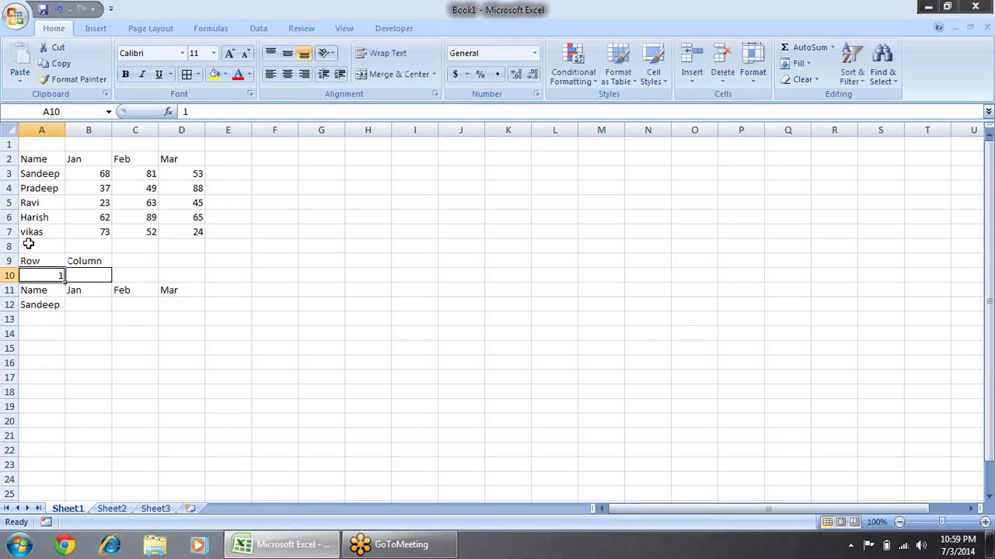
text(2)
key(Tab)
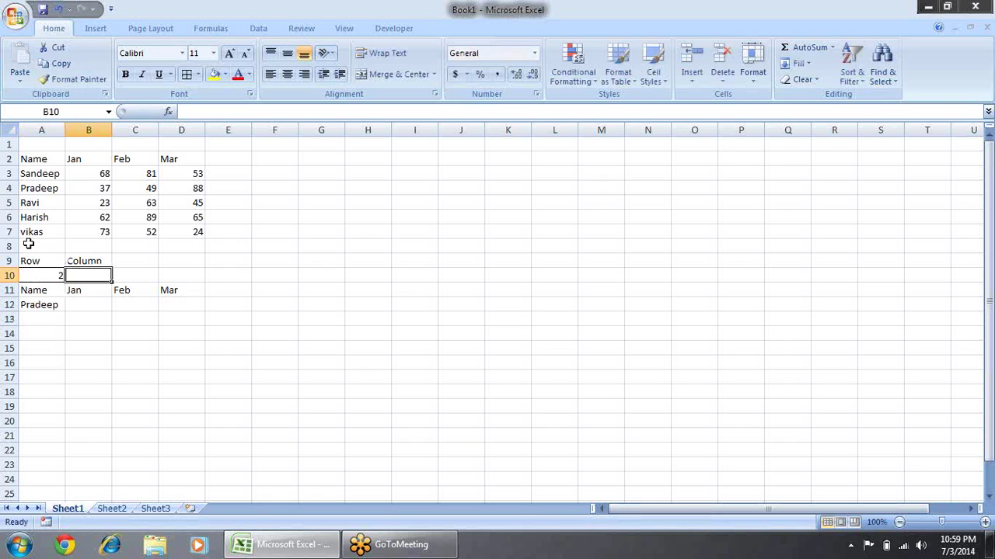
key(Left)
text(3)
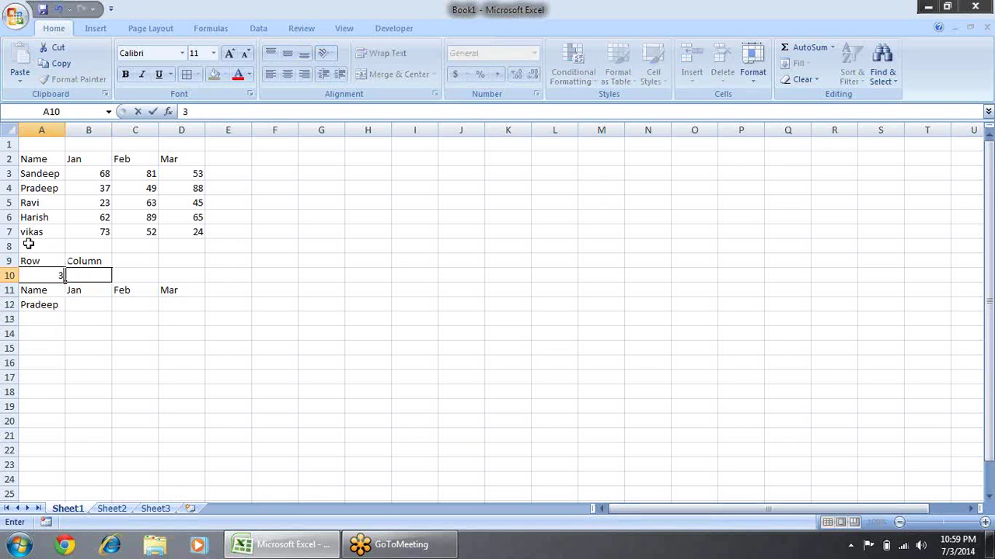
key(Tab)
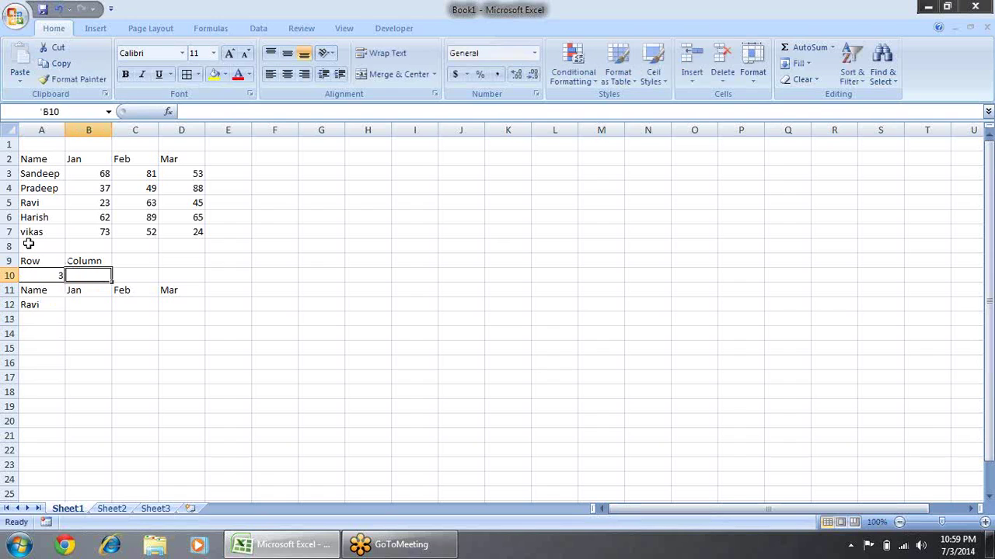
Step: Make both cell references in the A12 formula absolute so it reads =OFFSET($A$2,$A$10,0)
click(33, 274)
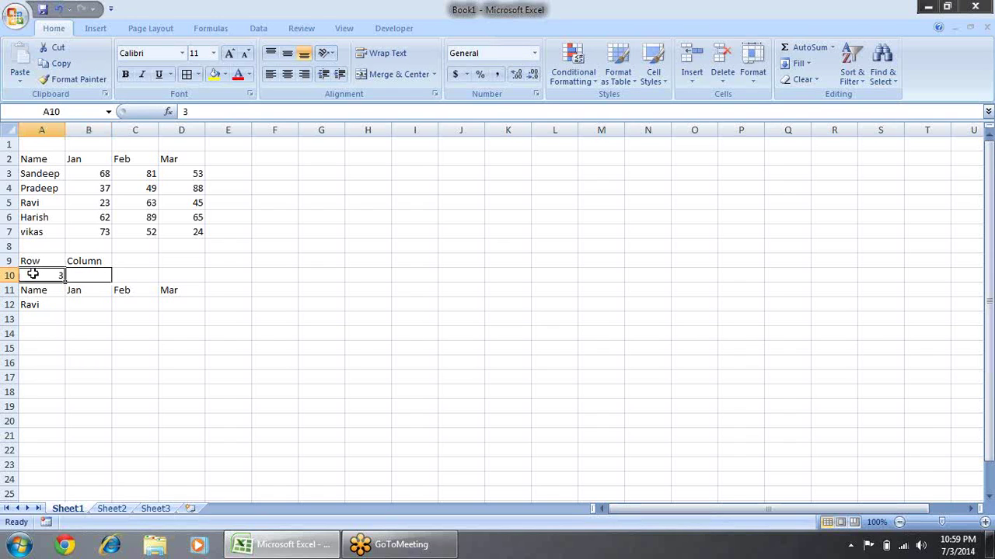
click(35, 307)
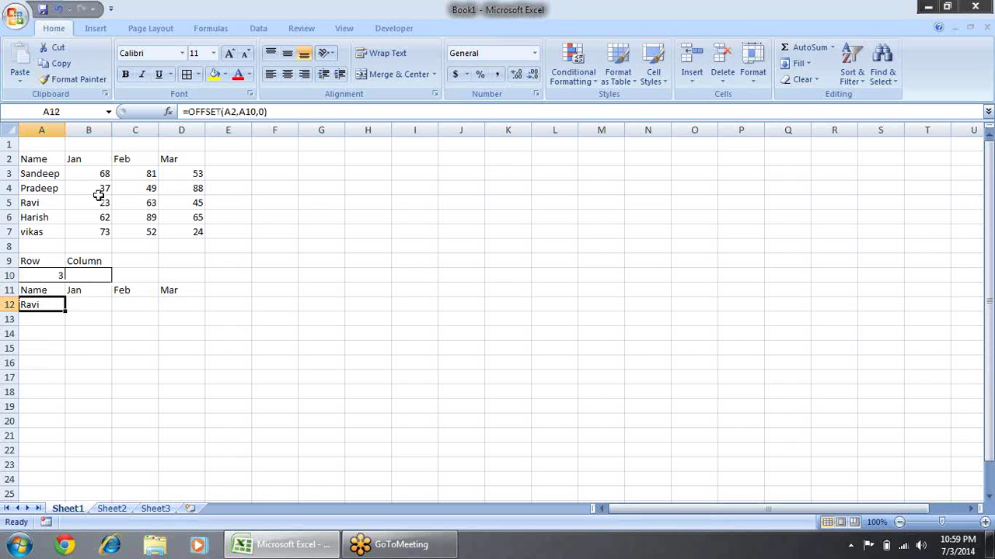
click(227, 112)
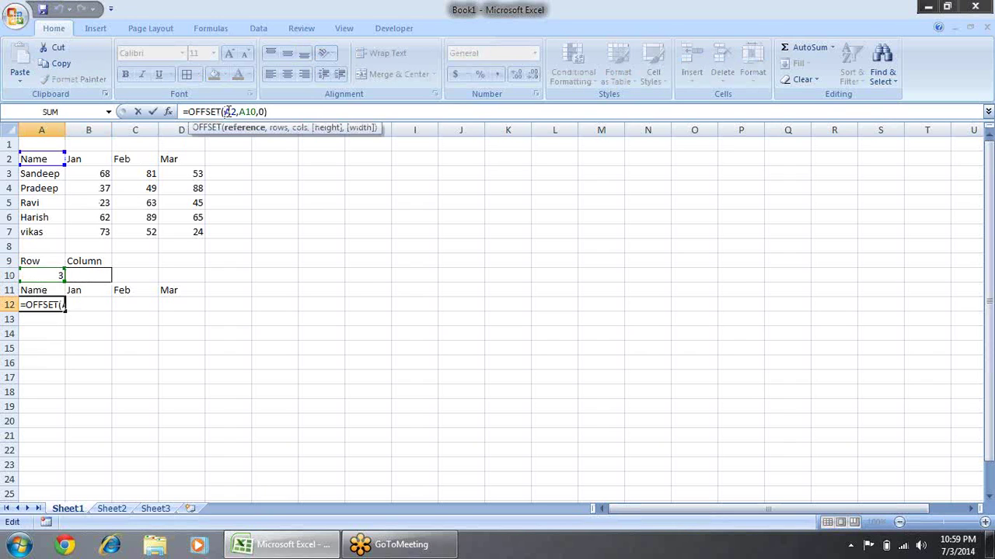
key(F4)
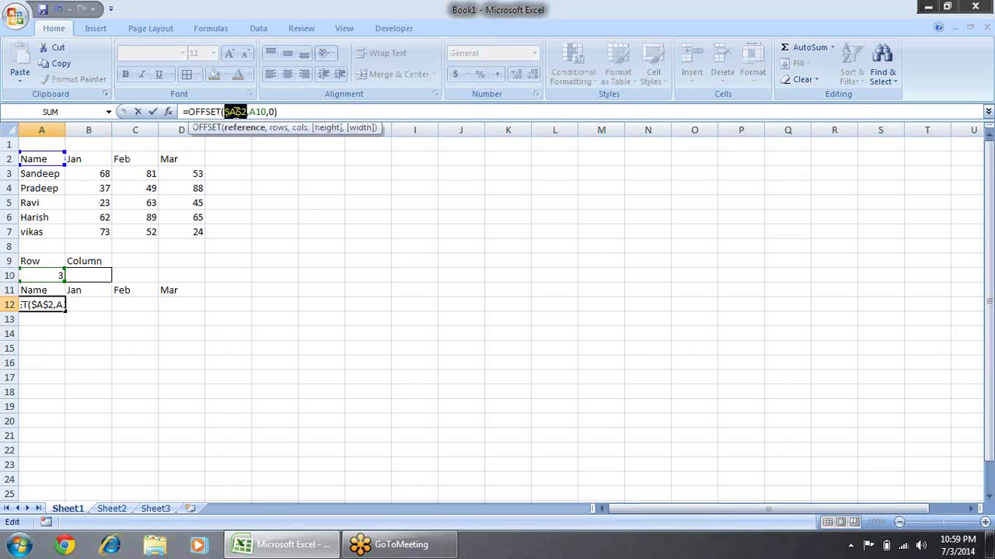
click(259, 112)
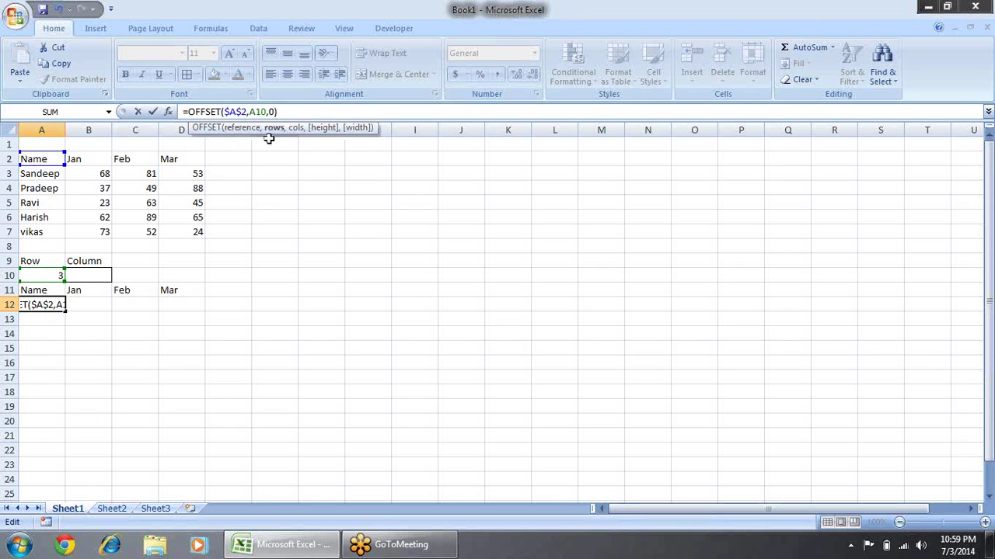
key(F4)
key(Return)
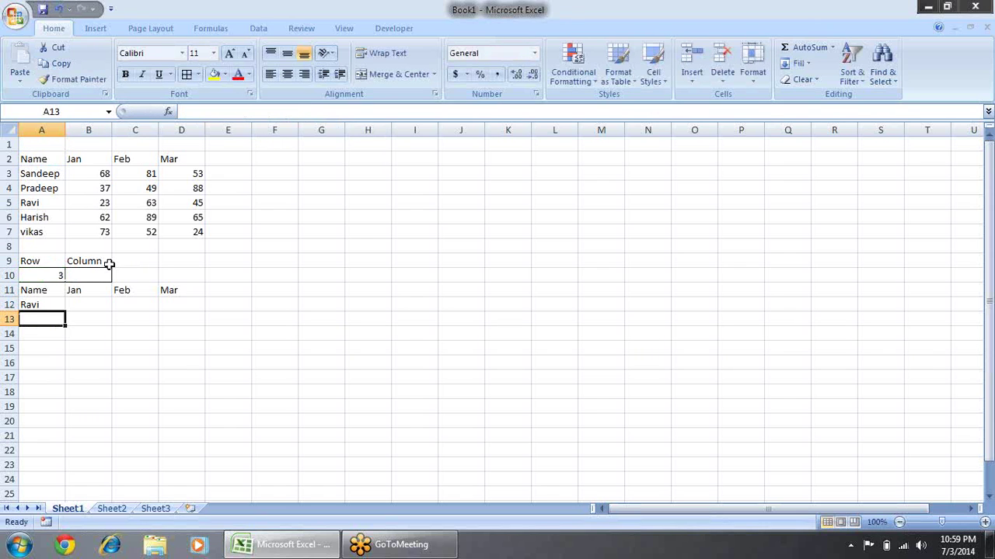
Step: Fill the OFFSET formula from A12 across to D12 under the month headings
click(49, 310)
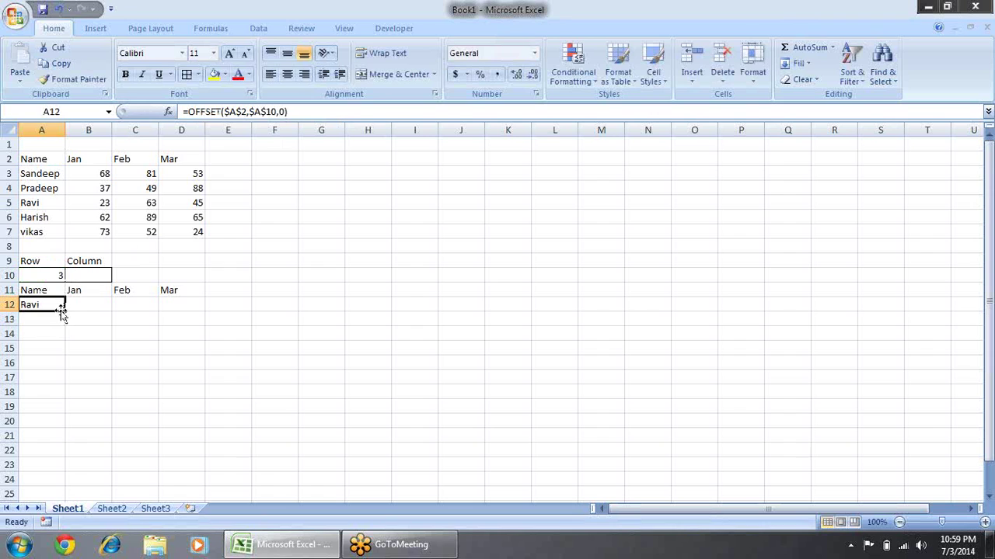
drag(65, 312, 221, 318)
click(196, 343)
Step: Change the column argument of the Jan formula in B12 to 1, giving =OFFSET($A$2,$A$10,1)
click(95, 306)
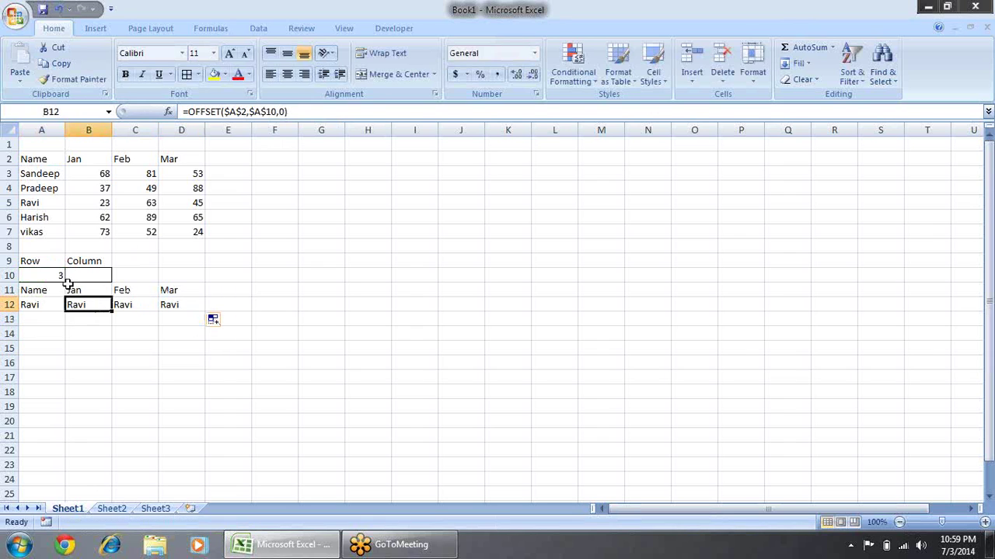
click(281, 112)
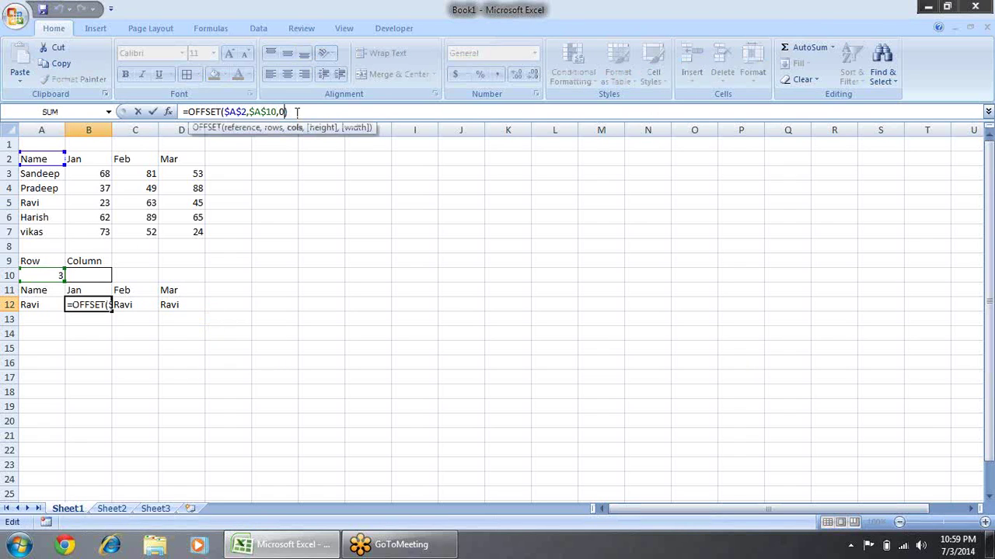
key(BackSpace)
text(1)
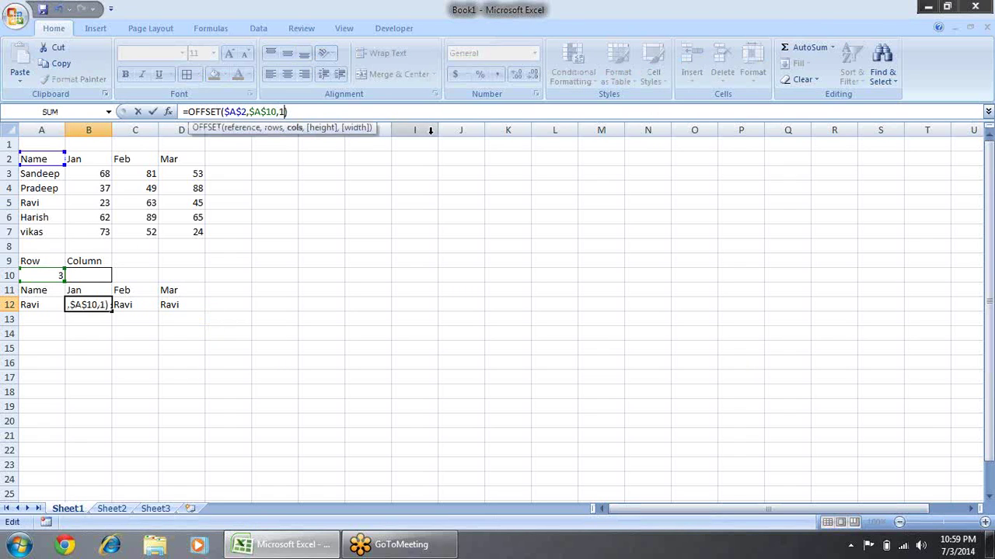
key(Return)
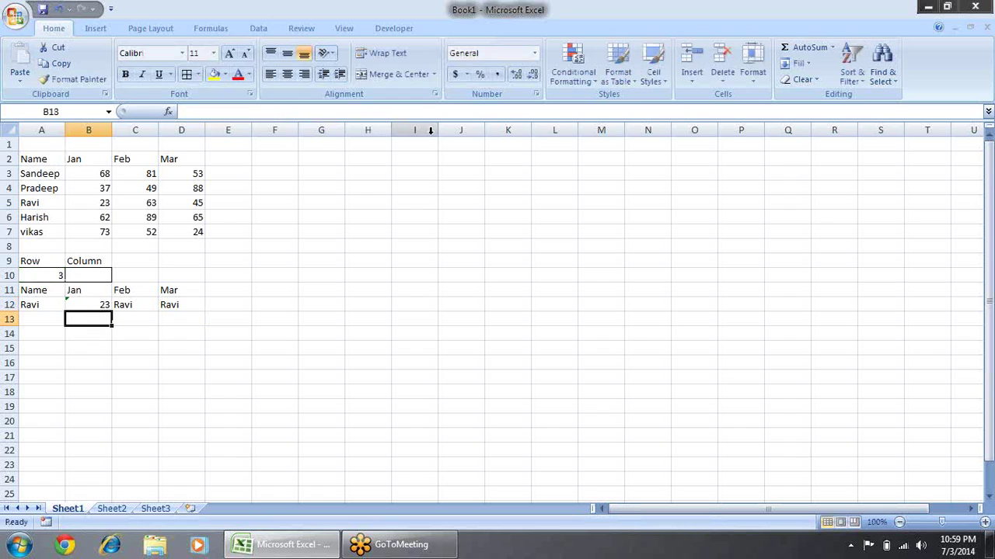
click(85, 177)
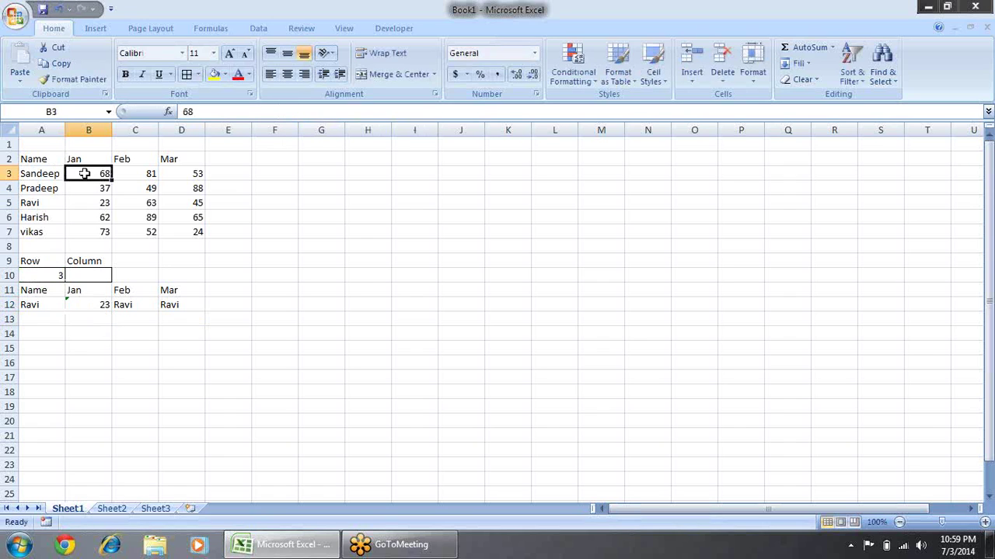
Step: Change the column argument of the Feb formula in C12 to 2
click(136, 304)
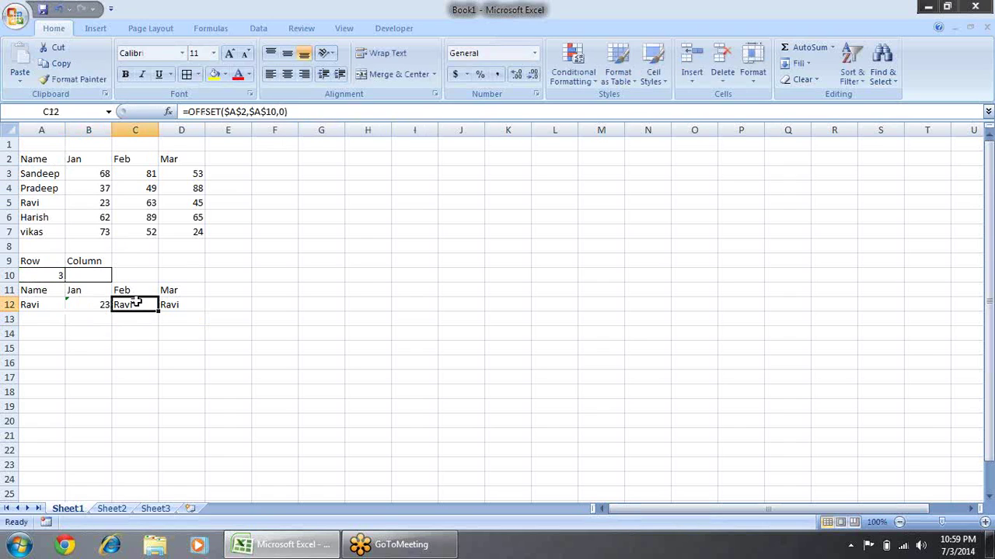
double_click(282, 112)
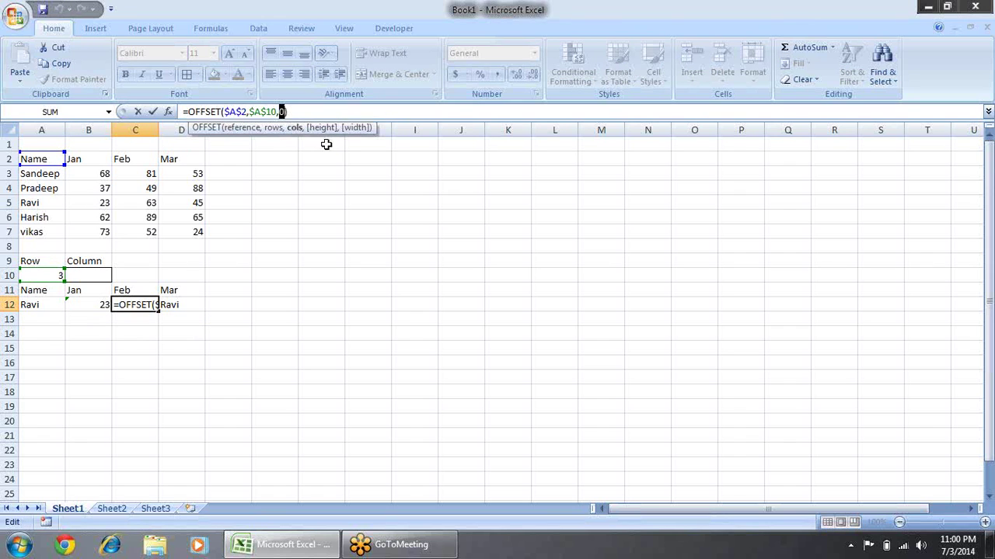
text(2)
key(Return)
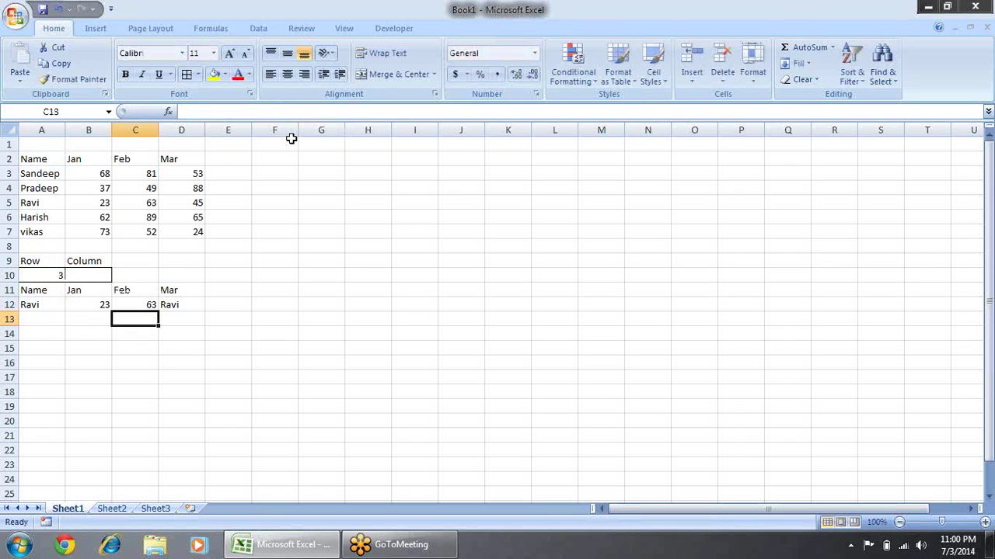
Step: Change the column argument of the Mar formula in D12 to 3, giving =OFFSET($A$2,$A$10,3)
click(191, 303)
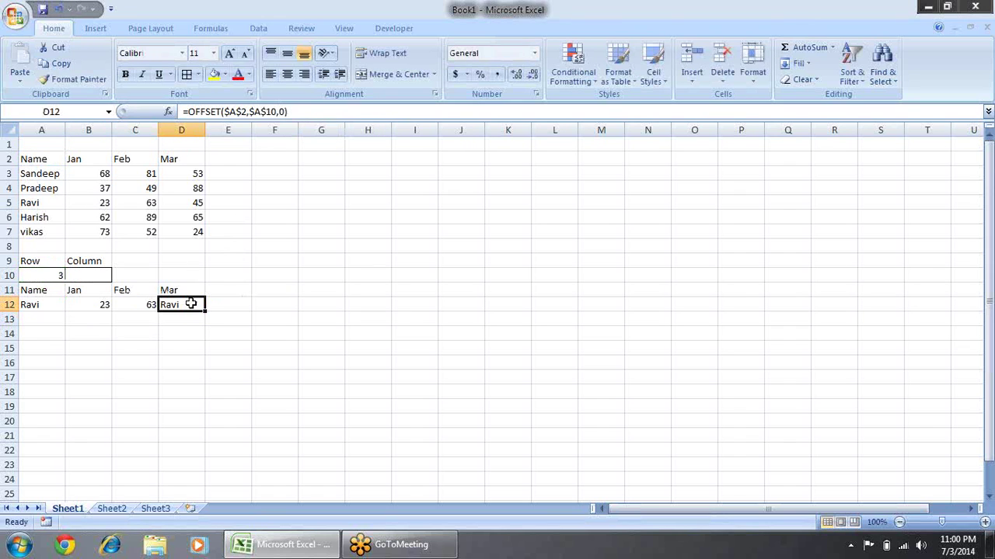
double_click(283, 112)
text(3)
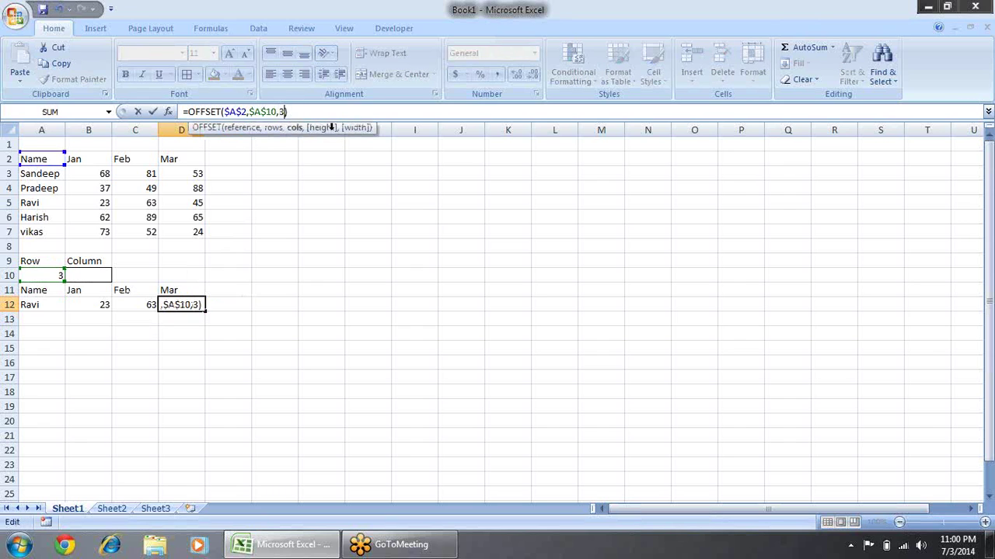
key(Return)
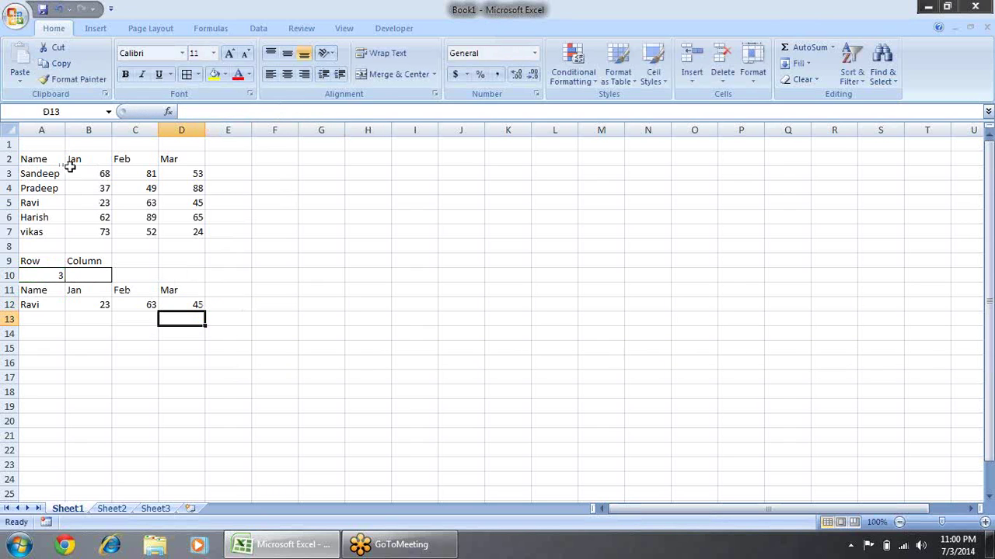
Step: Apply all borders to the source table A2:D7 and fill its Name header cell A2 with yellow
mouse_move(38, 164)
mouse_down()
mouse_move(116, 174)
mouse_move(184, 229)
mouse_up()
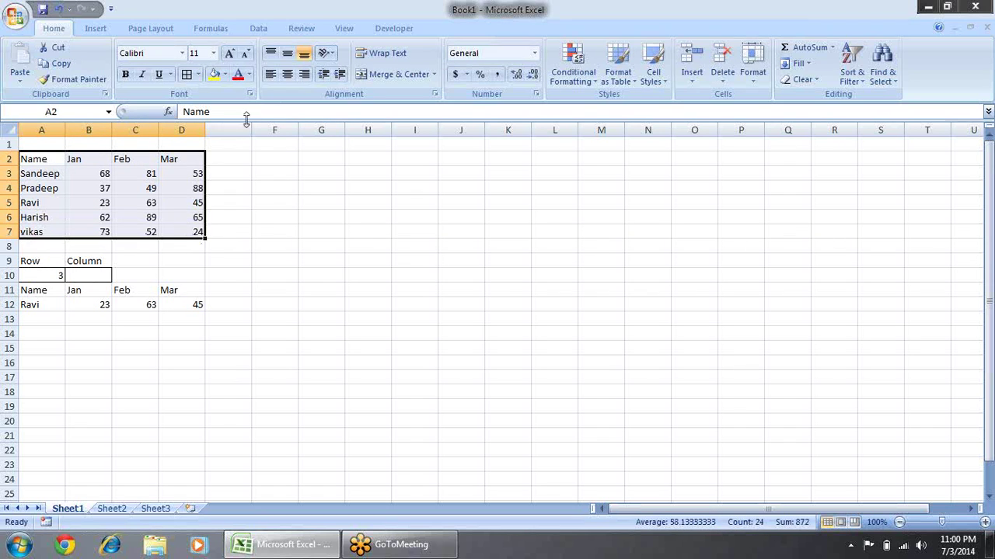
key(ctrl+c)
click(277, 255)
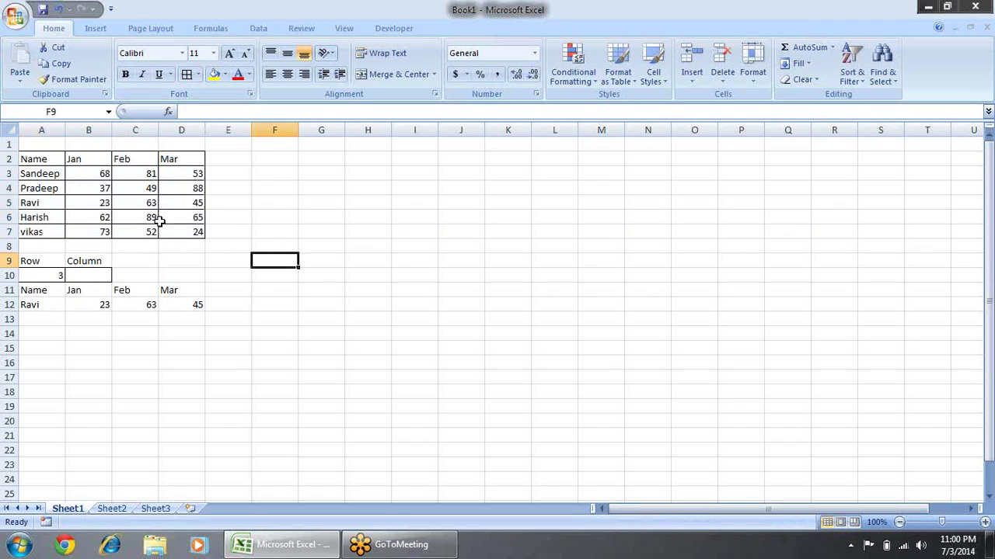
click(36, 159)
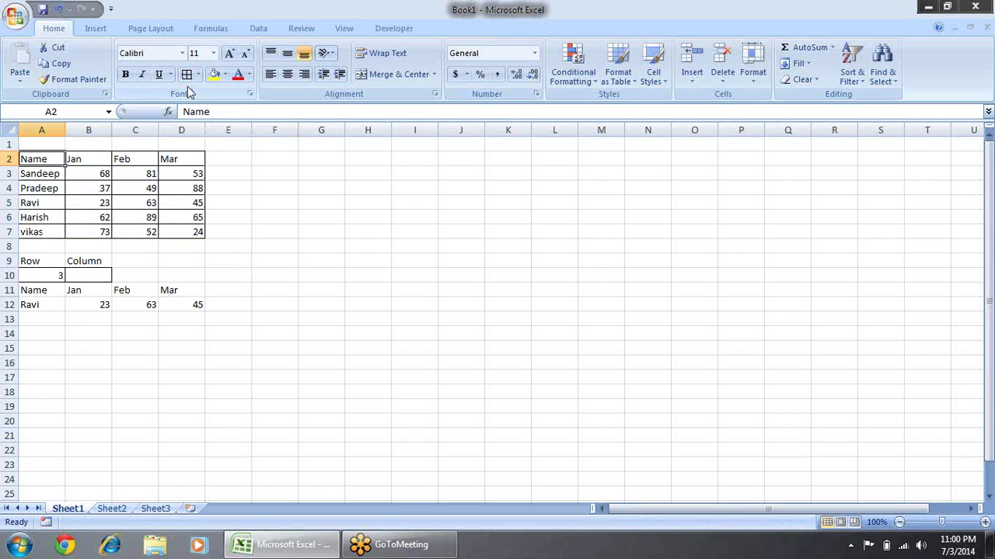
click(213, 74)
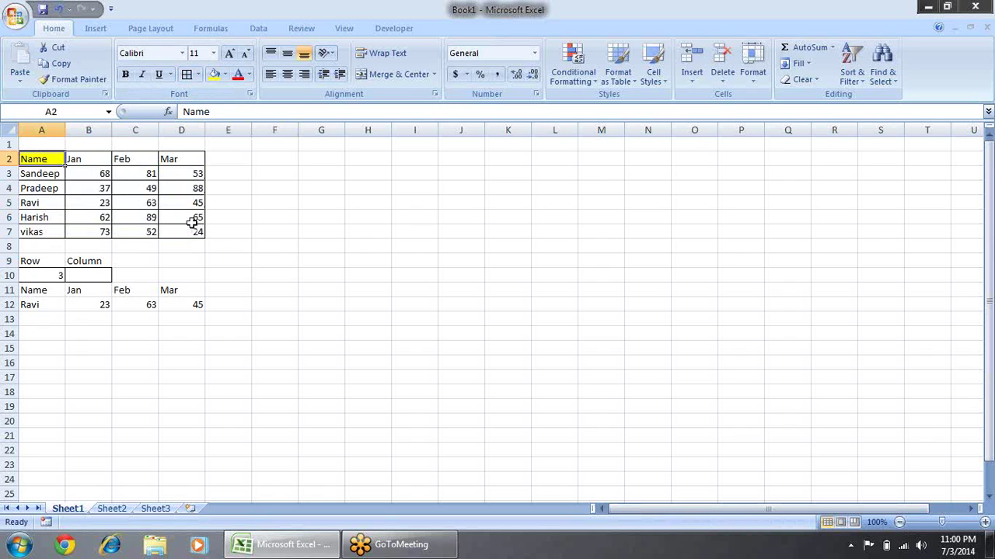
Step: Enter the note ref in F4, beside the source table
click(264, 183)
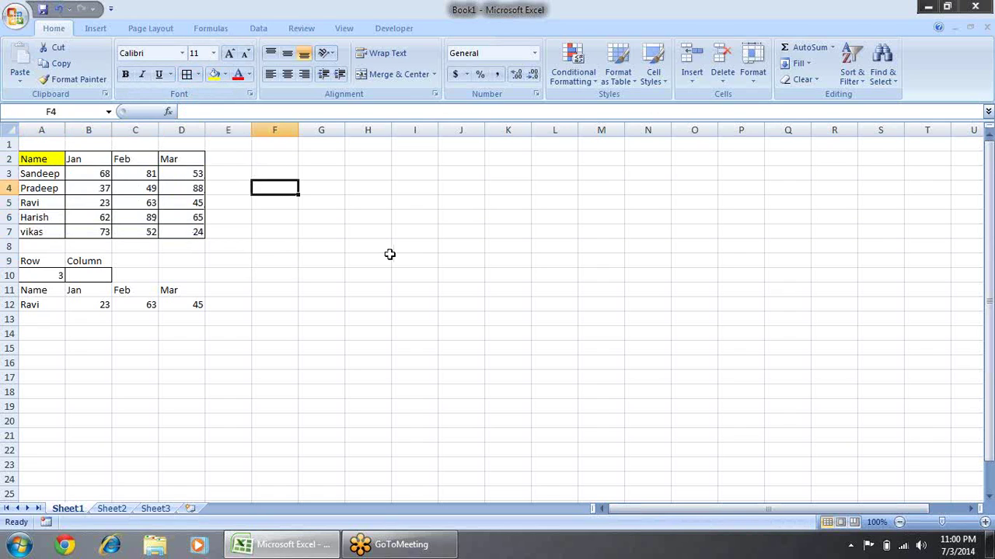
text(ref)
key(Return)
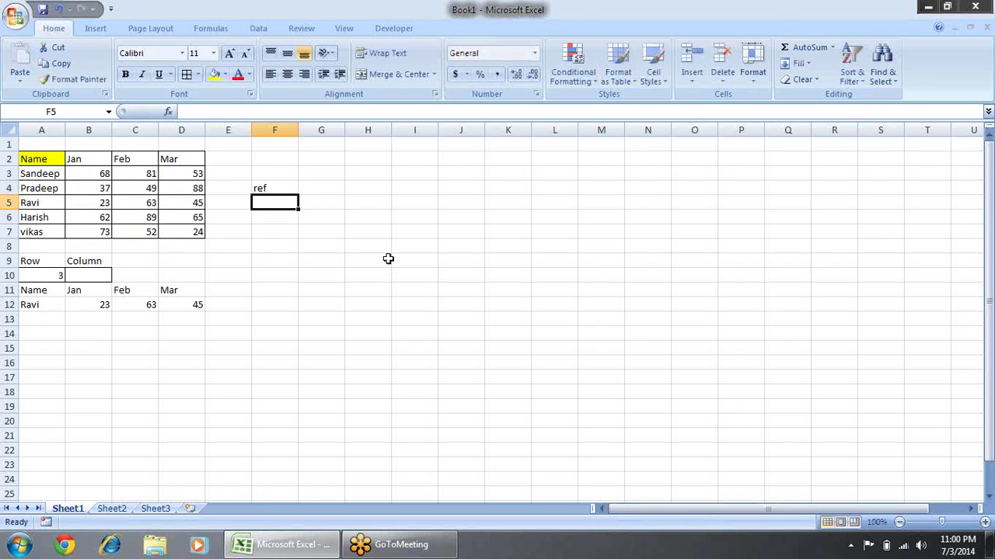
Step: Examine the OFFSET formula in A12, comparing its row argument $A$10 with the highlighted reference cell A2 and the names below it
click(53, 162)
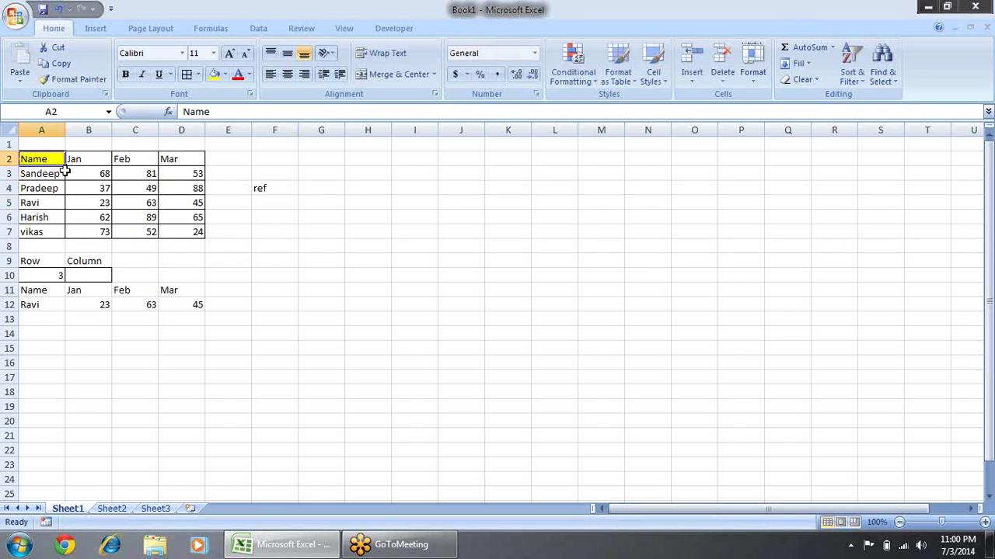
click(278, 187)
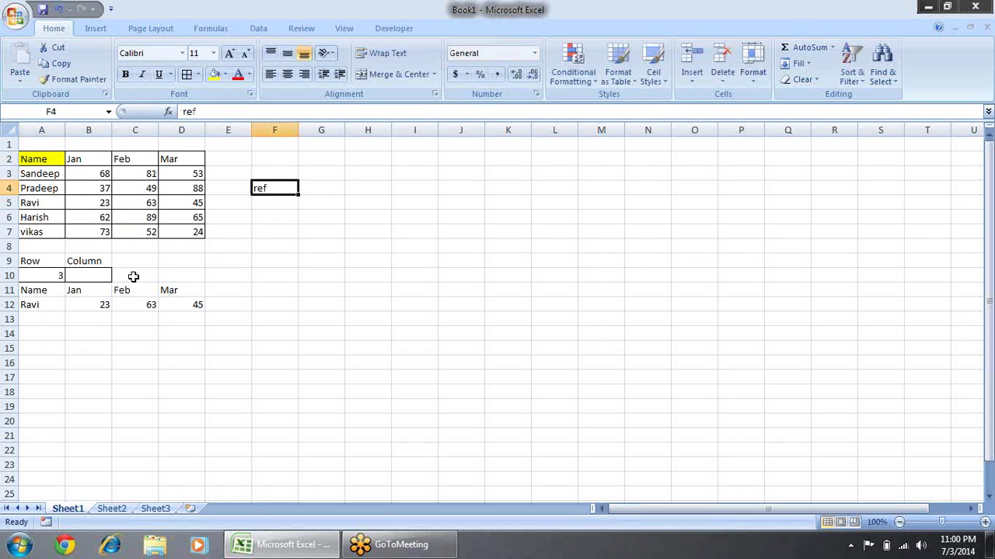
click(23, 305)
key(F2)
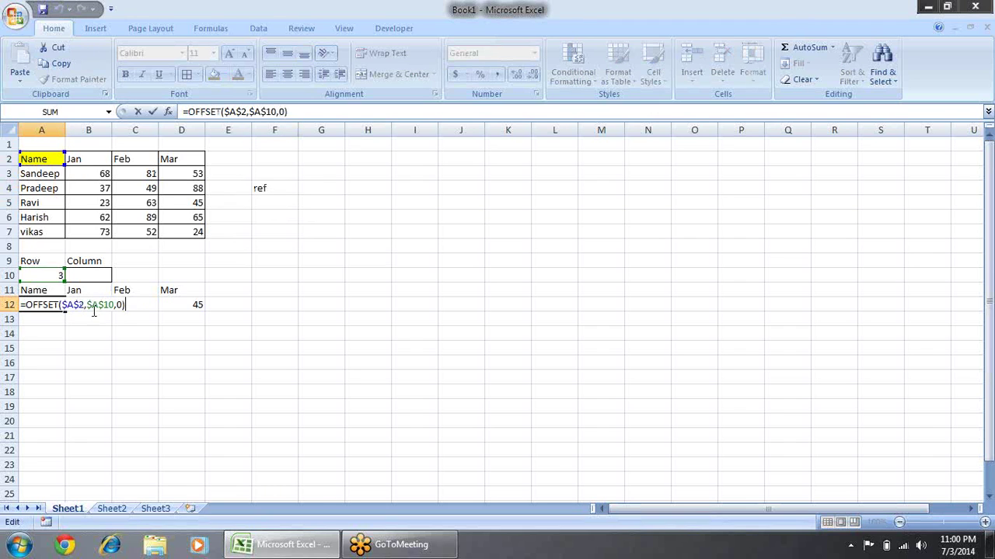
drag(86, 304, 117, 327)
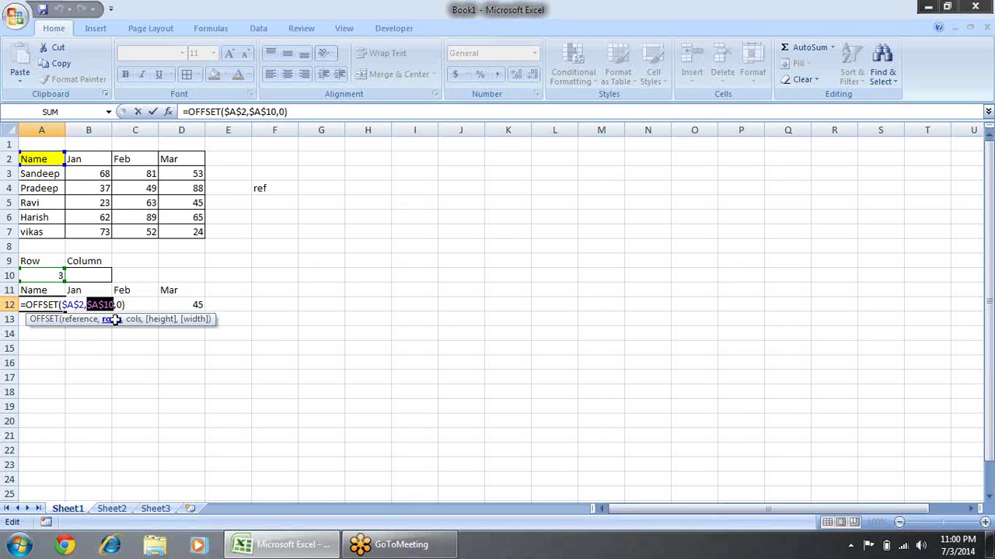
key(Return)
click(56, 158)
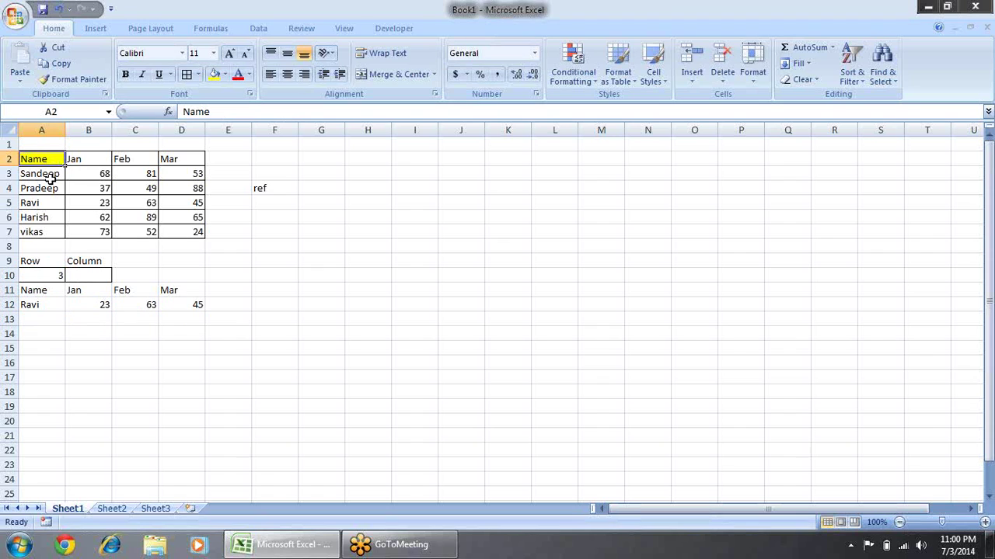
click(50, 178)
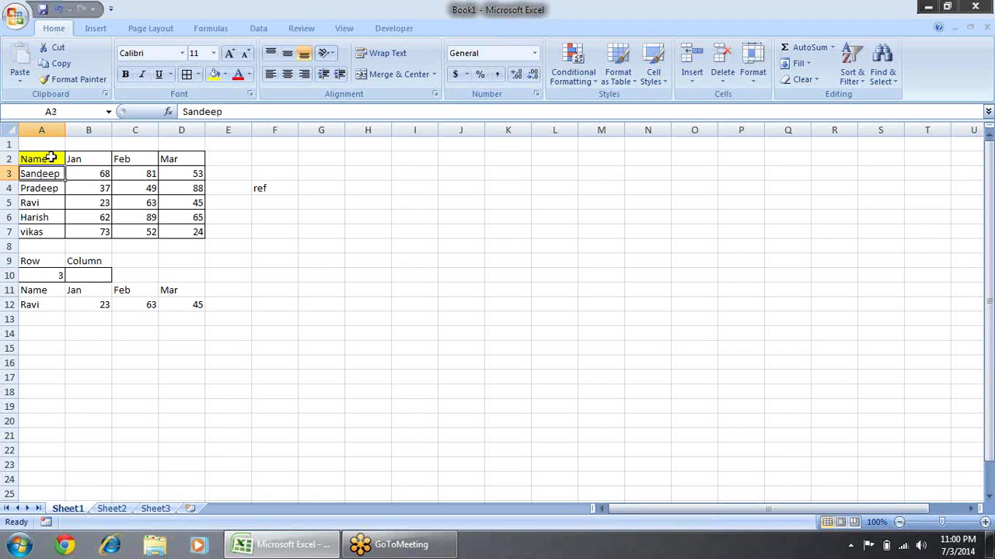
click(51, 159)
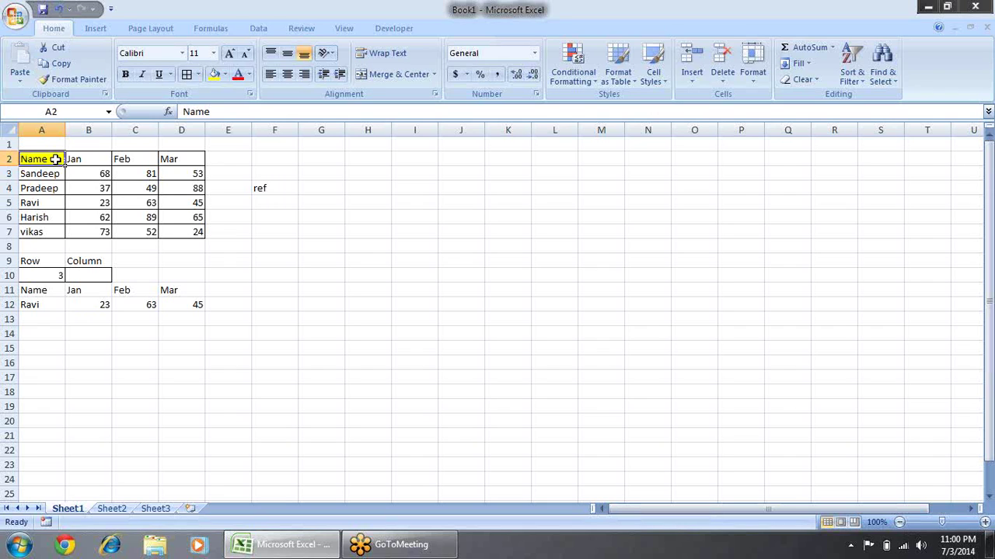
Step: Examine the first data row, A3 through D3, relative to the highlighted reference cell A2
key(Down)
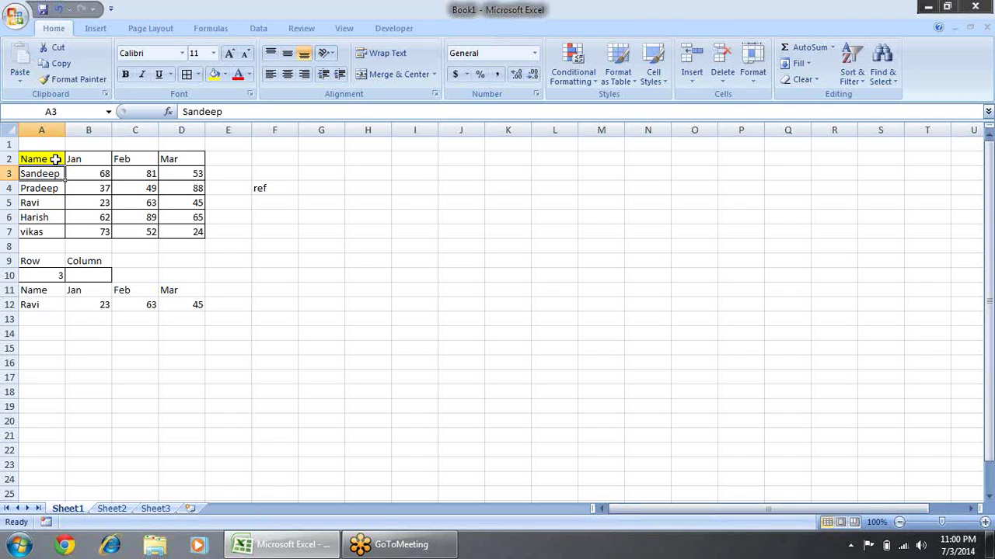
key(Right)
key(Left)
key(Right)
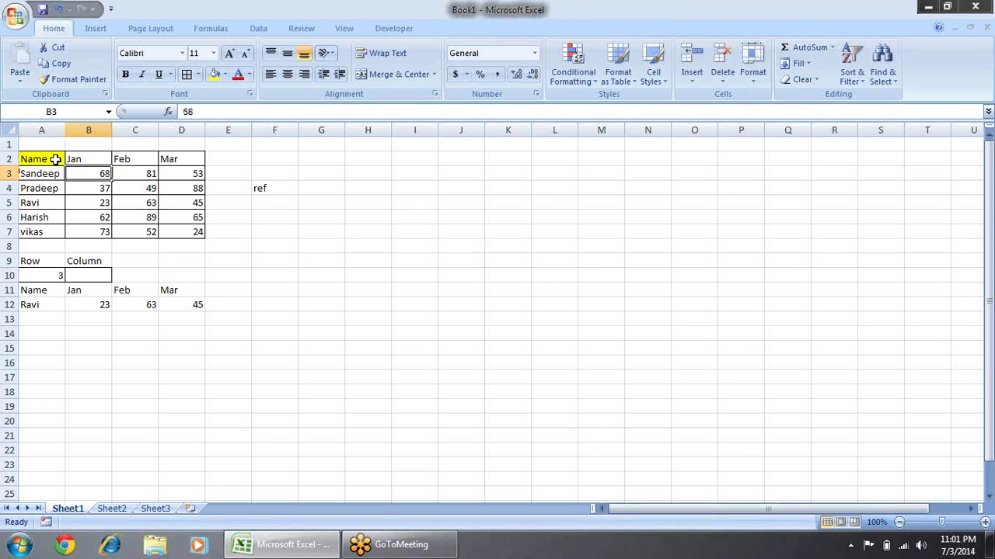
key(Right)
key(Right)
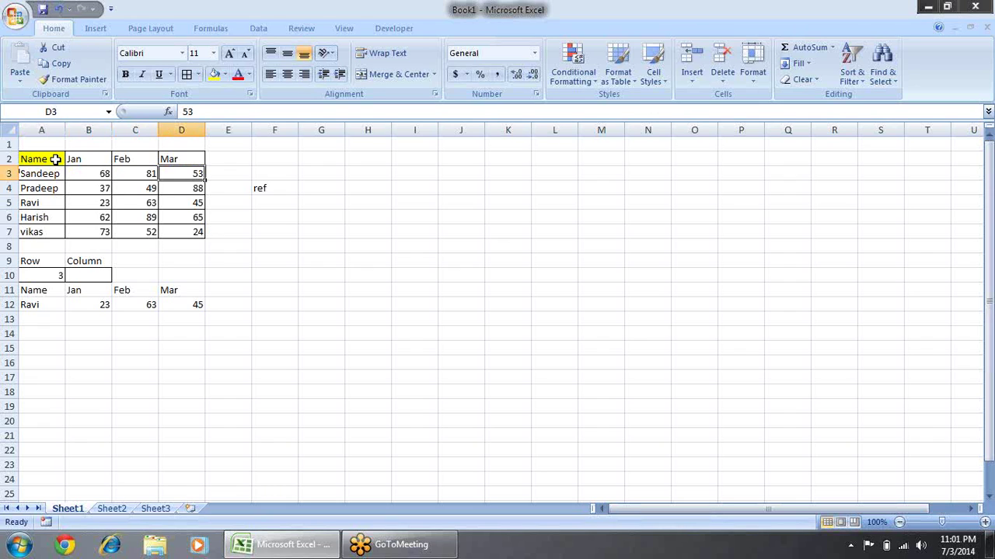
key(Left)
key(Left)
key(Left)
Step: Examine the names down column A, the OFFSET formula in A12 and the values across its result row
key(Down)
key(Down)
key(Down)
key(Down)
key(Down)
key(Down)
key(Down)
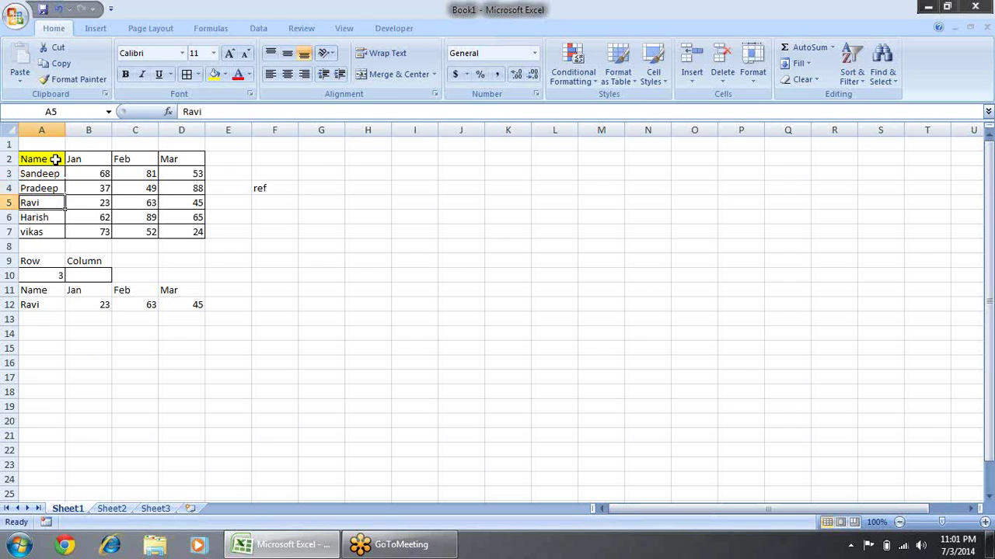
key(Down)
key(Down)
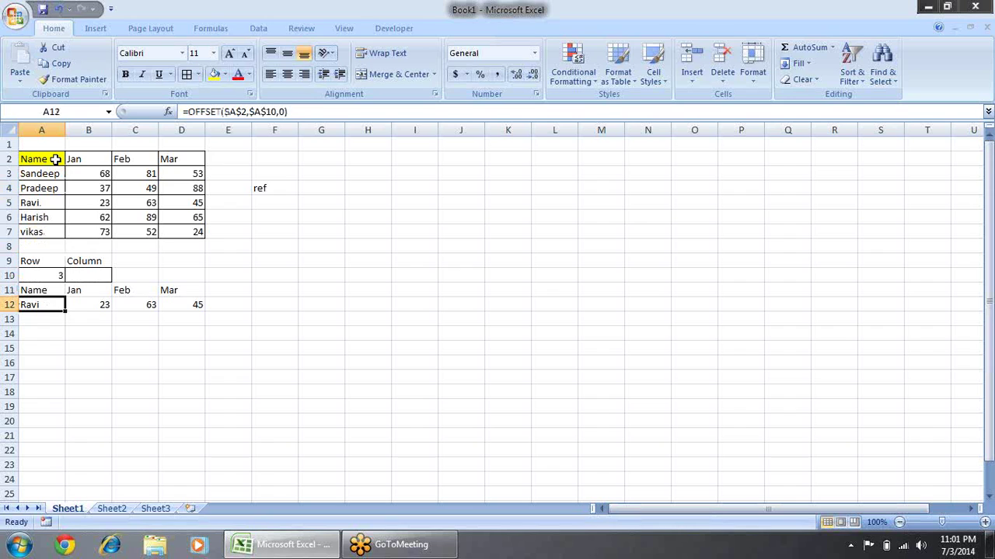
key(Right)
key(Right)
key(Right)
key(Right)
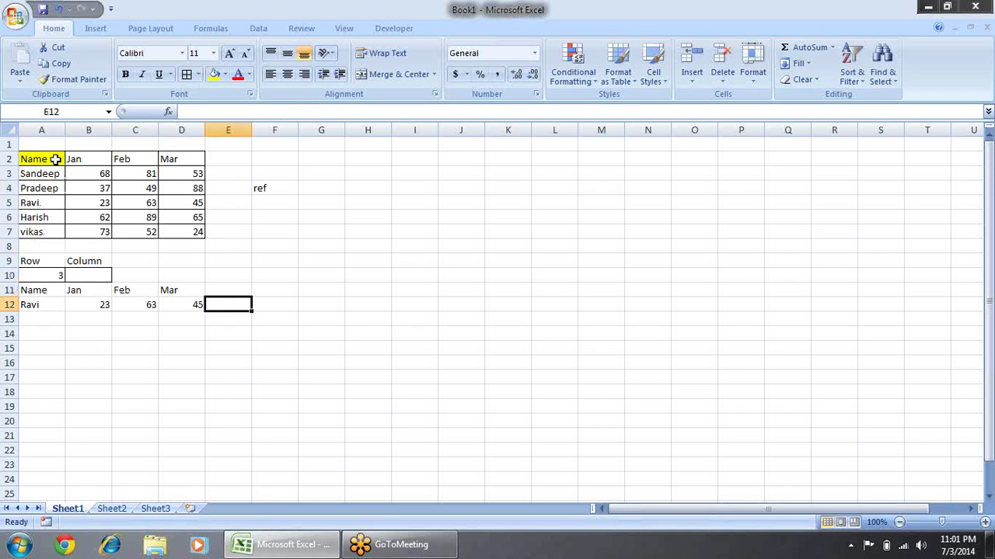
Step: Test the OFFSET row by setting the row number in A10 to 2 and back to 3
key(Left)
key(Left)
key(Left)
key(Left)
key(Up)
key(Up)
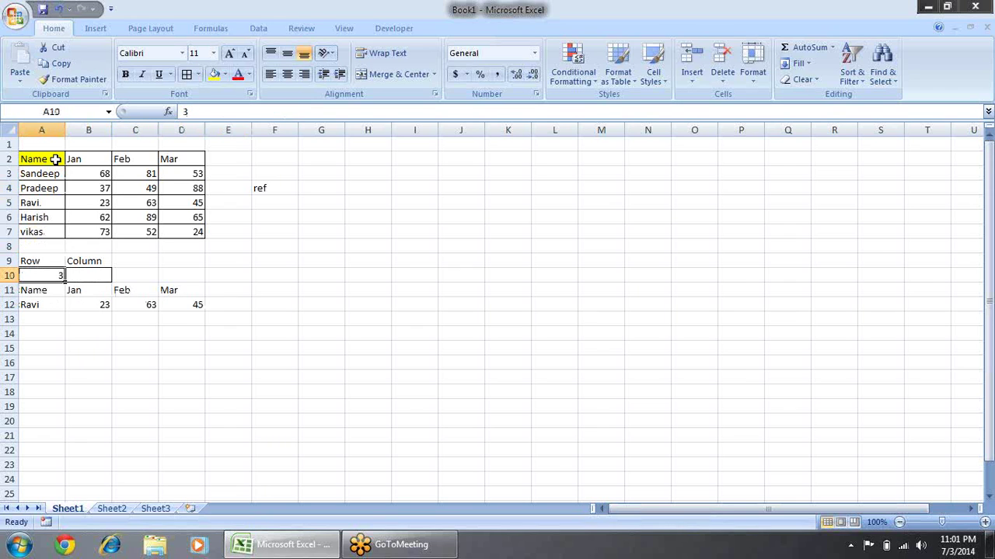
text(2)
key(Return)
key(Up)
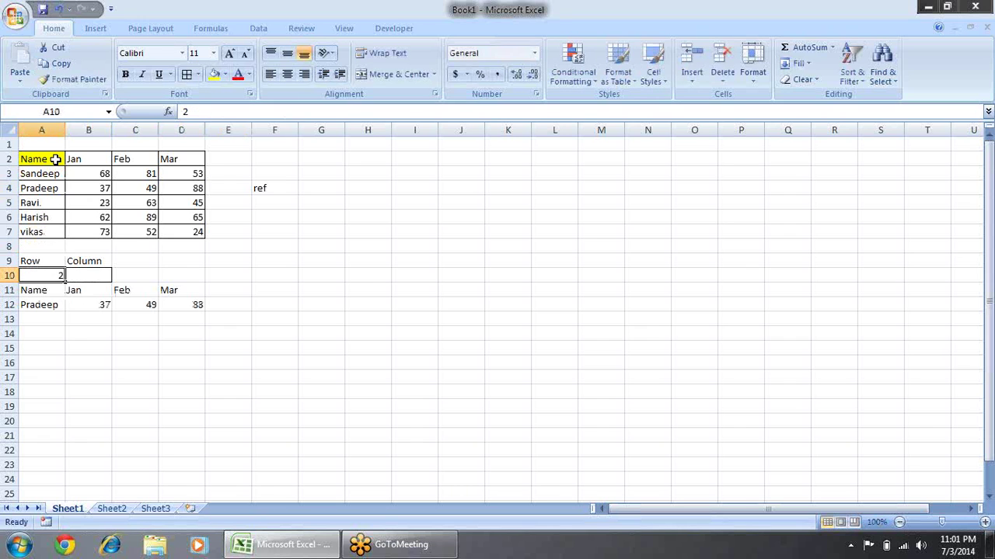
text(3)
key(Return)
key(Up)
Step: Inspect the rows argument $A$10 in the OFFSET formula of A12, leaving the formula as it is
key(Down)
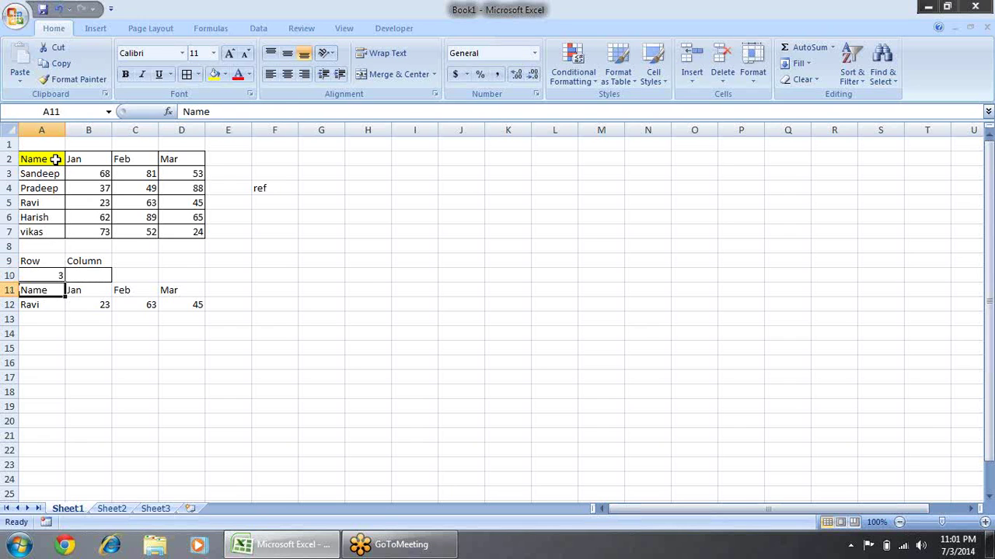
key(Down)
key(F2)
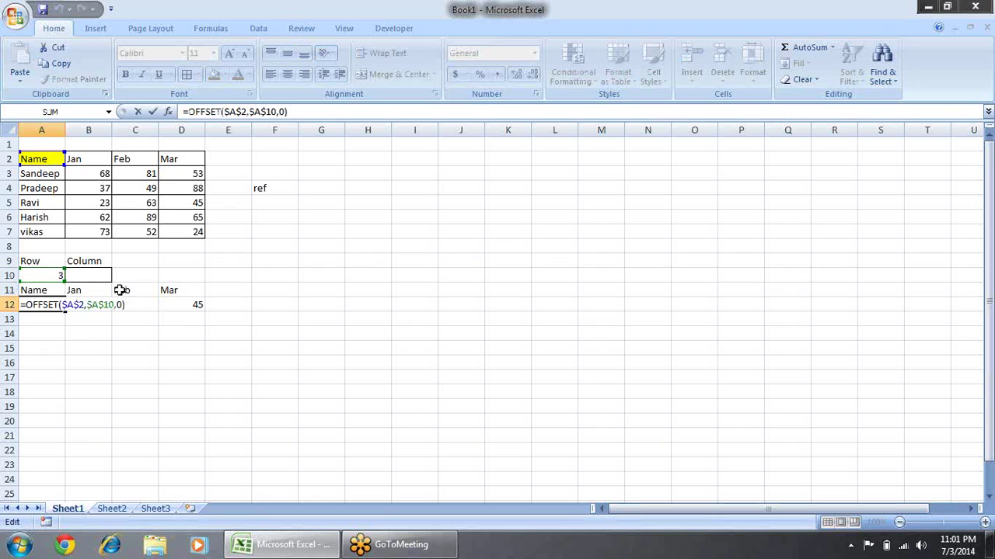
click(102, 304)
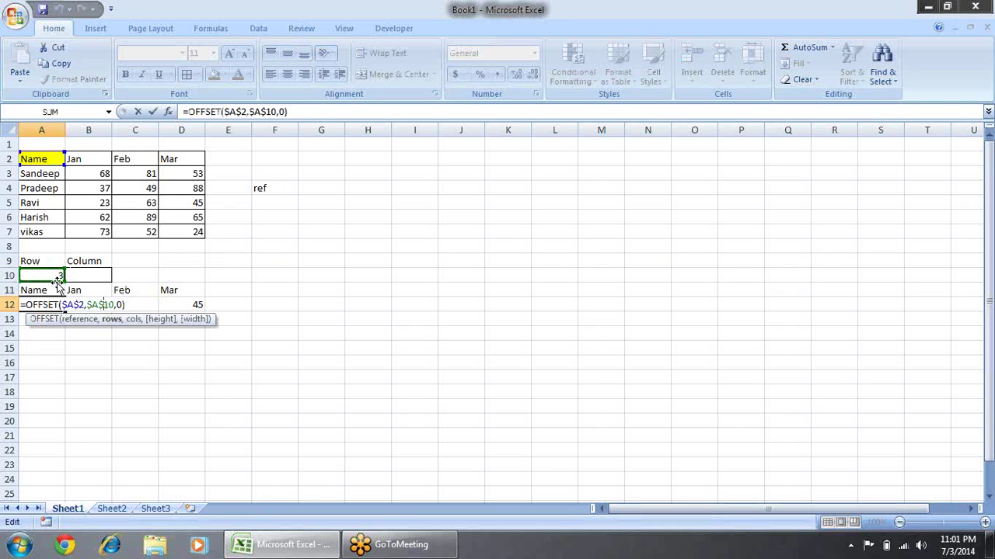
key(Return)
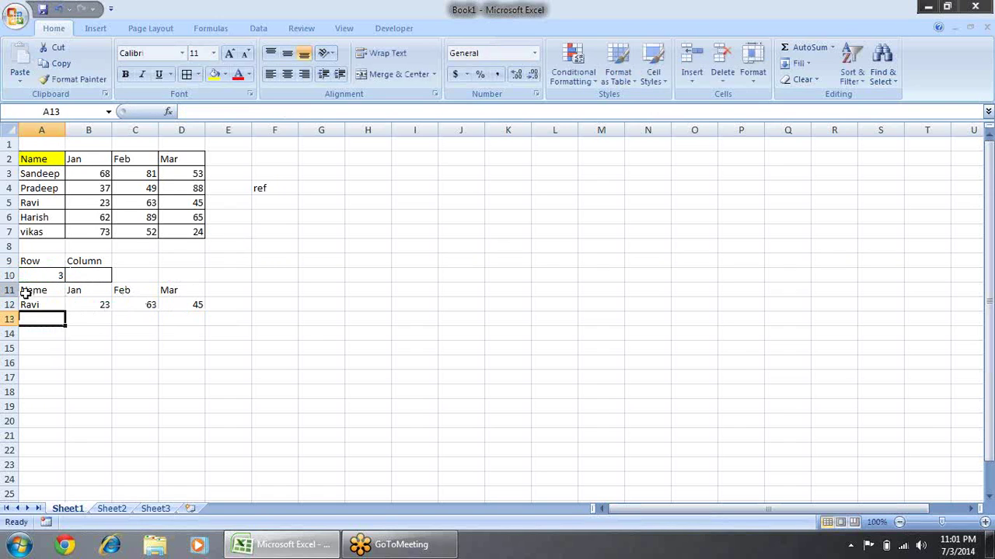
Step: Insert a 2-D clustered column chart from the result range A11:D12 and place it beside the tables, around columns I to P
click(50, 289)
drag(51, 290, 196, 305)
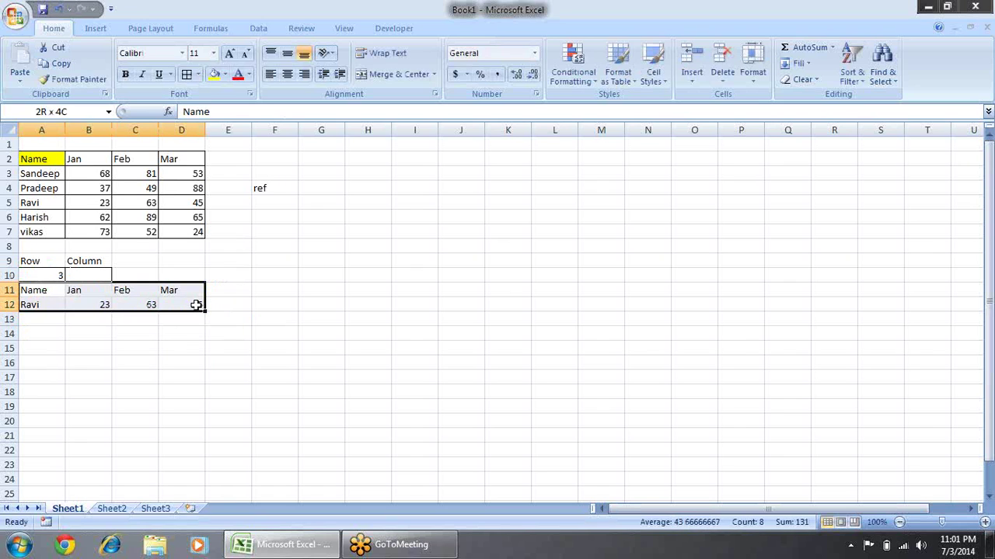
click(40, 275)
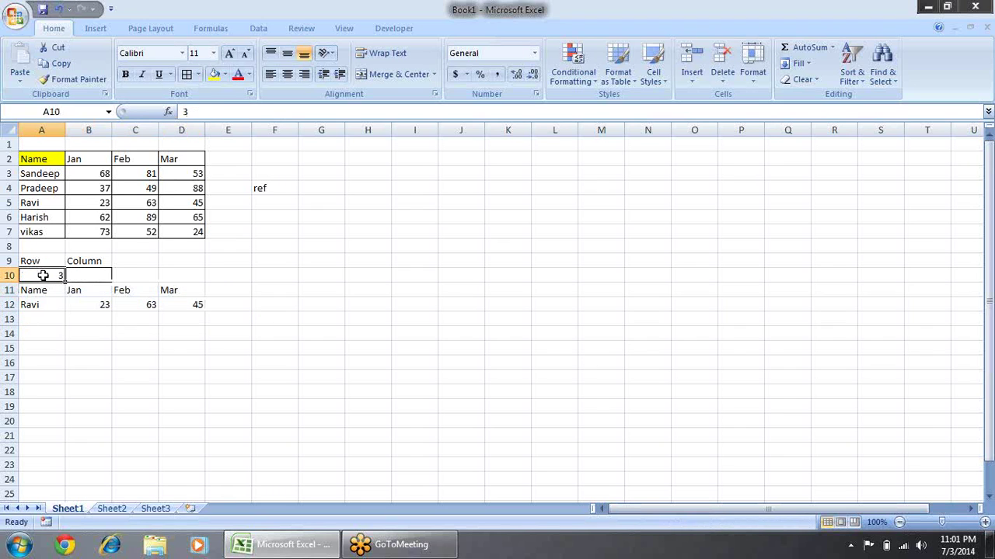
drag(52, 290, 183, 309)
click(97, 30)
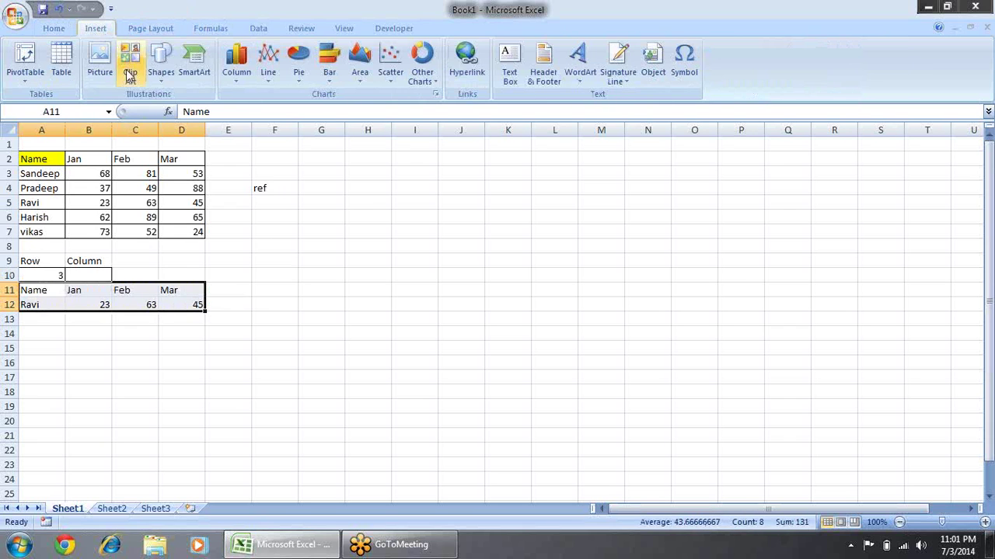
click(242, 77)
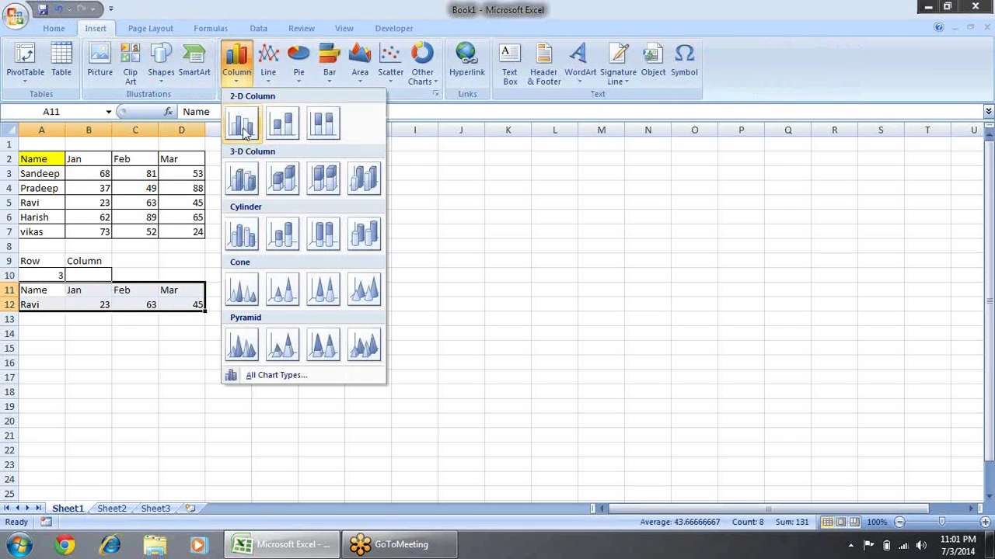
click(243, 132)
drag(405, 224, 509, 140)
click(509, 142)
Step: Test the chart by setting the row number in A10 to 1 and back to 3
click(42, 276)
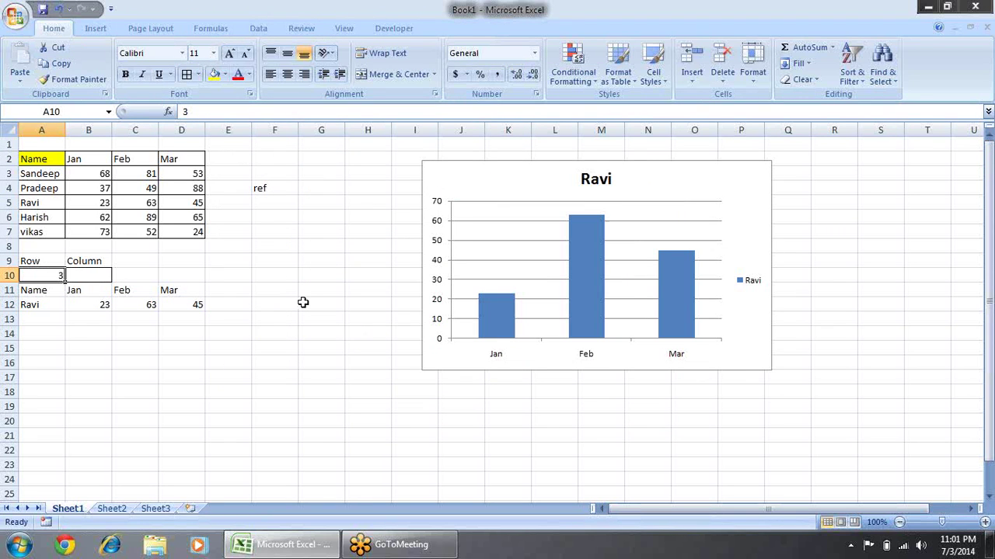
text(1)
key(Return)
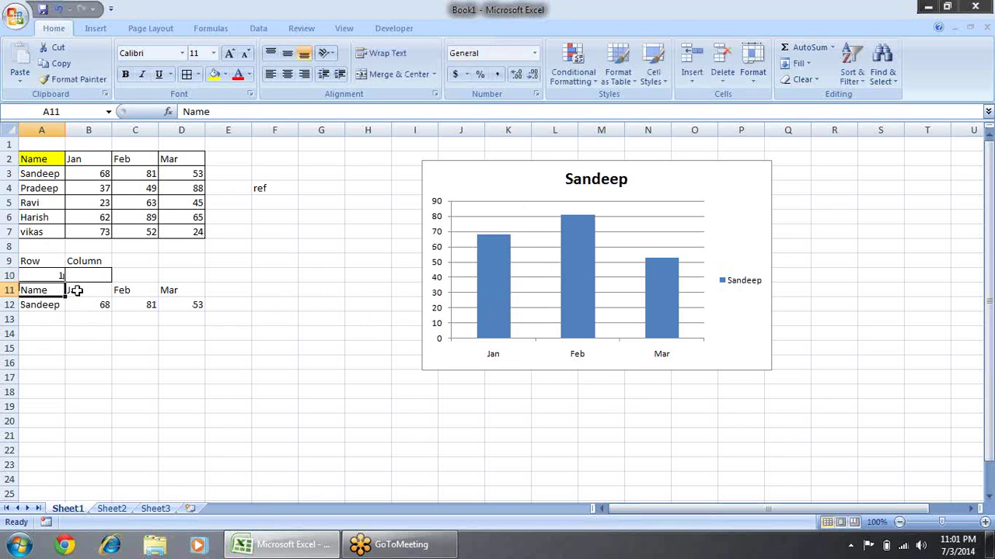
click(53, 275)
text(3)
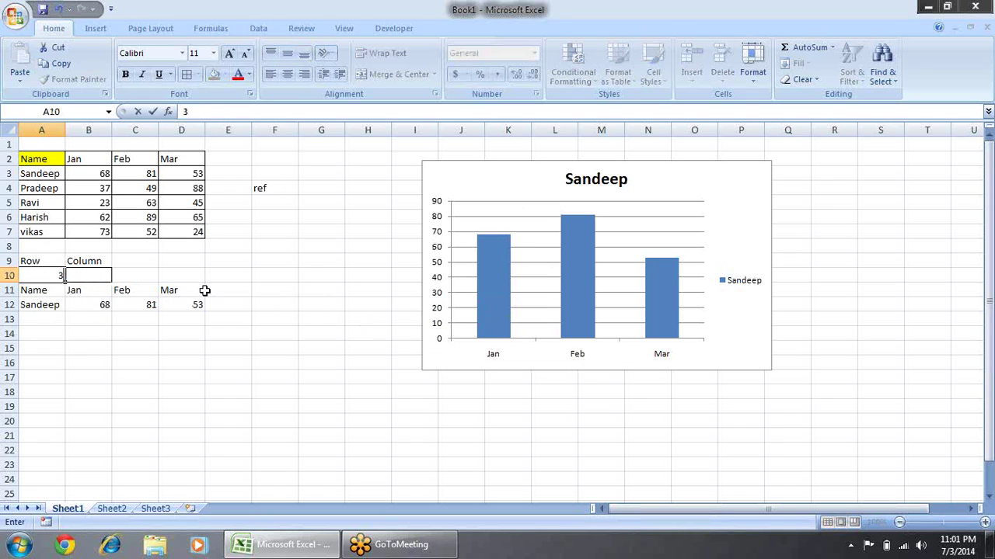
key(Return)
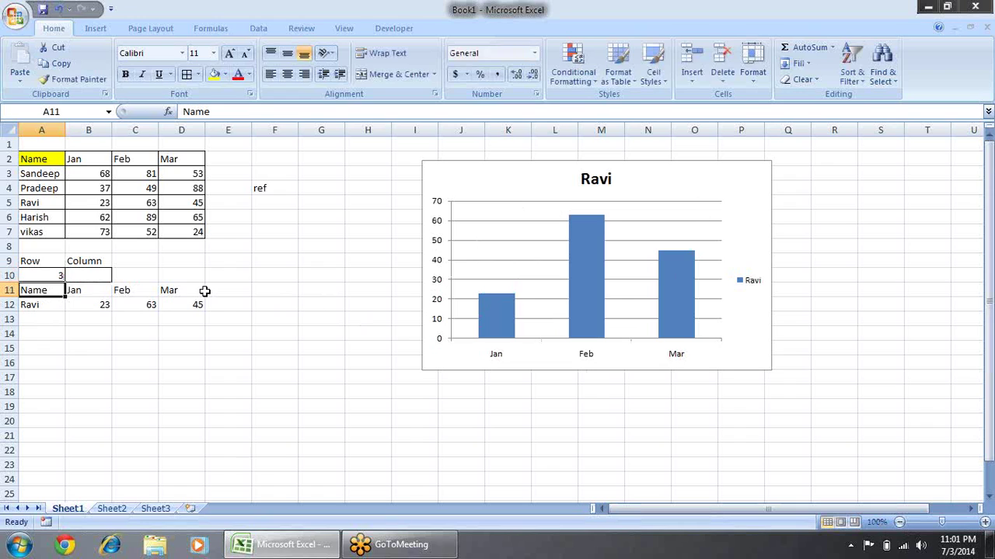
Step: Delete the ref note from F4
click(283, 260)
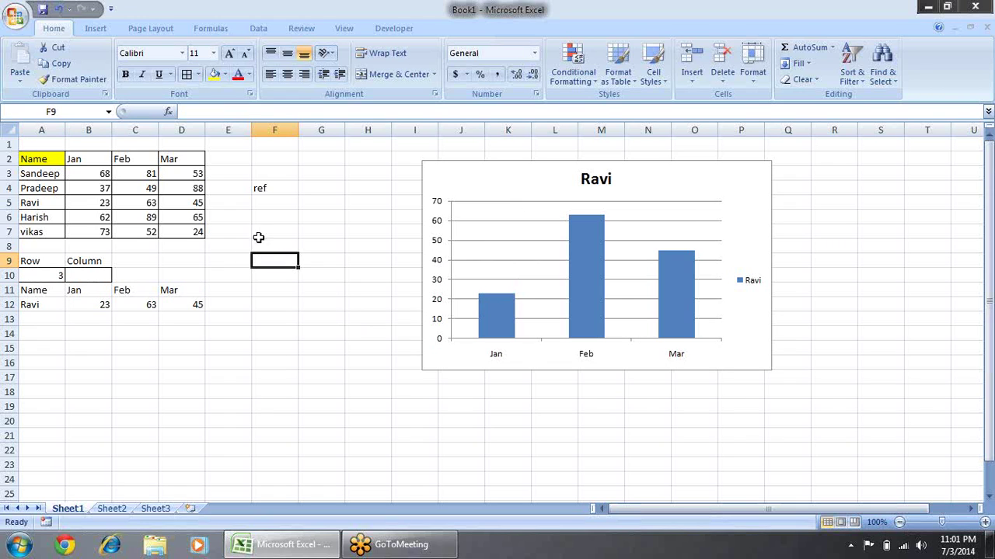
click(286, 189)
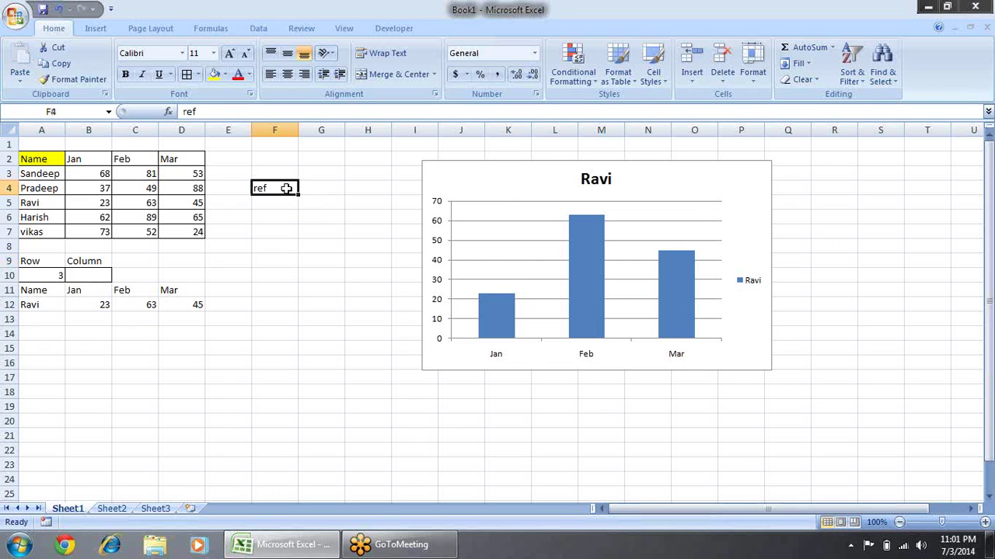
key(Delete)
click(295, 249)
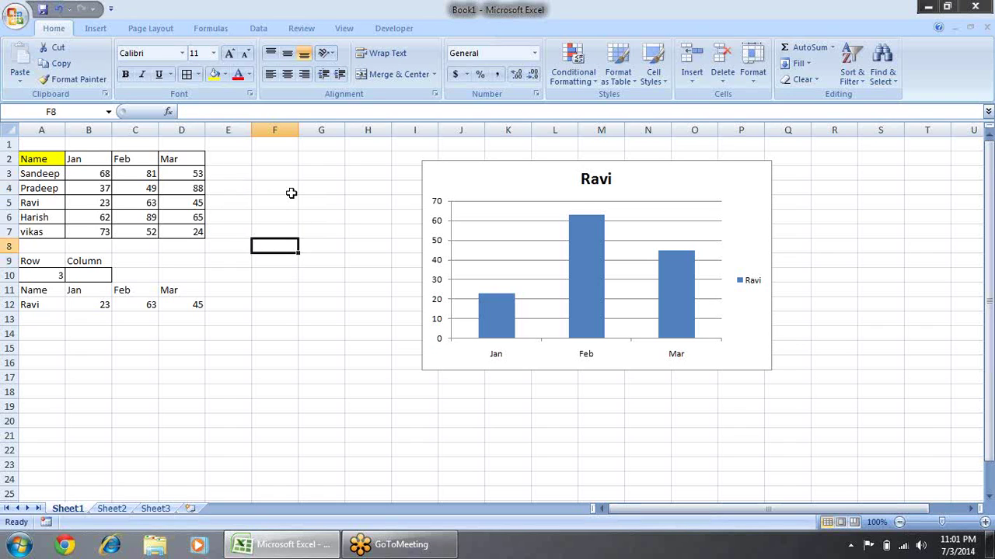
Step: Draw a Combo Box form control between the source table and the chart, over about F5:H6
click(288, 192)
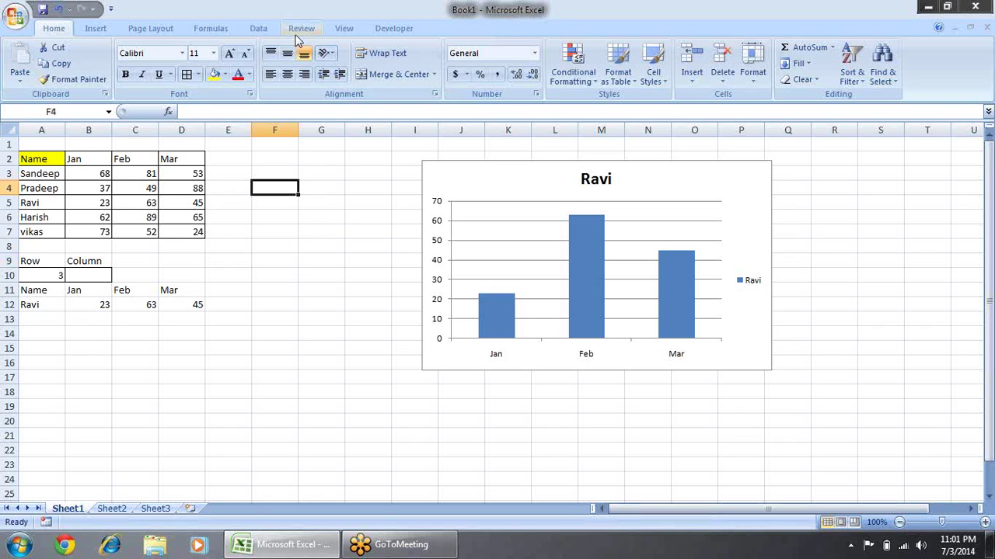
click(385, 30)
click(195, 65)
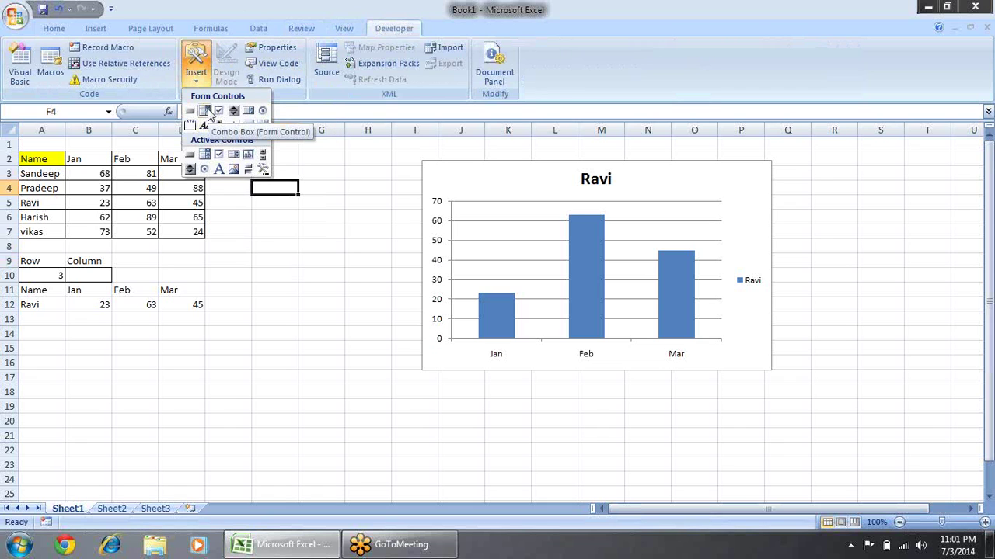
click(207, 111)
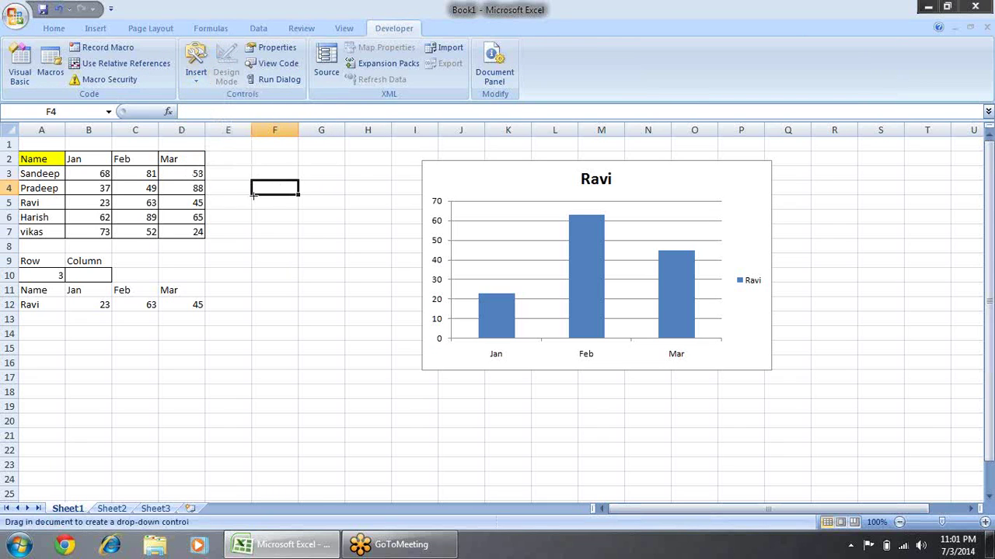
drag(383, 230, 381, 223)
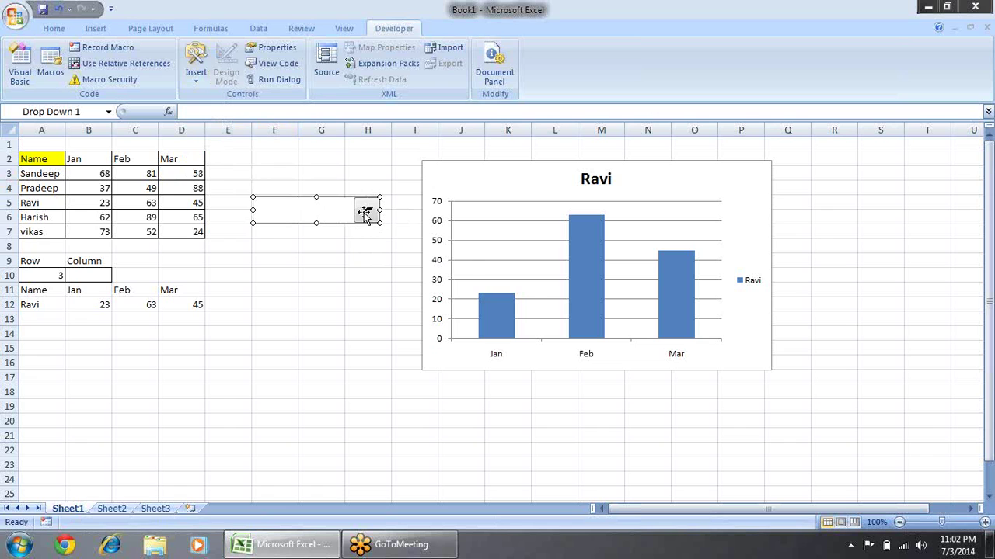
Step: Set the combo box's input range to the names in A3:A7 and its cell link to A10
right_click(364, 212)
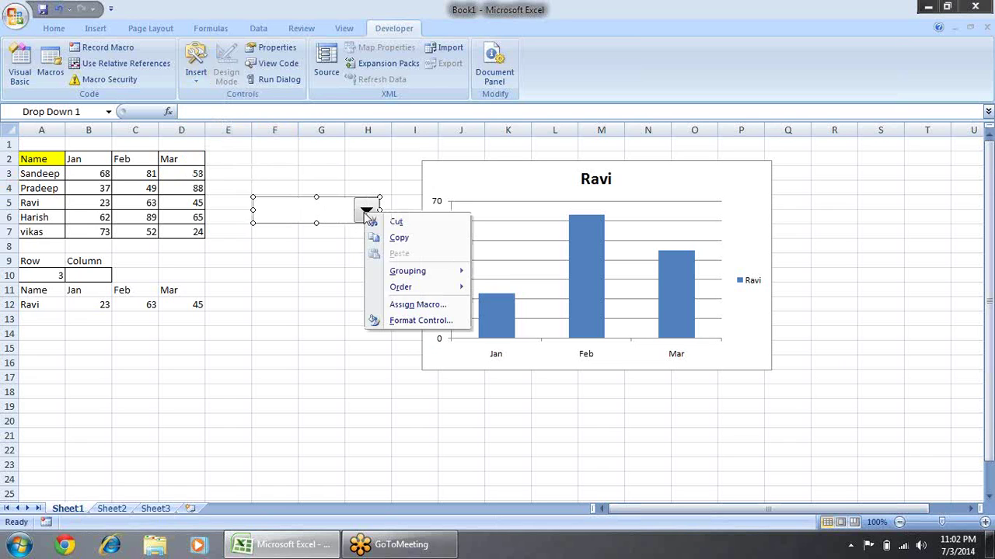
click(386, 321)
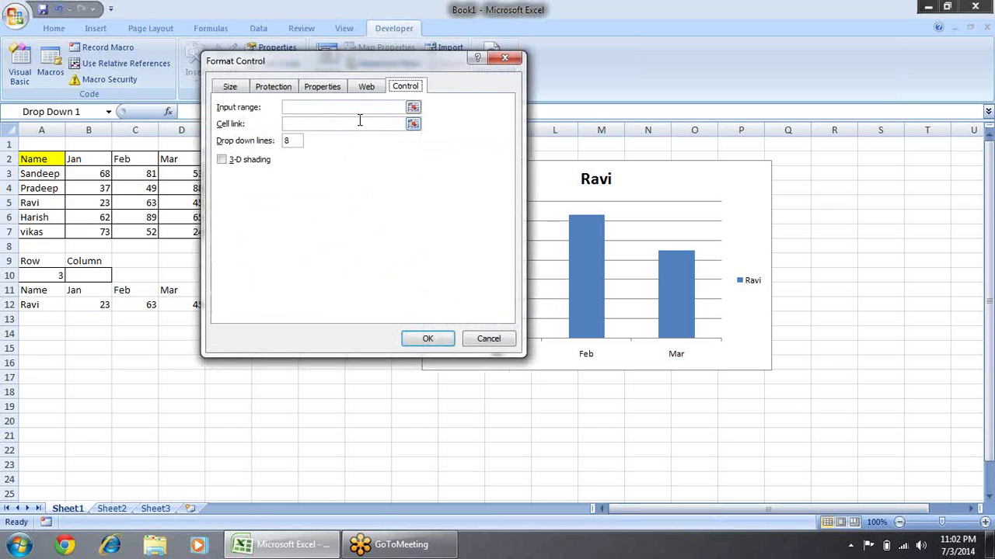
drag(305, 64, 406, 146)
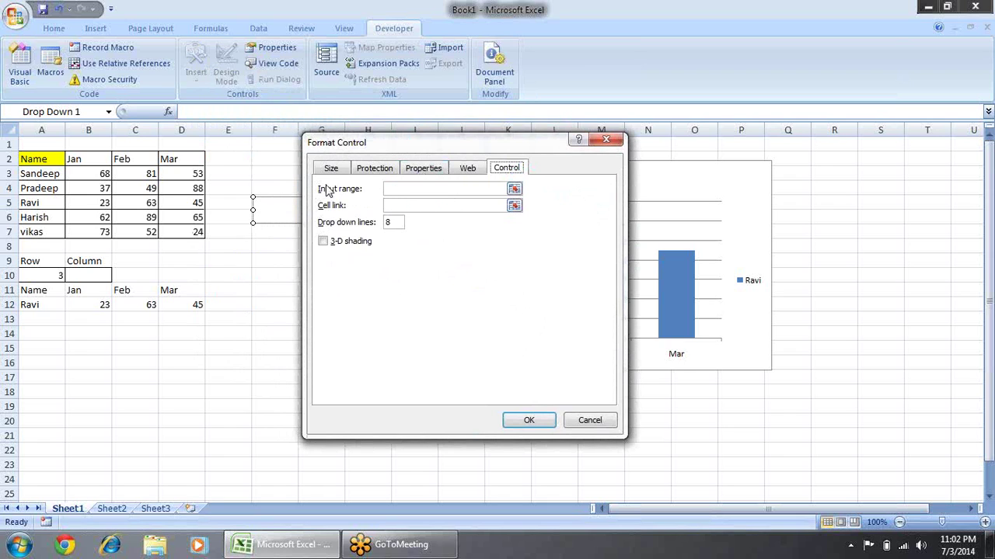
click(513, 190)
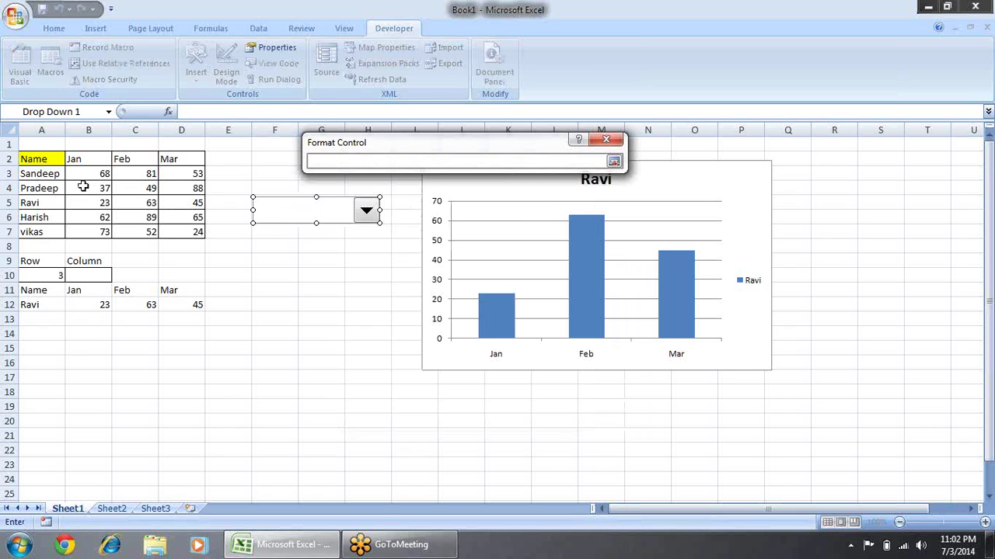
drag(51, 173, 46, 231)
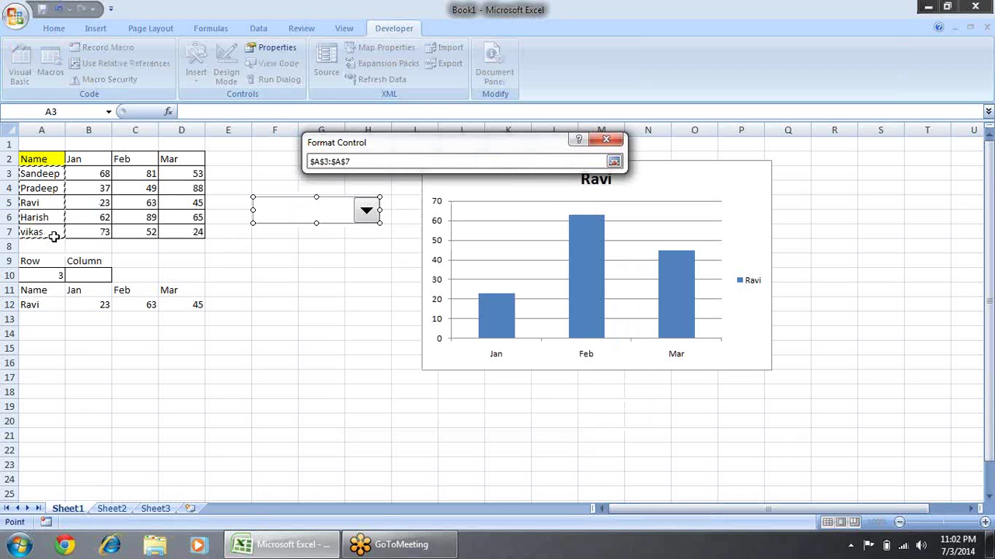
key(Return)
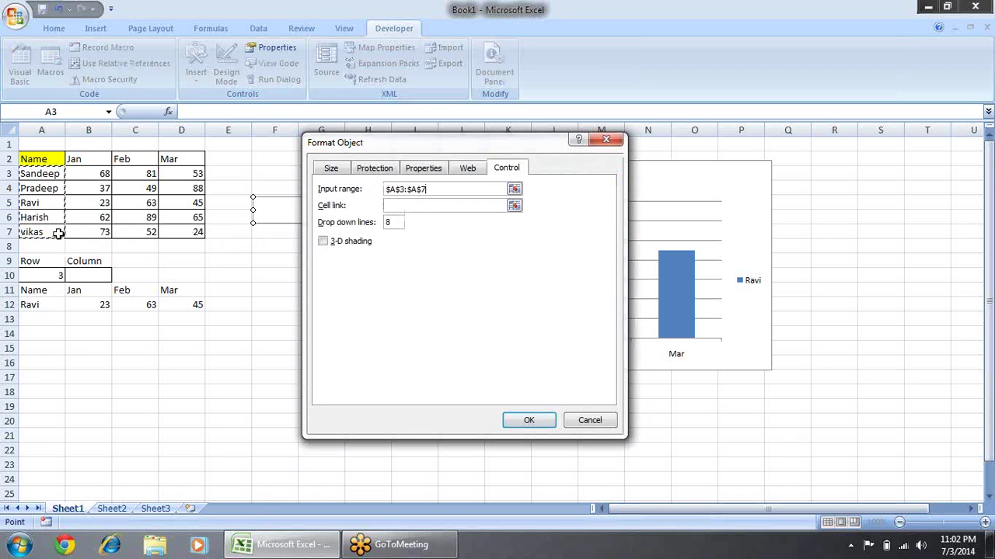
click(513, 205)
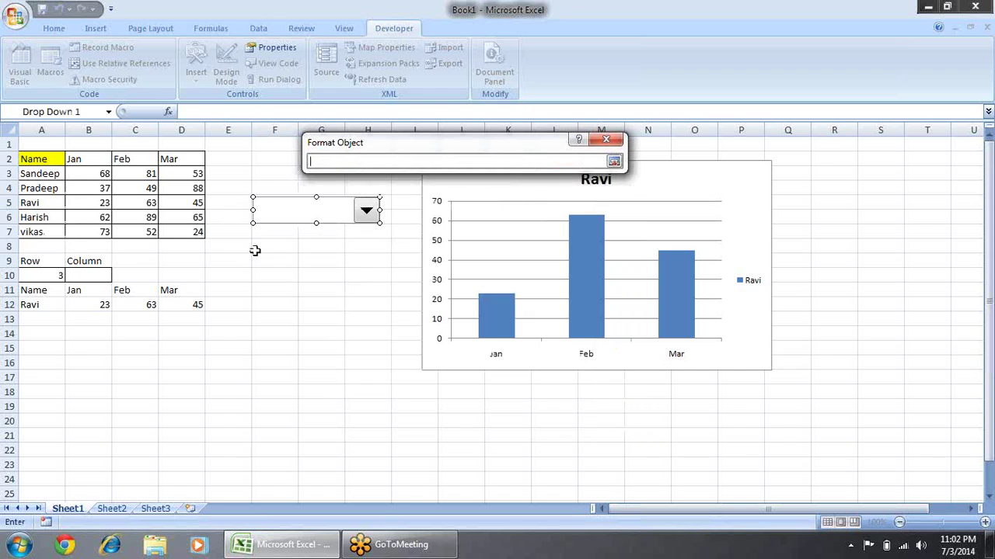
click(65, 275)
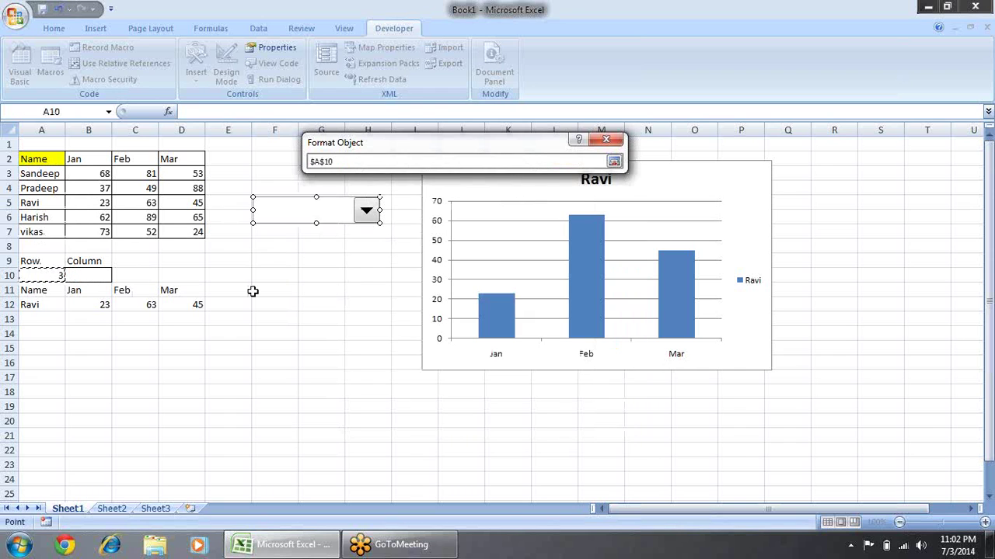
key(Return)
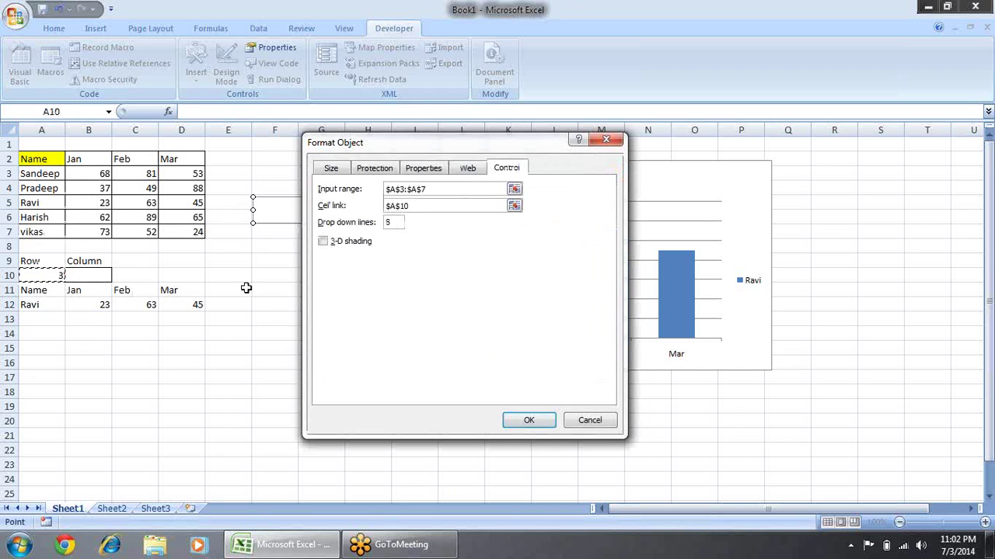
click(525, 420)
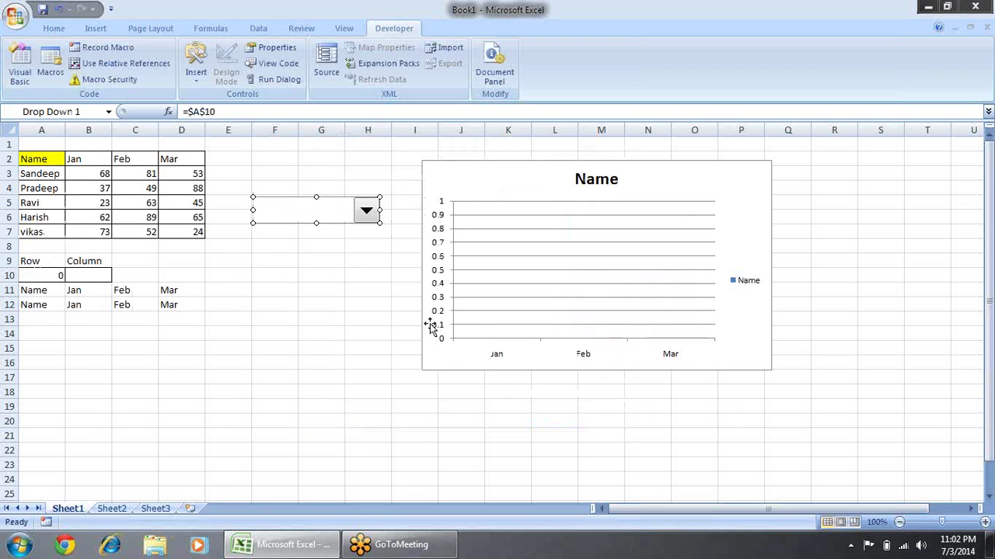
Step: Test the combo box by choosing the first person in its list
click(341, 289)
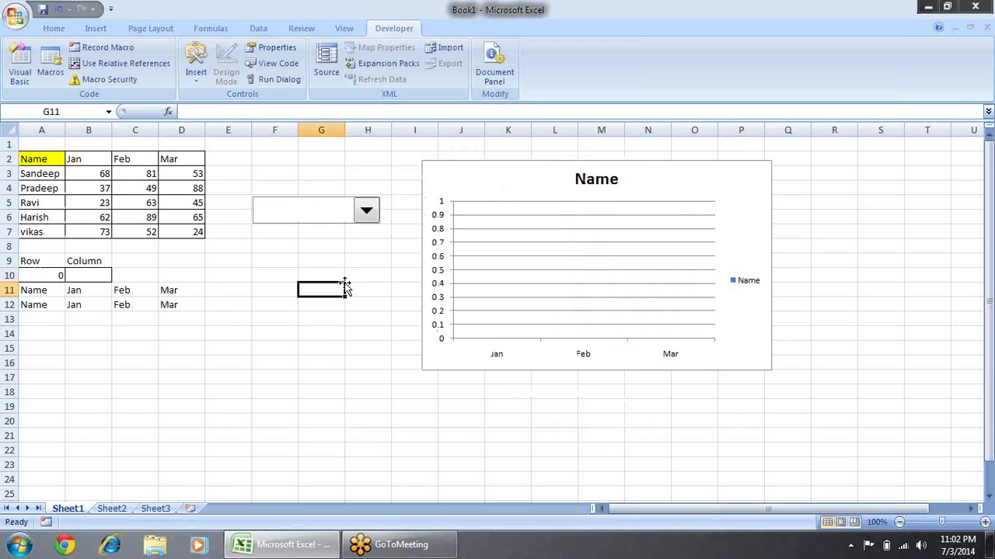
click(366, 214)
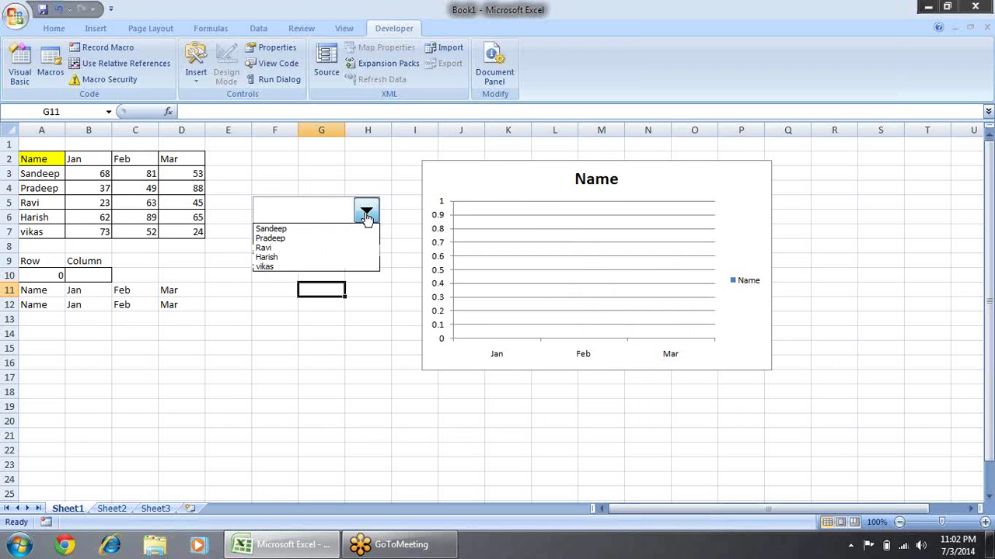
click(312, 230)
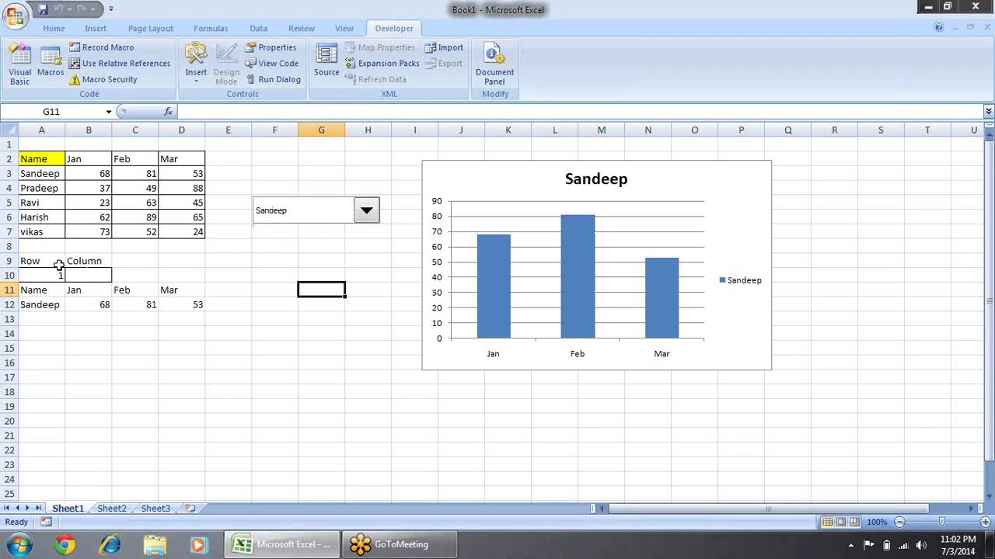
Step: Fill the name cells A3:A7 with a light blue theme color
drag(56, 173, 56, 230)
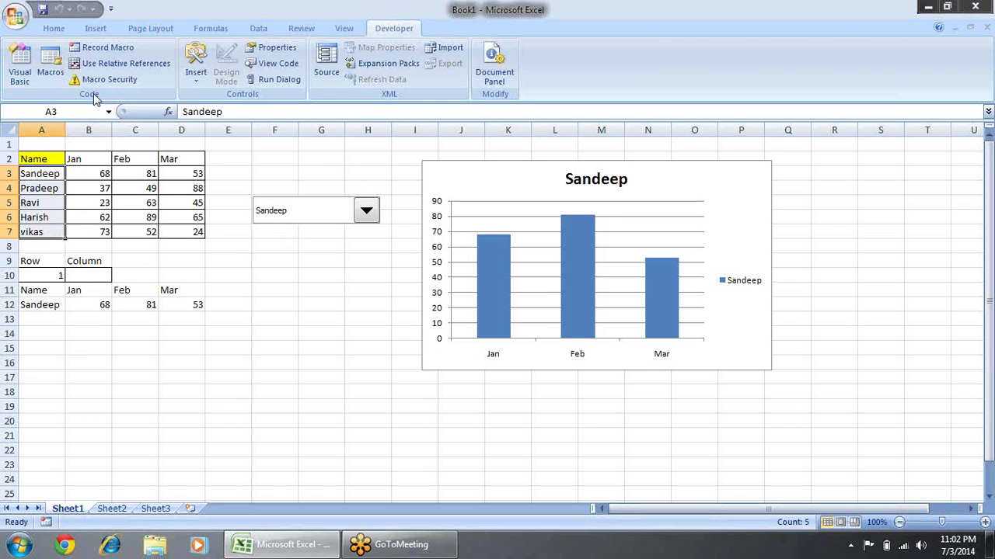
click(52, 31)
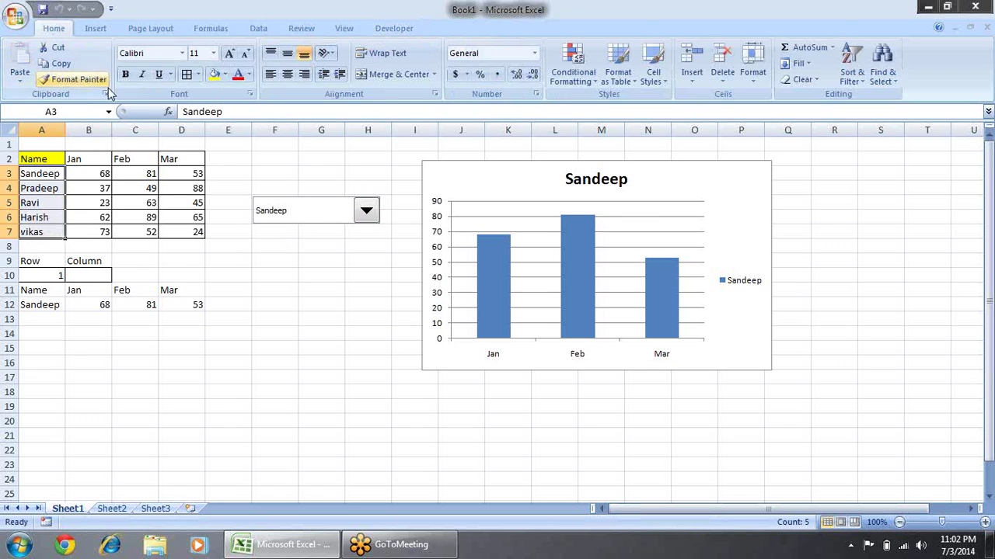
click(225, 76)
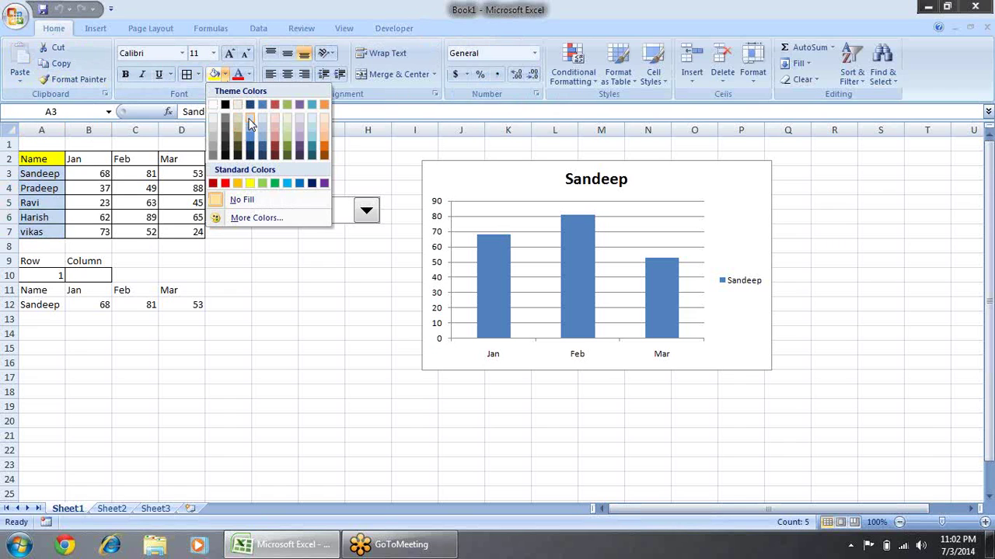
click(101, 178)
click(52, 216)
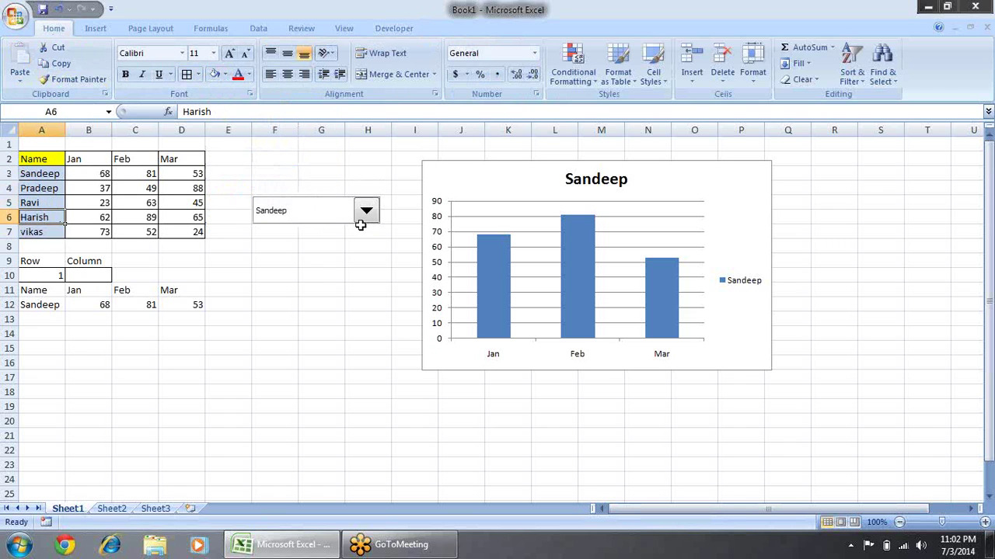
Step: Review the combo box's control settings, checking its input range and its link to the row cell A10
click(48, 278)
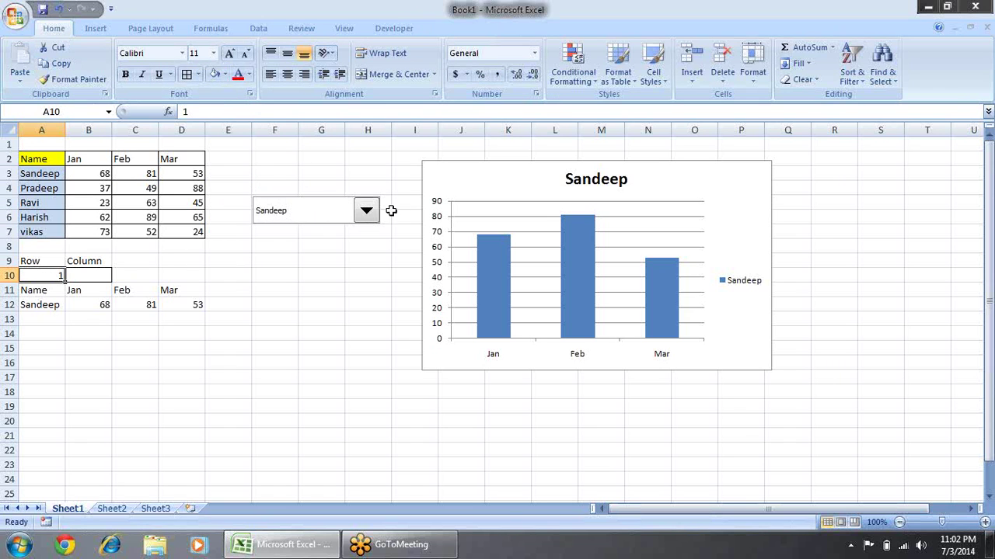
right_click(334, 210)
click(344, 319)
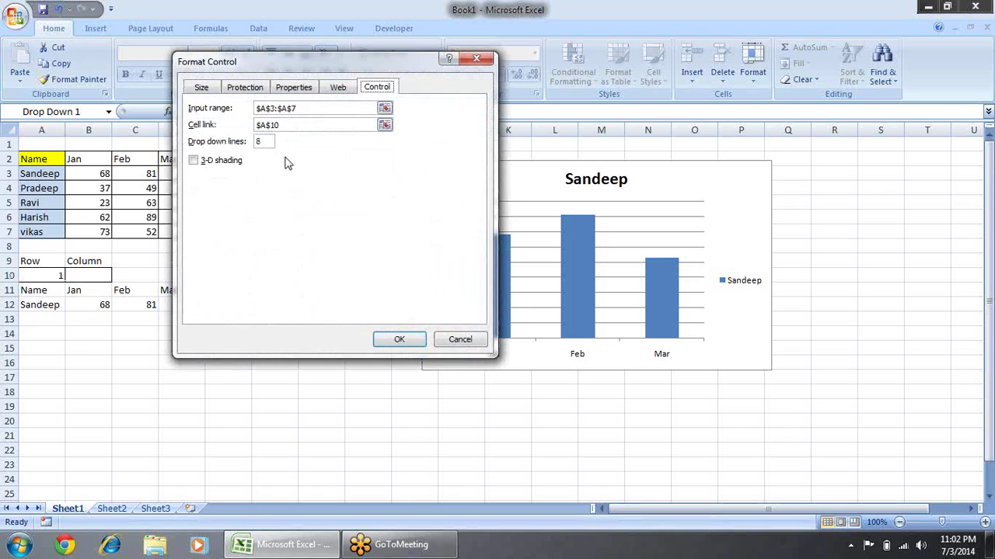
click(287, 126)
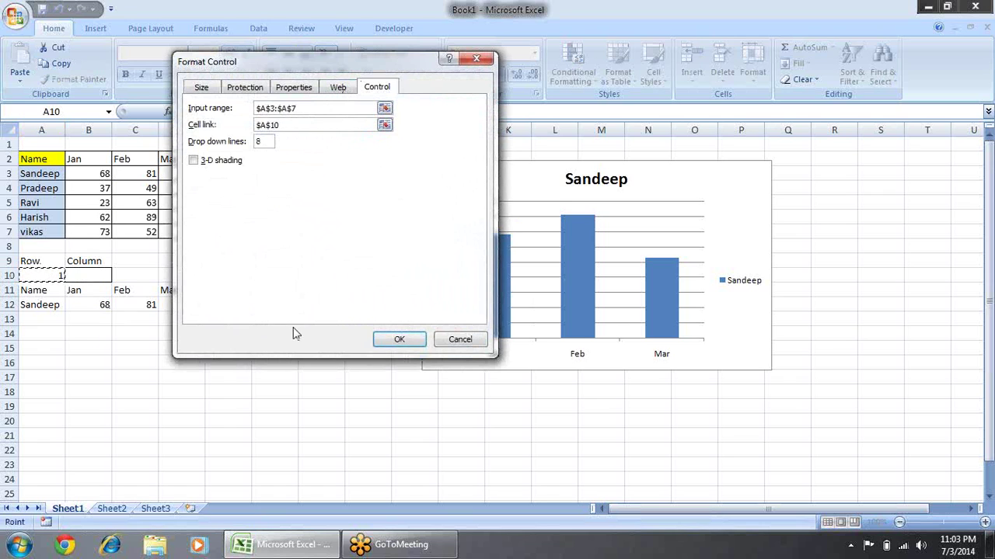
click(400, 341)
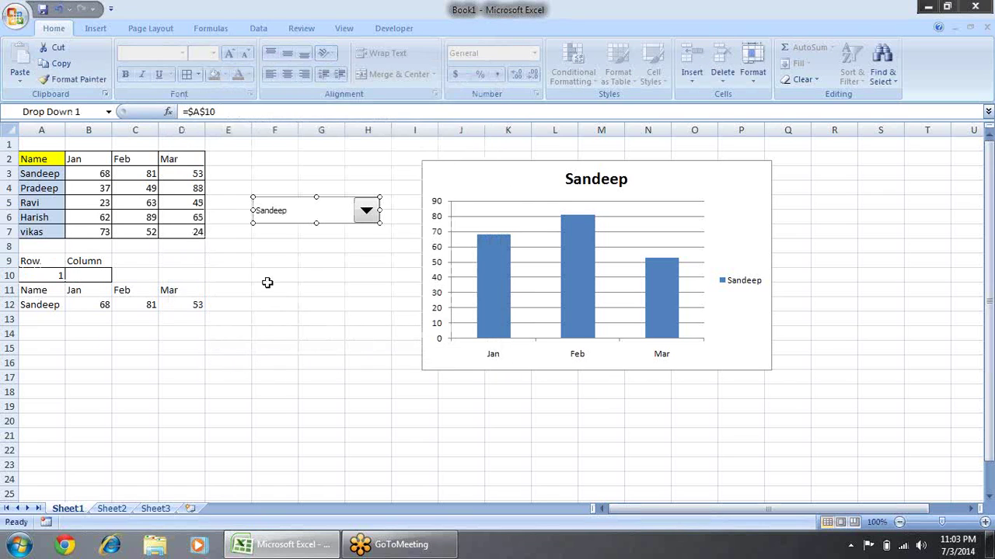
Step: Test the chart by choosing the third, fourth and fifth person in the combo box
click(358, 258)
click(366, 210)
click(342, 249)
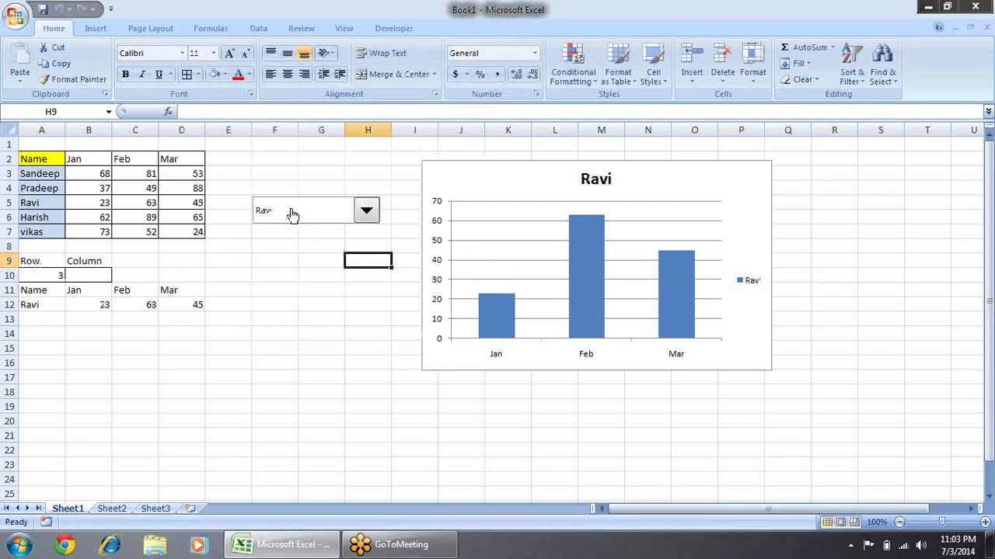
click(366, 210)
click(348, 260)
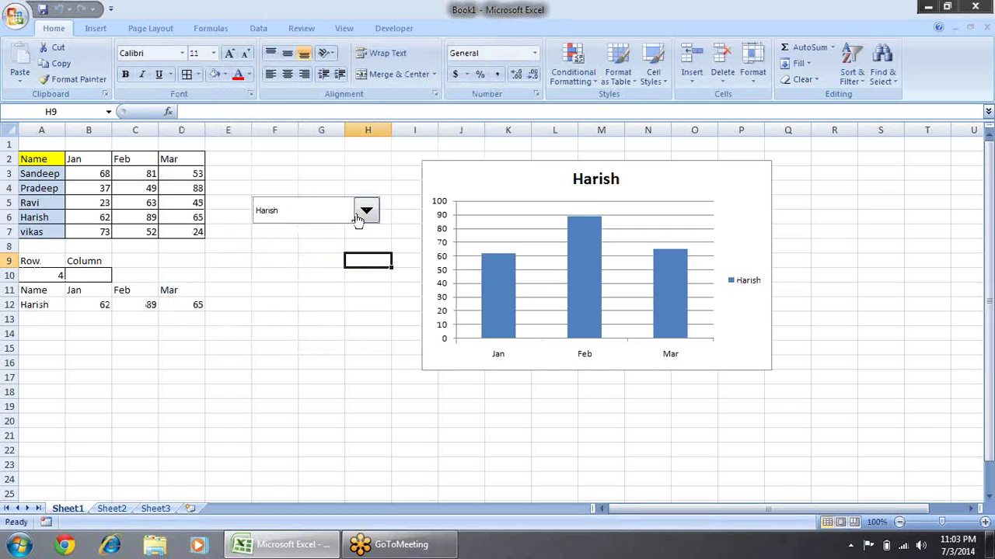
click(367, 222)
click(346, 265)
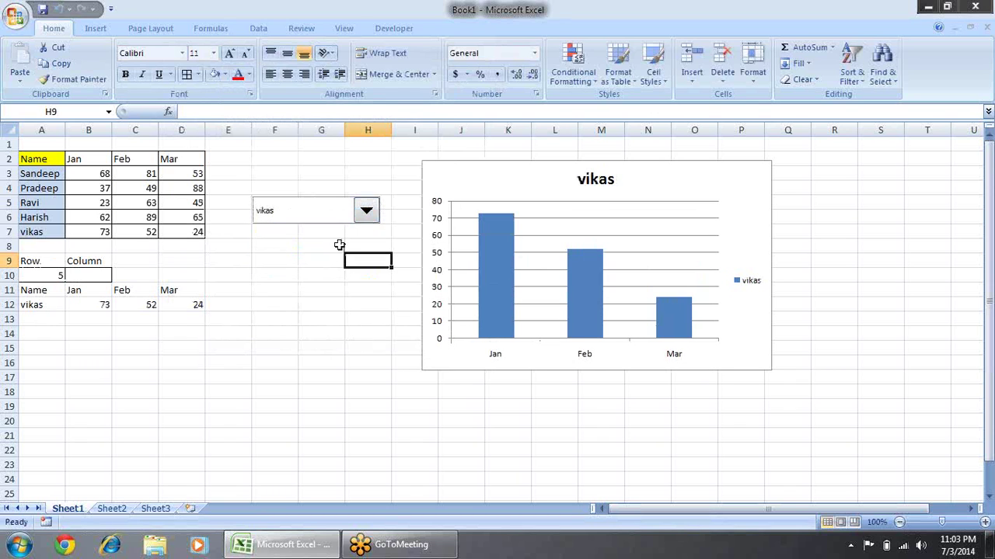
Step: Move the combo box onto the chart's upper-left corner, beside the chart title, and deselect it
right_click(338, 204)
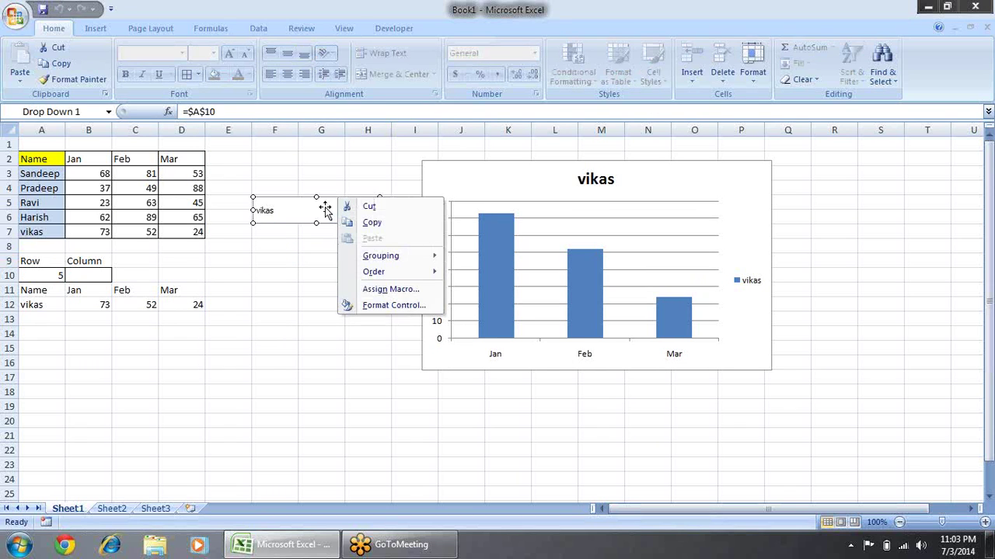
key(Escape)
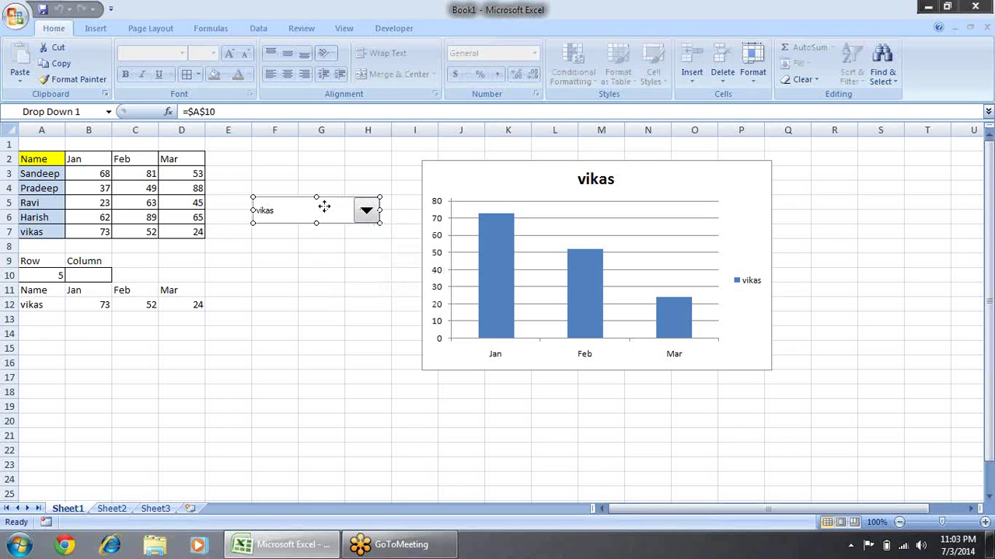
drag(463, 183, 504, 179)
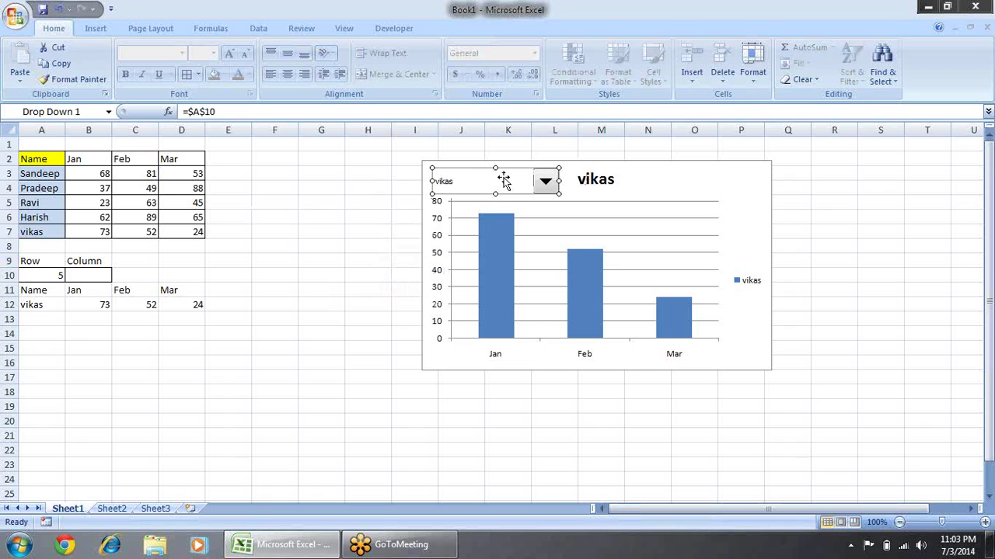
click(826, 241)
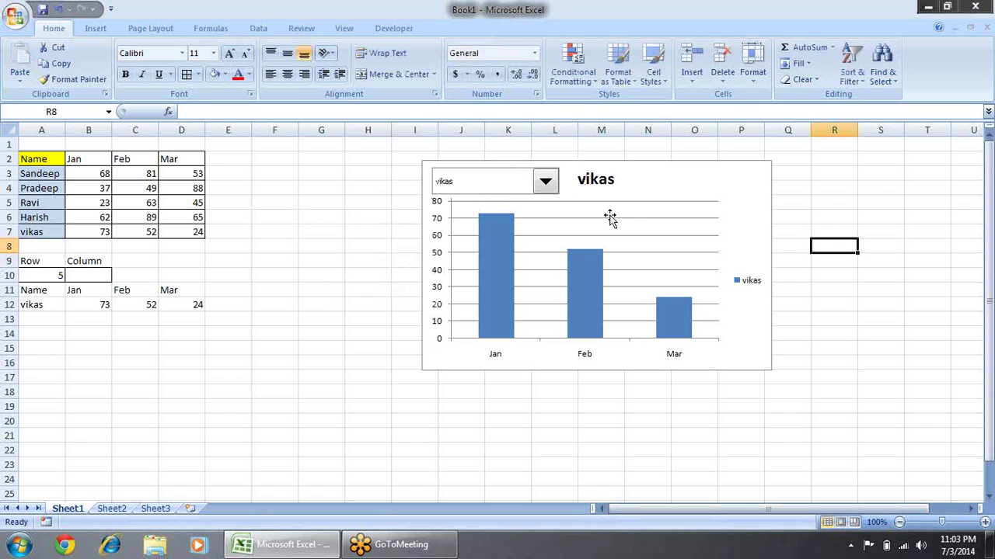
Step: Switch the chart to the second person and then the fourth with the repositioned combo box
click(544, 184)
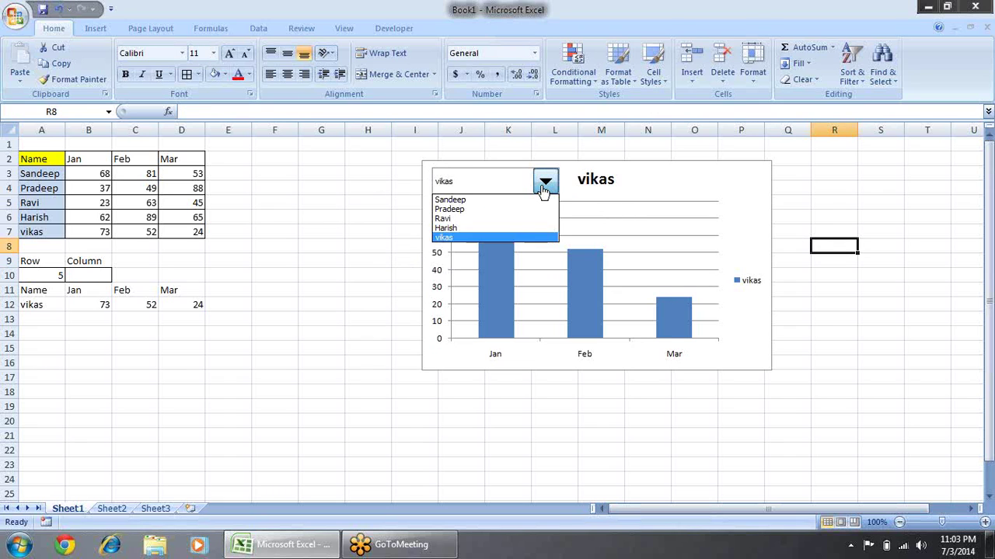
click(525, 211)
click(548, 185)
click(529, 227)
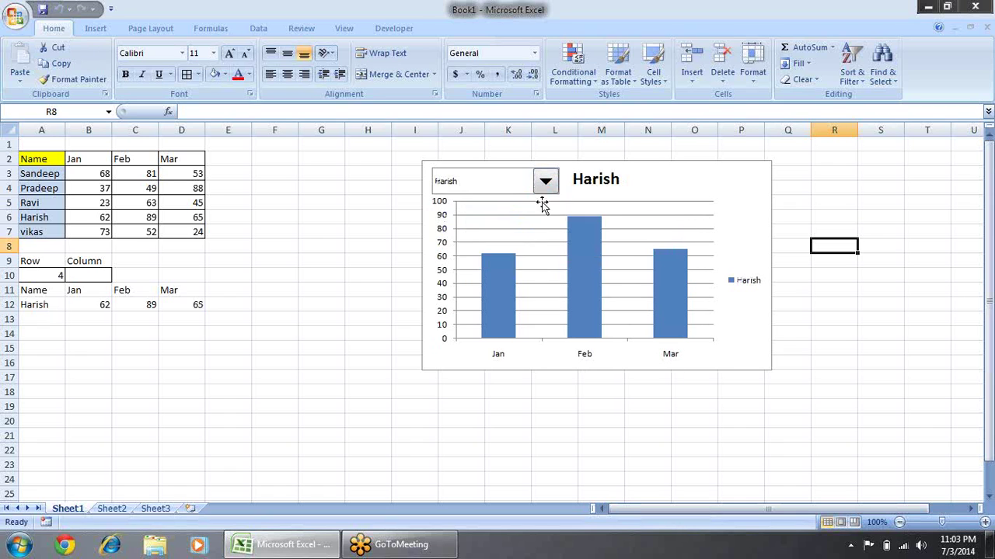
click(546, 185)
click(518, 229)
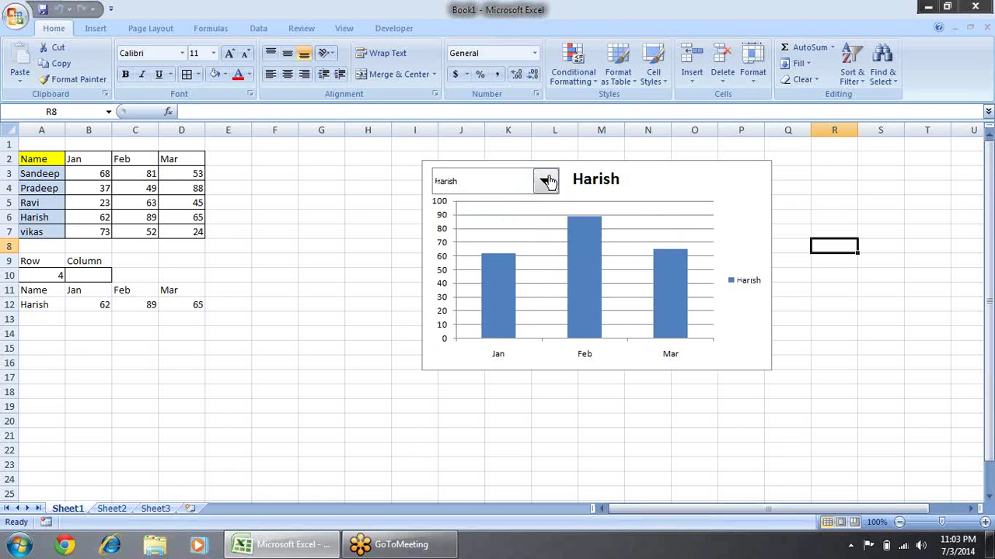
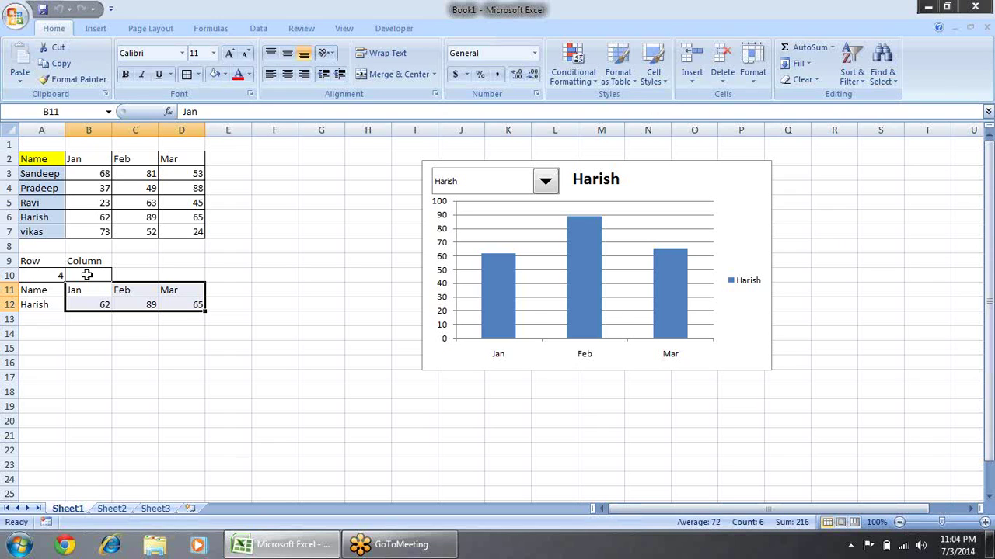
Step: Clear the Feb and Mar result cells C11:D12
click(87, 275)
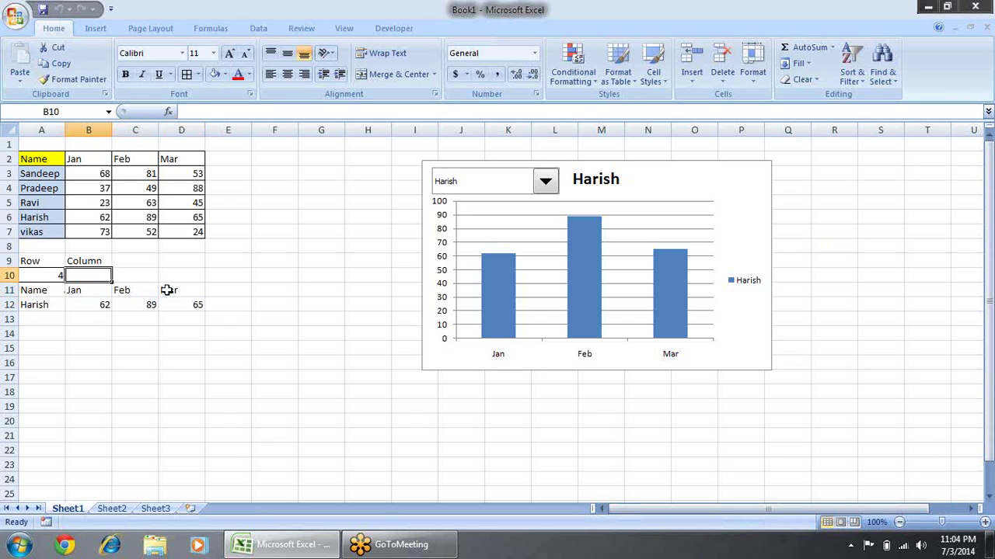
drag(148, 287, 186, 304)
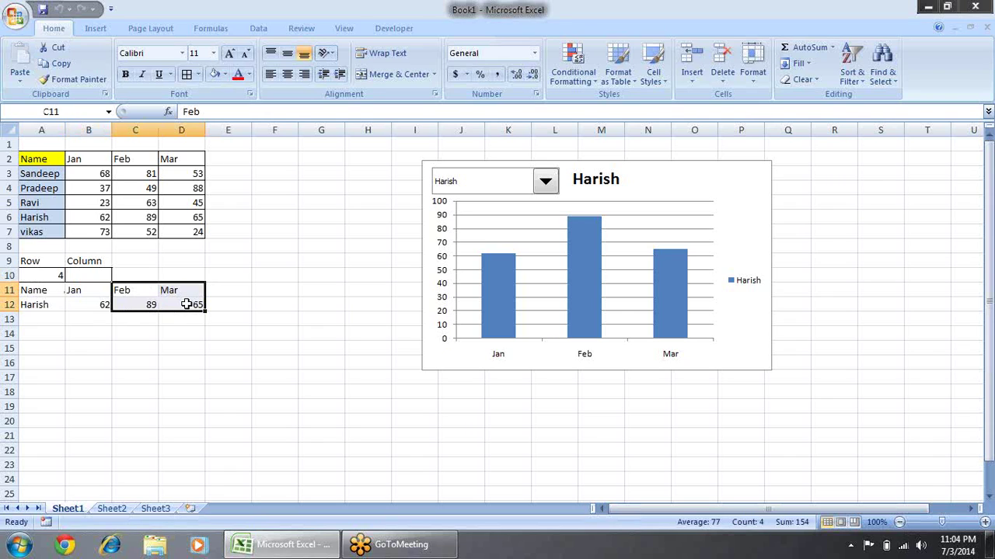
key(Delete)
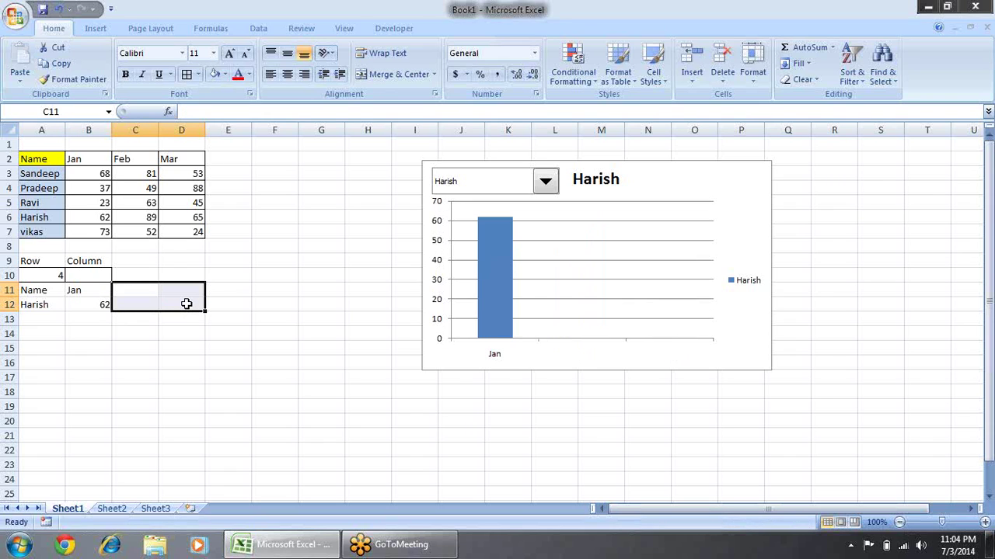
Step: Replace the header in cell B11 with Month
key(Left)
key(Up)
key(Down)
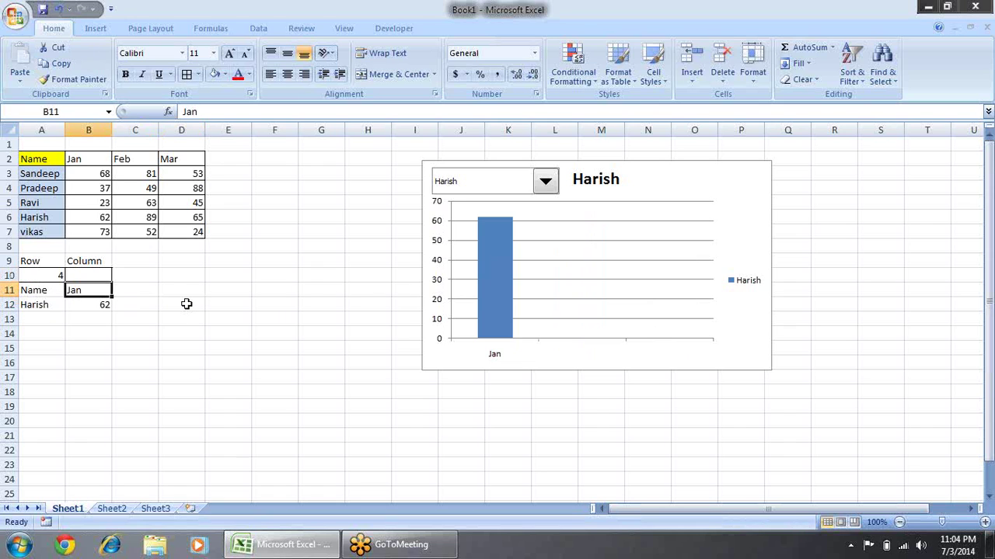
text(Month)
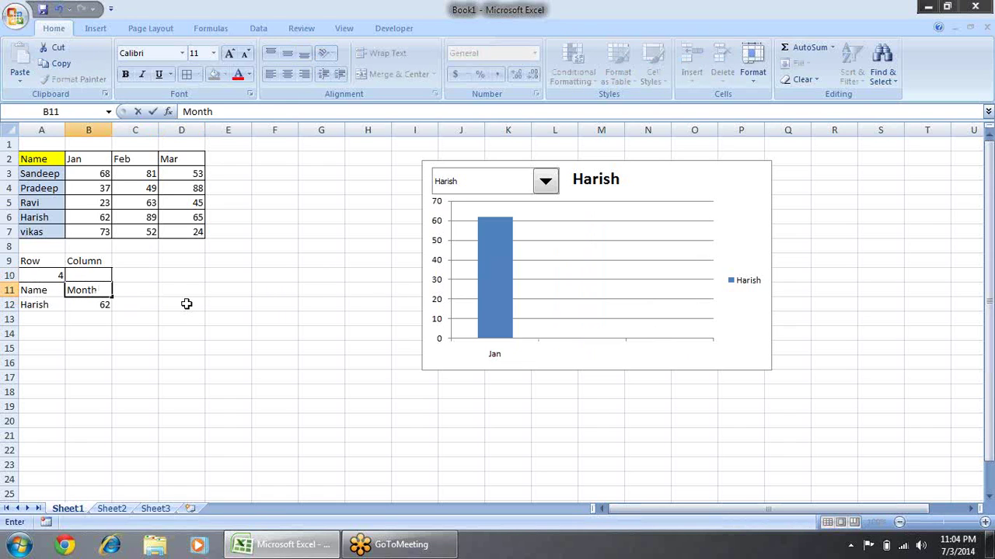
key(Return)
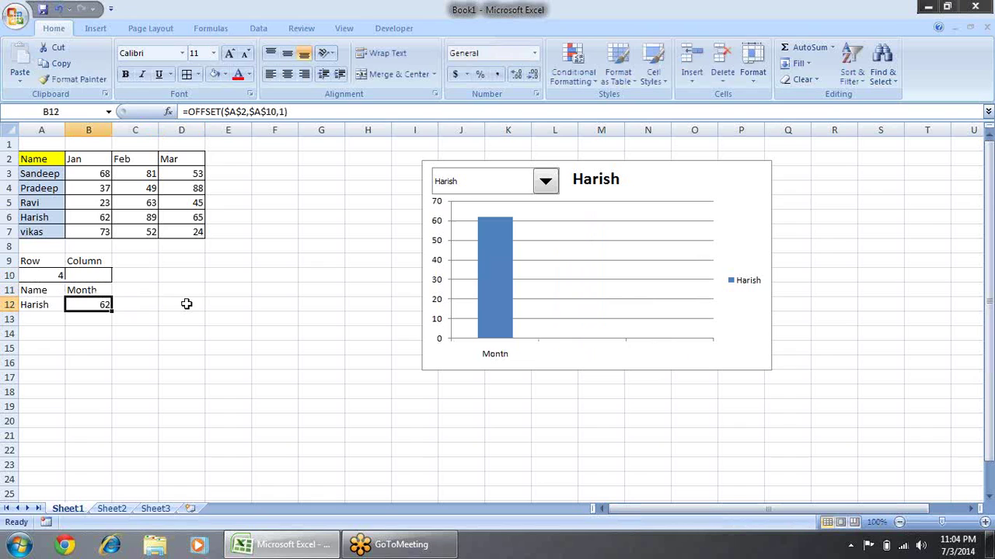
Step: Enter 1 in cell B10 beneath the Column label
click(89, 277)
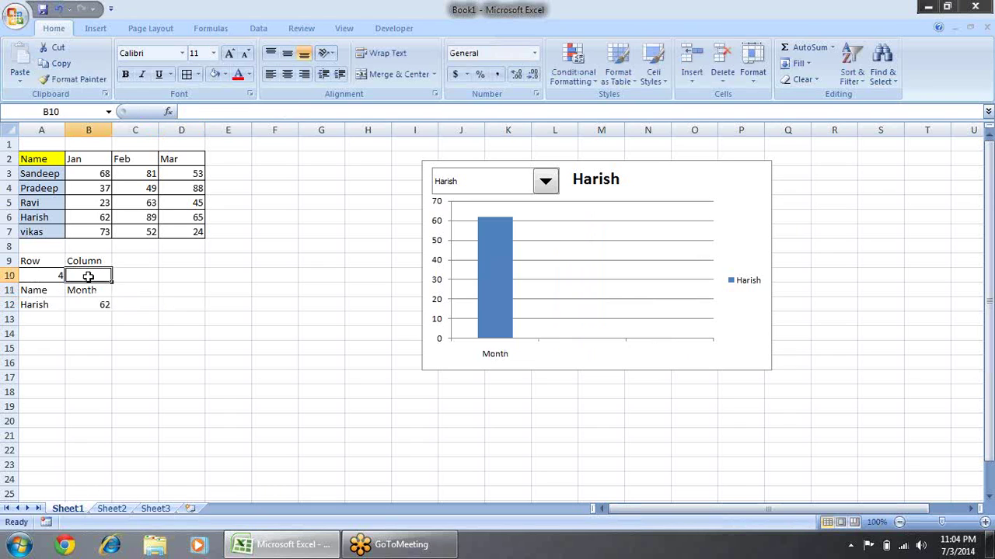
text(1)
click(189, 290)
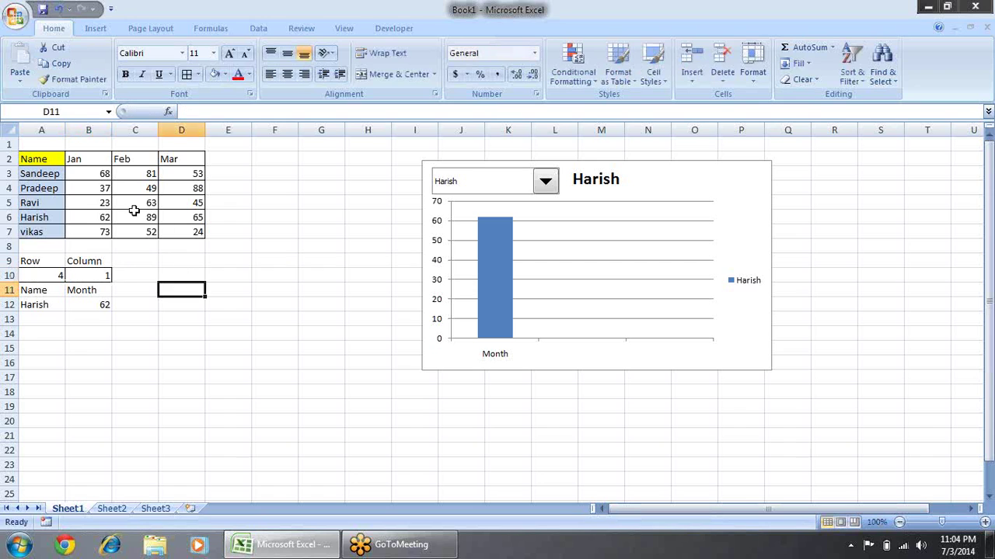
click(93, 177)
click(100, 196)
drag(99, 176, 113, 235)
drag(134, 171, 133, 202)
Step: Edit the OFFSET formula in B12 so its column argument refers to B10, giving =OFFSET($A$2,$A$10,B10)
click(99, 304)
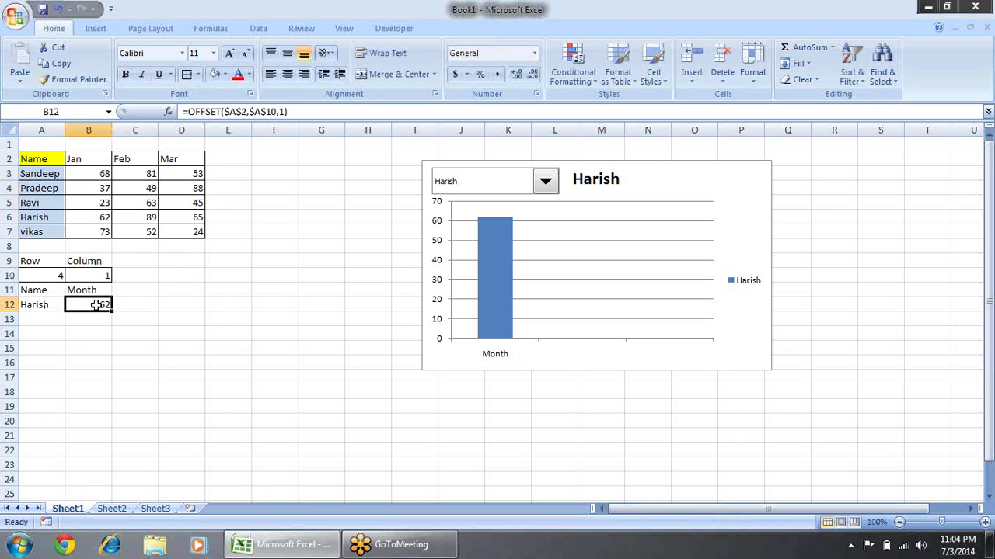
double_click(116, 308)
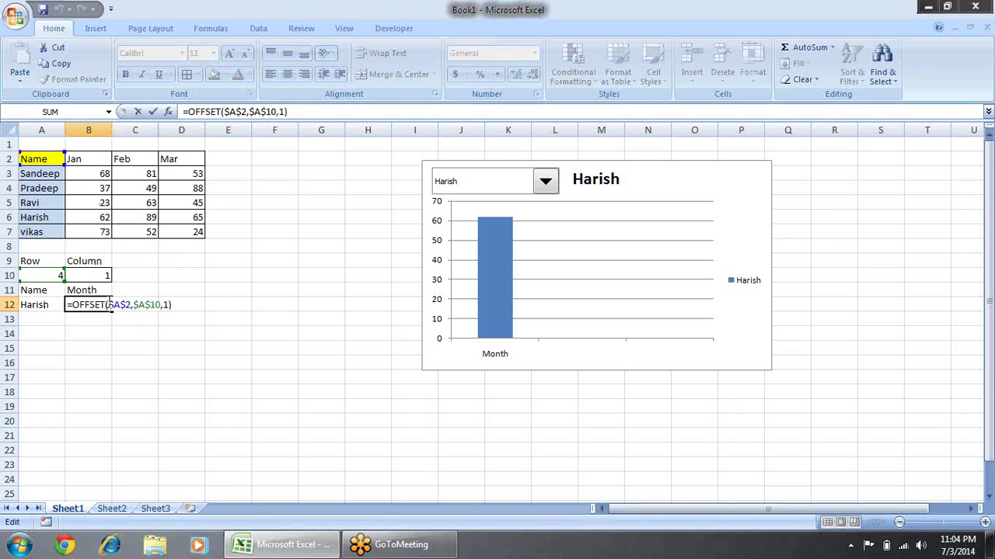
click(167, 305)
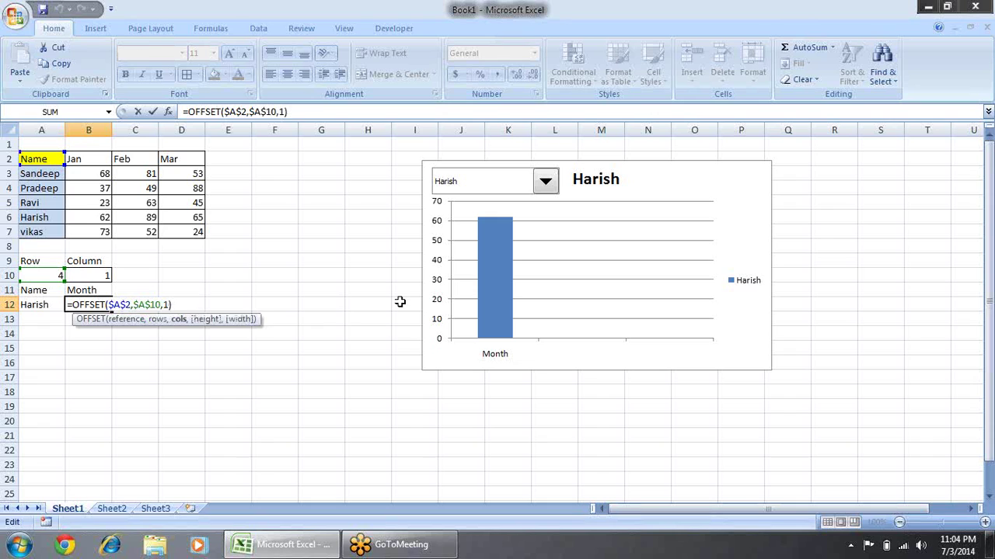
key(BackSpace)
click(93, 276)
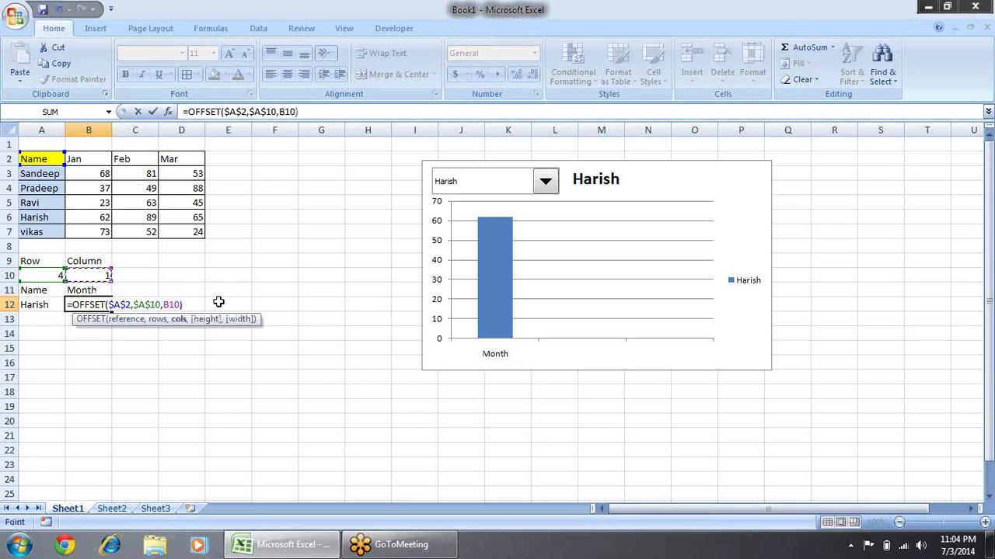
key(Return)
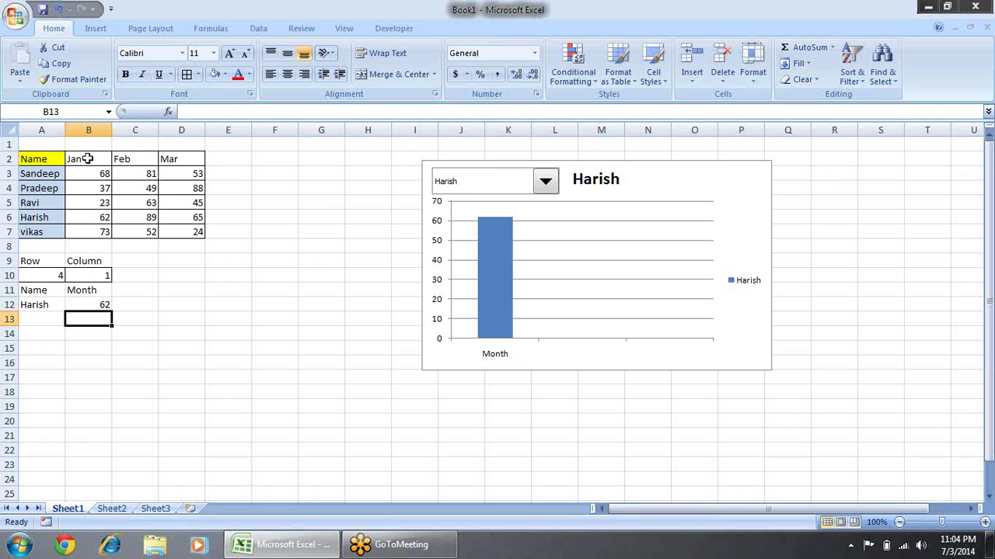
Step: Insert a second form-control combo box in the chart's upper-right corner, beside the chart title
click(412, 29)
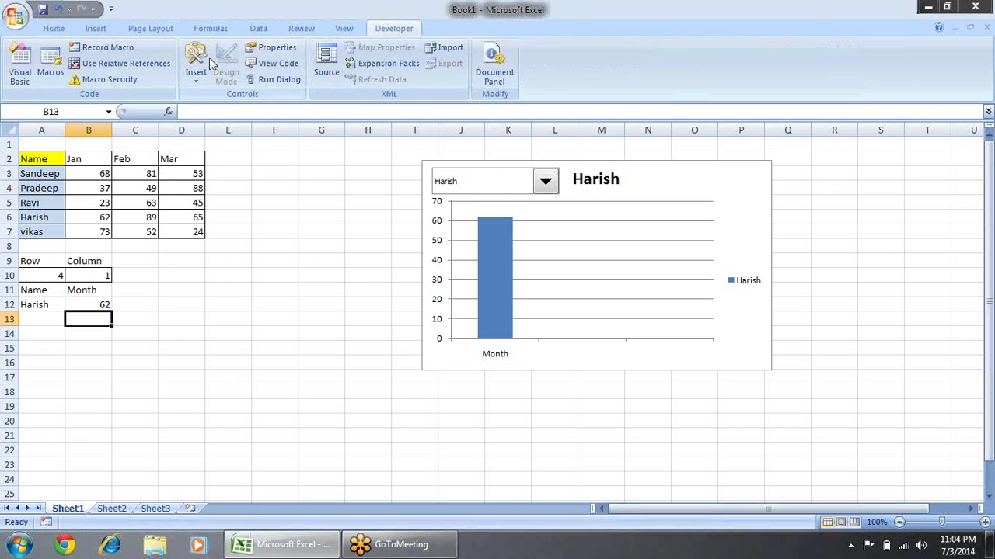
click(196, 62)
click(204, 111)
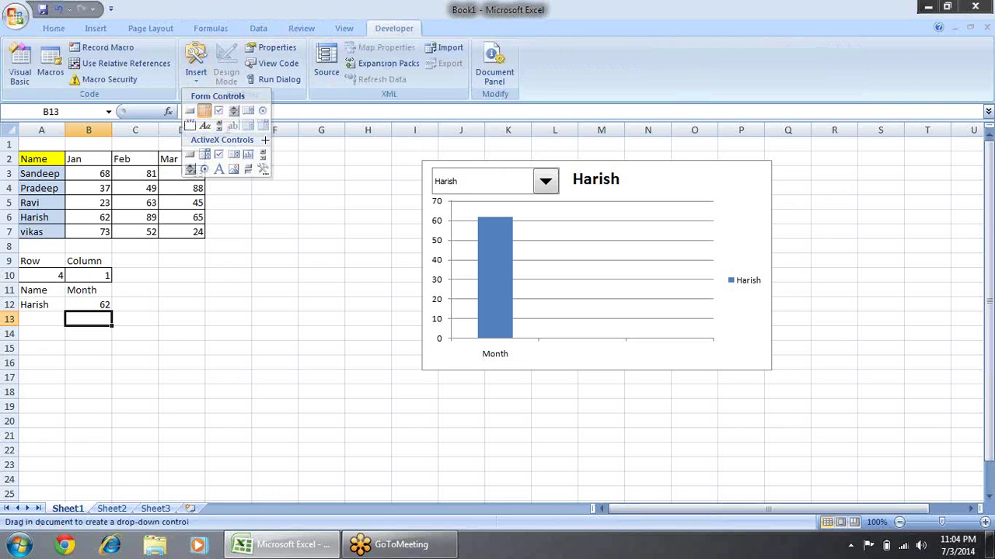
mouse_move(636, 172)
mouse_down()
mouse_move(690, 194)
mouse_move(762, 193)
mouse_move(751, 194)
mouse_up()
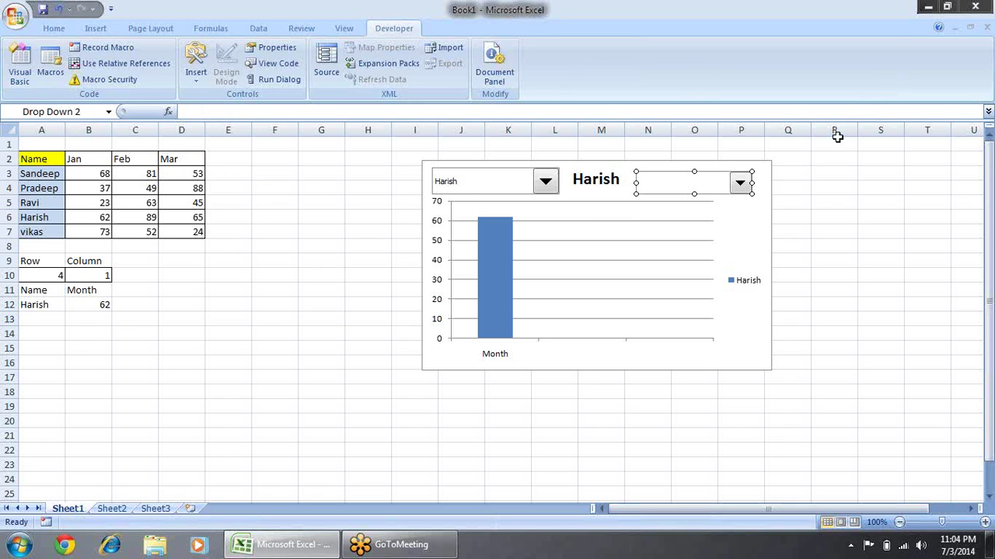
Step: Set the new combo box's input range to the month headers $B$2:$D$2
right_click(718, 187)
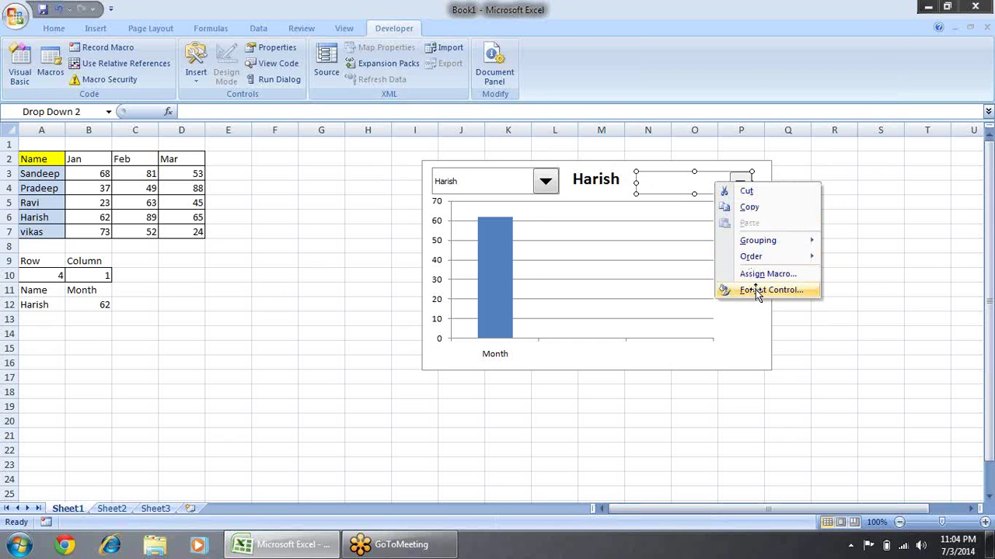
click(758, 290)
drag(694, 20, 453, 106)
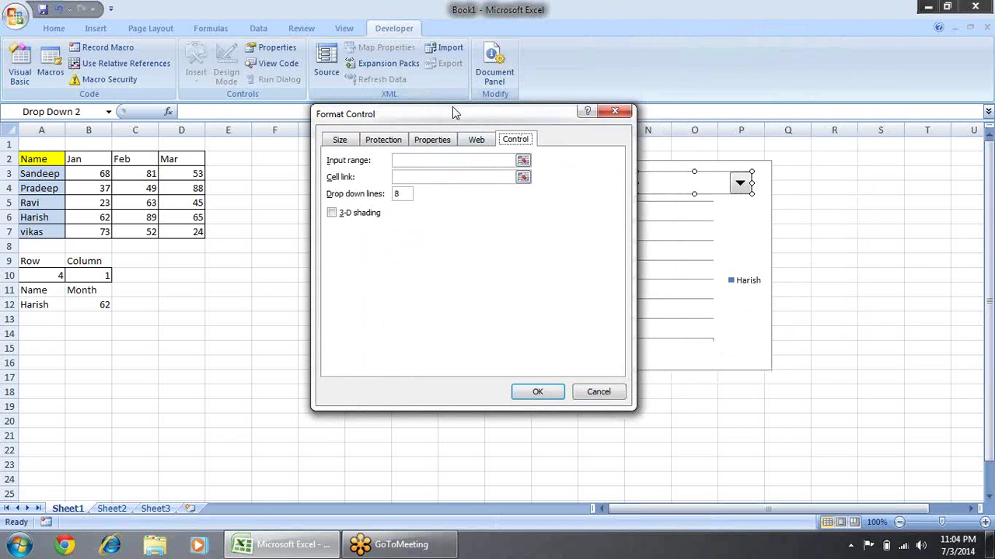
click(523, 160)
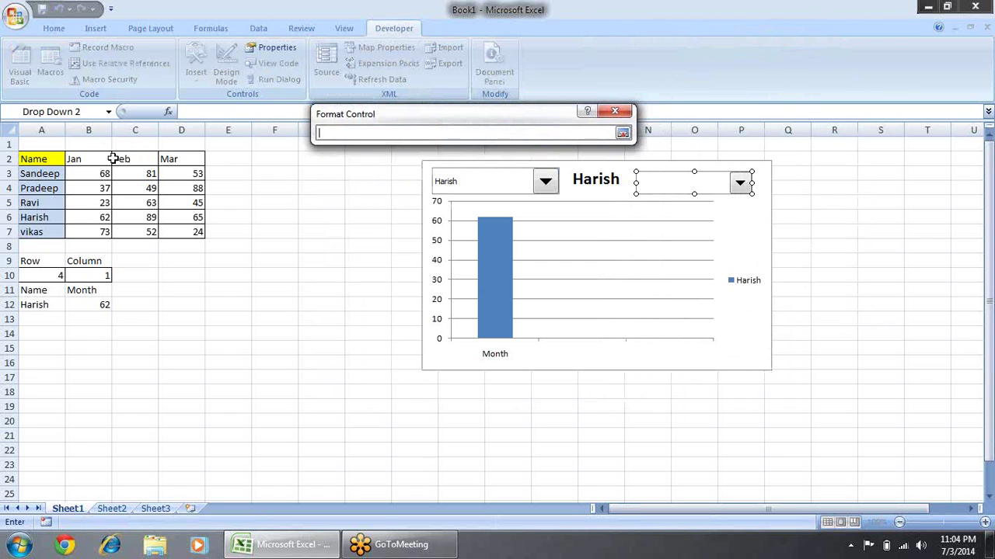
drag(93, 159, 184, 161)
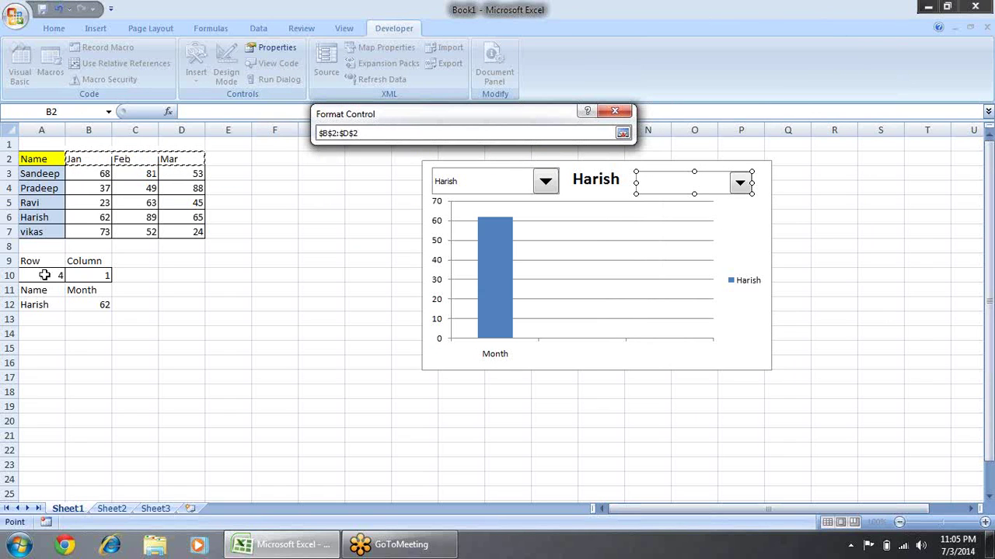
key(Return)
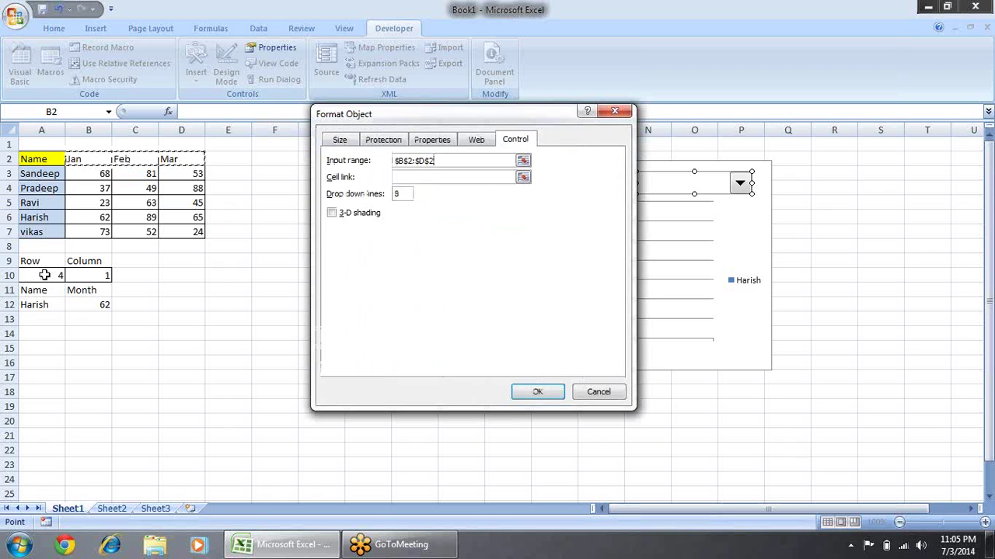
click(538, 392)
Step: Deselect the second combo box and check which entries its list offers
click(870, 185)
click(739, 183)
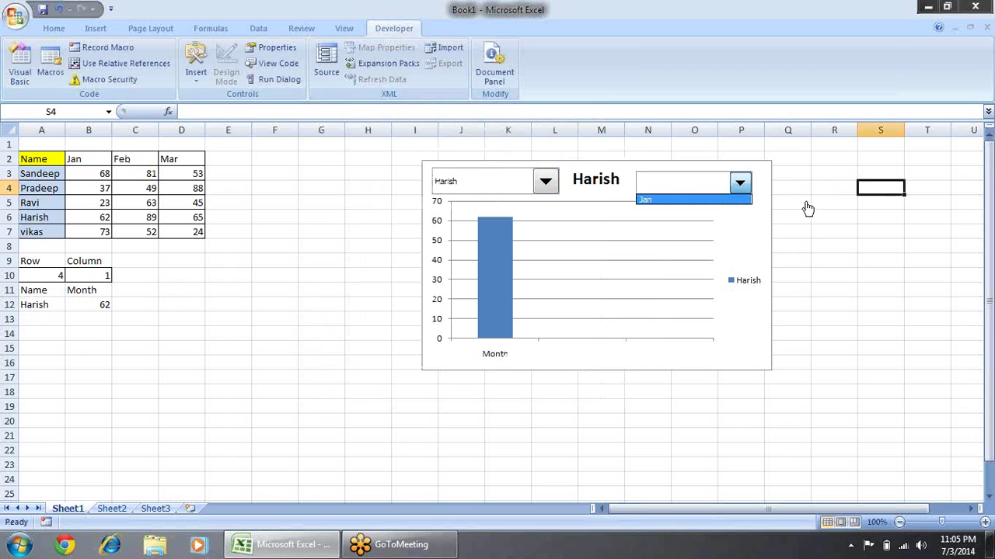
click(699, 183)
drag(86, 158, 191, 157)
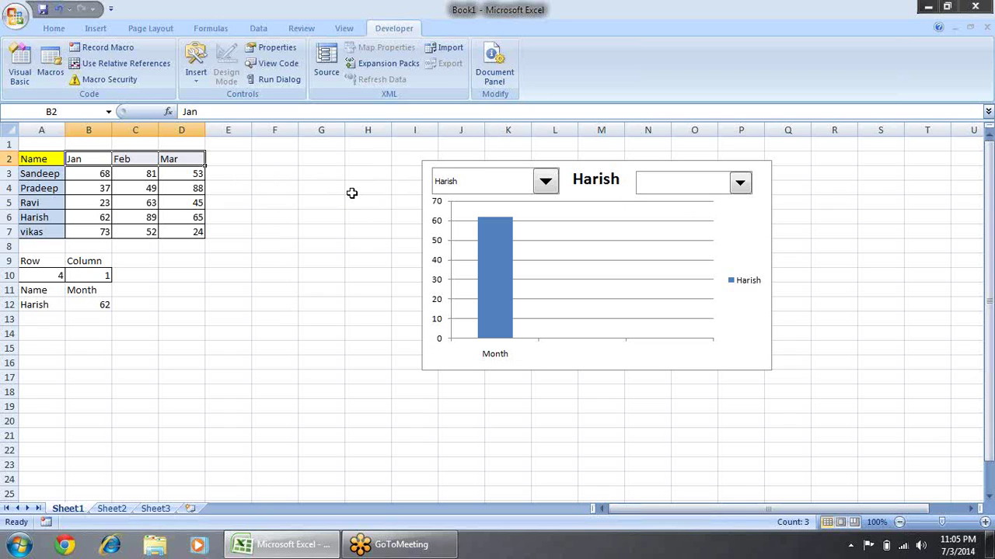
click(352, 194)
drag(109, 158, 200, 157)
drag(362, 207, 357, 249)
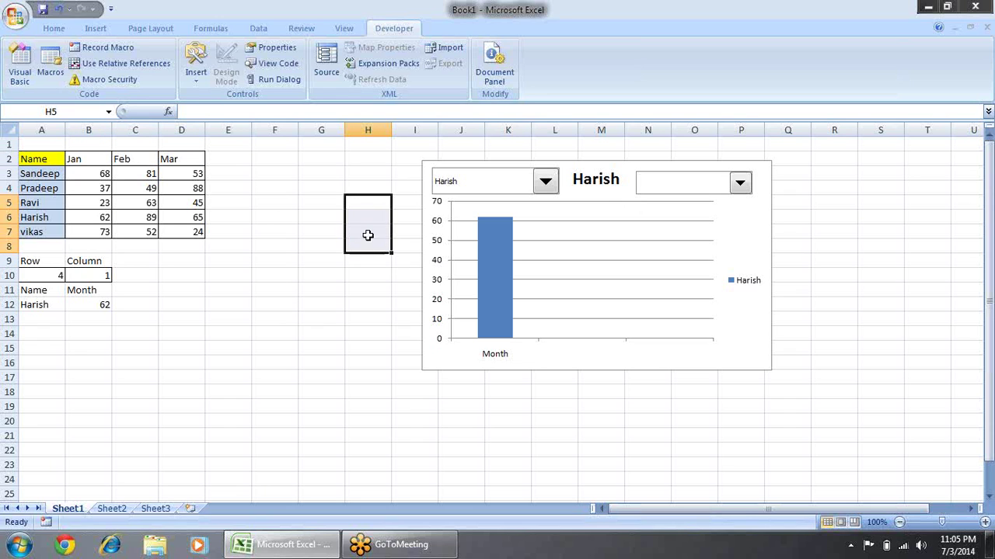
drag(367, 202, 366, 243)
Step: Enter the formula =TRANSPOSE(B2:D2) in cell H5 to bring in the month headers
click(375, 203)
text(=tr)
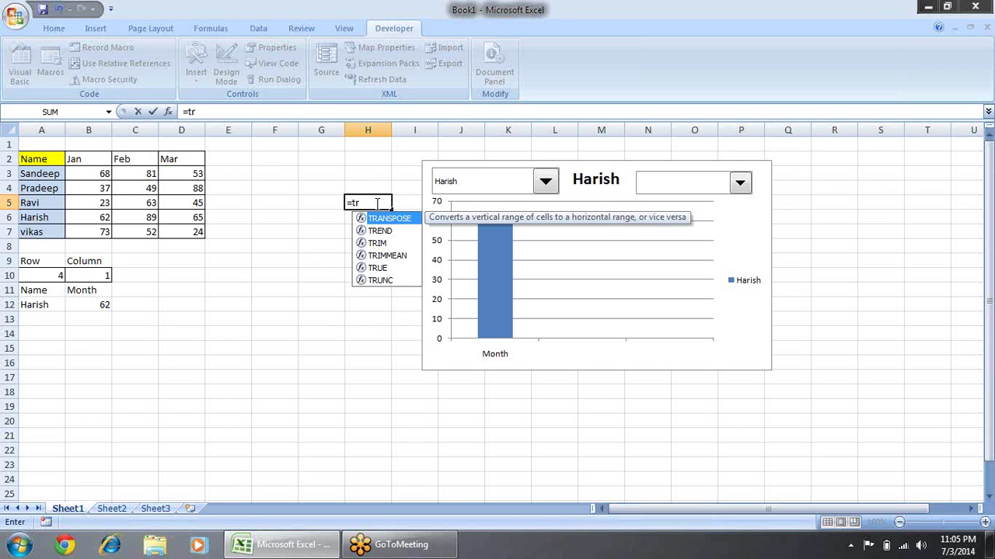
key(Tab)
click(93, 158)
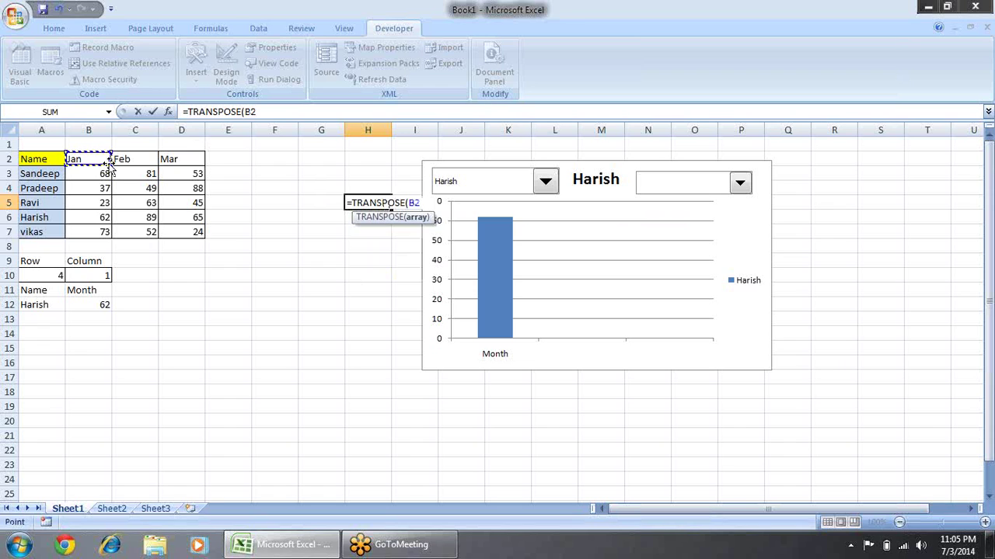
drag(92, 159, 175, 160)
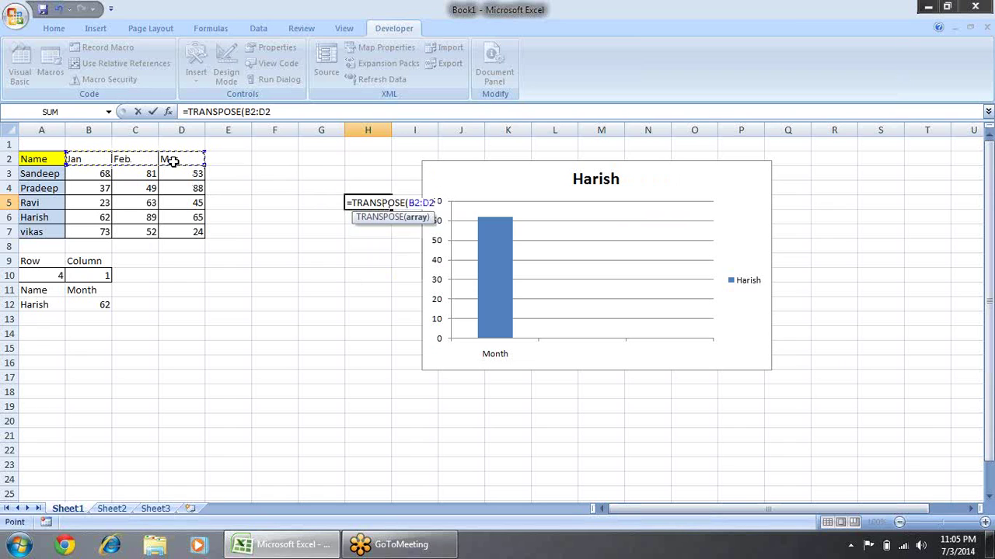
text(()
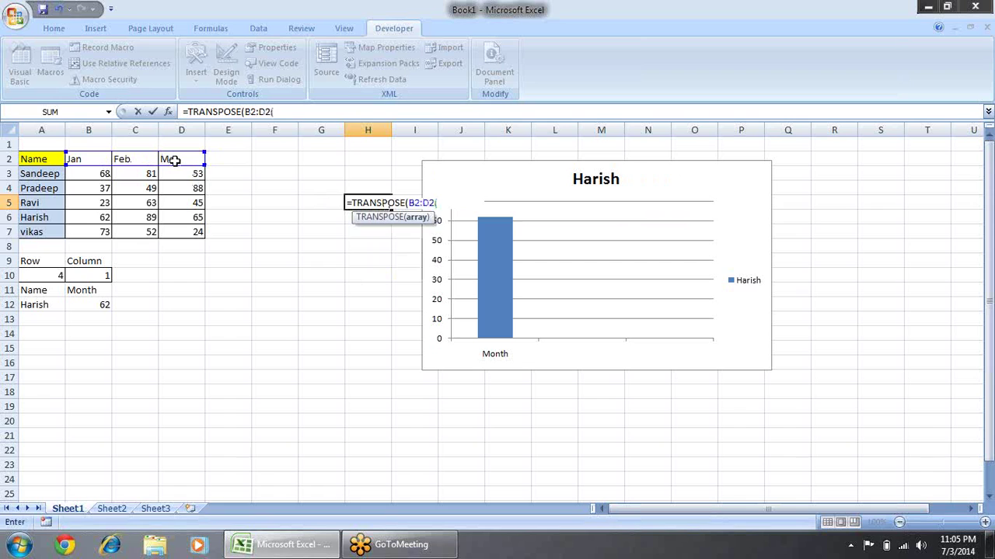
key(BackSpace)
text()4)
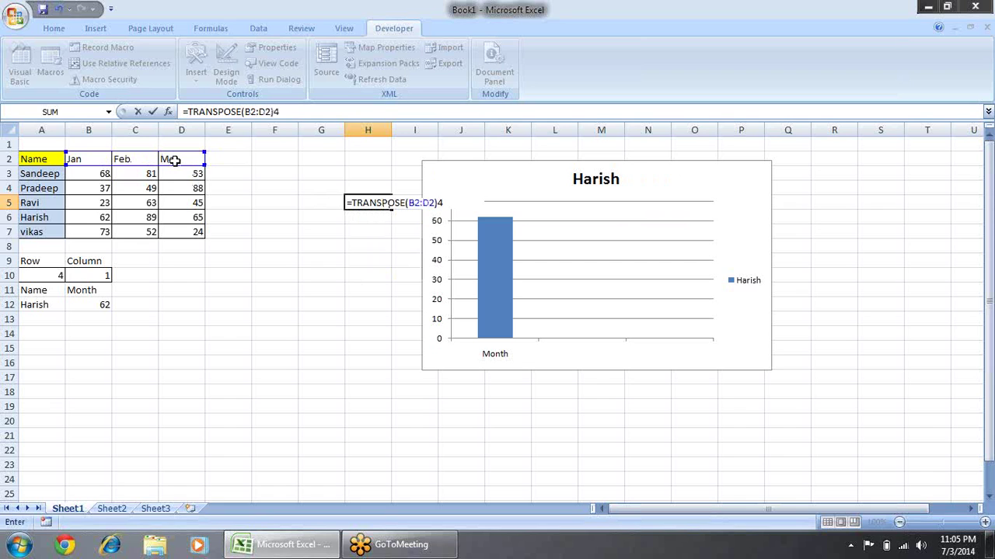
key(Return)
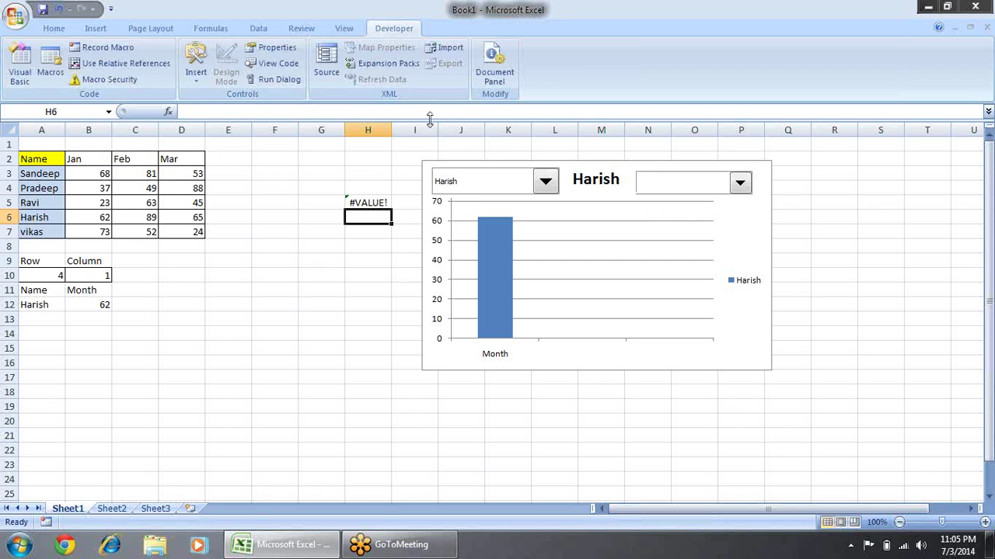
Step: Re-enter the TRANSPOSE formula as an array formula across H5:H7
drag(386, 199, 389, 234)
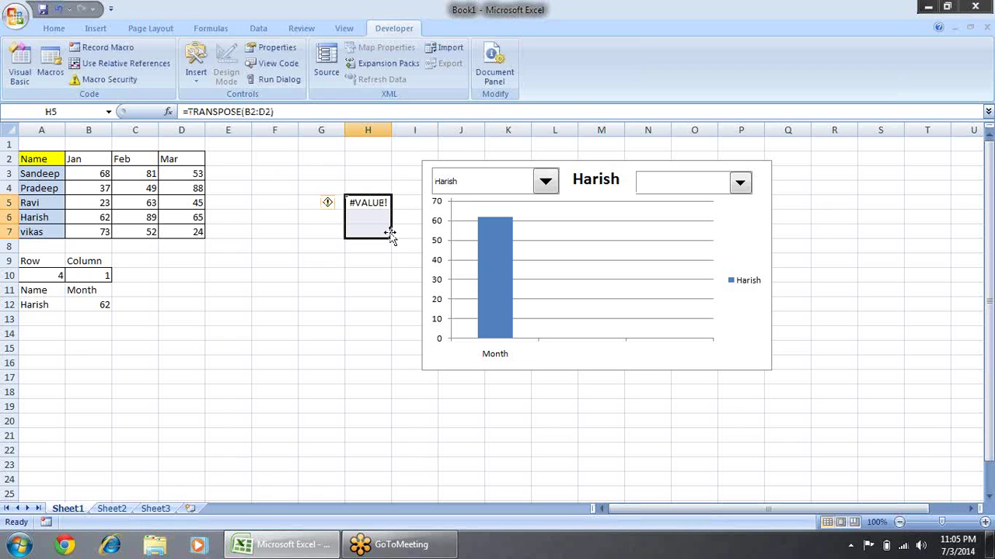
key(F2)
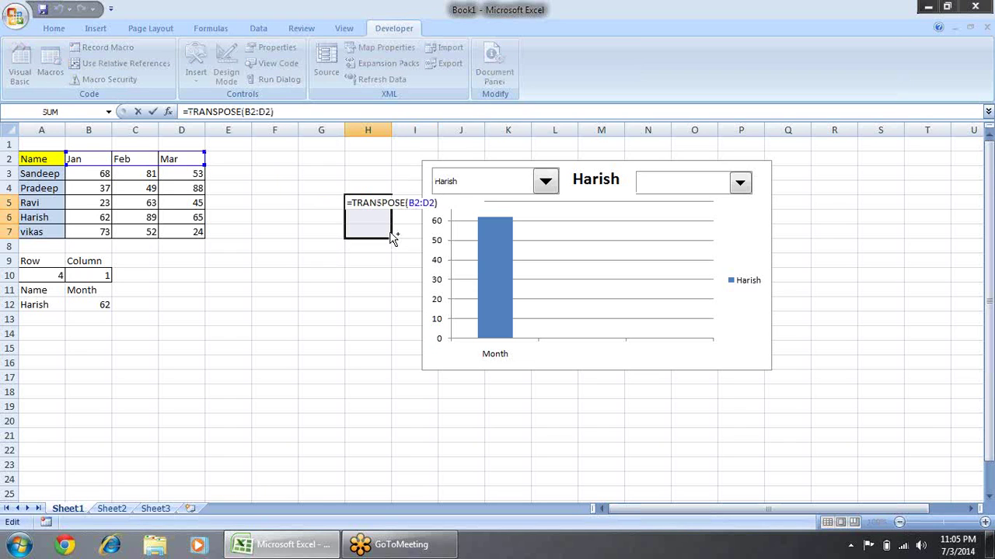
key(ctrl+shift+Return)
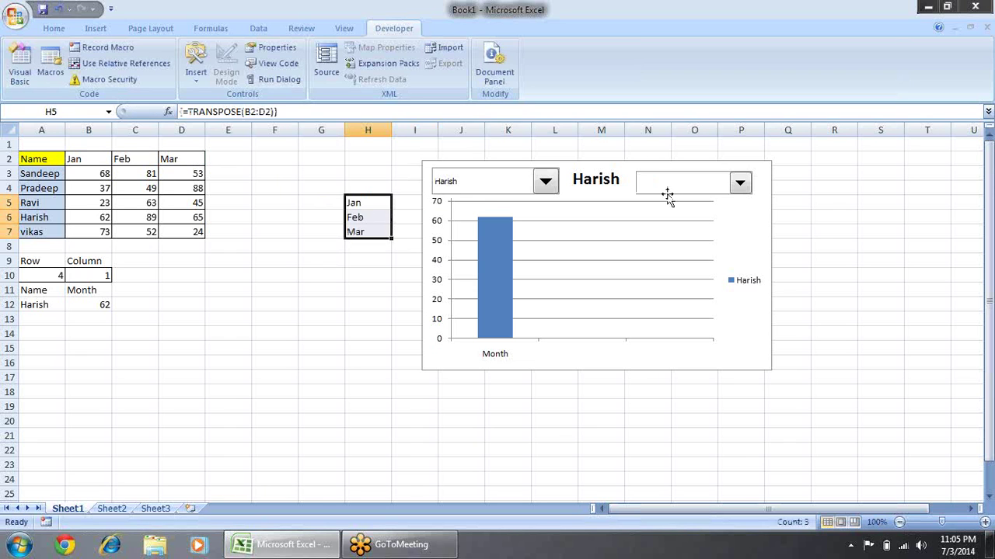
Step: Set the month combo box's input range to $H$5:$H$7 and its cell link to $B$10
right_click(691, 185)
click(745, 294)
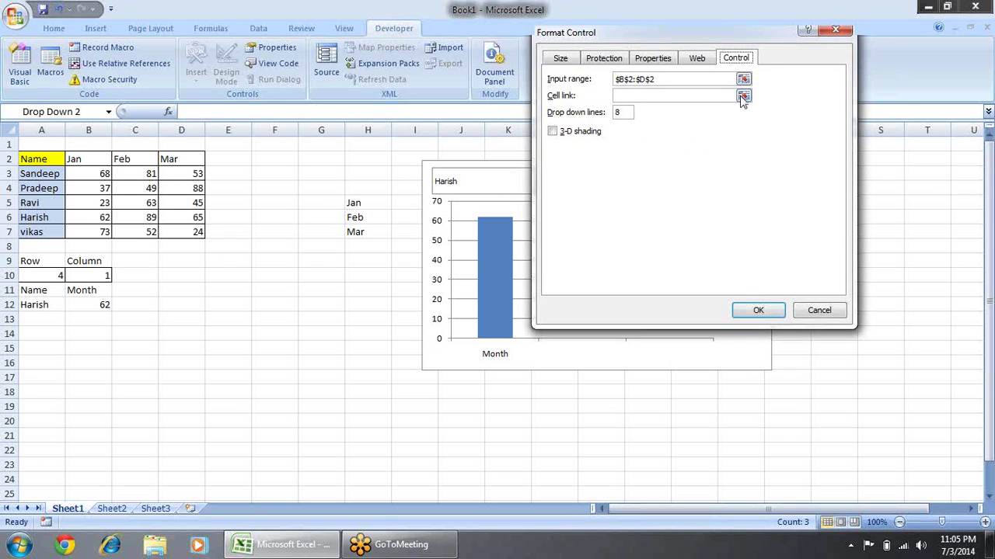
click(744, 80)
drag(377, 205, 375, 234)
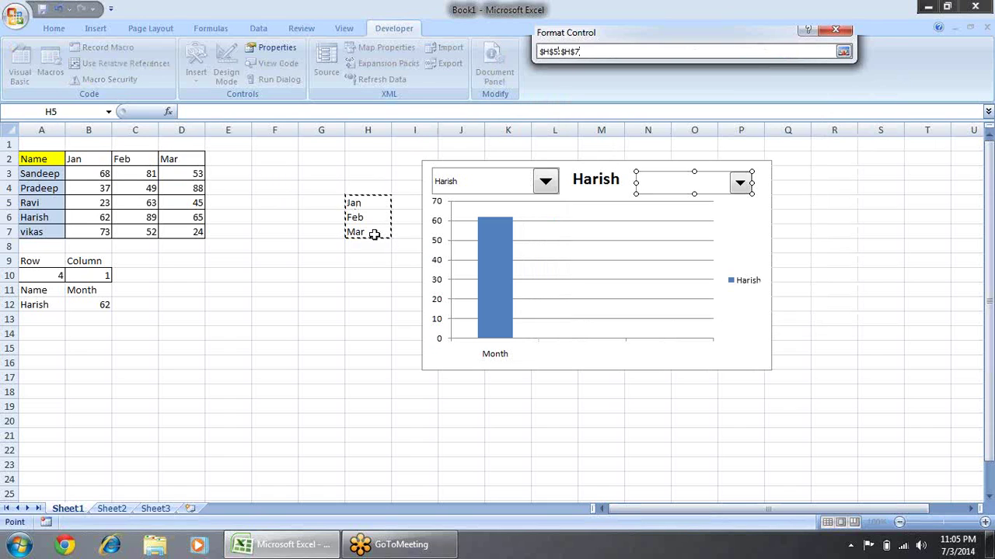
key(Return)
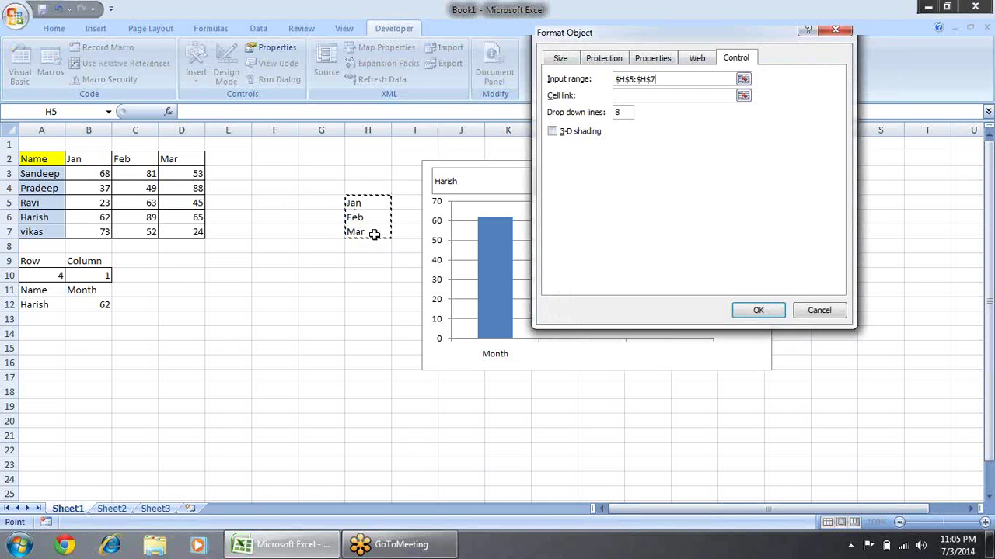
click(748, 97)
click(87, 275)
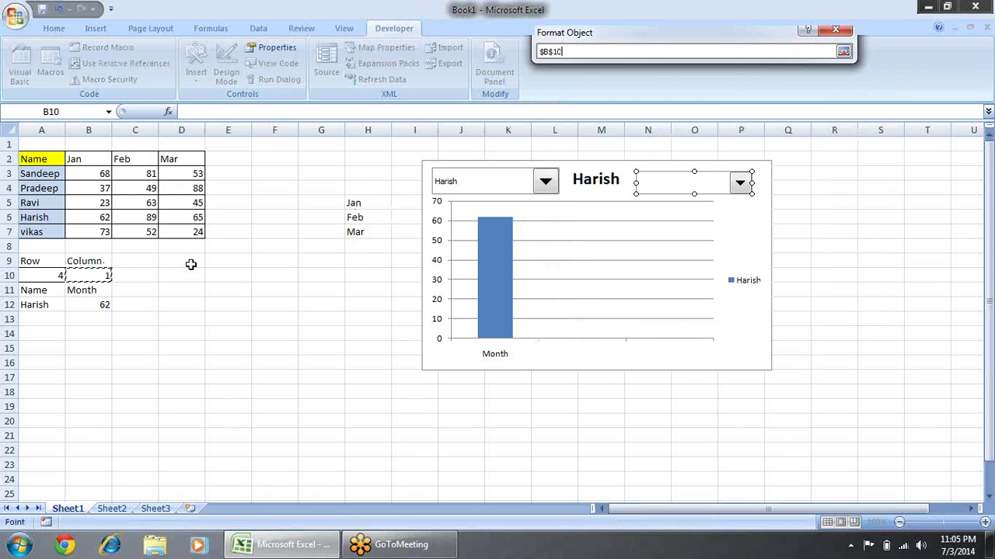
key(Return)
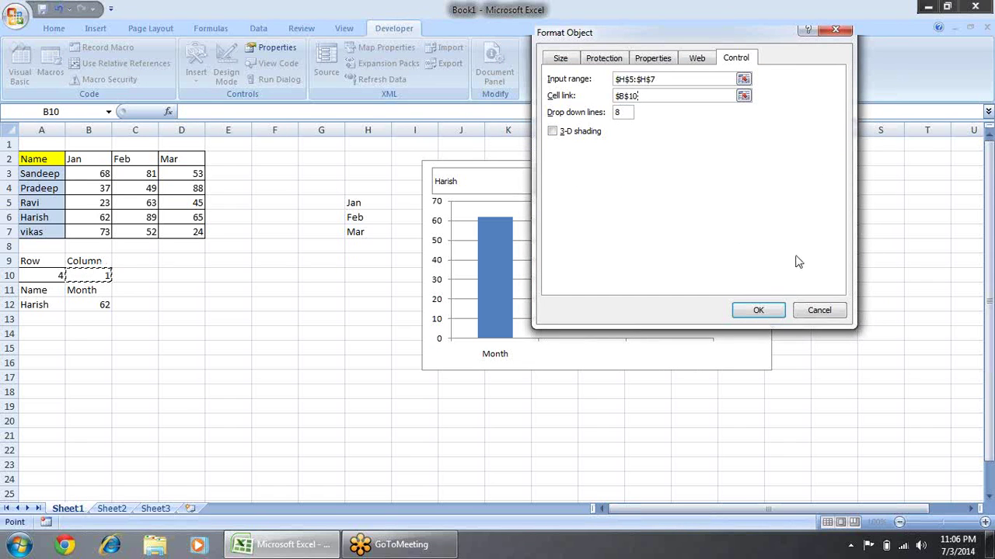
click(759, 311)
click(847, 230)
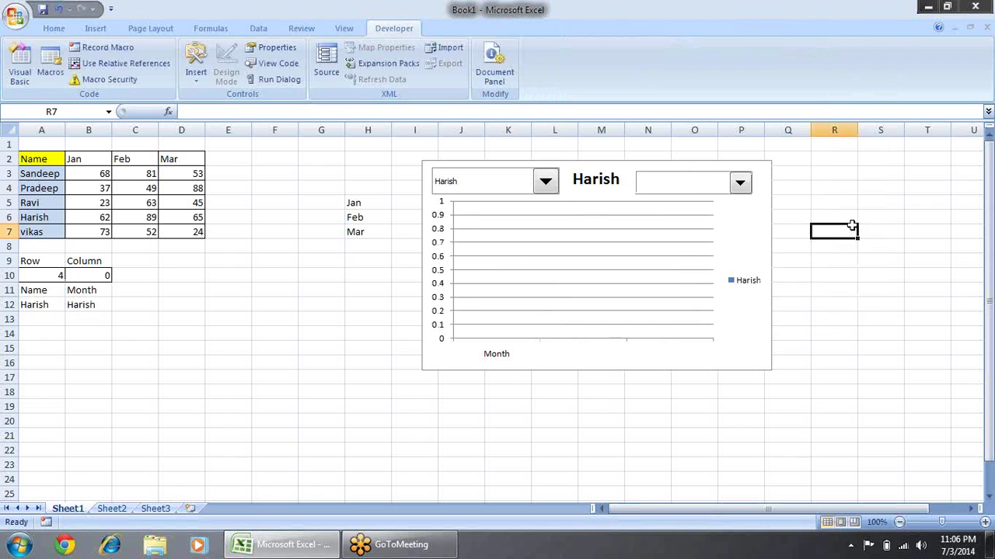
Step: Test the month combo box by choosing Jan, Feb and Mar and returning to Feb, checking the Column cell and the chart
click(739, 182)
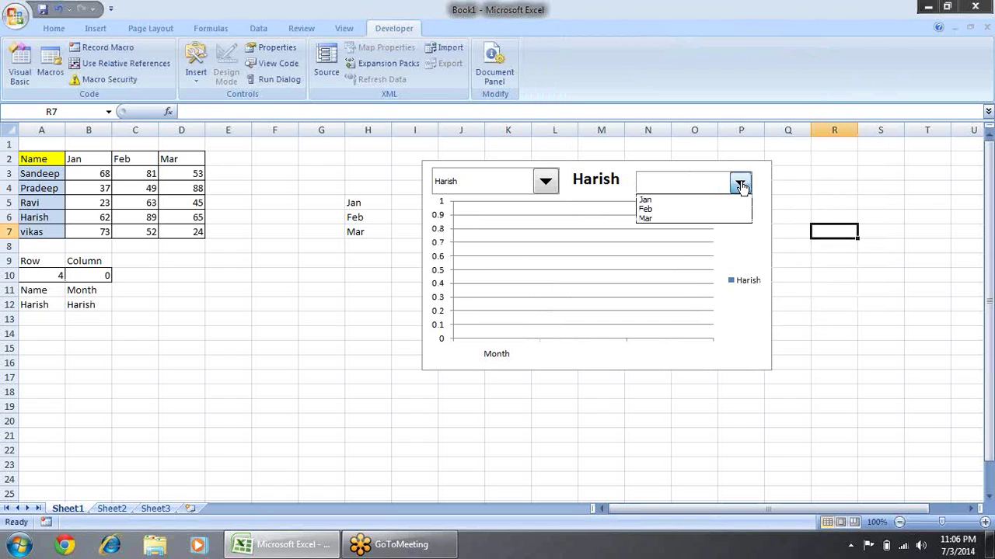
click(722, 204)
click(738, 182)
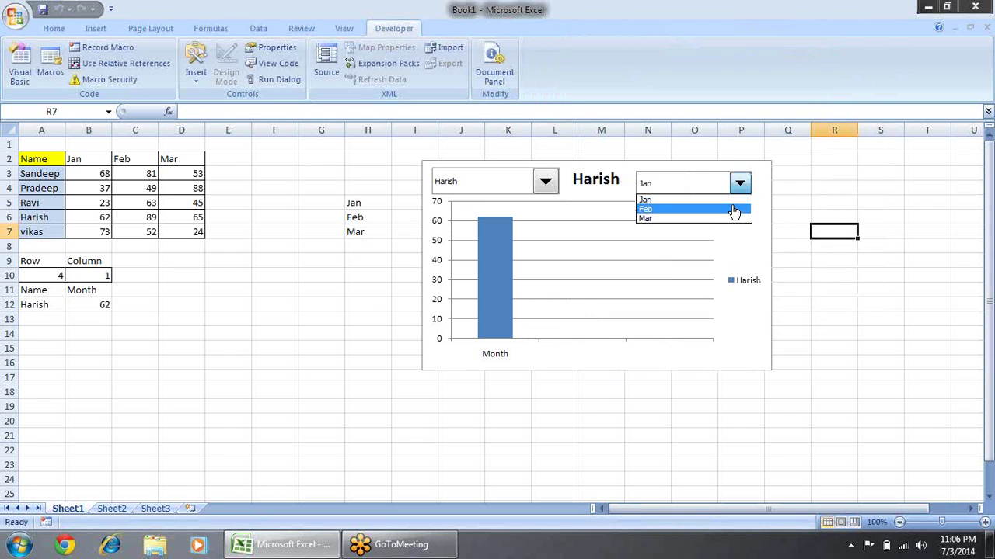
click(730, 209)
click(740, 184)
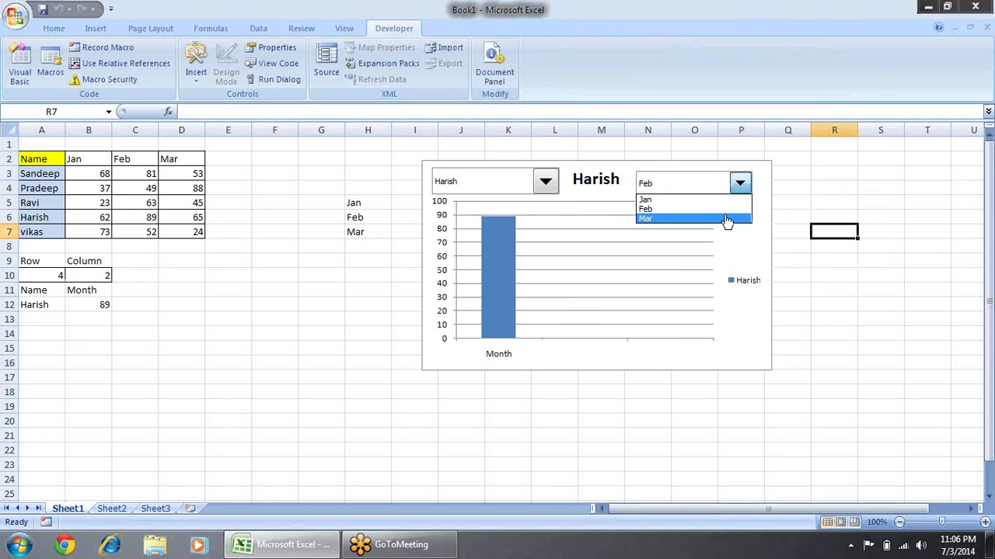
click(728, 220)
click(741, 185)
click(722, 221)
click(739, 184)
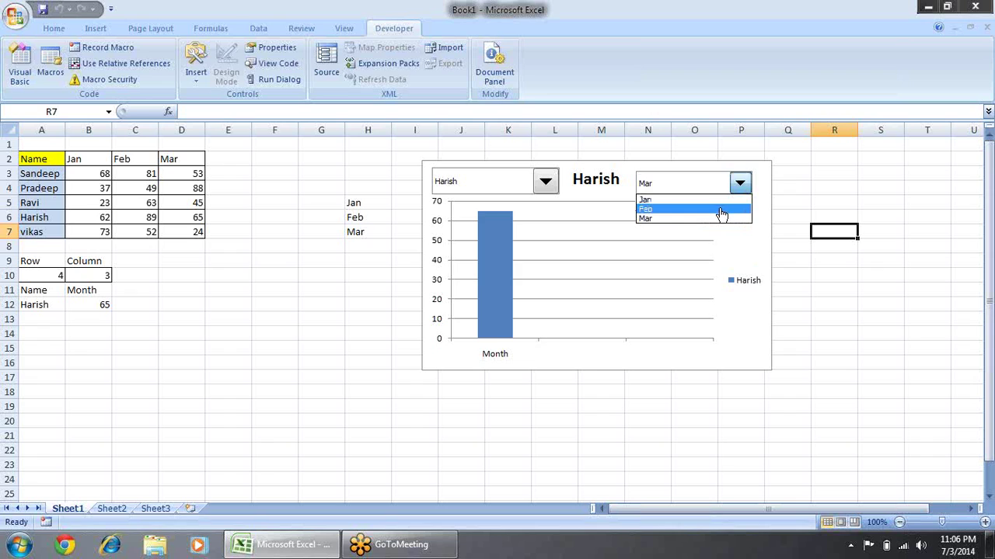
click(719, 209)
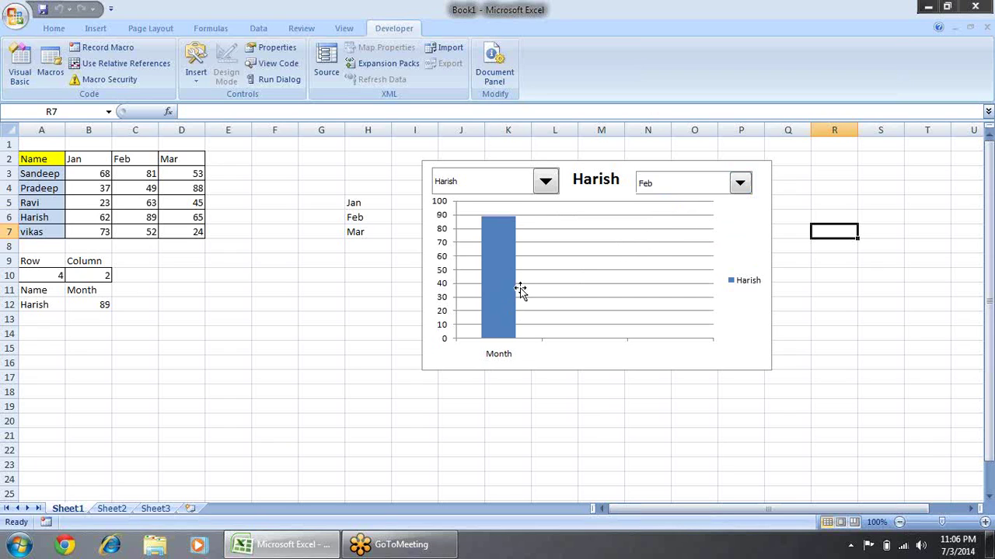
click(742, 186)
click(696, 209)
click(740, 187)
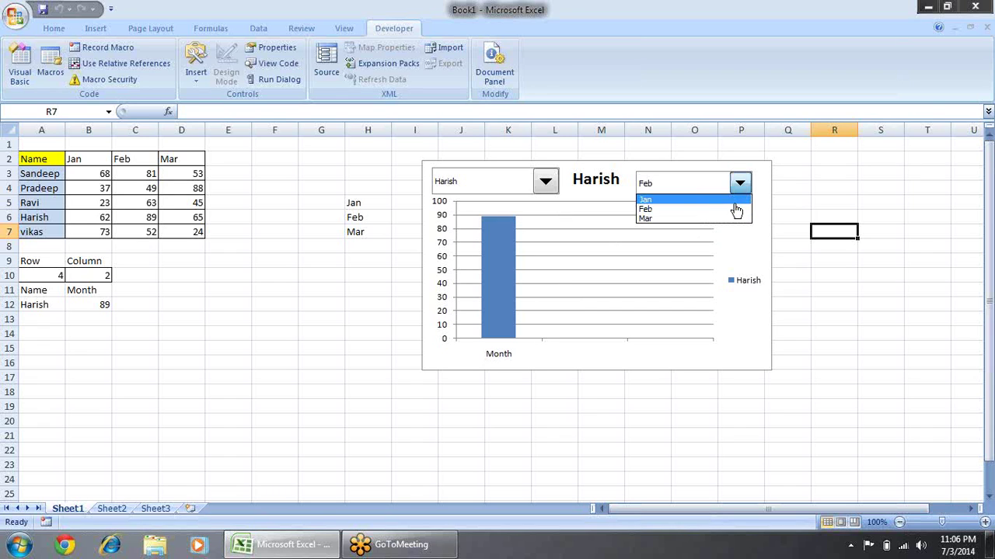
click(736, 210)
Step: Try to fill the OFFSET formula from B12 up into the Month label cell B11, and undo the fill
click(91, 305)
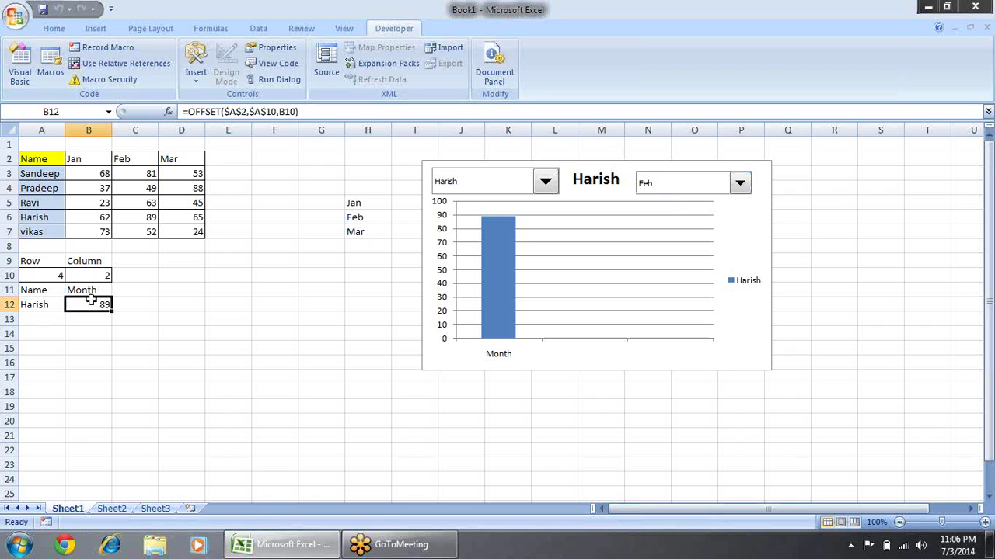
click(92, 290)
click(100, 305)
drag(114, 313, 112, 292)
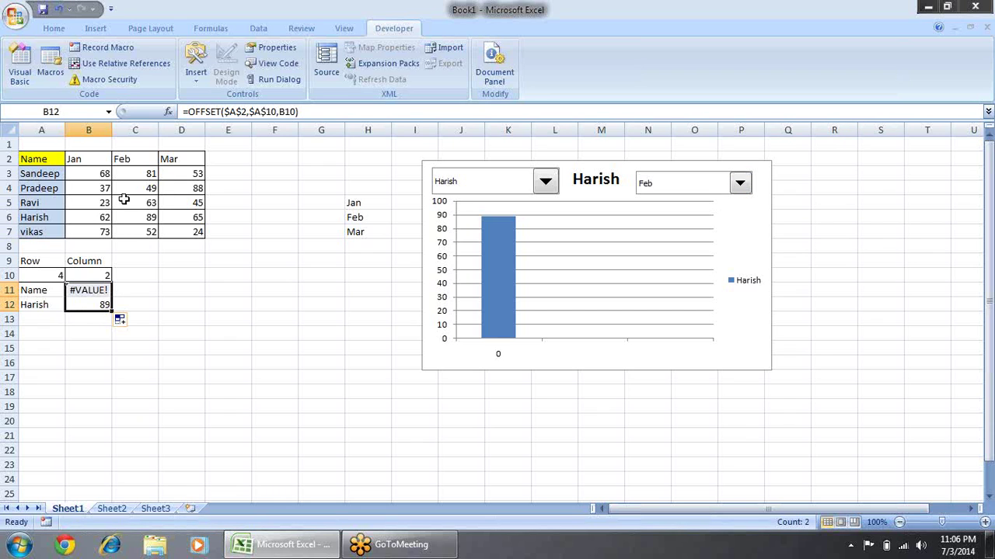
key(ctrl+z)
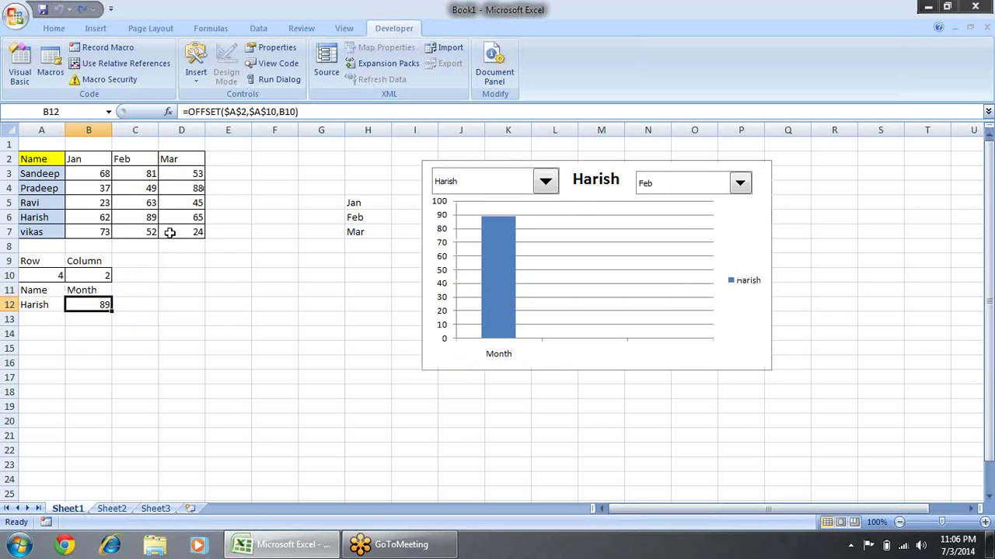
Step: Replace the Month label in B11 with the formula =OFFSET(A2,0,B10) to fetch the selected month's name
click(107, 288)
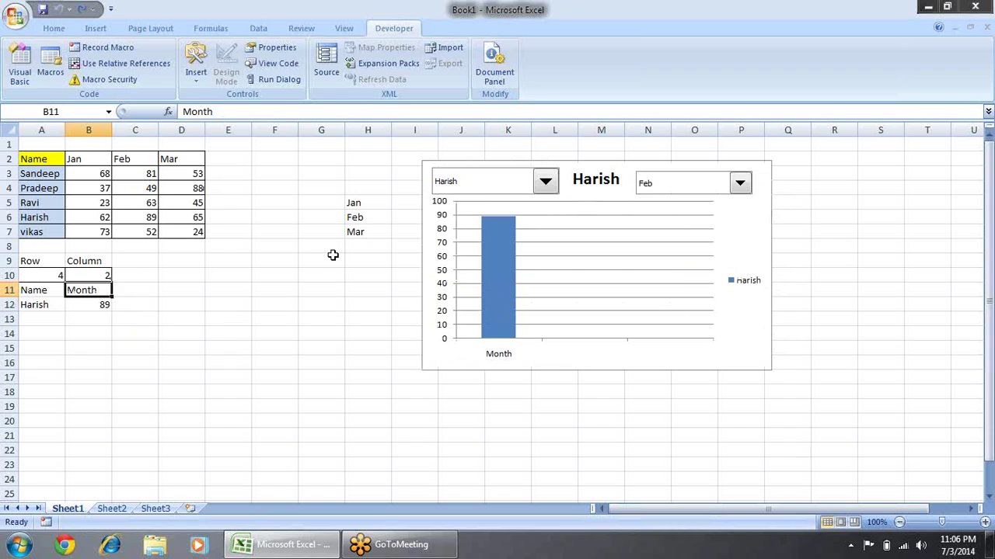
text(=off)
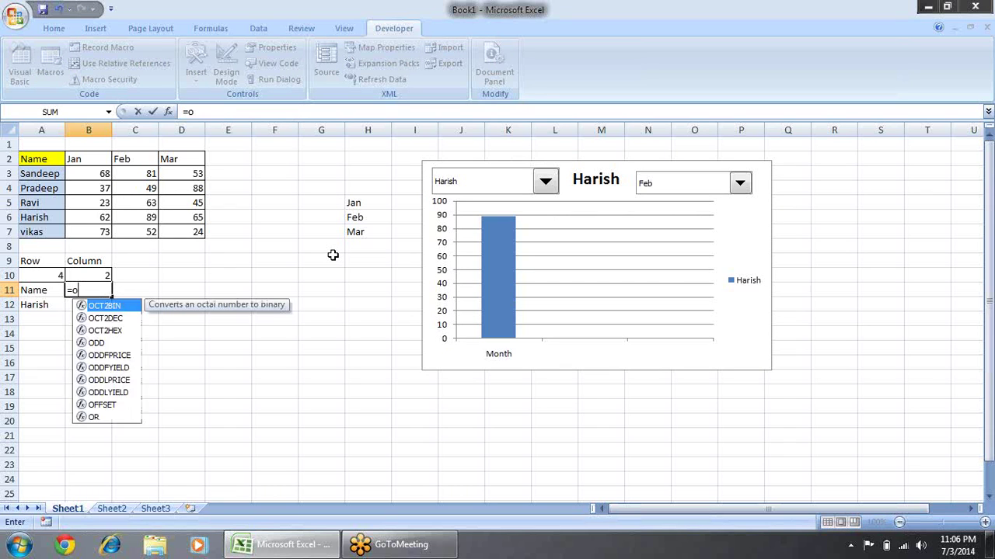
key(Tab)
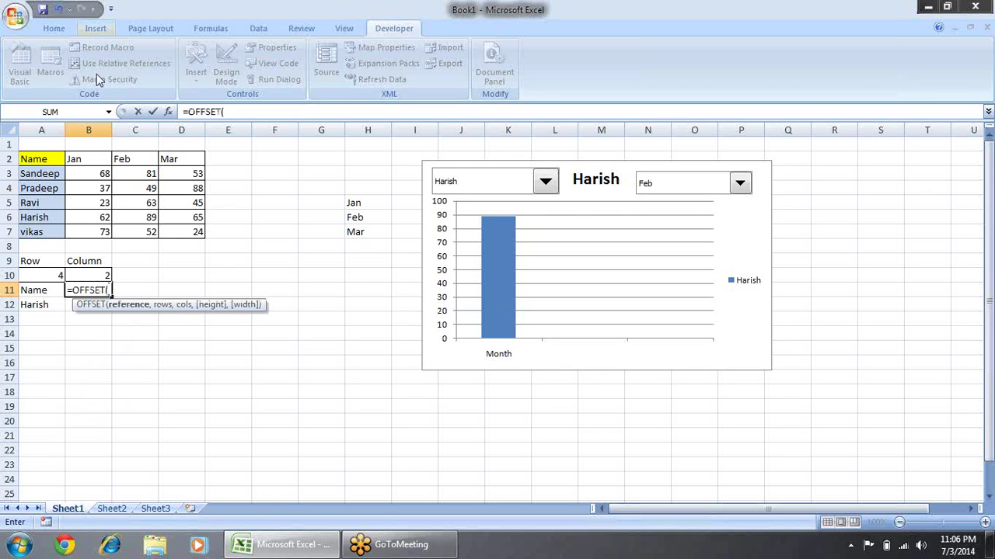
click(49, 157)
text(,1)
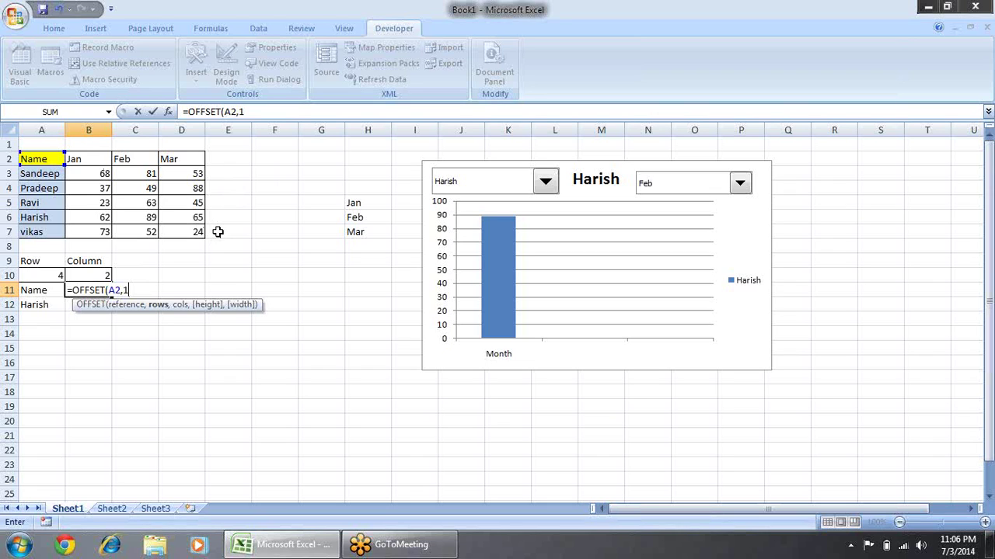
key(BackSpace)
text(0,)
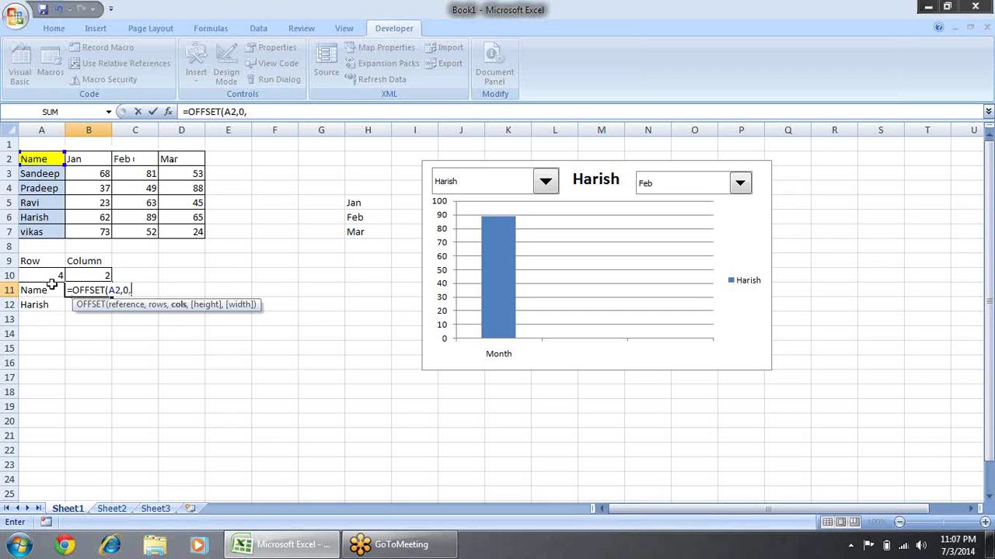
click(93, 273)
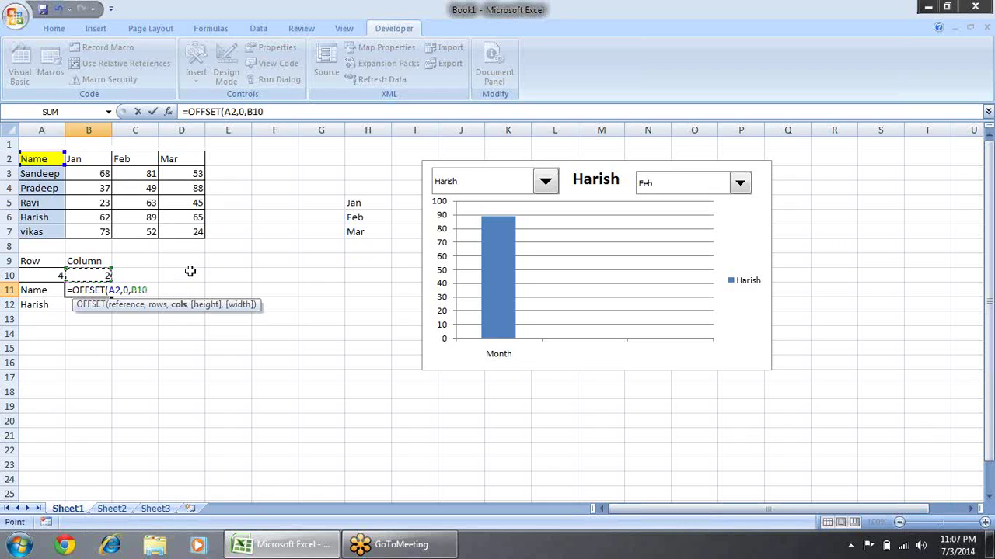
key(Return)
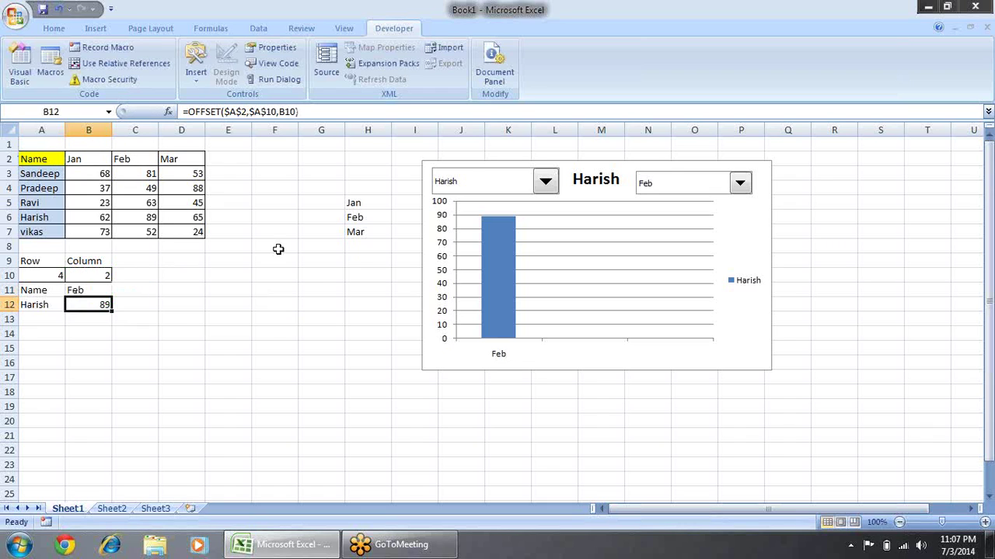
Step: Switch the month combo box through Jan, Feb and Mar to check the chart's category label
click(737, 184)
click(704, 201)
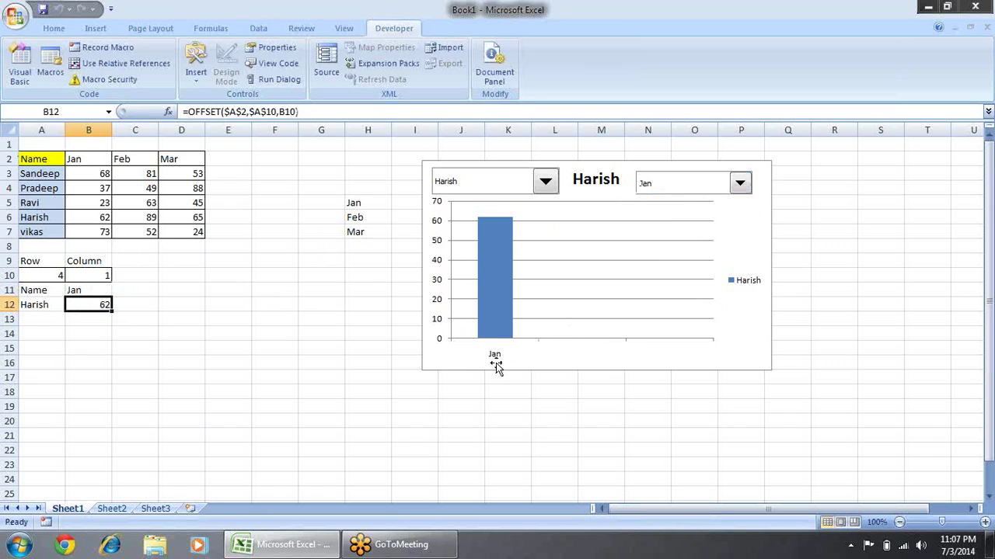
click(736, 184)
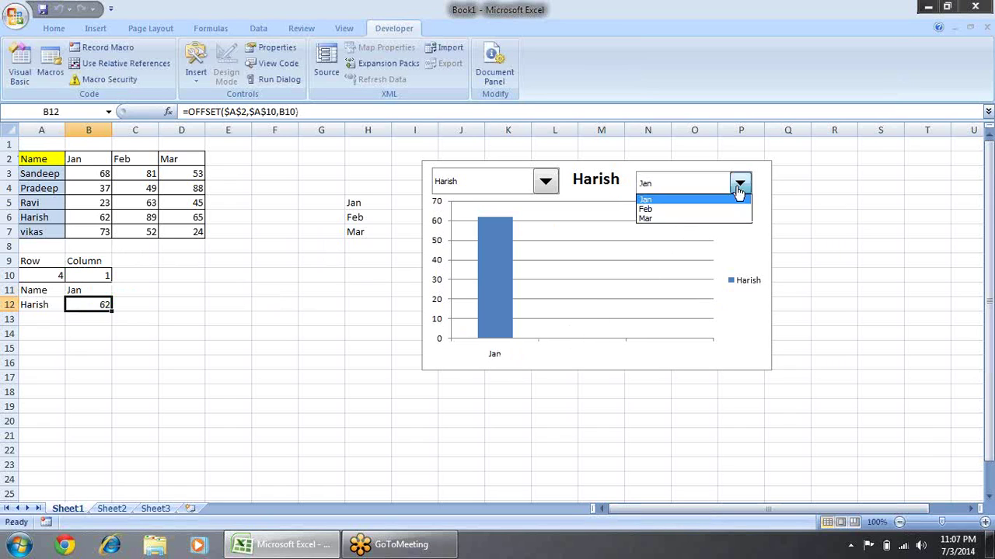
click(702, 210)
click(742, 184)
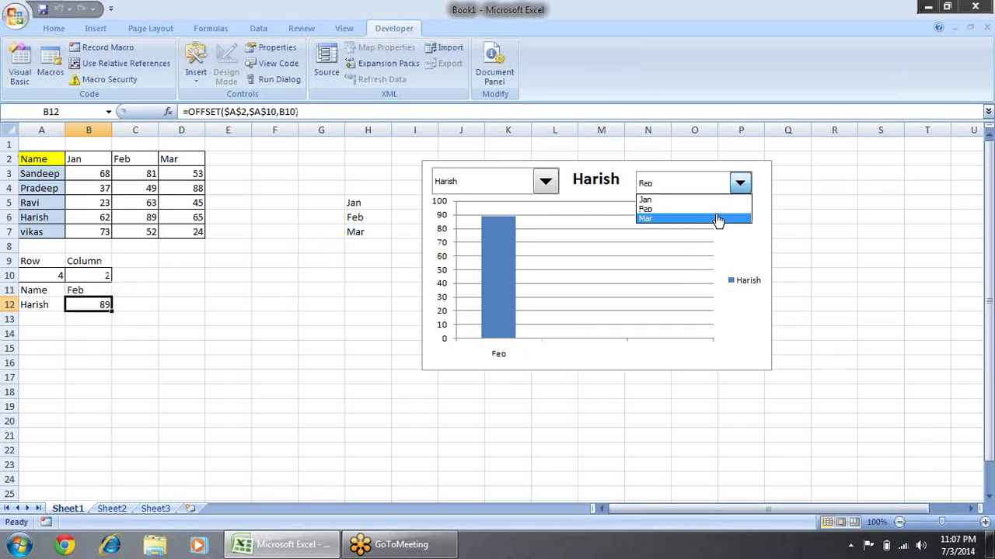
click(718, 219)
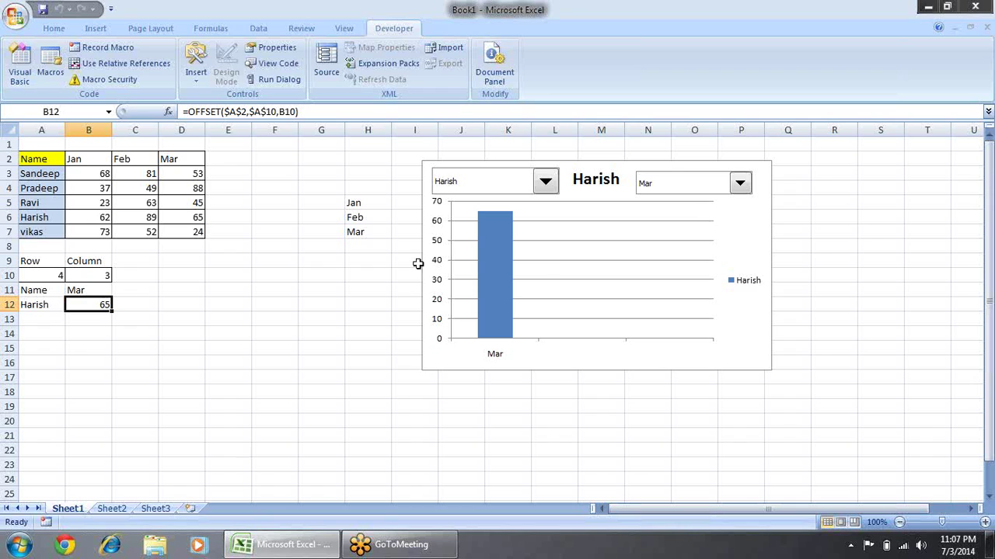
Step: Shrink the chart series' source ranges to column B only, using B11 for the category and B12 for the value
click(495, 283)
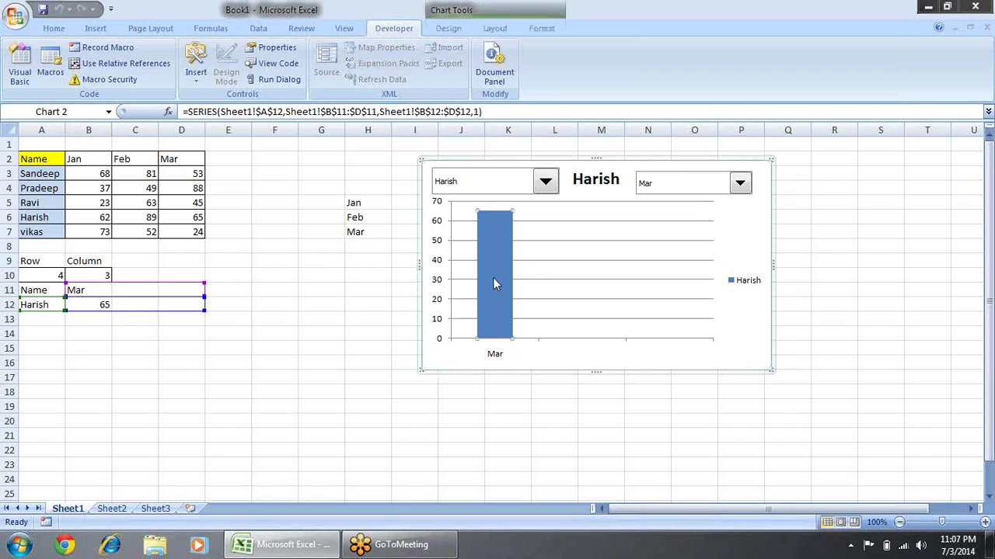
drag(204, 284, 116, 302)
click(271, 302)
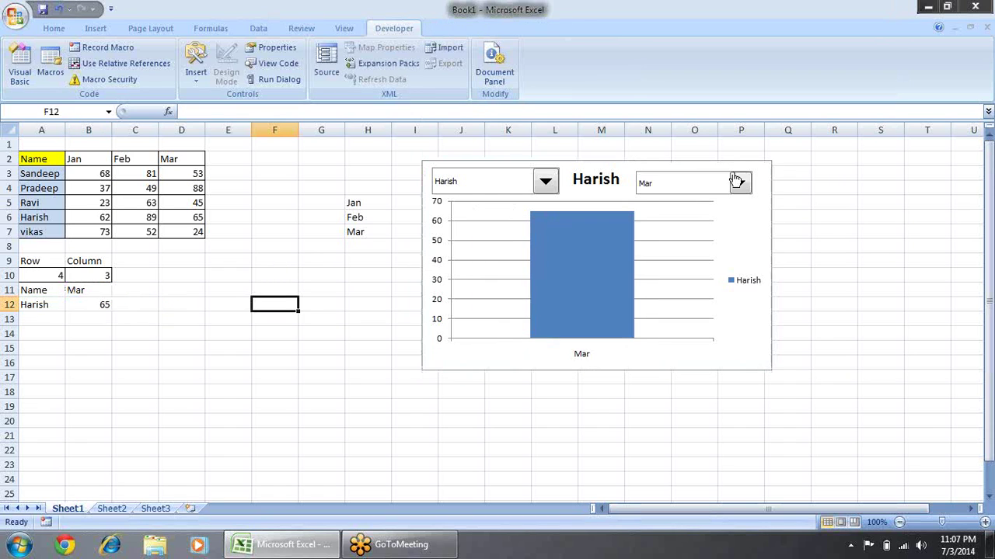
click(916, 247)
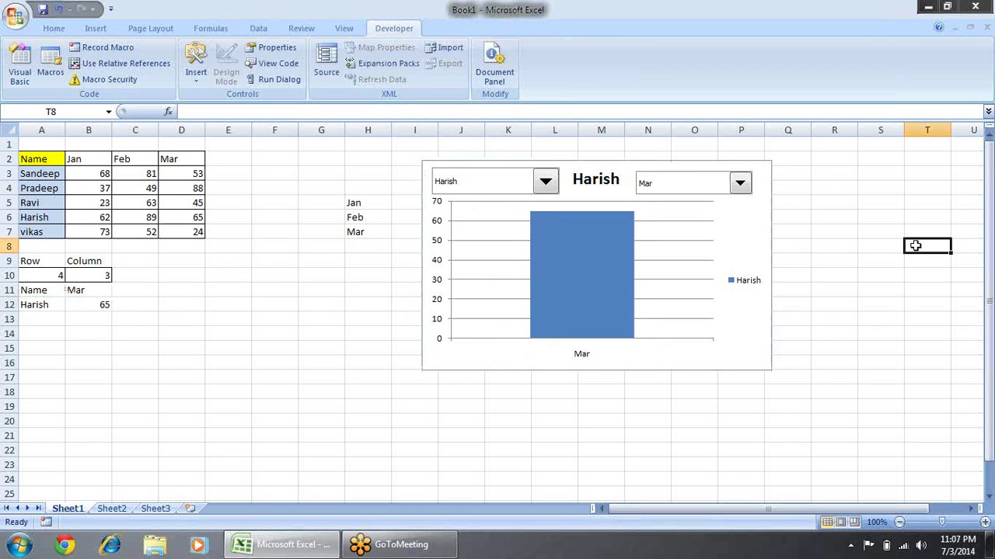
Step: Choose the third person in the name combo box and switch the month to Feb and finally Mar to test the chart
click(546, 182)
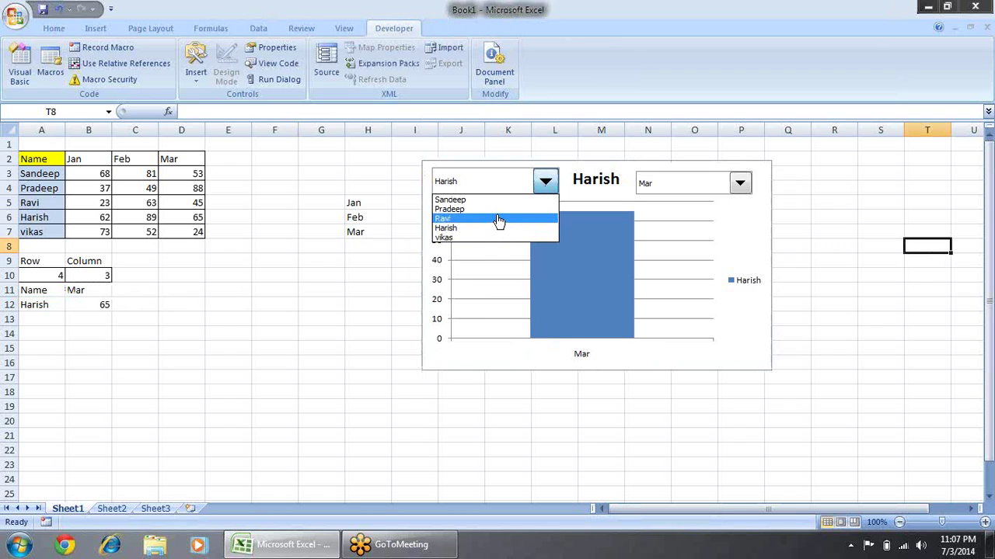
click(498, 220)
click(547, 181)
click(547, 187)
click(547, 187)
click(654, 212)
click(740, 184)
click(713, 212)
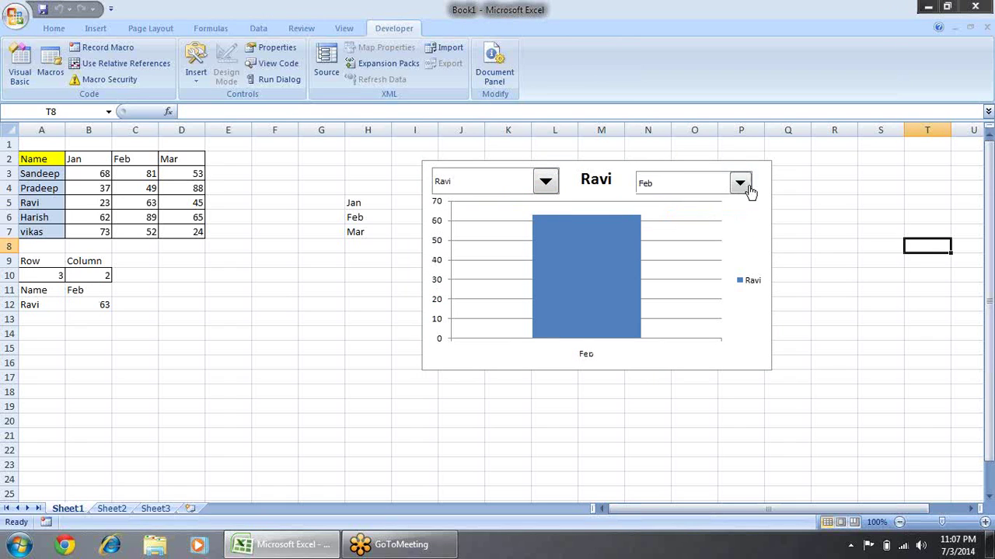
click(742, 185)
click(705, 211)
click(741, 185)
click(708, 219)
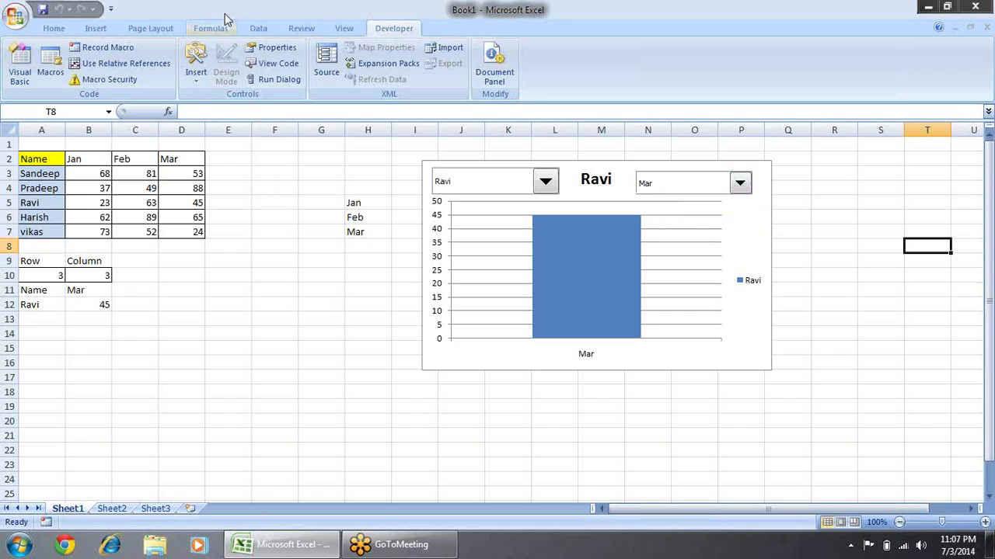
Step: Insert a check box form control over the chart's right edge, just below the month combo box
click(198, 76)
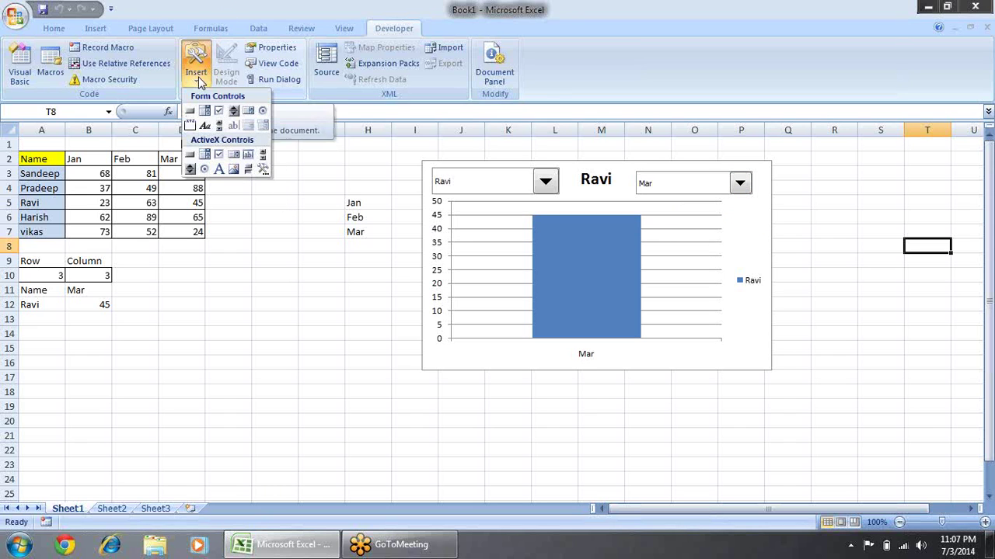
click(219, 110)
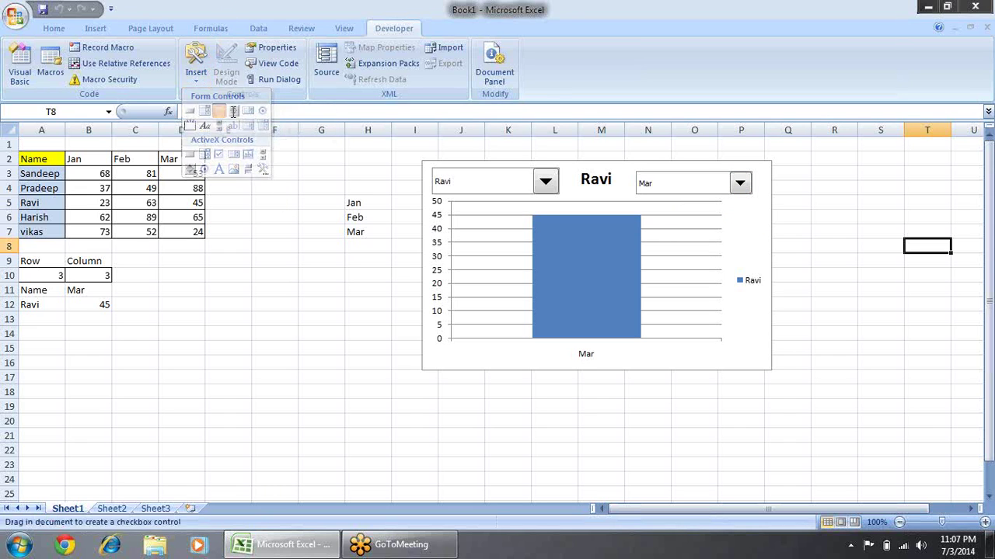
mouse_move(738, 208)
mouse_down()
mouse_move(766, 227)
mouse_move(816, 217)
mouse_move(750, 224)
mouse_up()
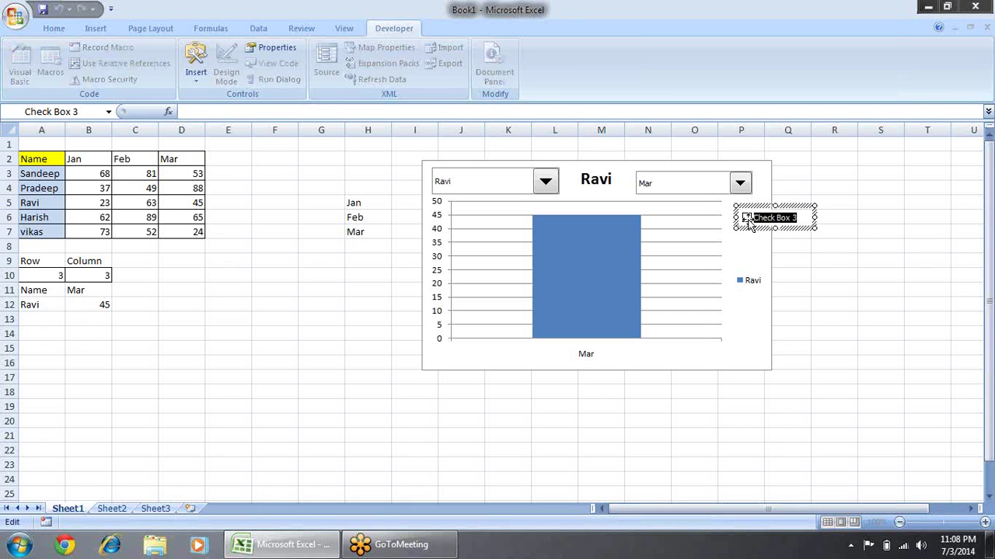
Step: Caption the new check box V/S and narrow and shift it so it fits inside the chart's right edge
text(Ravi)
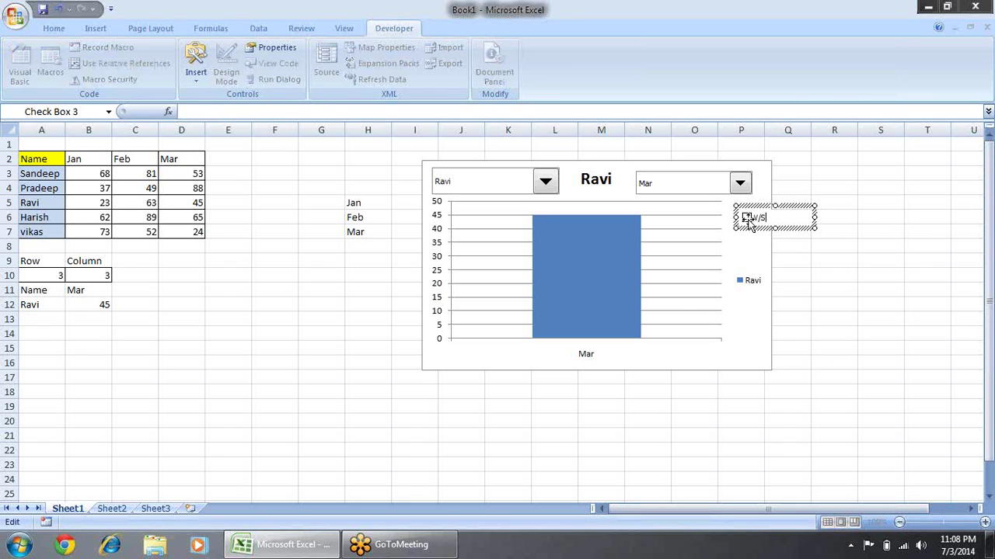
drag(815, 217, 776, 225)
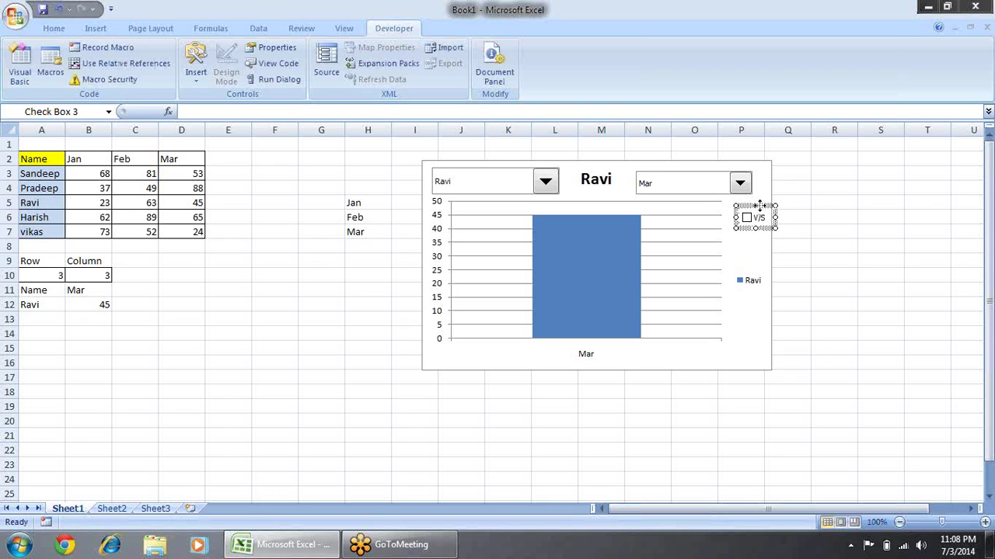
click(829, 219)
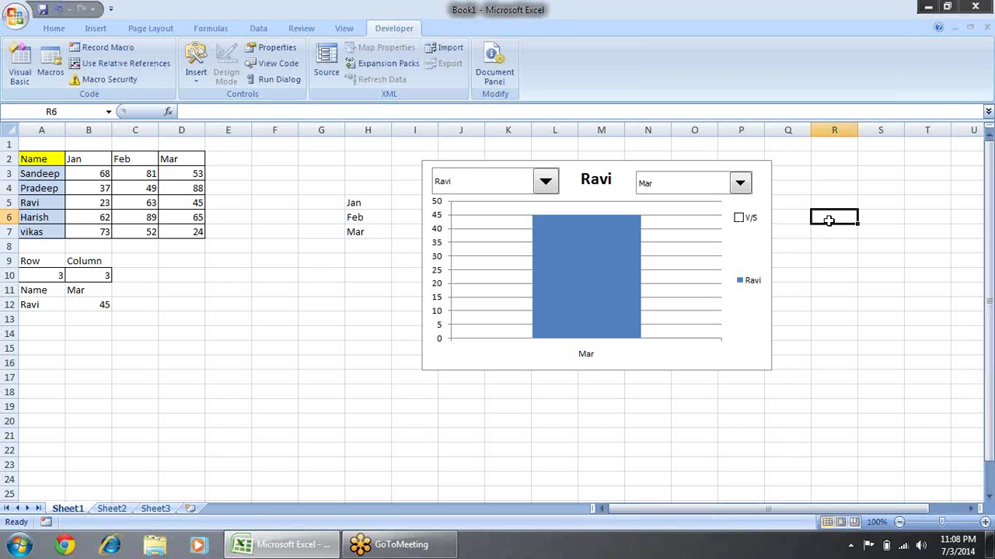
Step: Link the V/S check box to cell C10 in its control format settings, leaving its value unchecked
right_click(744, 223)
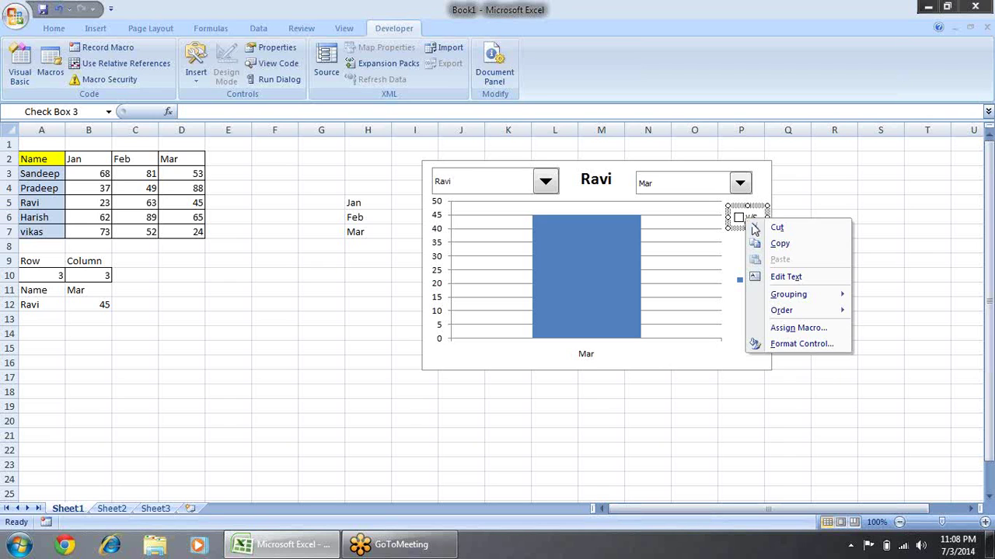
click(808, 344)
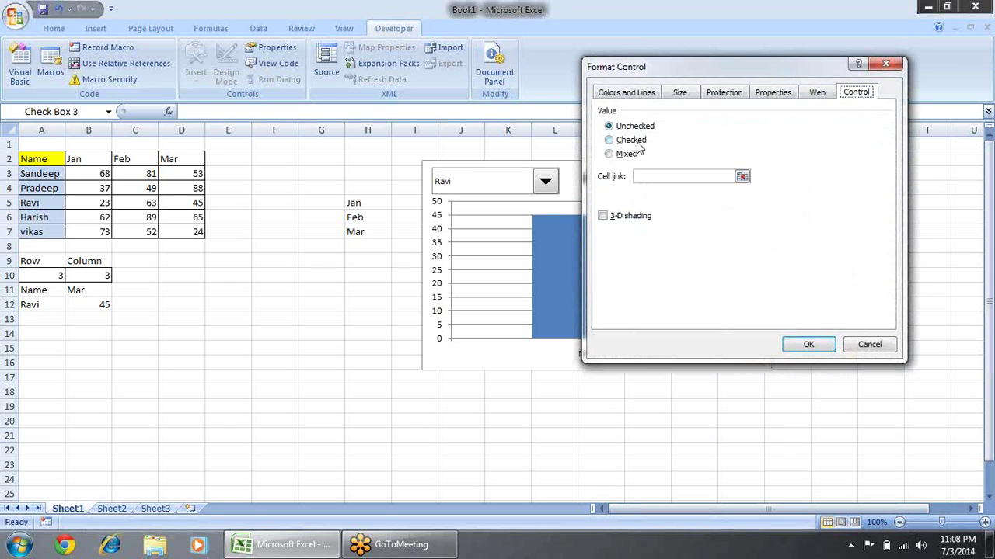
click(742, 177)
click(139, 276)
key(Return)
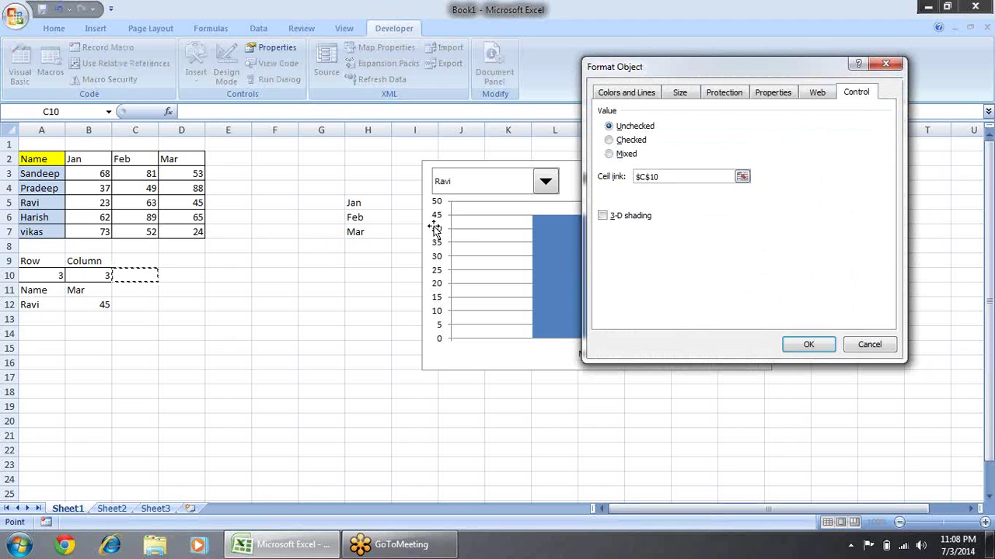
click(808, 344)
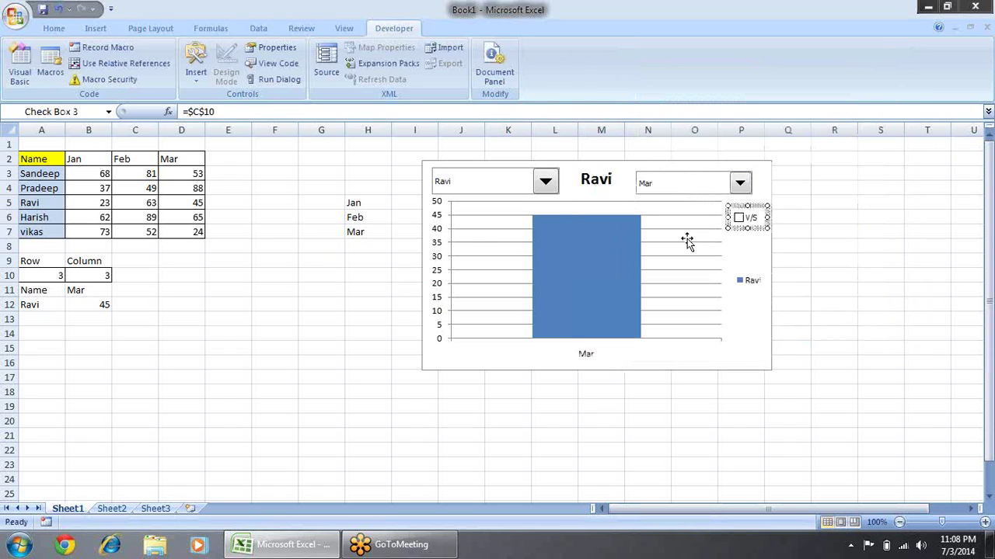
Step: Toggle the V/S check box on and off several times to test its linked cell C10, leaving it unchecked
click(882, 235)
click(739, 220)
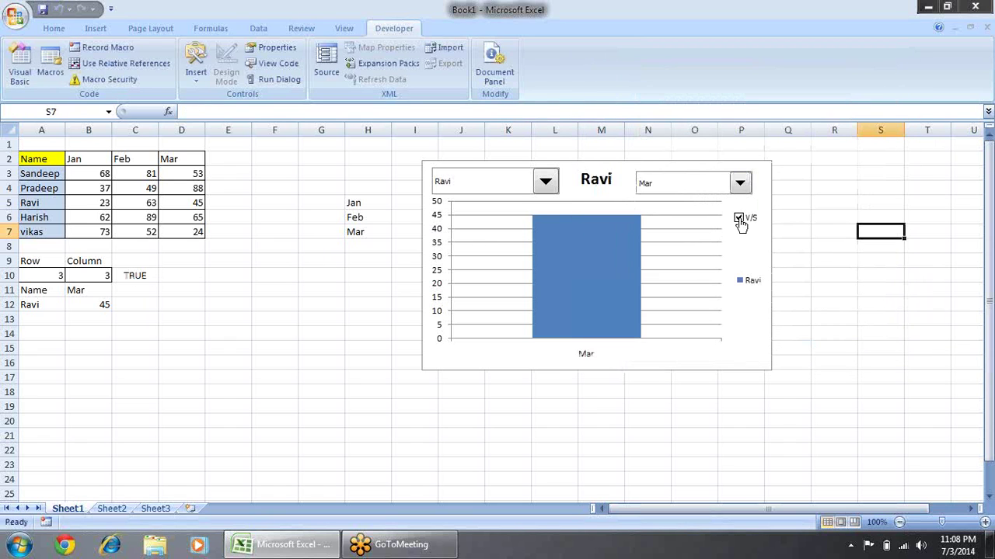
click(739, 220)
click(739, 219)
click(739, 220)
click(739, 220)
click(739, 220)
click(55, 317)
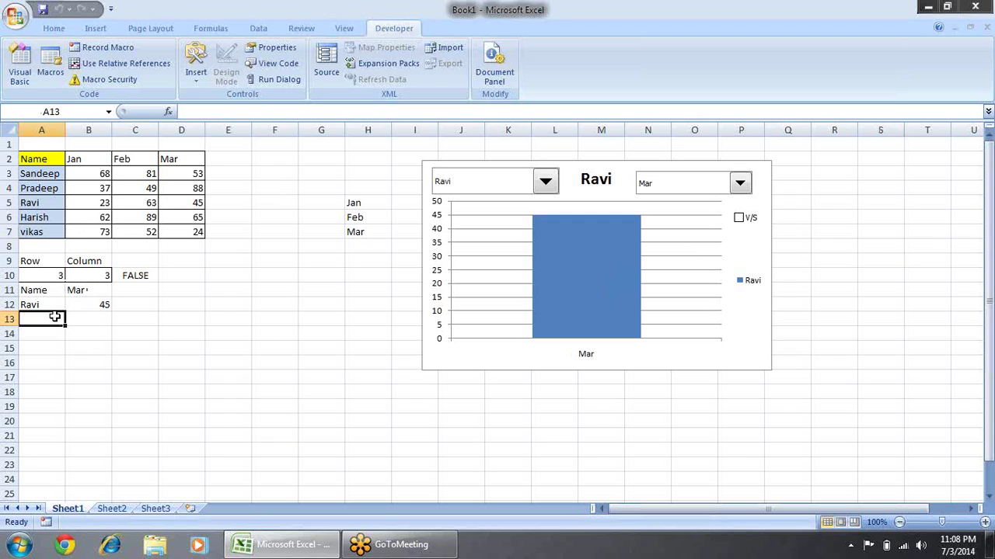
Step: Start inserting a list box form control for the chart
click(196, 72)
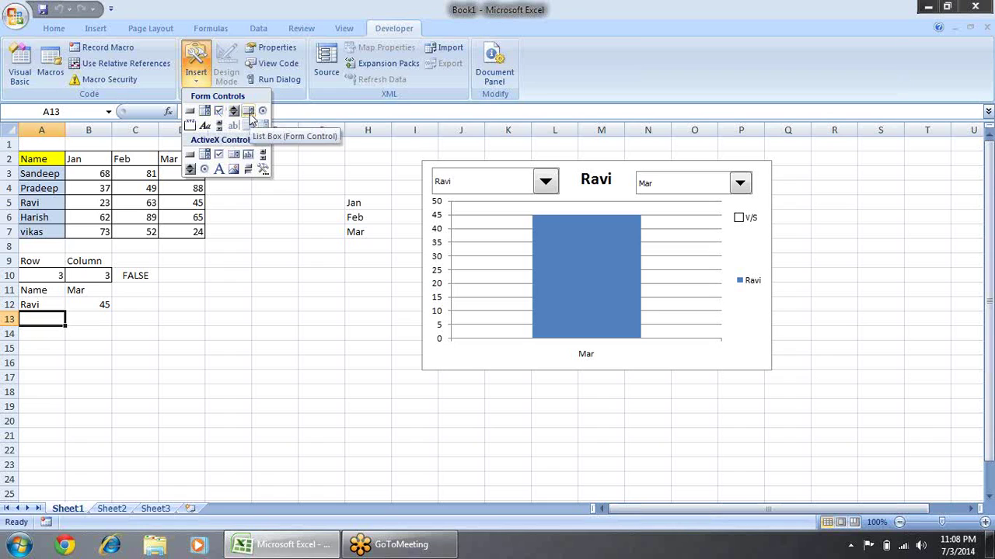
click(249, 112)
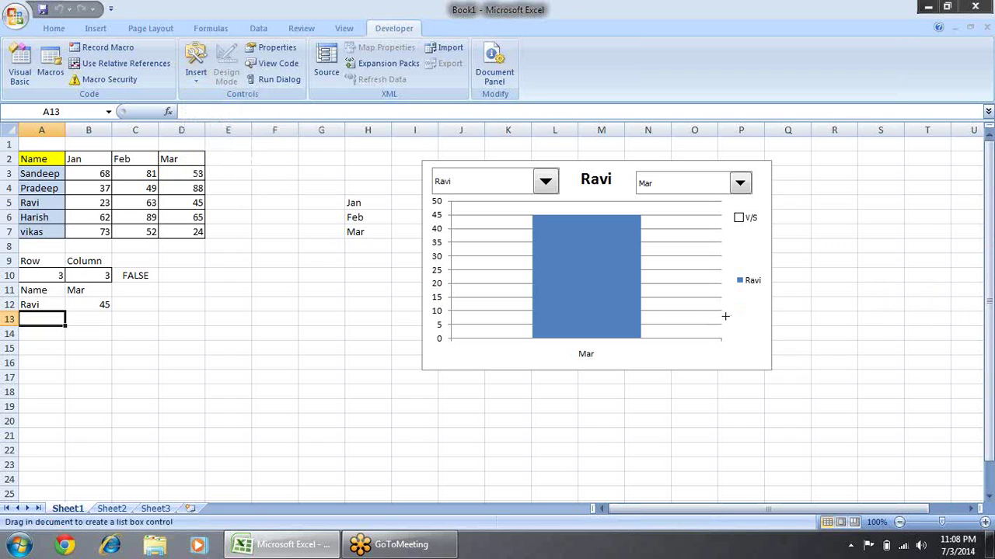
Step: Draw a list box form control in the chart's lower corner beneath the legend and set its input range to $A$3:$A$7
mouse_move(718, 305)
mouse_down()
mouse_move(767, 348)
mouse_move(768, 365)
mouse_up()
right_click(754, 326)
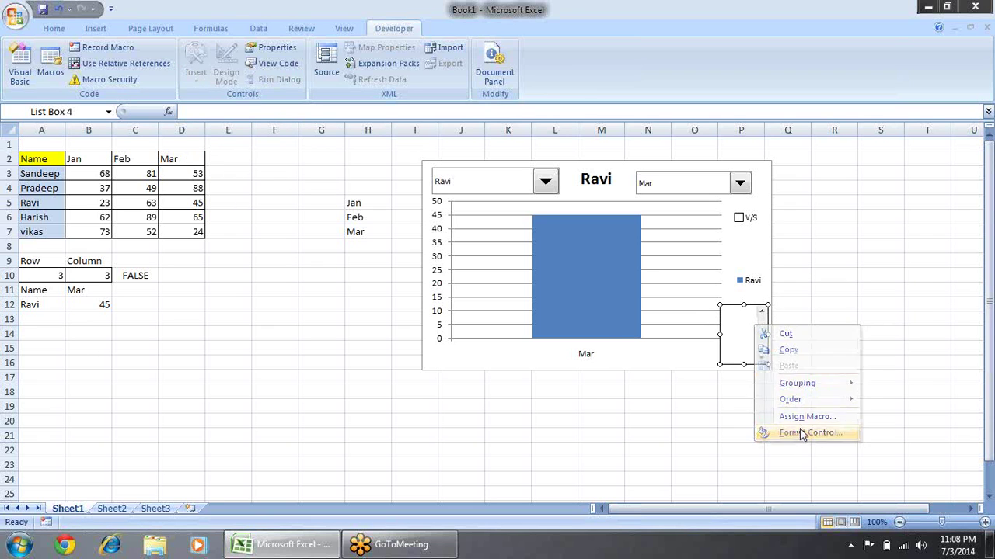
click(800, 433)
click(788, 219)
drag(39, 173, 45, 232)
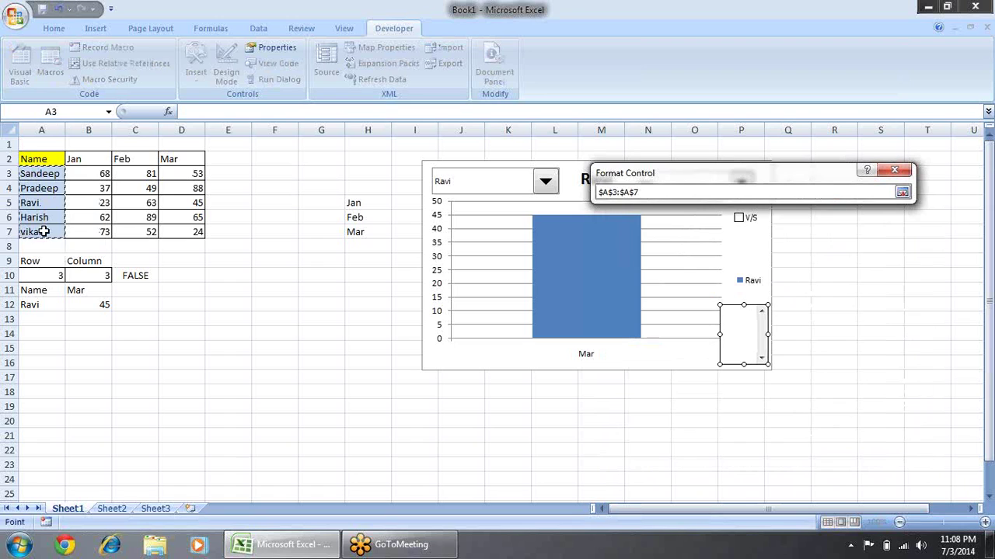
key(Return)
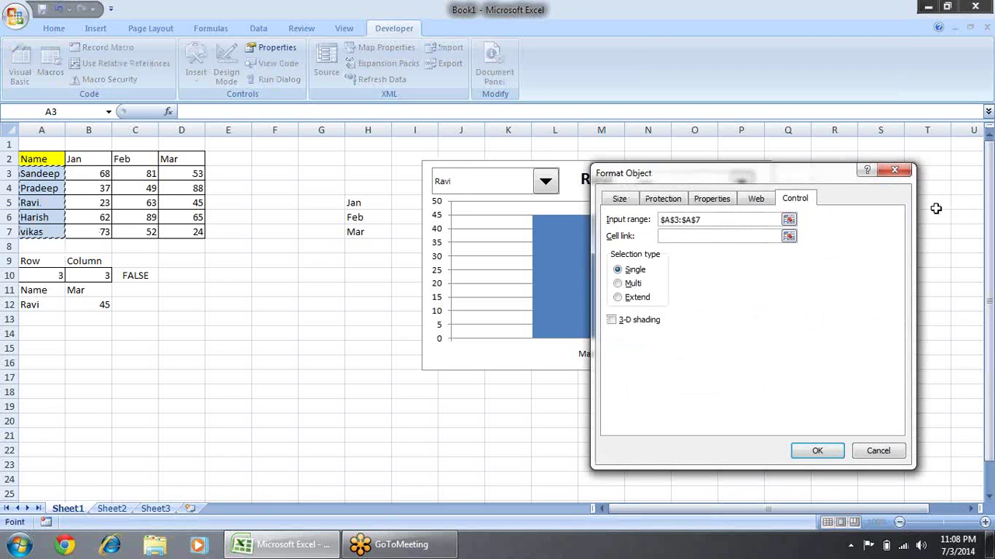
Step: Link the new list box to cell $C$9, apply the control settings and deselect it
click(789, 237)
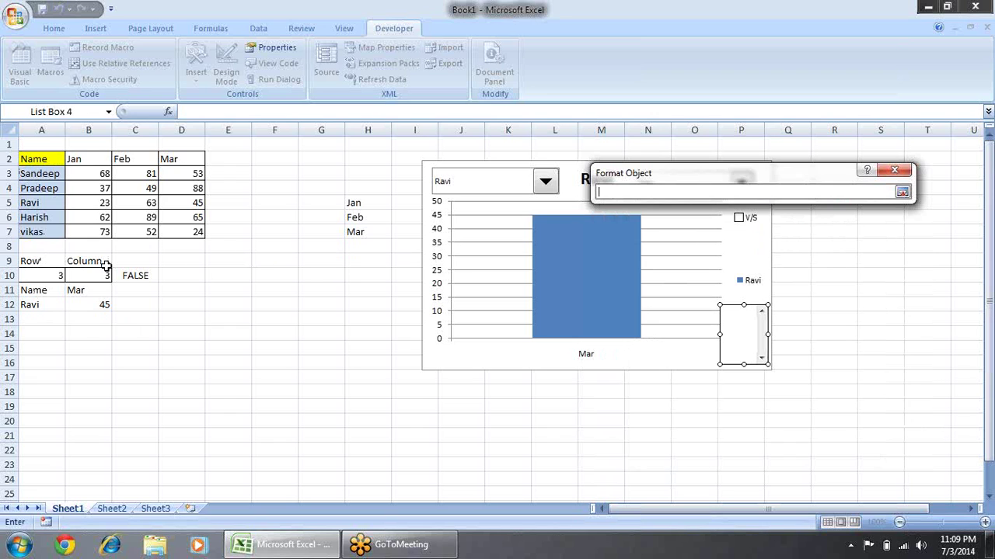
click(130, 259)
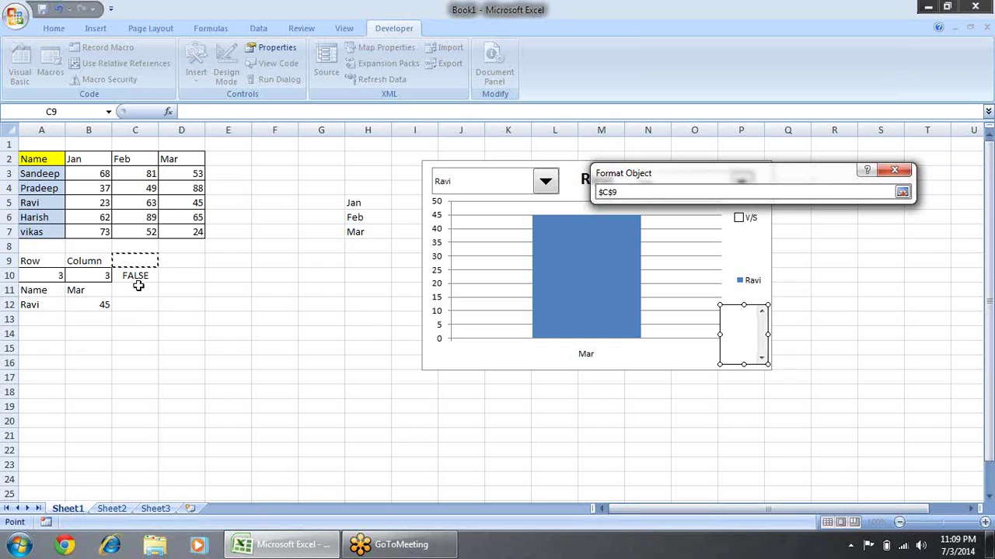
key(Return)
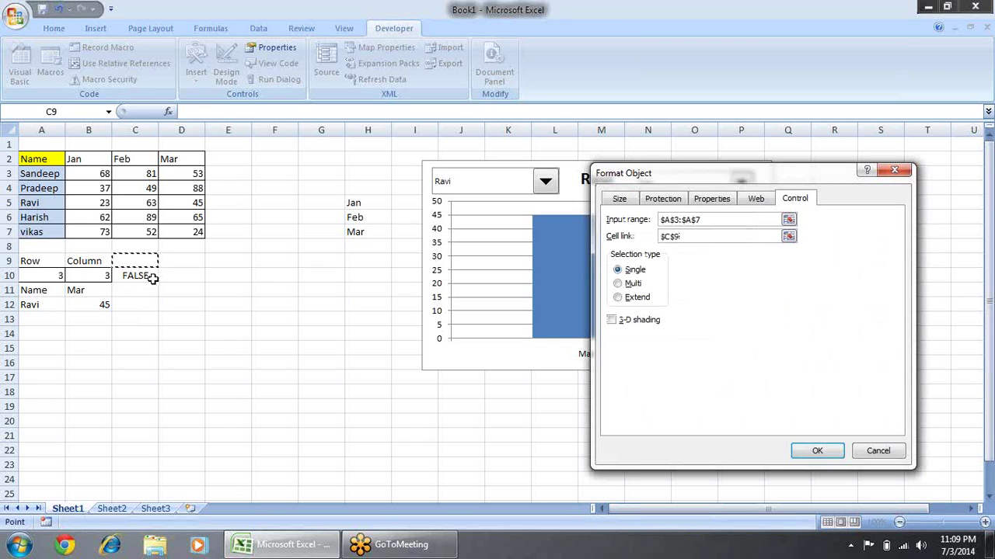
click(816, 451)
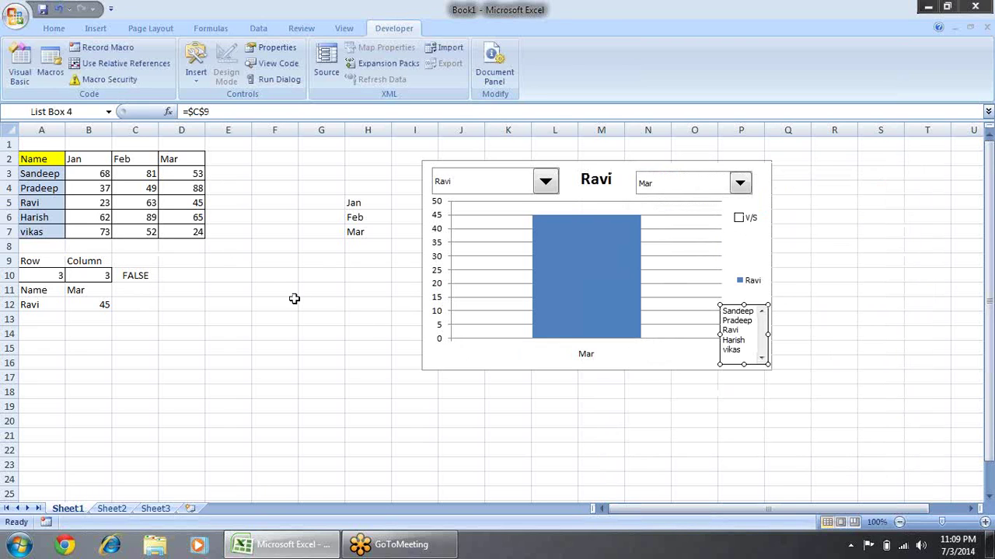
click(816, 336)
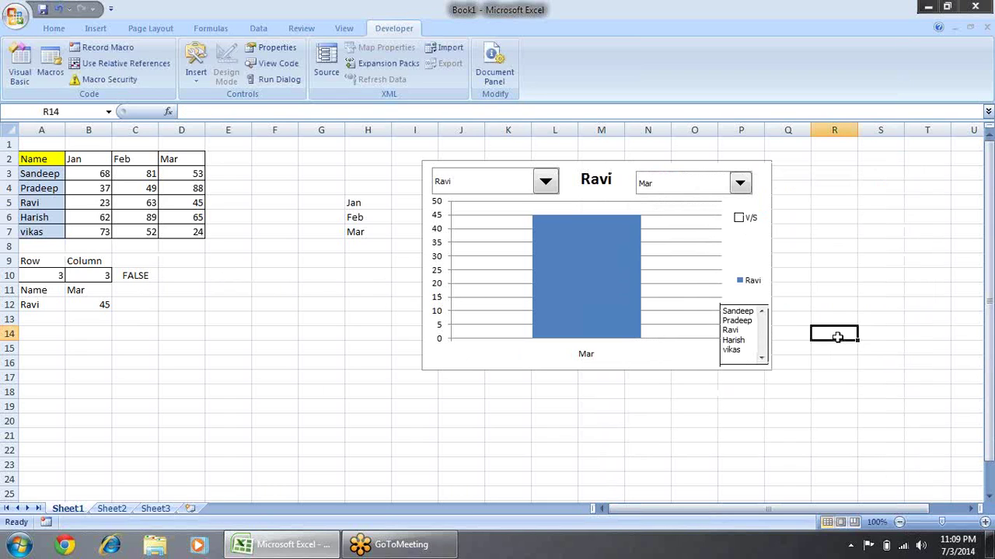
Step: Test the list box by selecting different names, ending on the third one, and watch linked cell C9
click(731, 320)
click(731, 331)
click(732, 340)
key(Up)
key(Up)
key(Up)
click(732, 330)
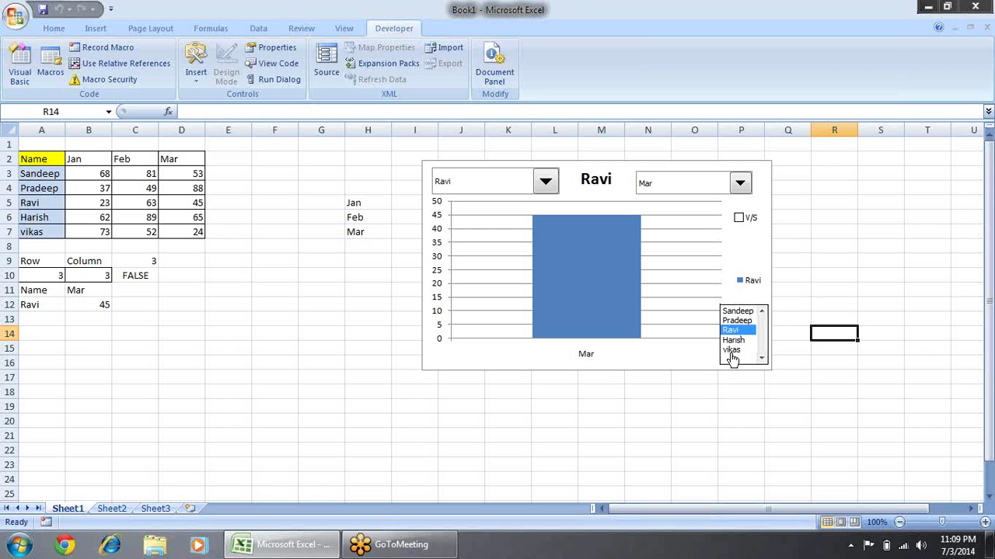
Step: Enter the formula =OFFSET(A2,C9,0) in cell A13 to return the name chosen in the list box
click(24, 318)
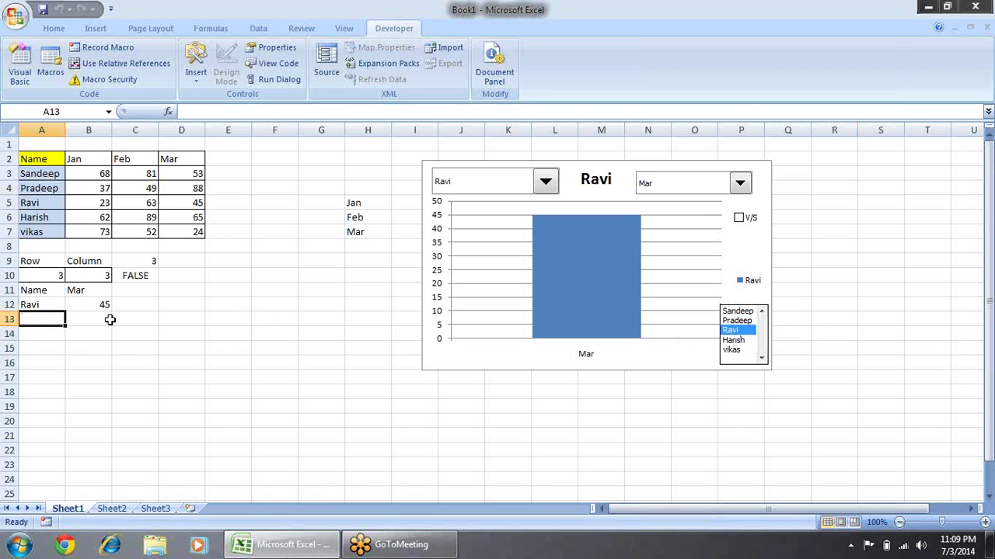
text(=of)
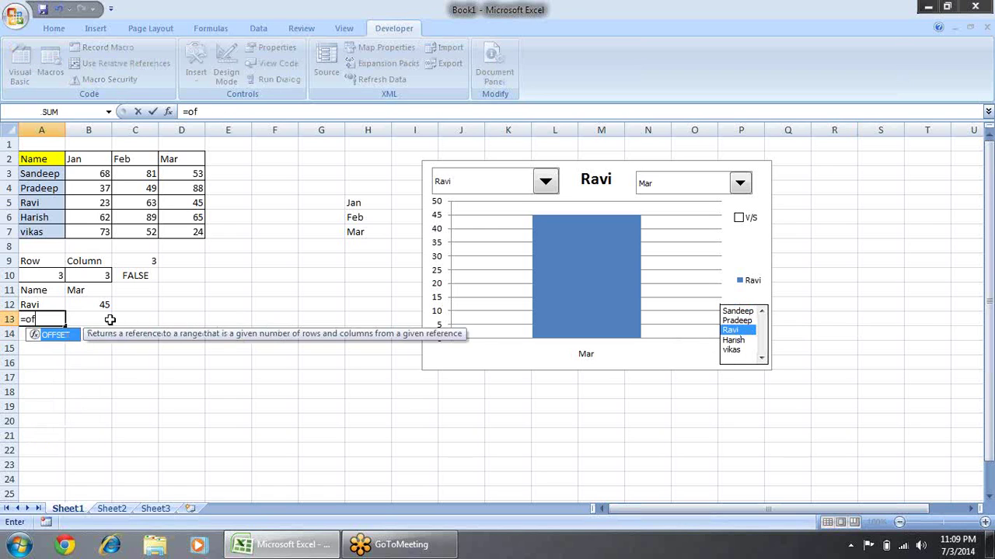
key(Tab)
click(42, 158)
text(,)
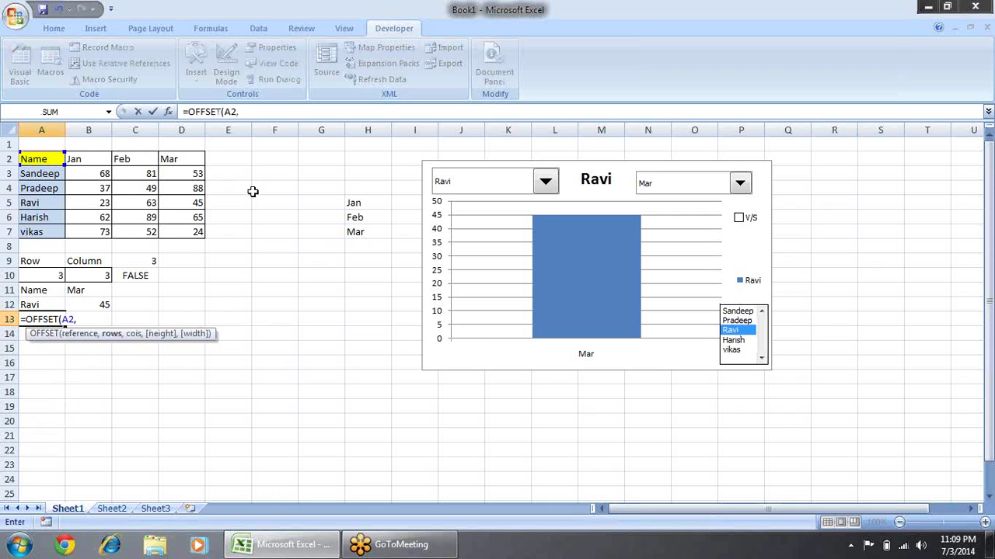
click(148, 261)
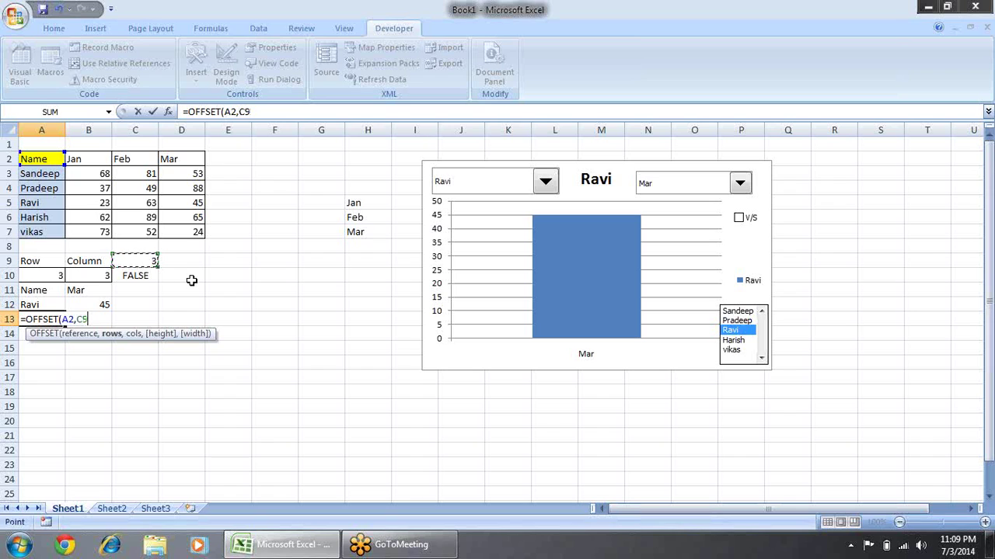
text(,0)
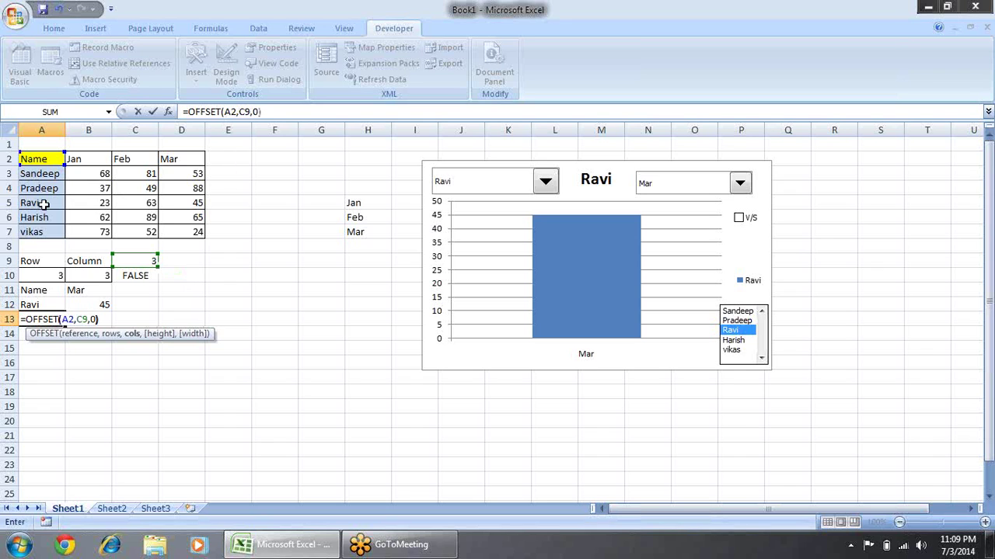
key(Return)
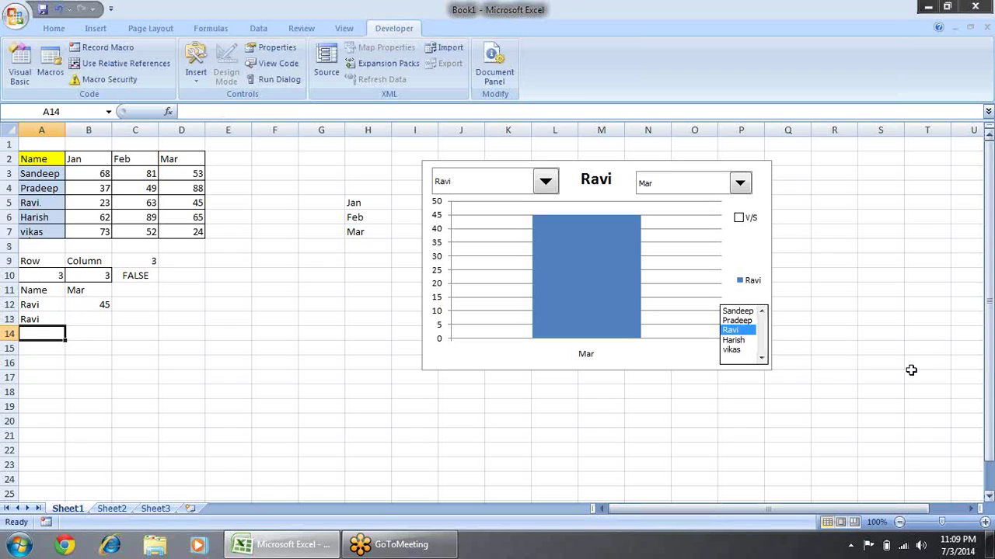
Step: Check that A13 follows the list box by switching between names, ending on the fourth one
click(737, 340)
click(734, 321)
click(736, 340)
Step: Enter the formula =OFFSET(A2,C9,B10) in cell B13 to return the chosen person's value for the selected month
click(101, 323)
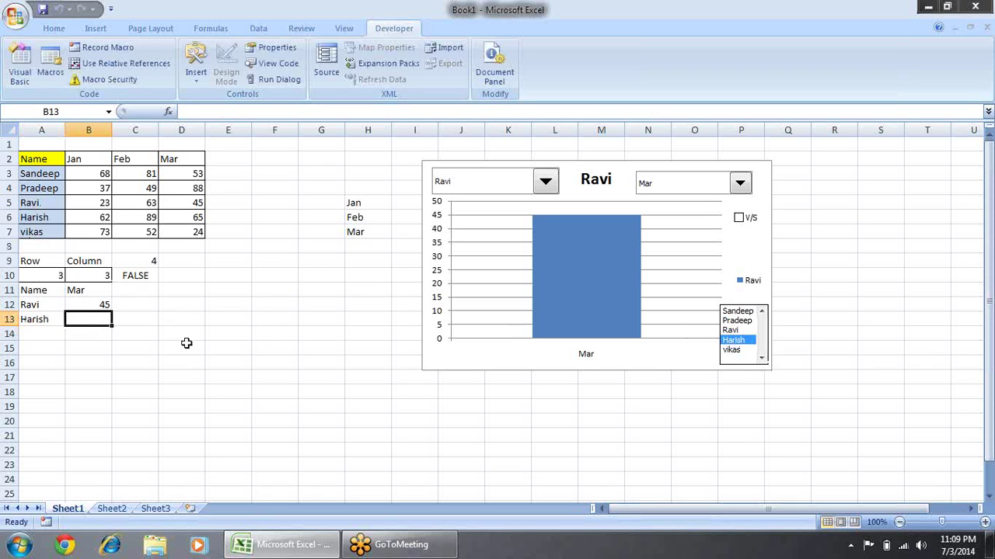
text(=ofset()
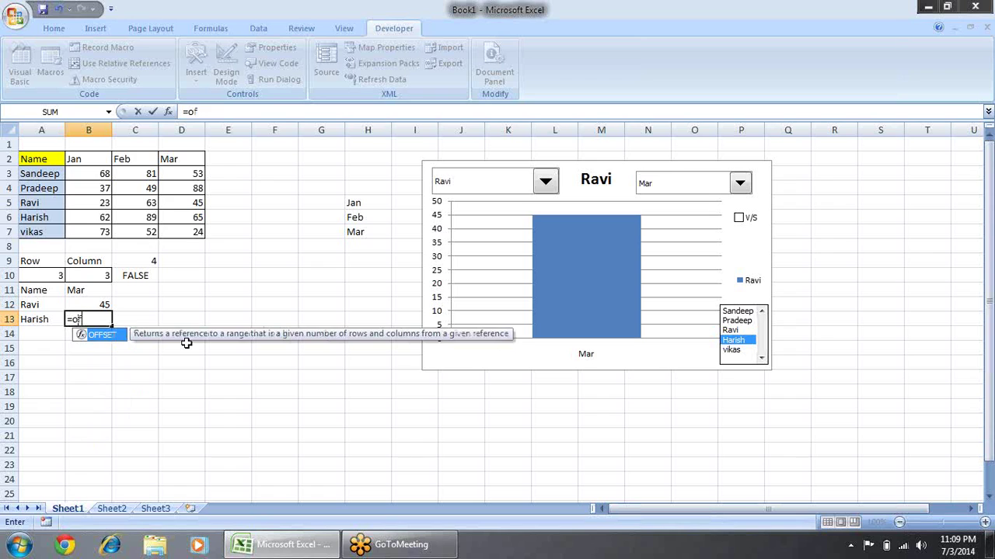
click(34, 164)
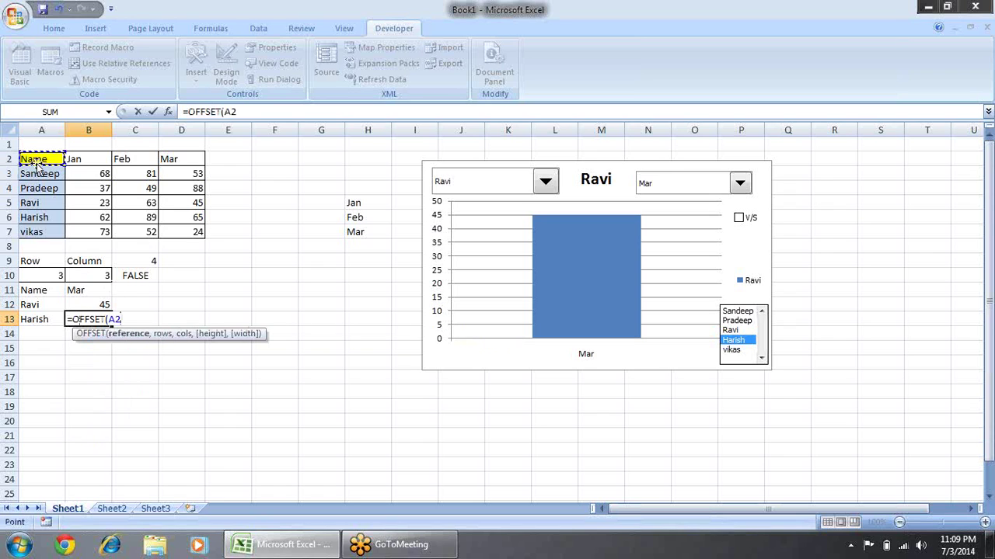
text(,)
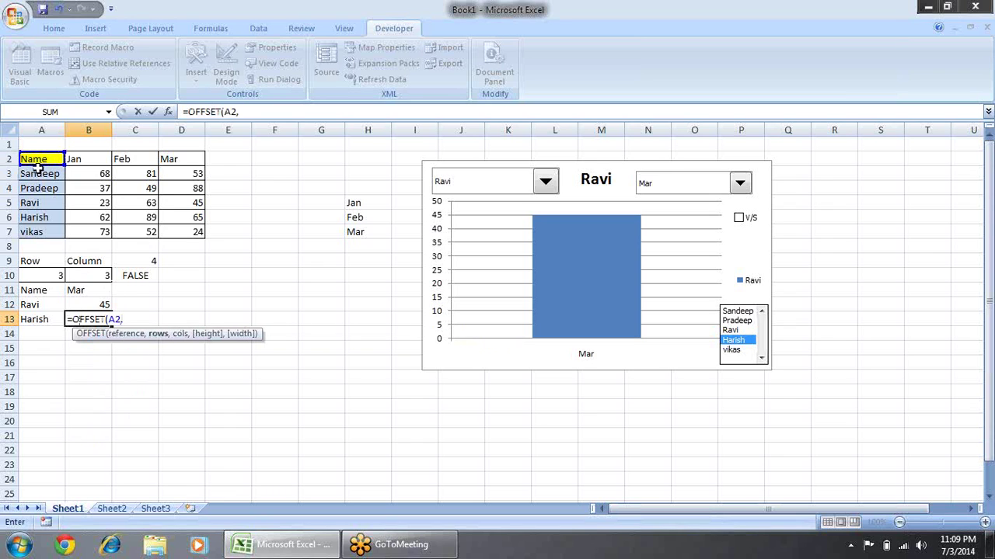
click(151, 262)
text(,)
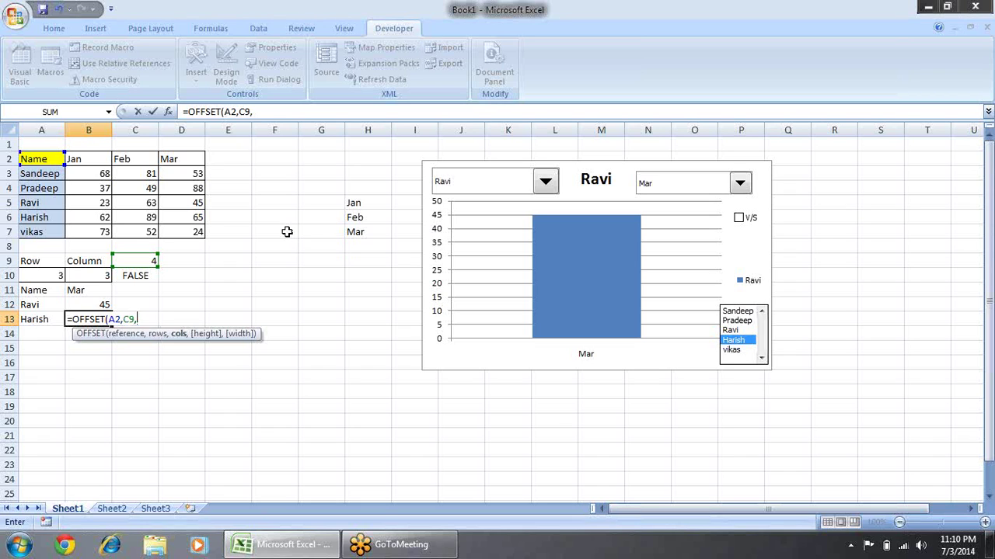
click(95, 275)
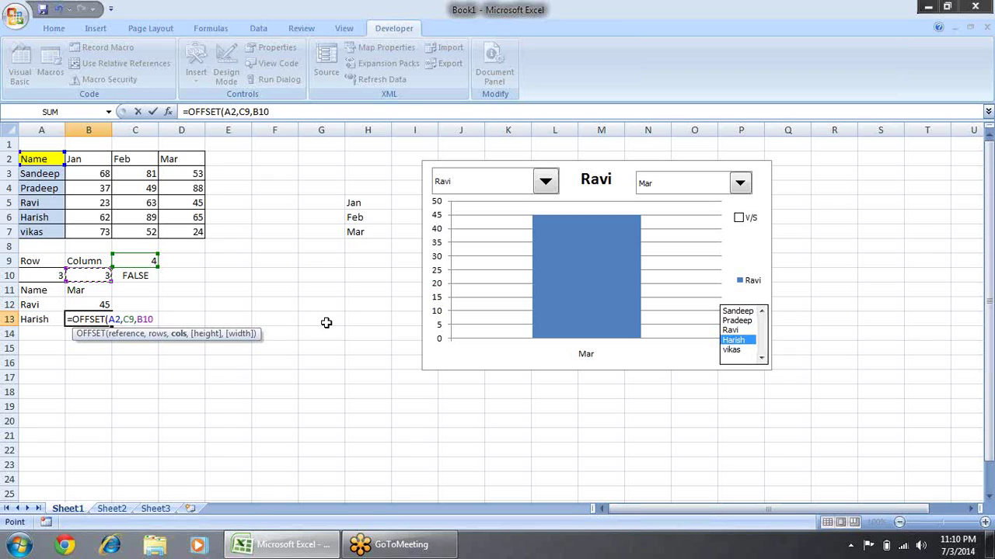
key(Return)
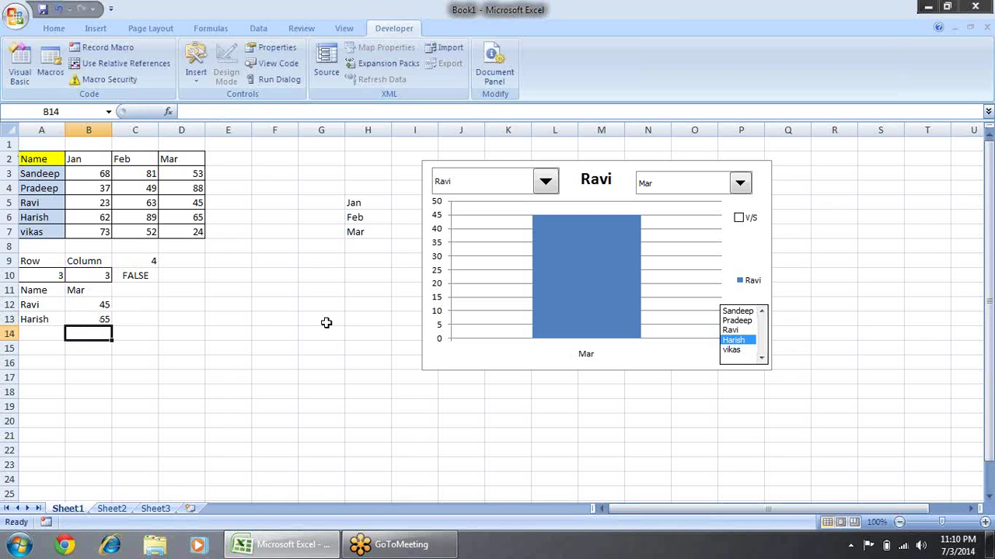
Step: Compare the result of the formula in B13 with the source value in D6
click(101, 320)
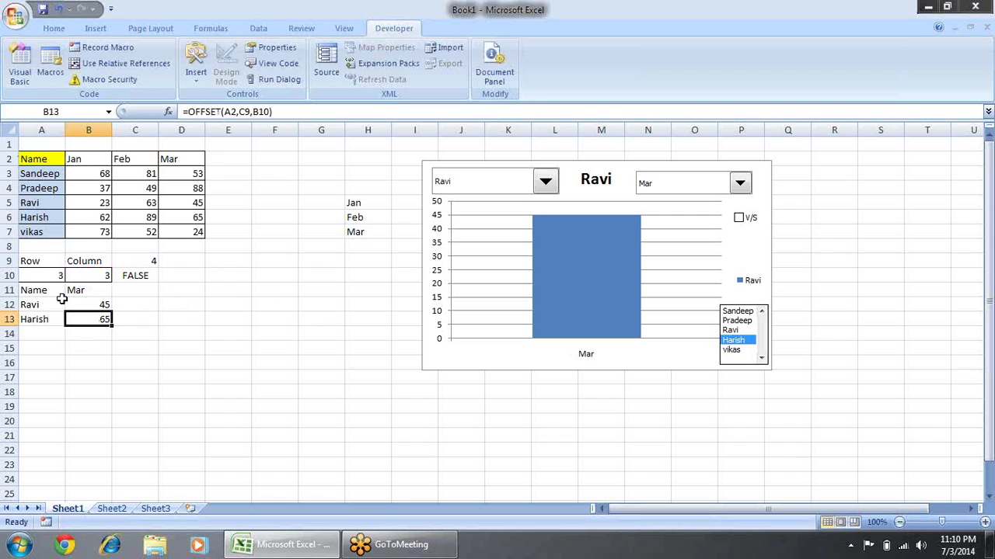
click(193, 220)
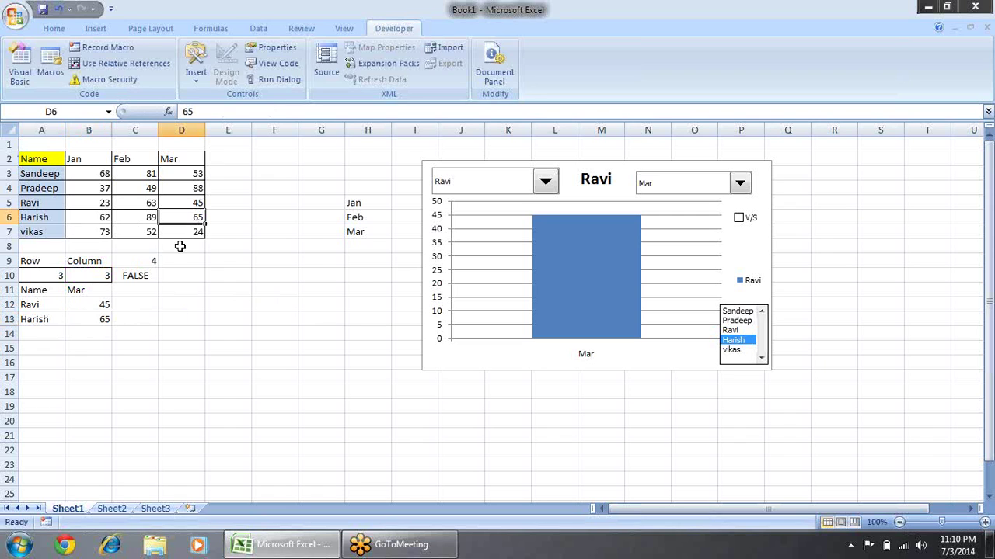
click(90, 318)
Step: Try several names in the list box while watching row 13, finishing with the first name selected
click(730, 331)
click(734, 311)
click(735, 340)
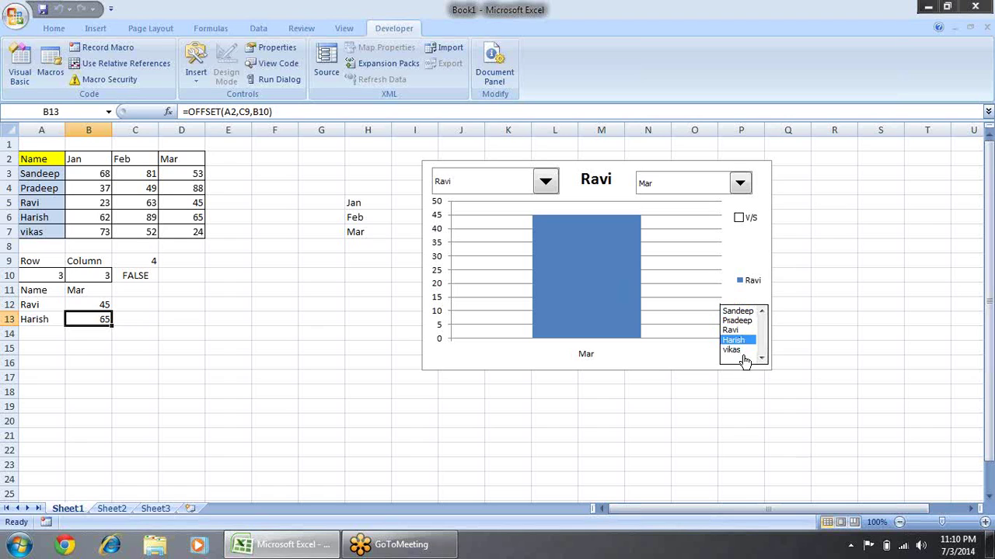
click(734, 350)
click(735, 331)
click(737, 311)
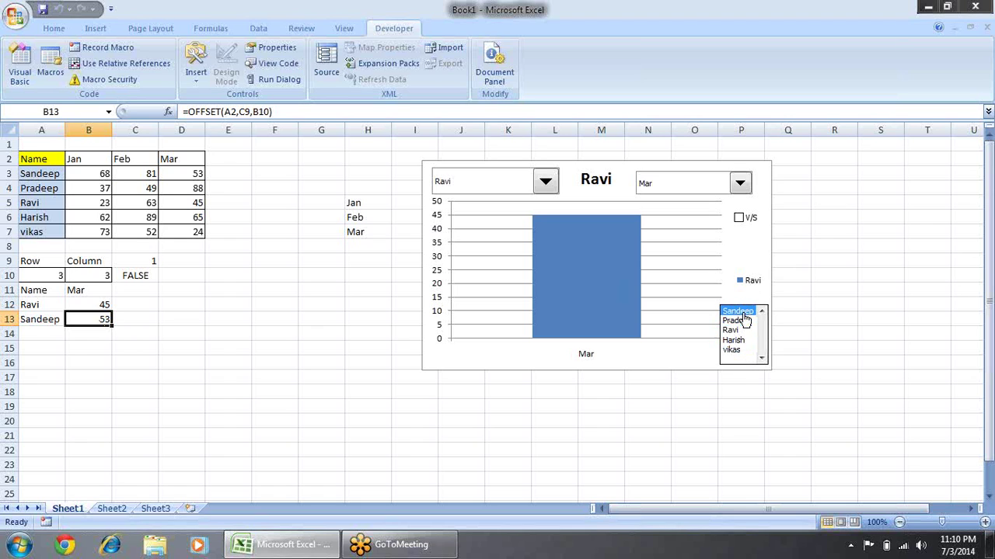
Step: Set the chart's month combo box to Feb and return to the worksheet cells
click(739, 184)
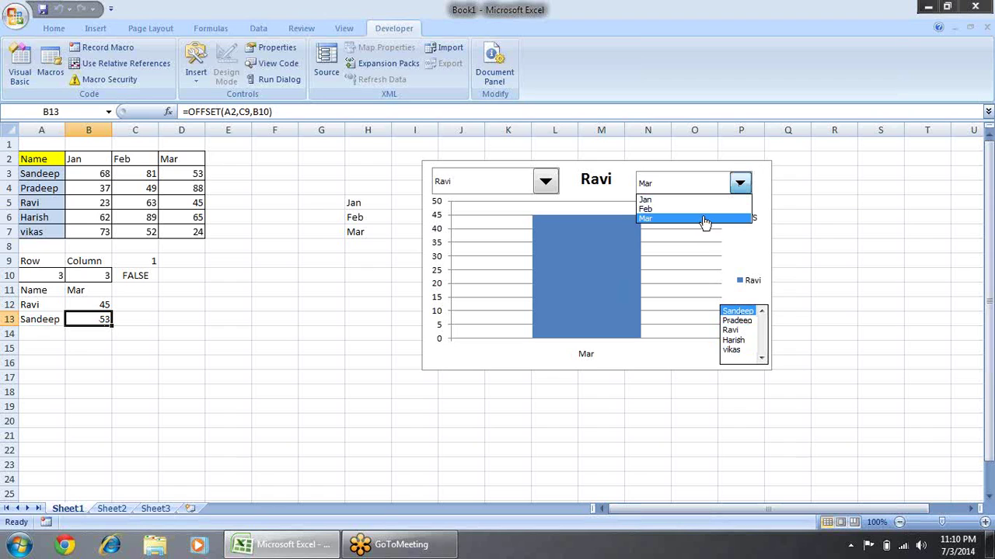
click(702, 210)
click(739, 183)
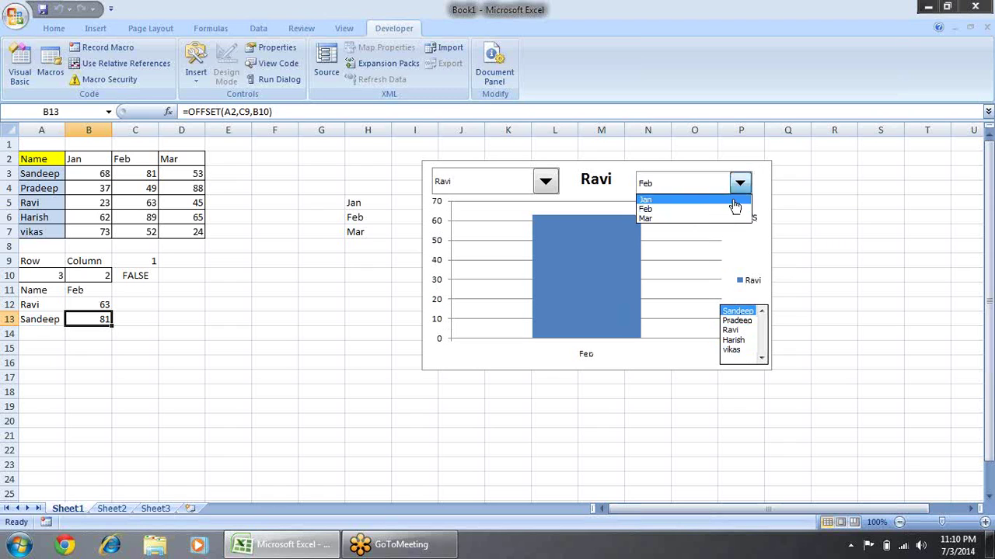
click(727, 208)
click(927, 305)
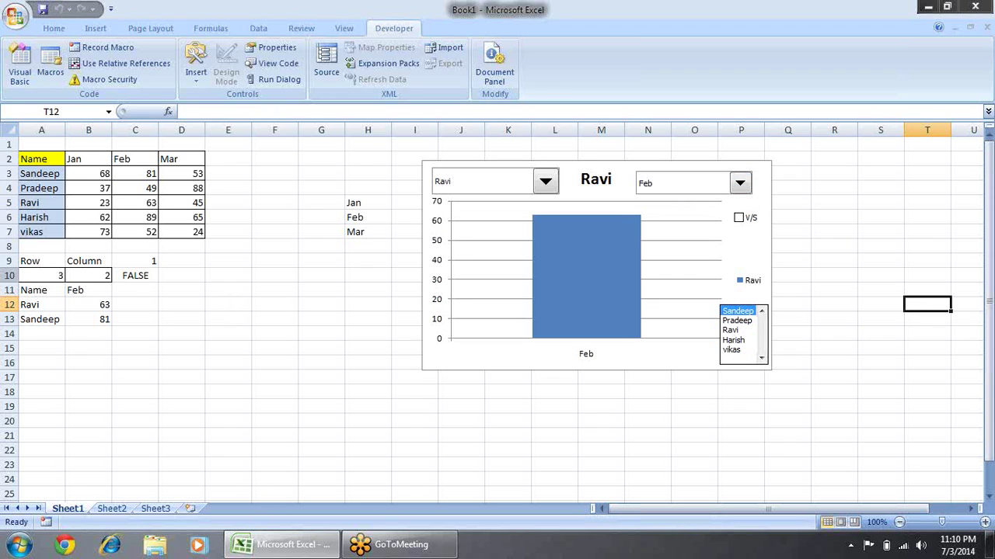
Step: Extend the chart's source data to include A13:B13, enlarge the legend upward and deselect the chart
click(553, 292)
drag(66, 313, 109, 328)
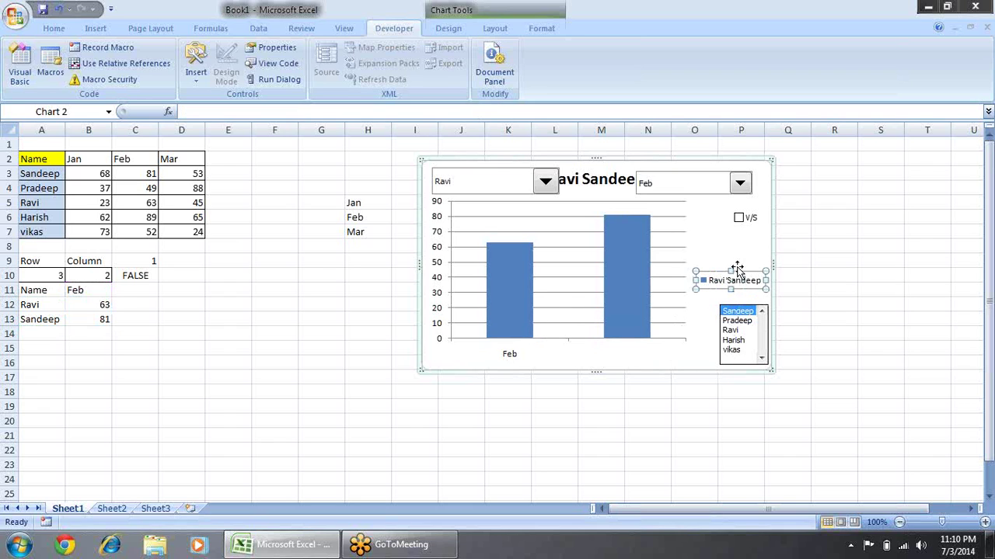
drag(730, 280, 731, 248)
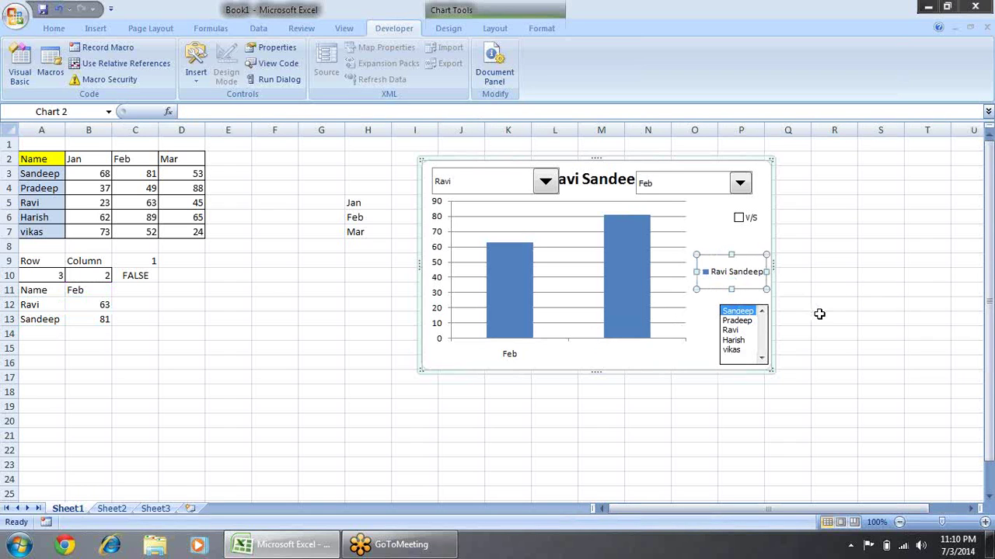
click(819, 314)
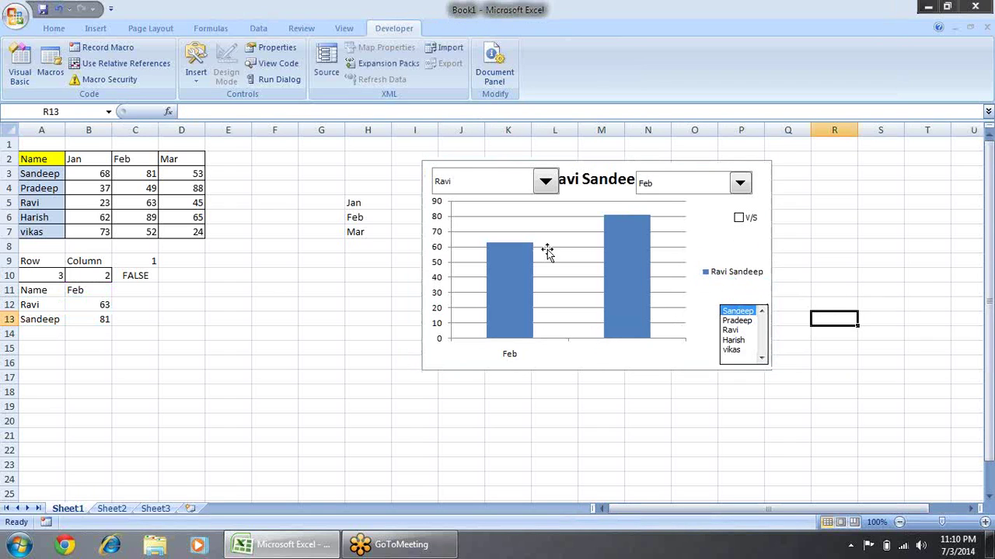
Step: Inspect the OFFSET formulas in cells B12 and B13 that feed the chart
click(117, 317)
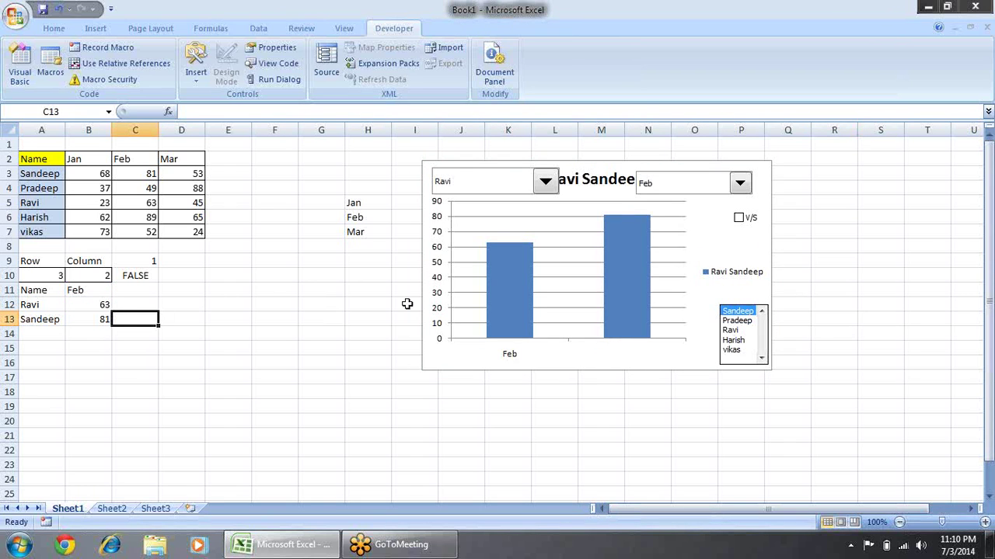
click(100, 306)
click(96, 318)
click(98, 306)
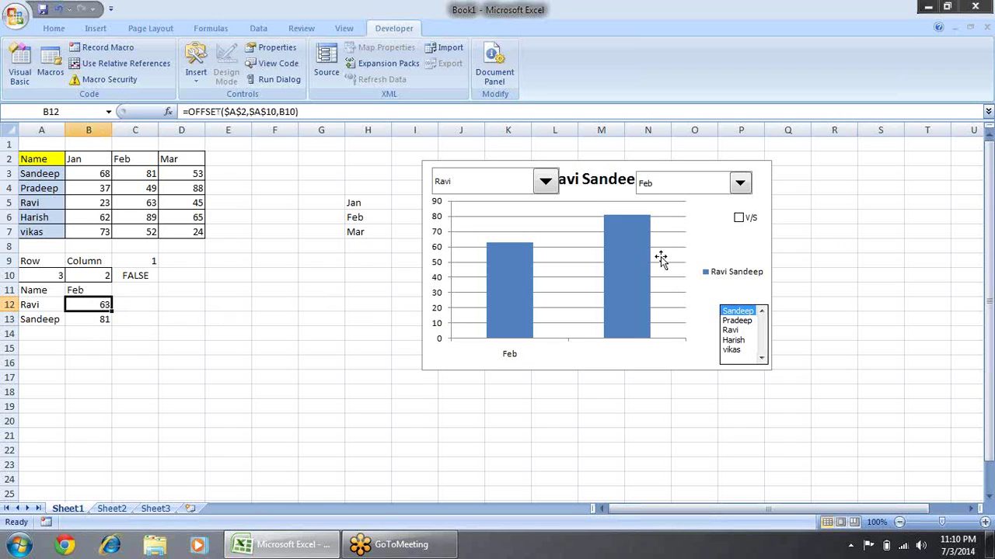
Step: Examine the chart's layout, format and design options, its data series source ranges and its category axis labels
click(590, 222)
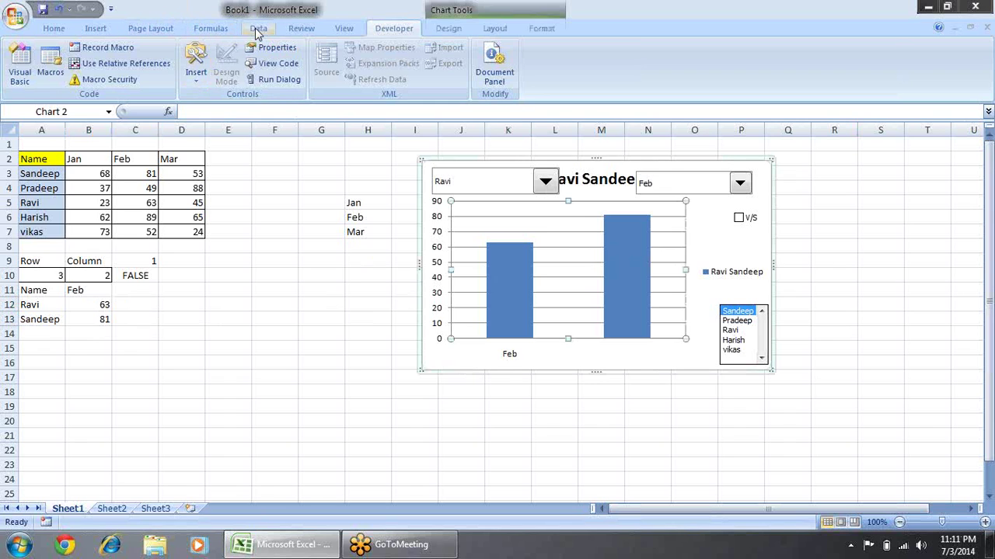
click(460, 35)
click(494, 31)
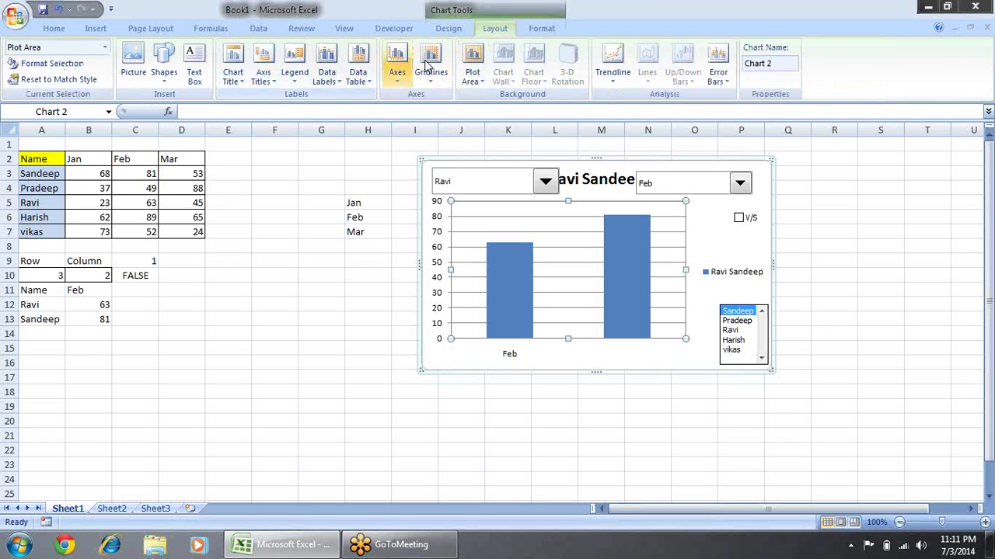
click(540, 31)
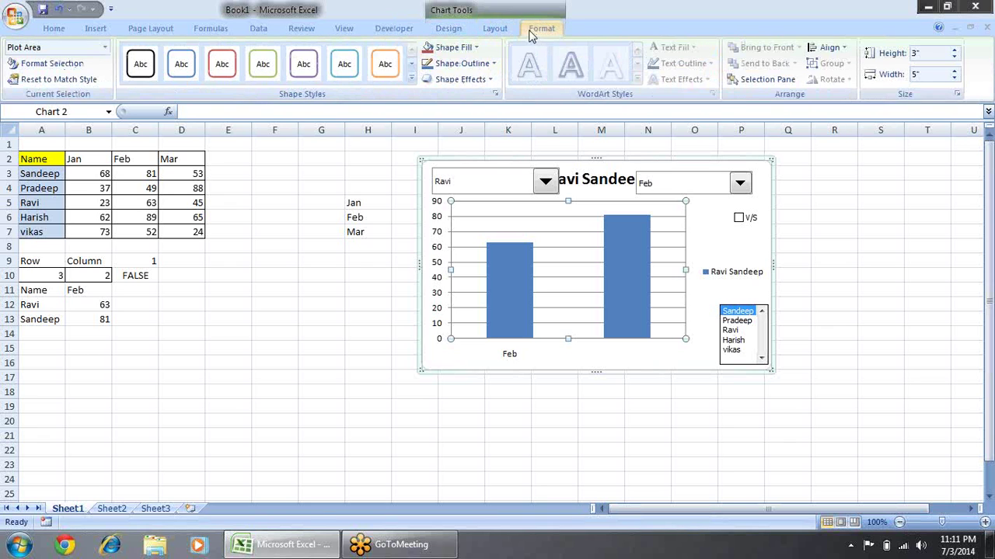
click(462, 31)
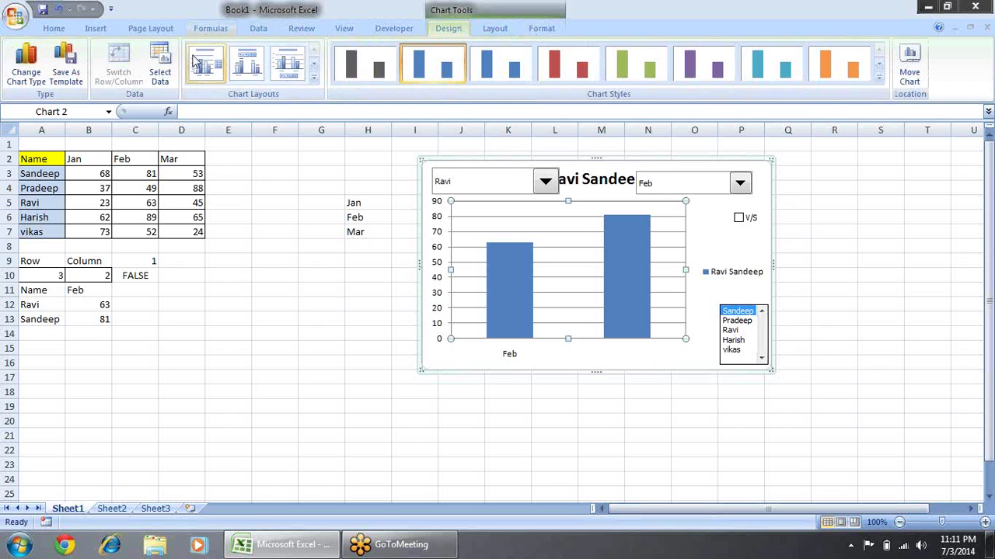
click(608, 260)
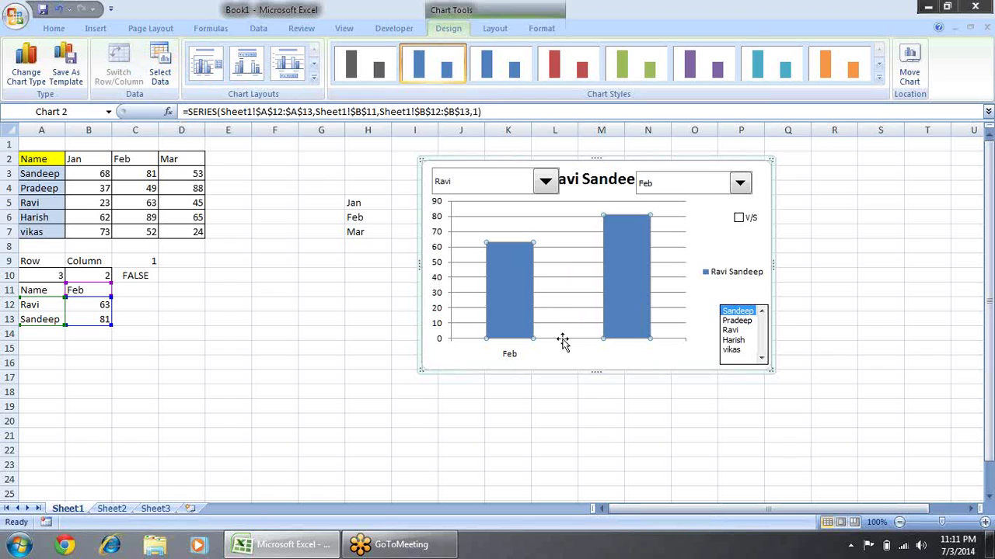
click(398, 315)
click(511, 359)
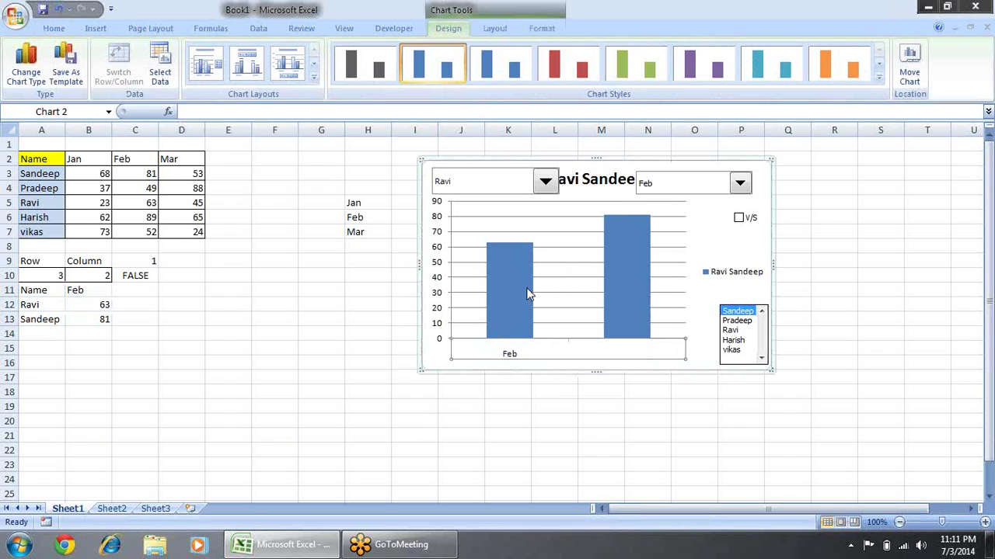
mouse_move(527, 293)
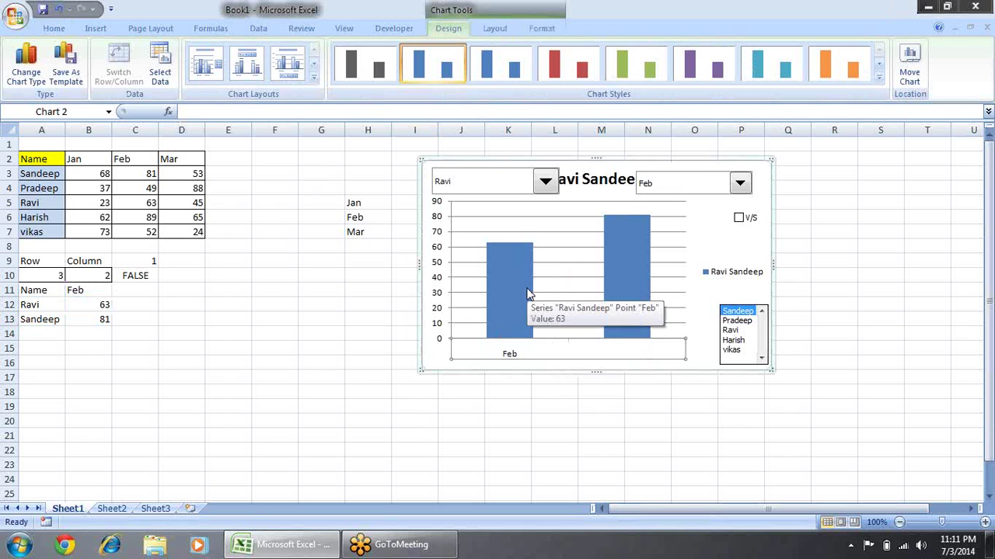
click(666, 232)
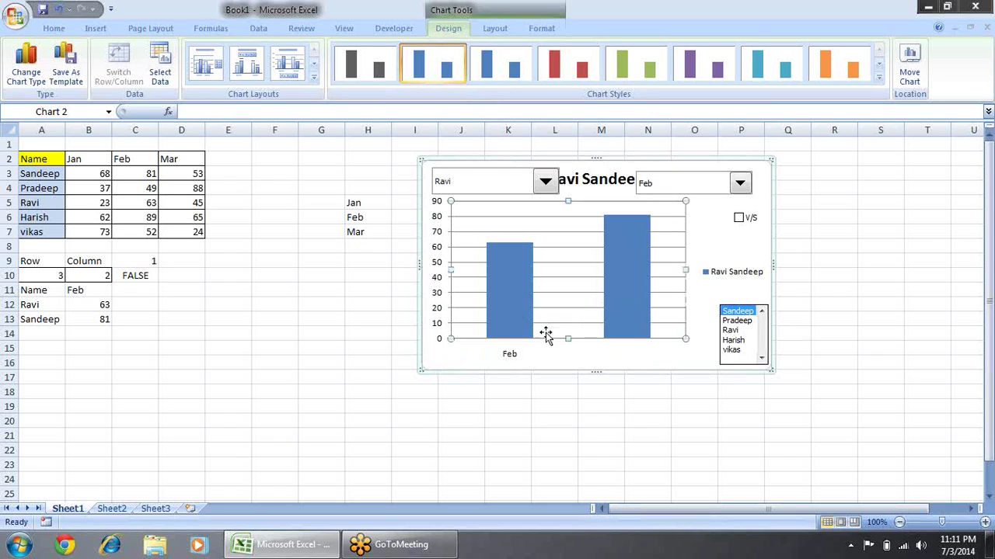
Step: Delete the old chart and insert a 2-D clustered column chart from A11:B13, placed behind the form controls
click(722, 237)
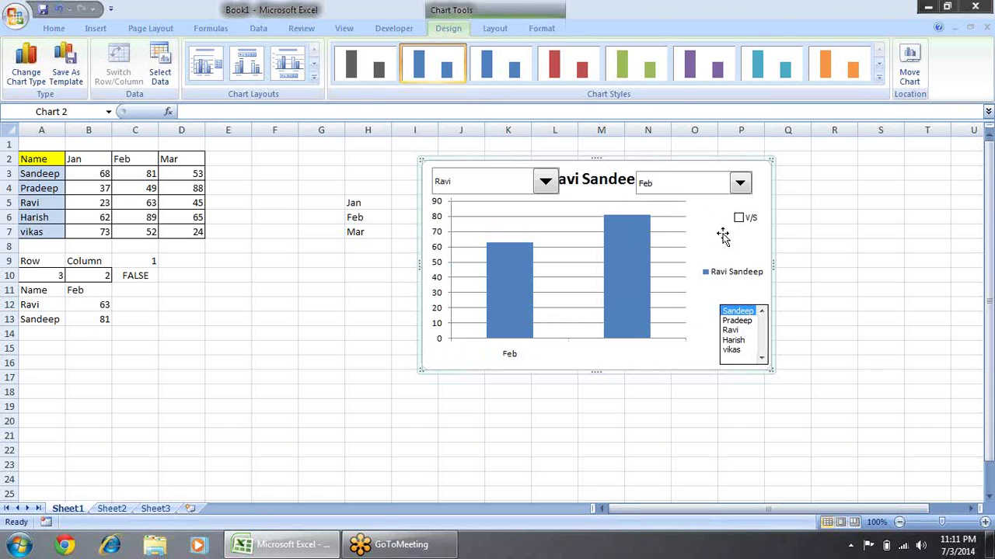
key(Delete)
drag(35, 294, 90, 321)
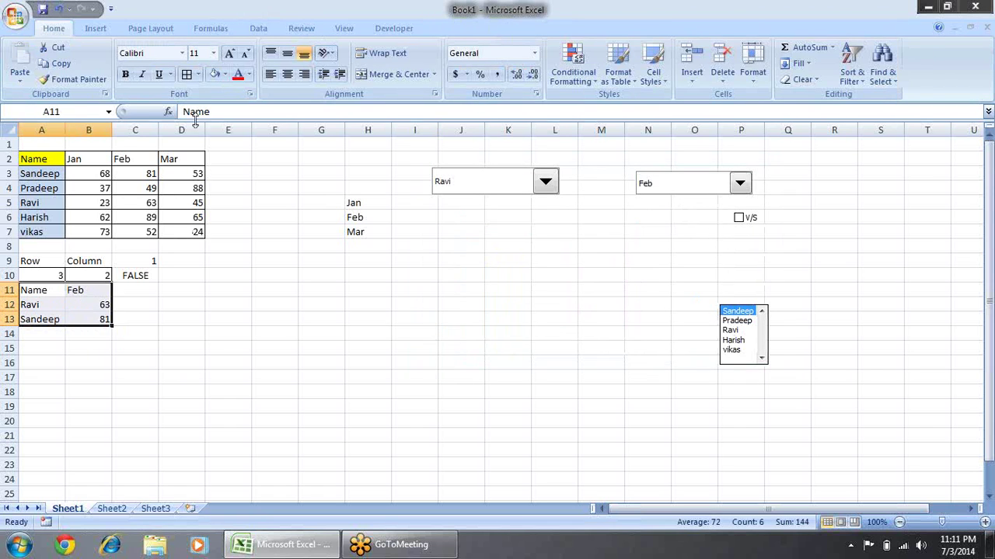
click(87, 31)
click(237, 66)
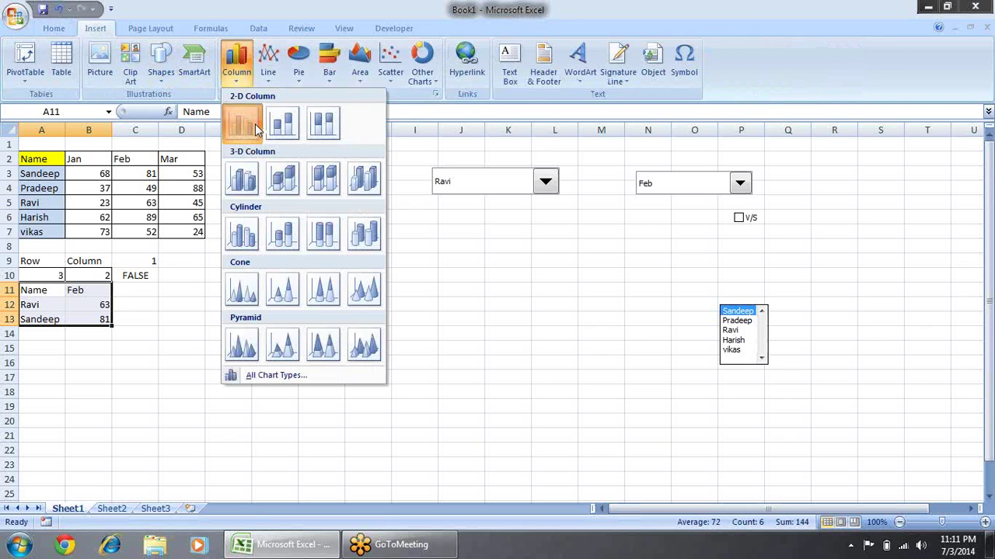
click(244, 123)
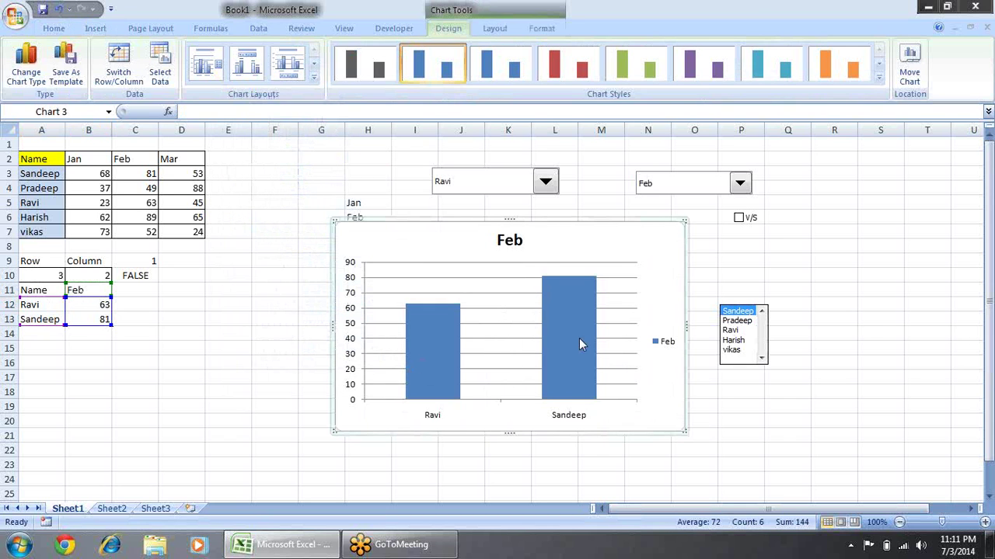
mouse_move(614, 222)
mouse_down()
mouse_move(688, 202)
mouse_move(712, 162)
mouse_move(683, 163)
mouse_up()
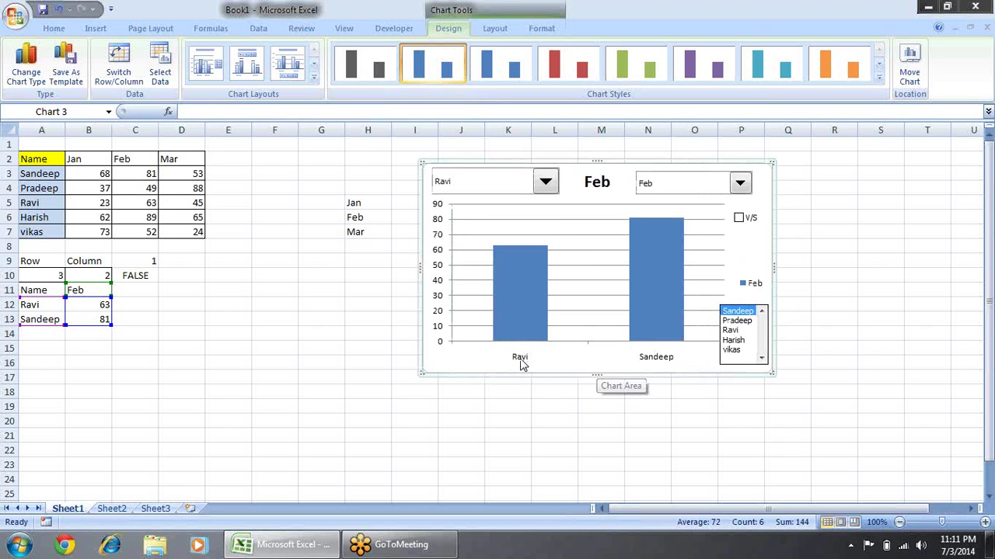
Step: Select the last name in the chart's list box and the second name in the name combo box
click(665, 359)
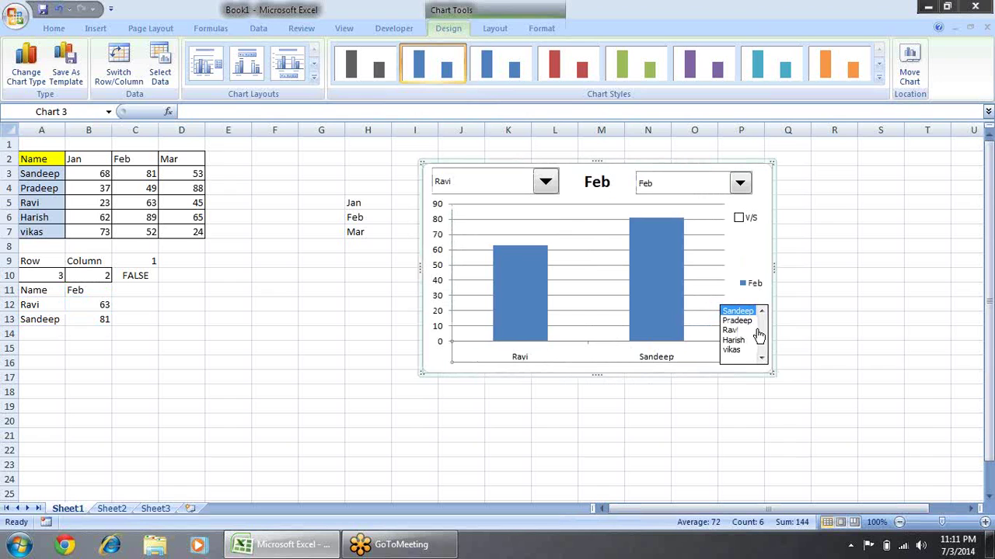
click(733, 350)
mouse_move(734, 334)
mouse_down()
mouse_move(744, 314)
mouse_move(735, 341)
mouse_move(719, 333)
mouse_up()
click(546, 184)
click(515, 213)
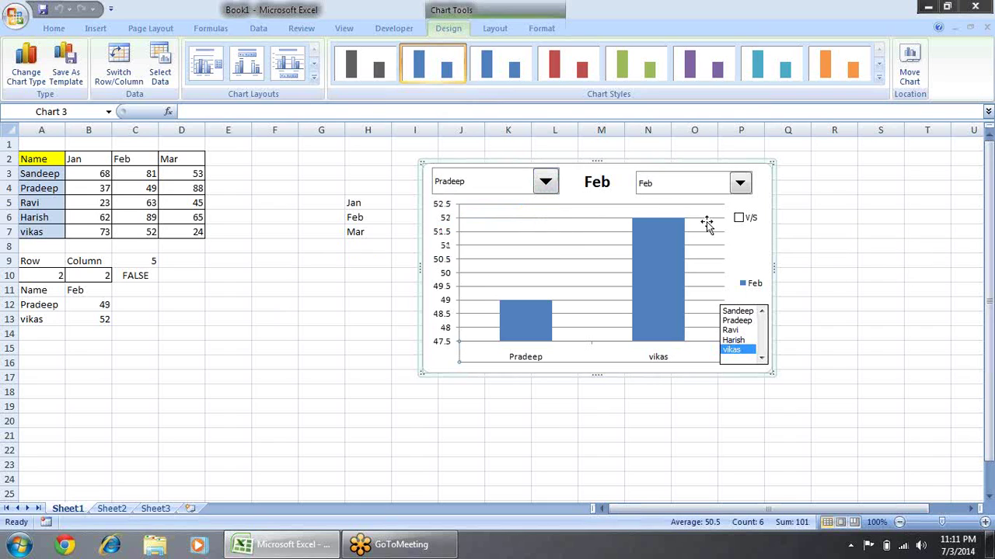
Step: Toggle the V/S check box several times, leaving it checked, and inspect its linked cell C10
click(740, 221)
click(740, 221)
click(739, 219)
click(739, 220)
click(156, 276)
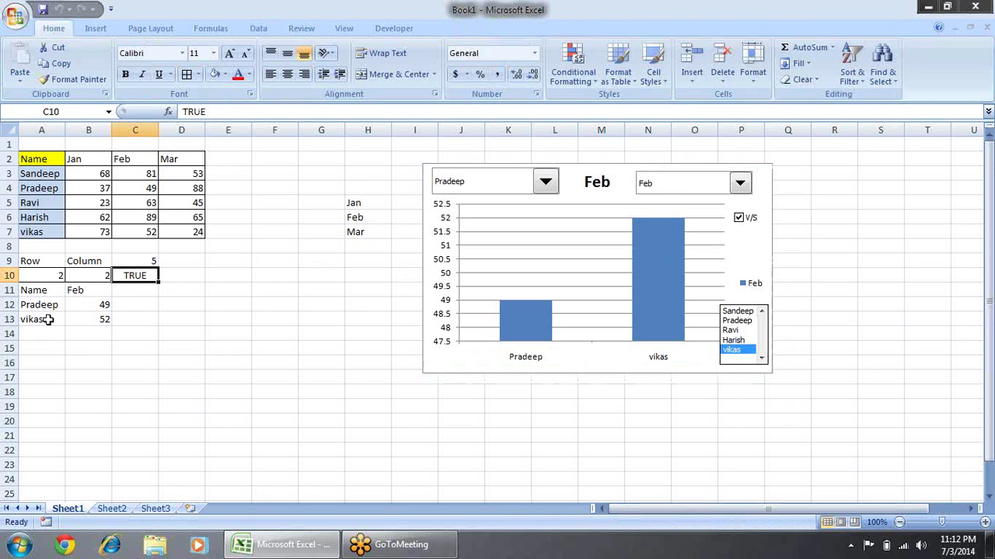
Step: Wrap the formula in A13 in a condition on the check box cell: =IF(C10,OFFSET(A2,C9,0),"")
click(48, 320)
click(190, 111)
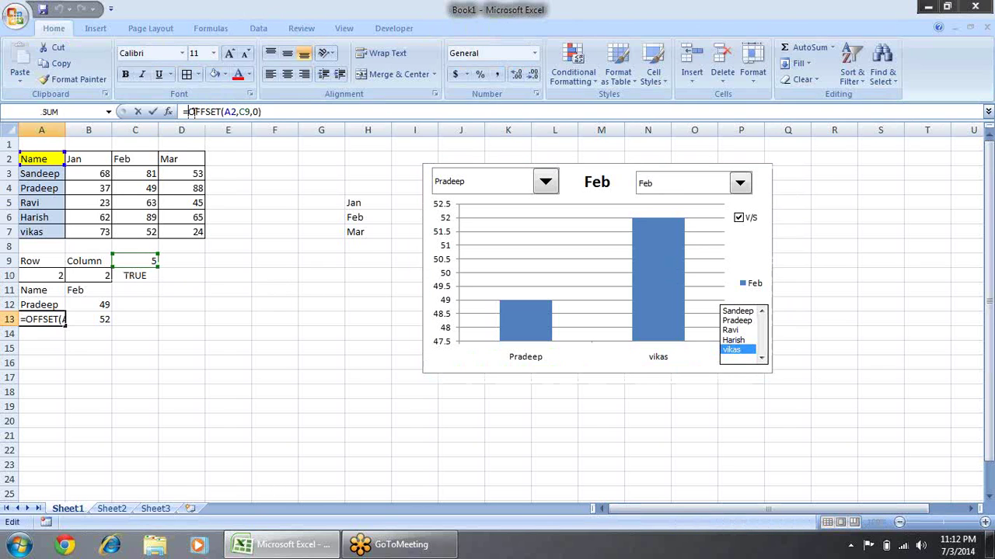
text(IF()
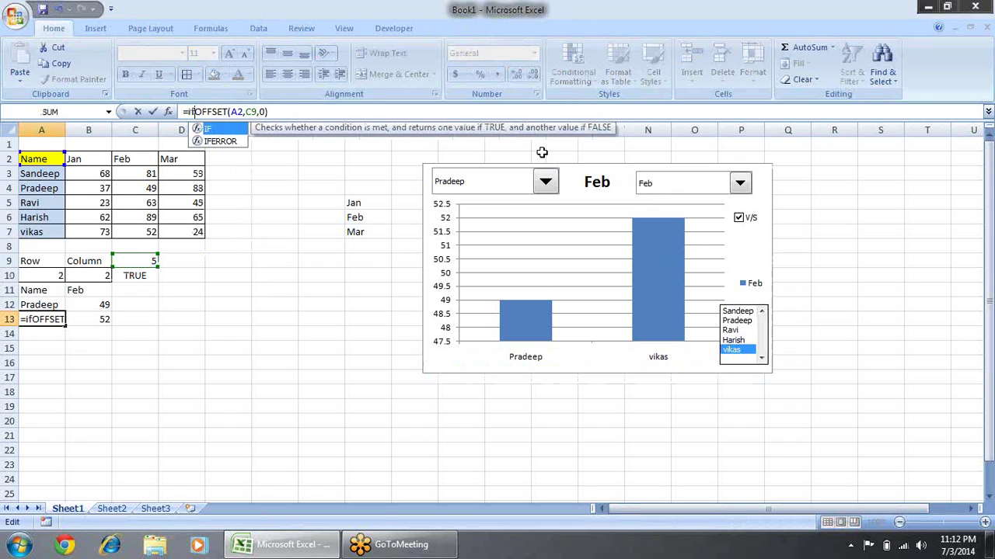
click(145, 276)
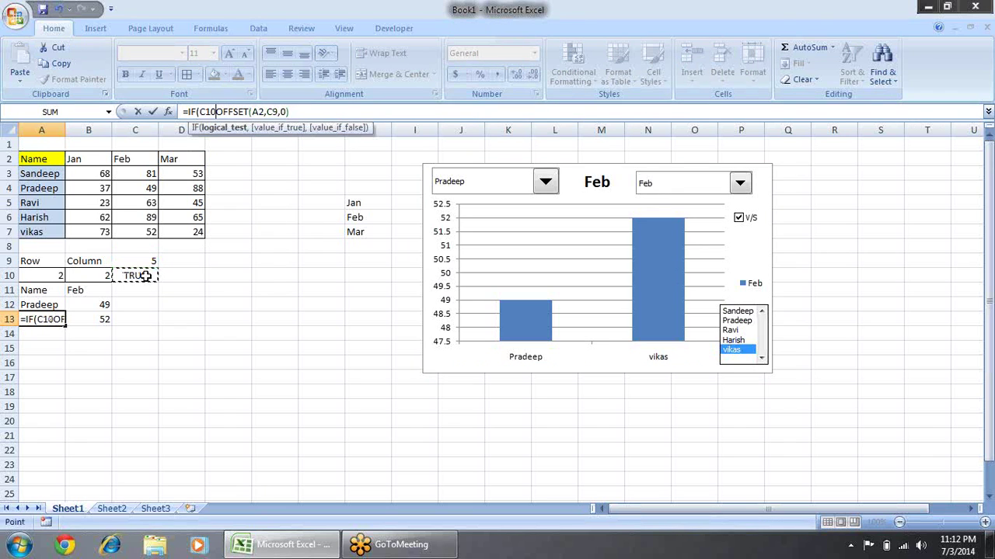
text(,)
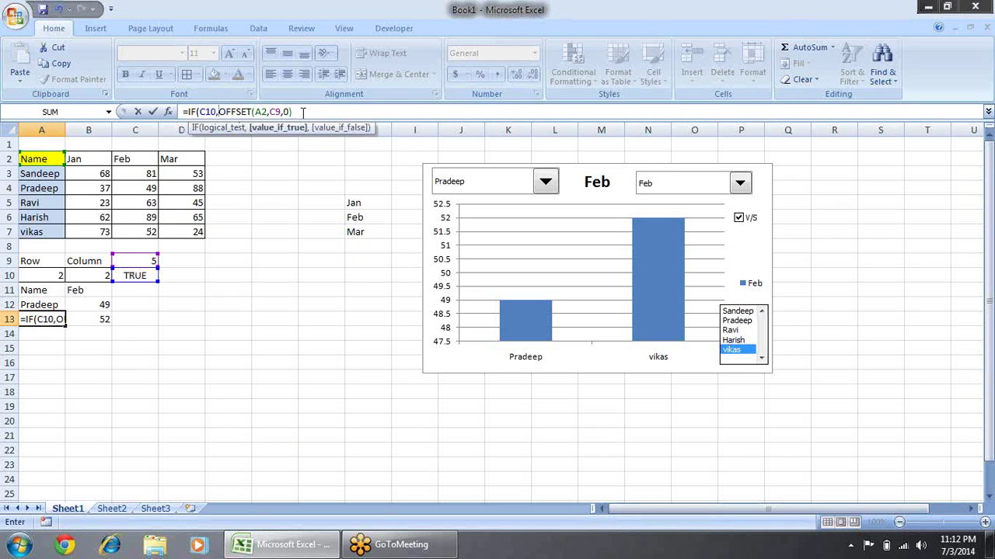
text(,)
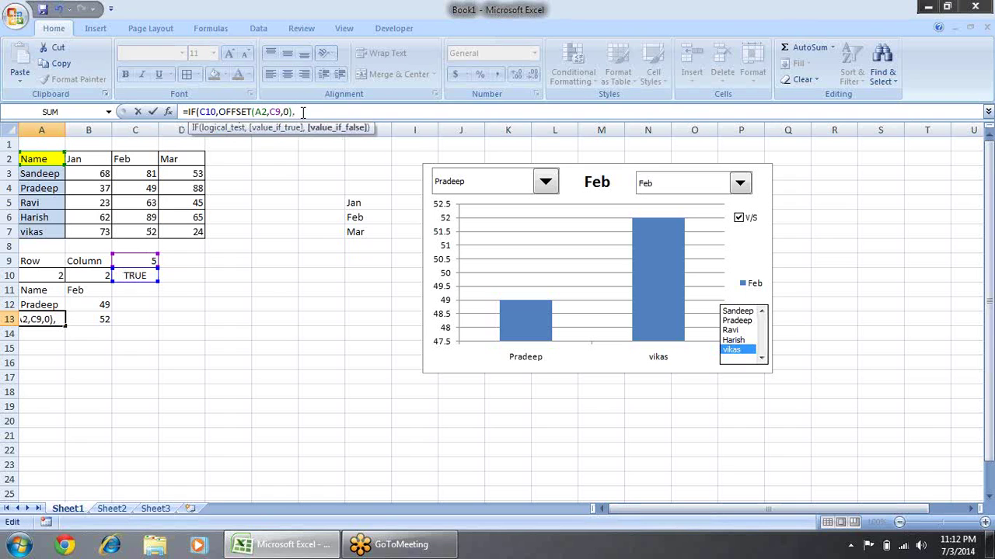
text("")
key(Return)
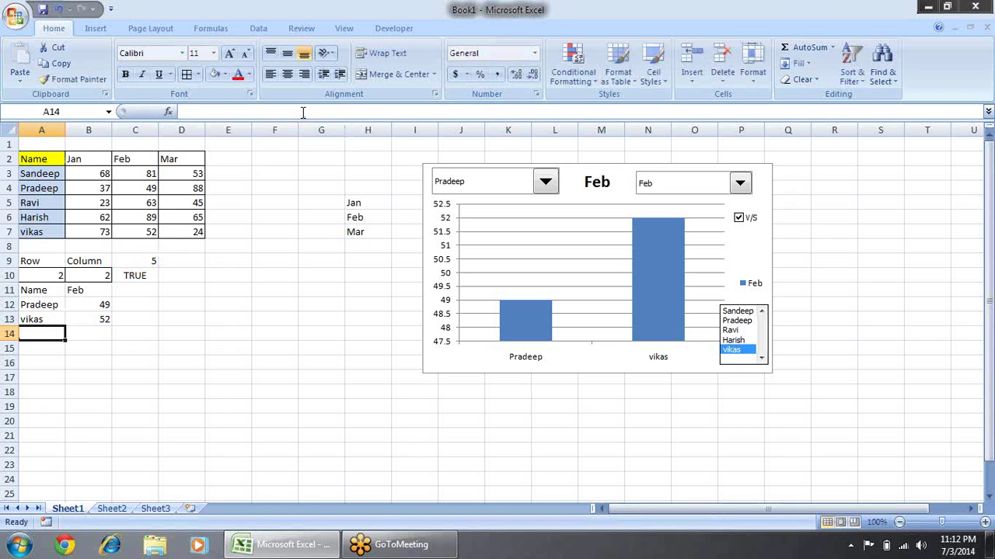
Step: Test the A13 formula by clearing and reselecting the V/S check box
click(38, 320)
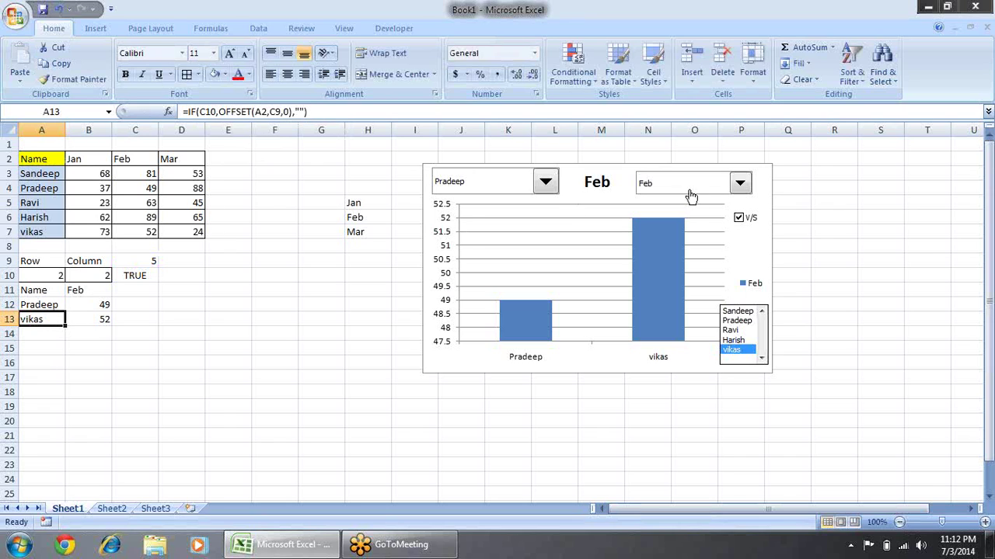
click(740, 219)
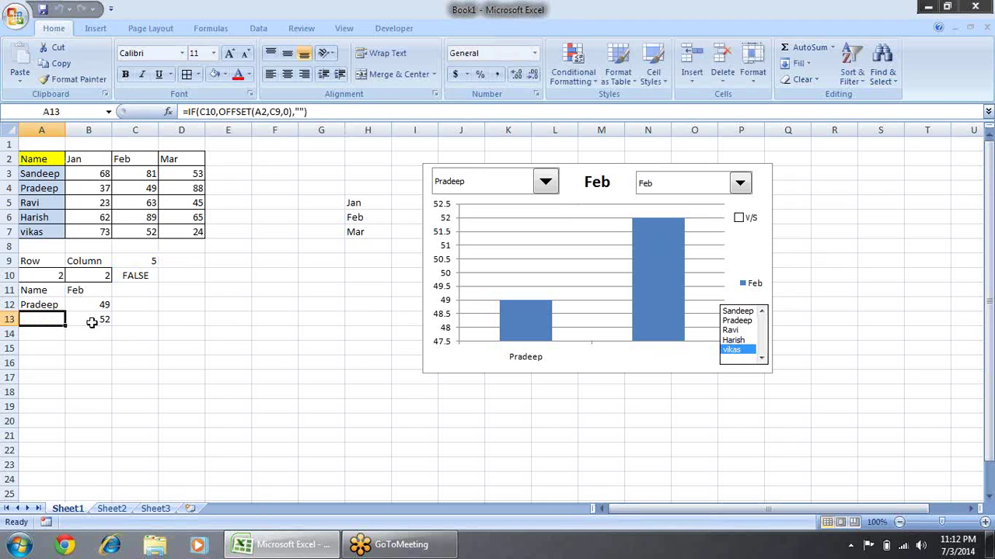
click(739, 219)
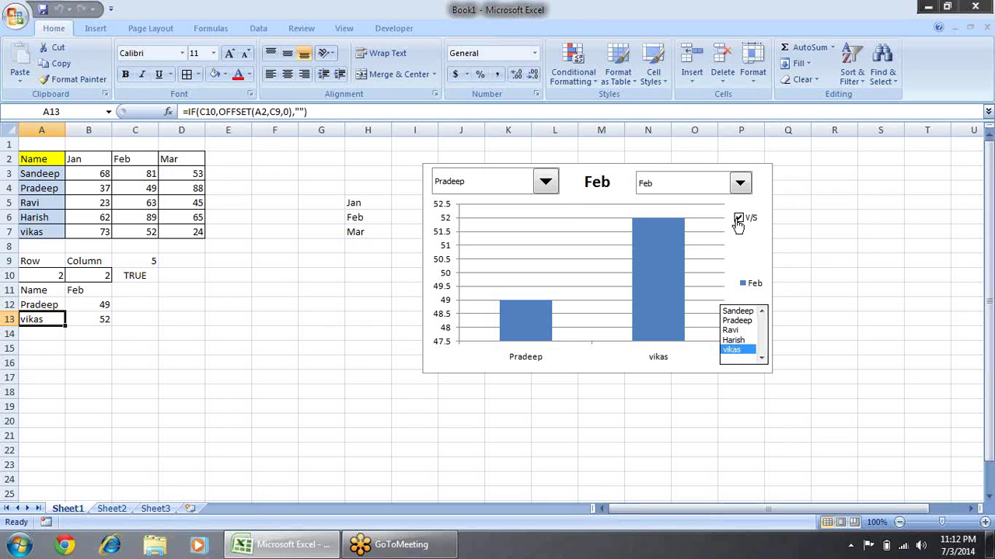
Step: Wrap the formula in B13 in the same condition: =IF(C10,OFFSET(A2,C9,B10),"")
click(97, 319)
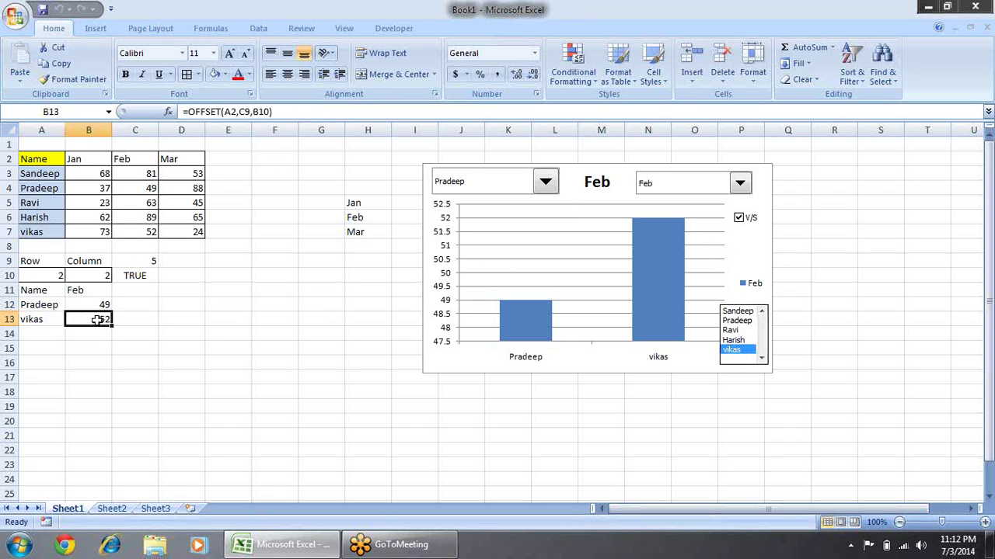
click(188, 112)
text(IF()
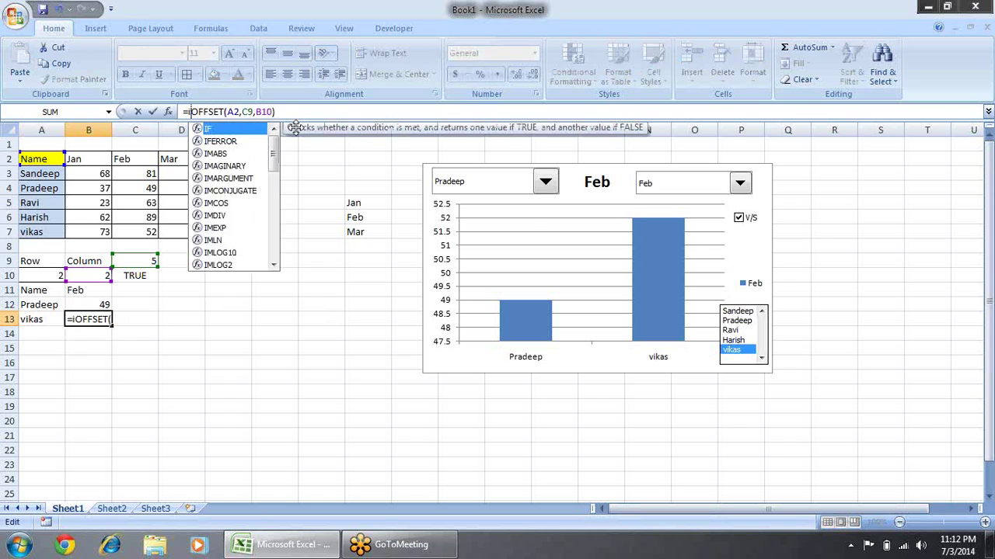
click(130, 277)
text(,)
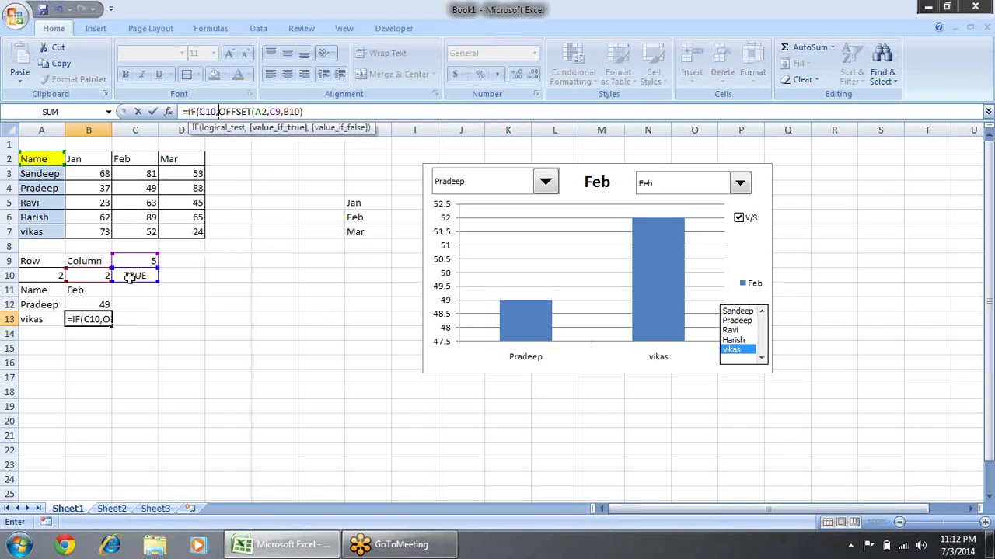
click(320, 111)
text(,"")
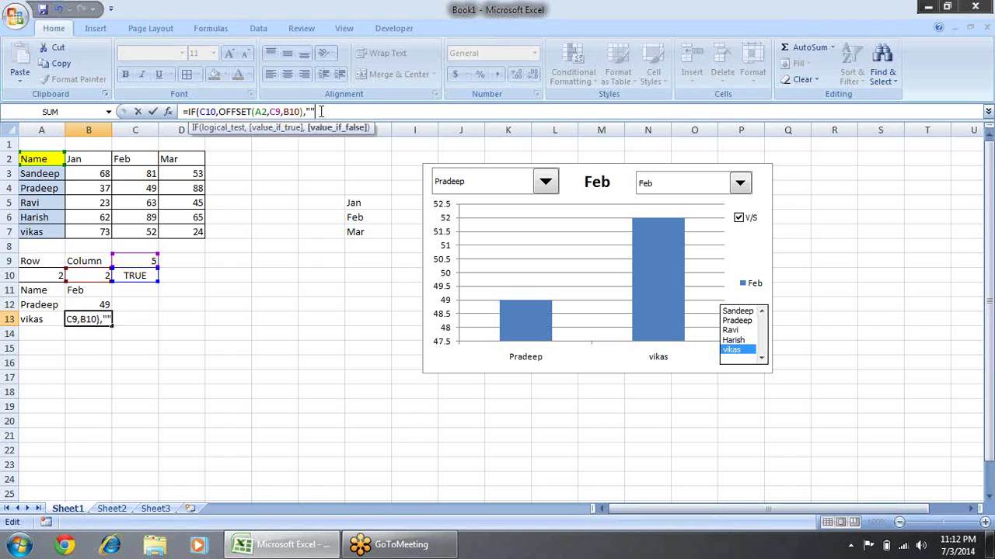
text())
key(Return)
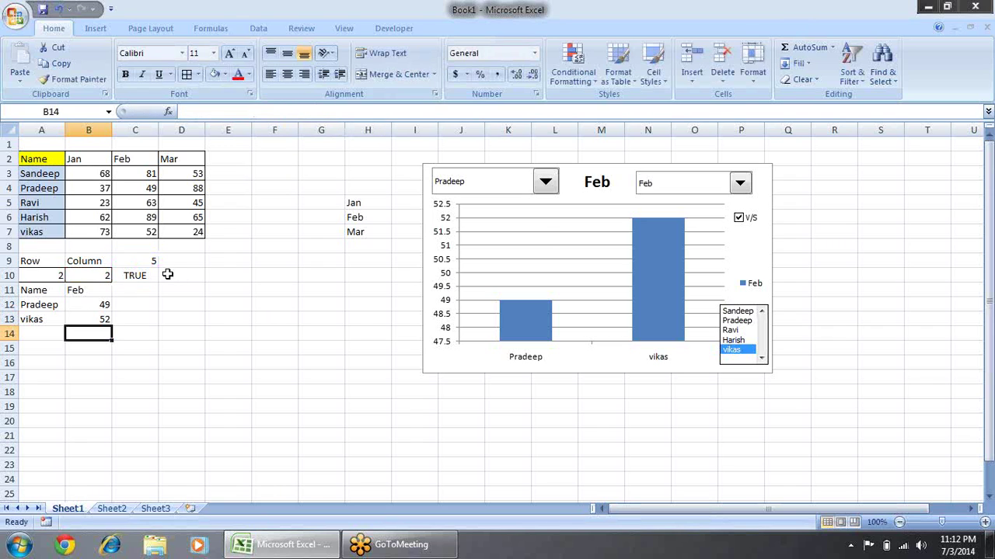
Step: Toggle the V/S check box repeatedly to test the second column in the chart, leaving it unchecked
click(738, 217)
click(738, 217)
click(738, 218)
click(739, 219)
click(739, 218)
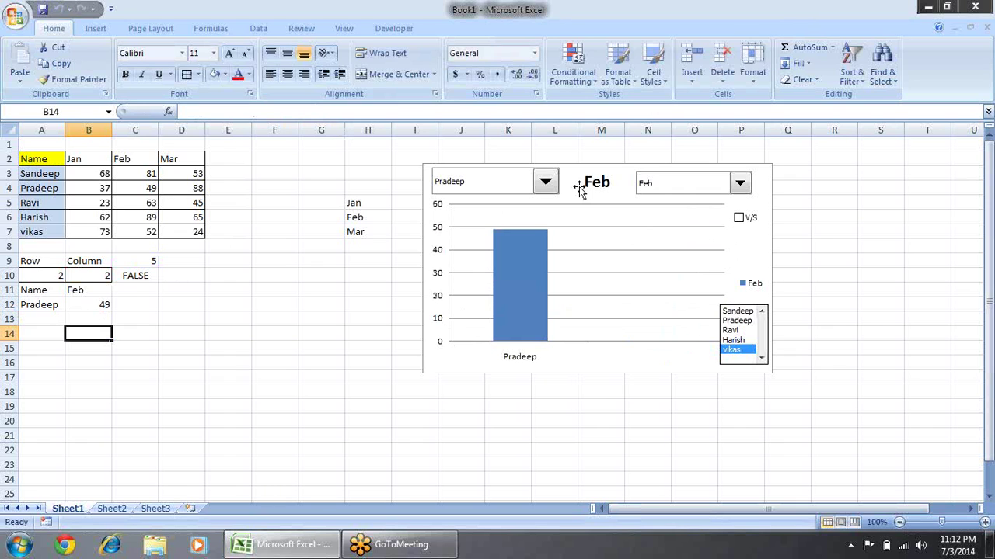
Step: Set the name combo box to the third name and turn the V/S comparison on
click(547, 182)
click(532, 216)
click(547, 185)
click(530, 220)
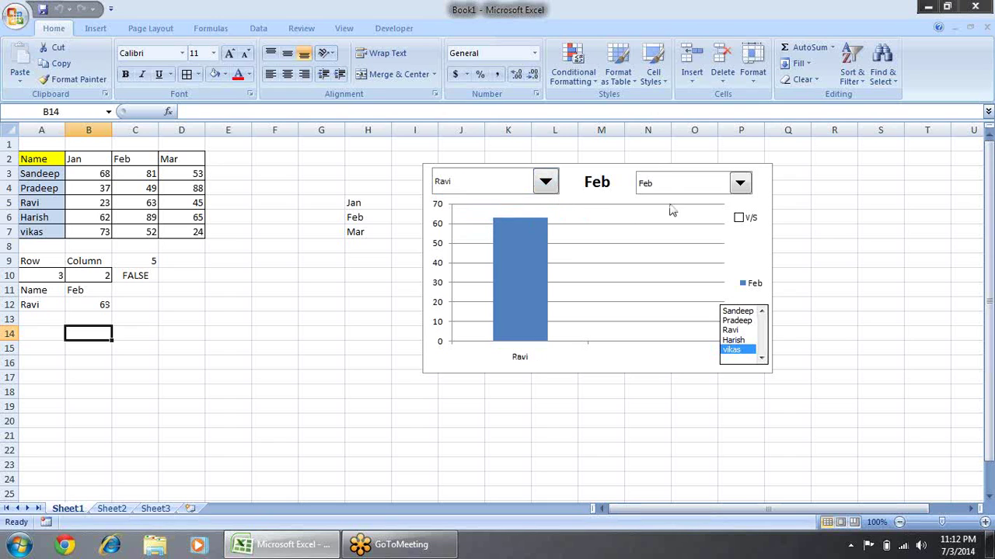
click(739, 220)
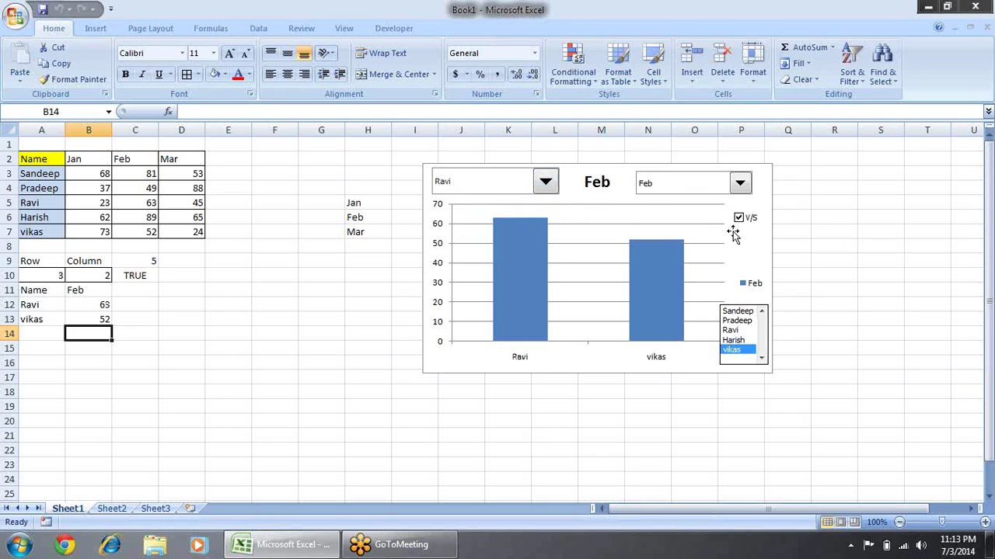
Step: Try several comparison names in the list box, finishing with the fourth, and set the month combo box to Jan
click(742, 341)
click(736, 320)
click(736, 311)
click(737, 341)
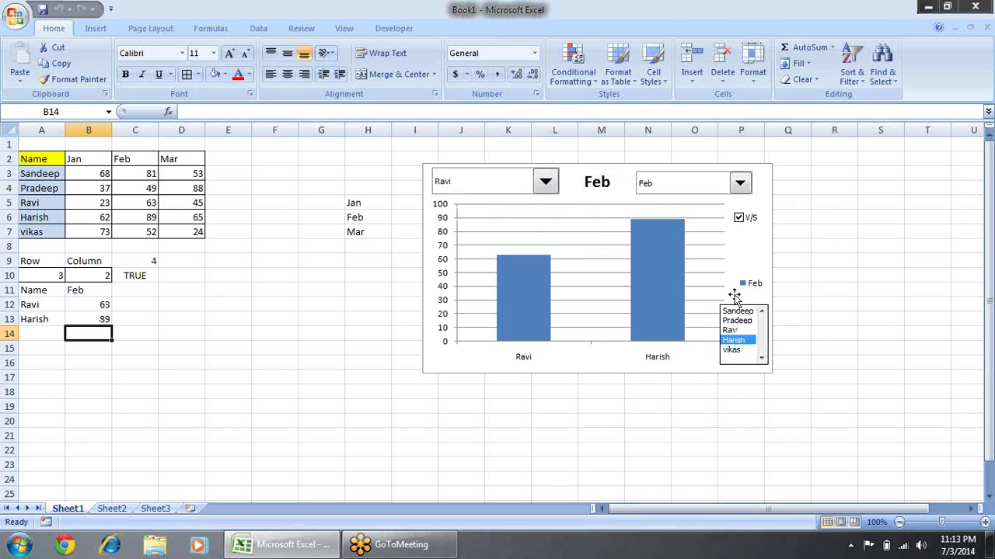
click(738, 183)
click(714, 201)
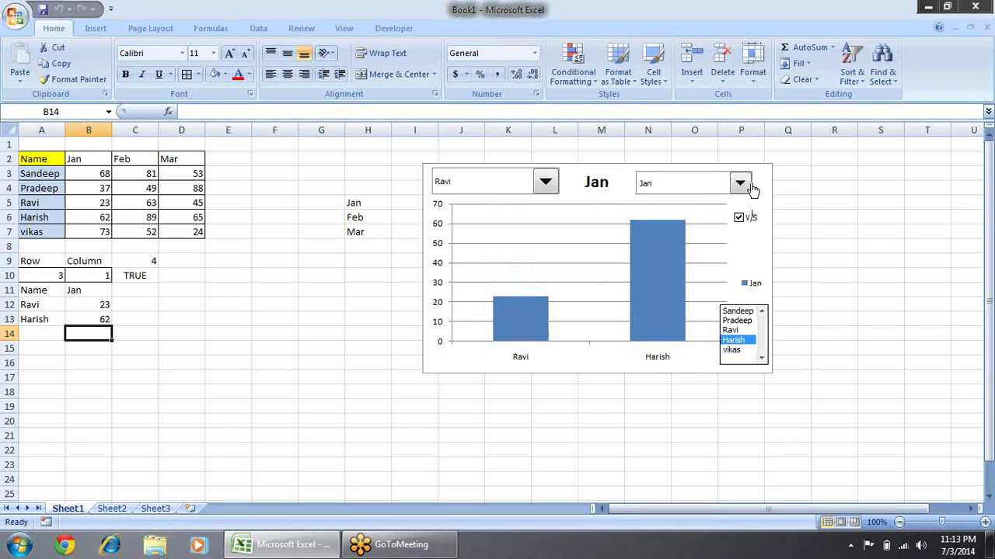
Step: Set the month combo box on the chart to Feb and return the focus to an empty worksheet cell
click(740, 184)
click(715, 210)
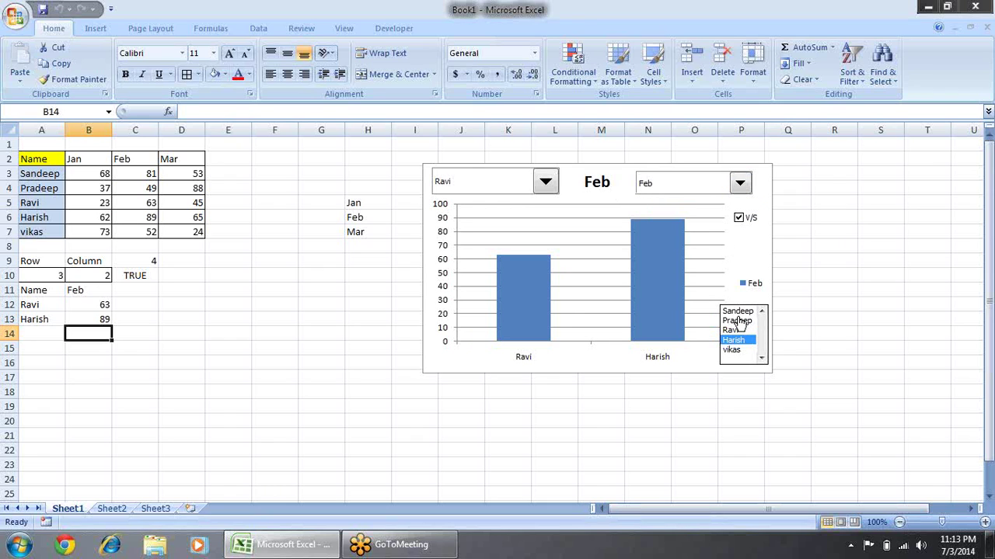
click(278, 302)
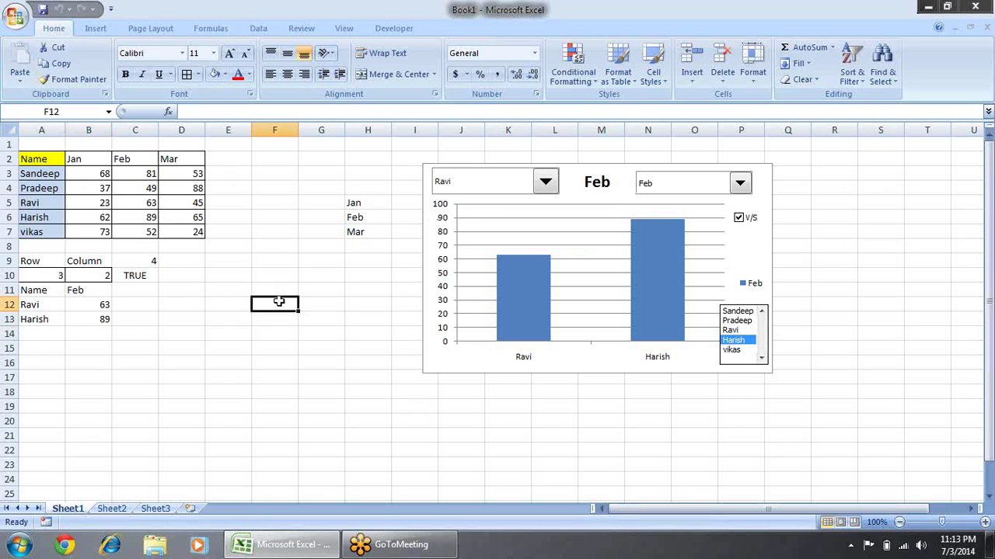
Step: Insert a spin button form control across columns G and H, spanning about rows 9 to 14
click(395, 30)
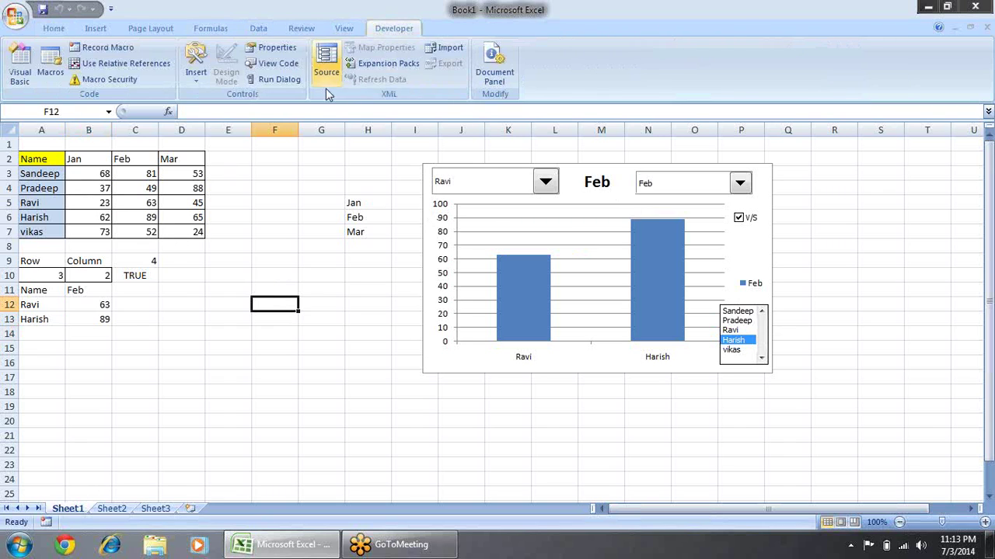
click(199, 84)
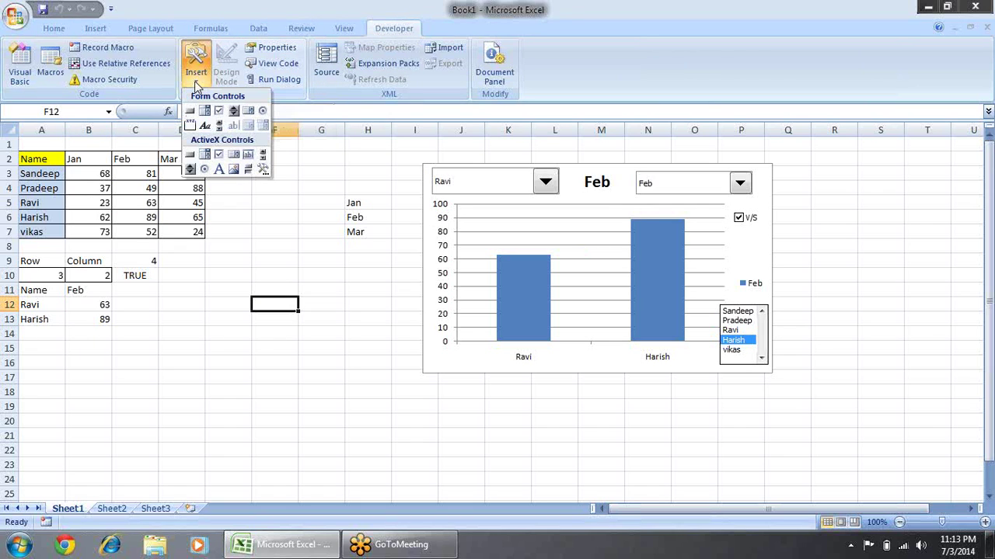
click(234, 112)
drag(329, 255, 366, 335)
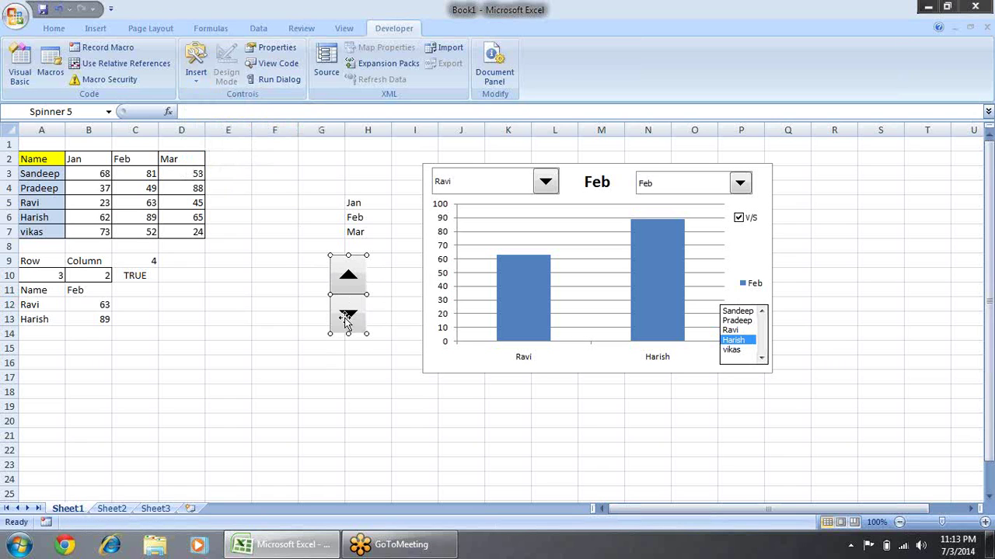
Step: Set the spin button's current value to 1, minimum to 1 and maximum to 5, and link it to cell A10
right_click(347, 303)
click(391, 410)
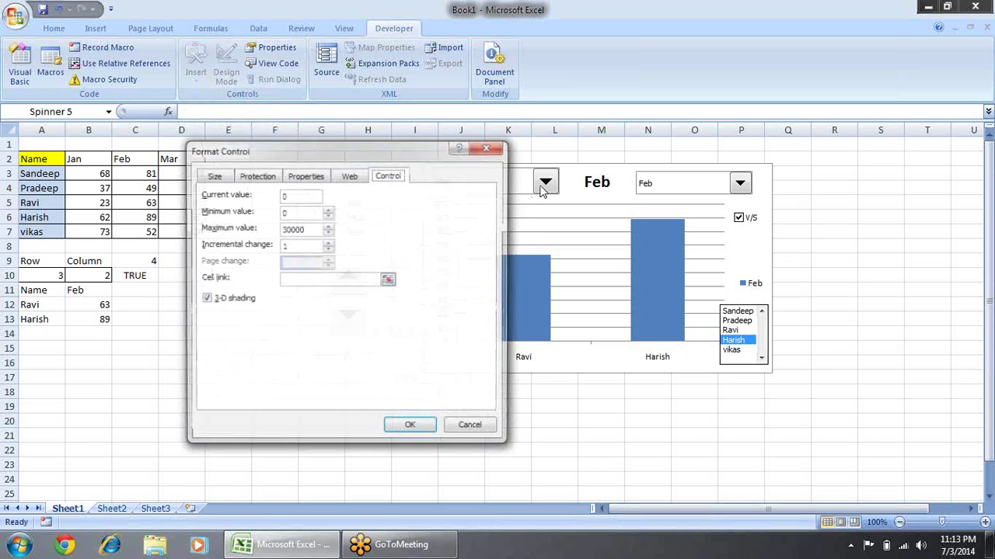
drag(350, 154, 631, 201)
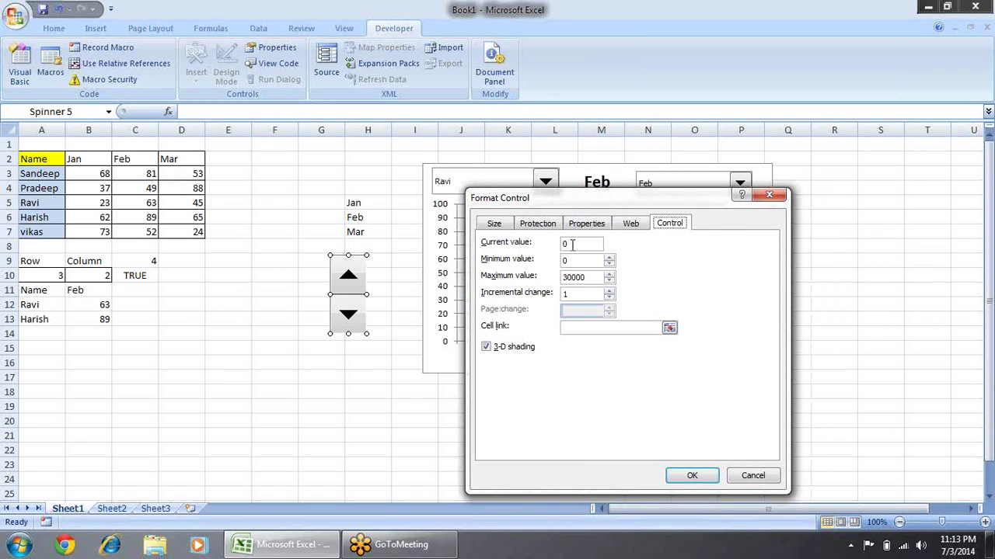
drag(572, 248, 554, 249)
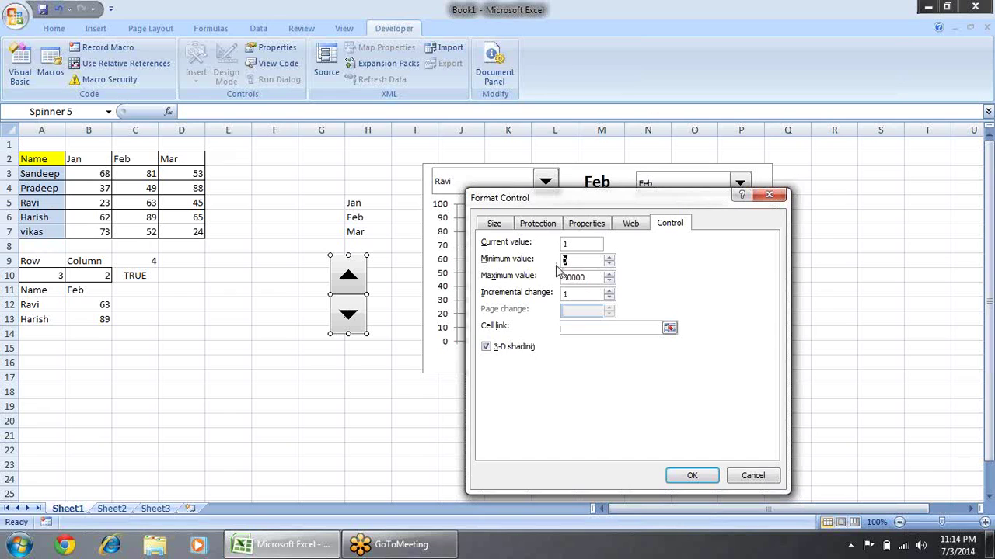
text(1)
key(Tab)
text(5)
click(669, 328)
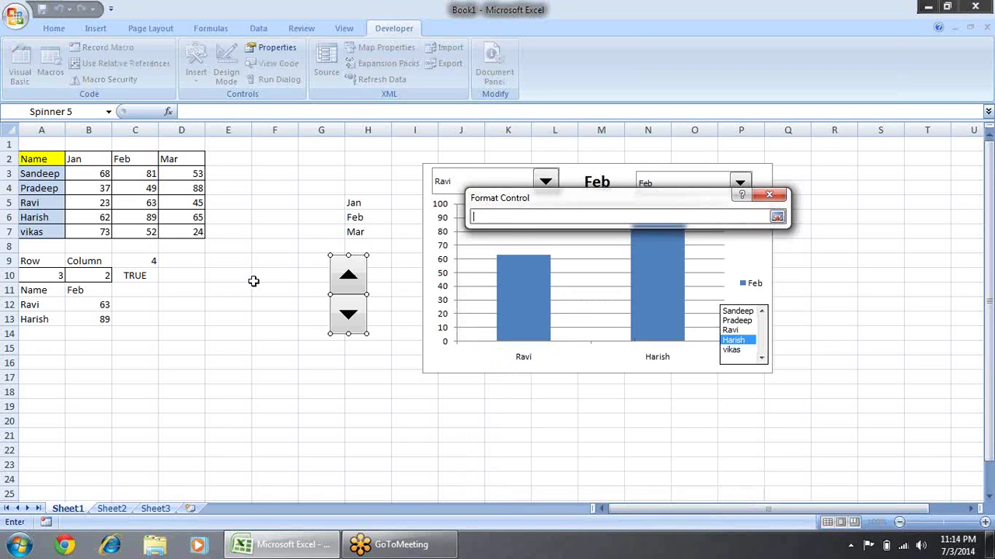
click(35, 277)
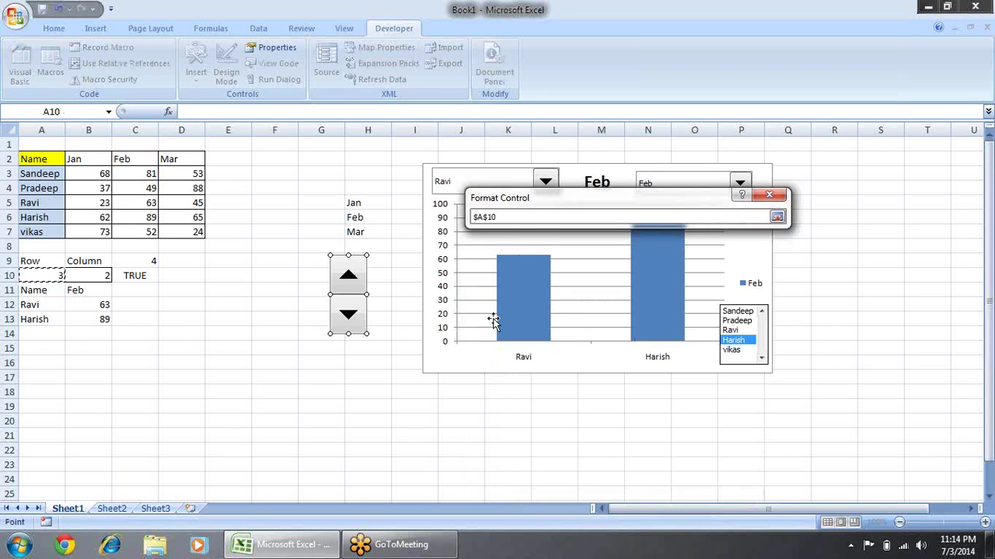
key(Return)
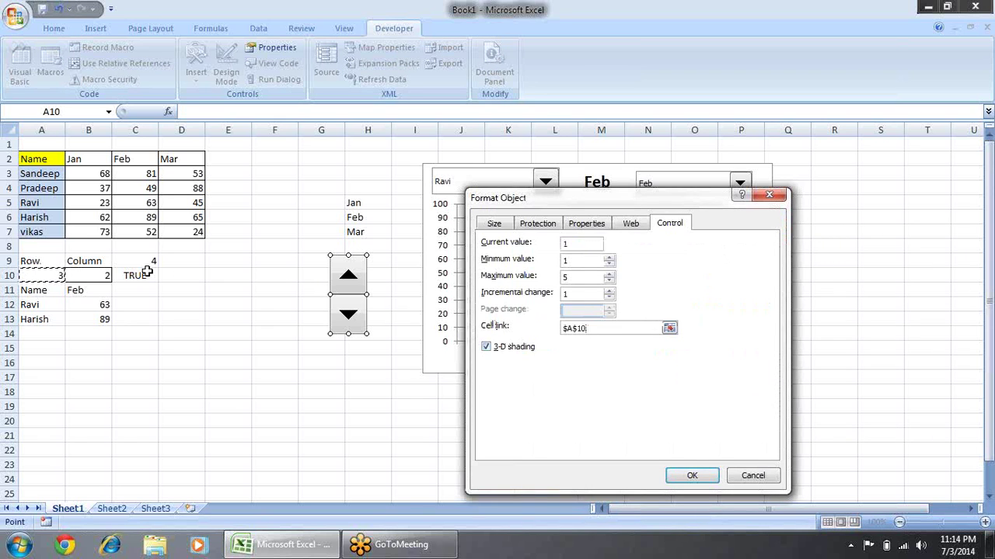
click(693, 474)
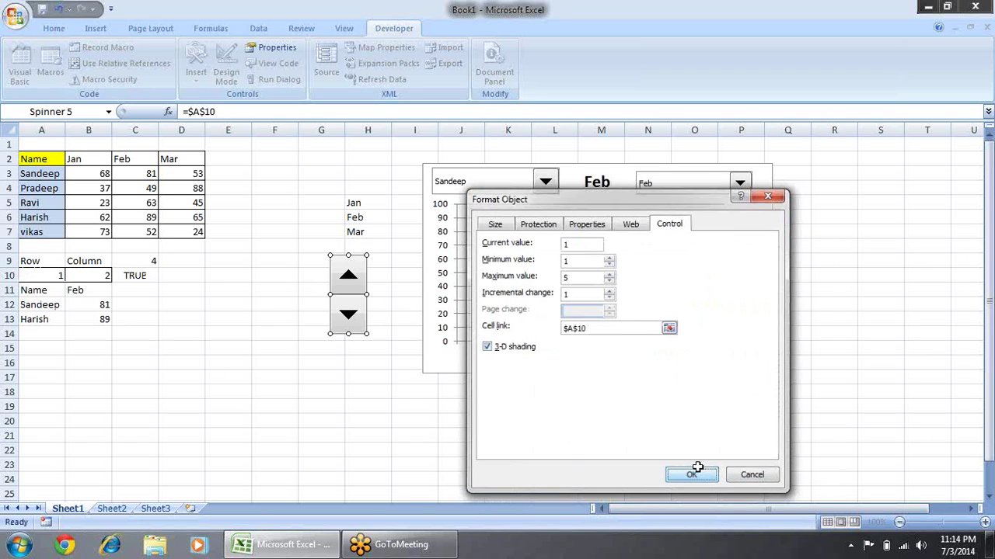
Step: Step the spin button up and down repeatedly to test the chart's first name, finishing on the third name
click(830, 319)
click(351, 316)
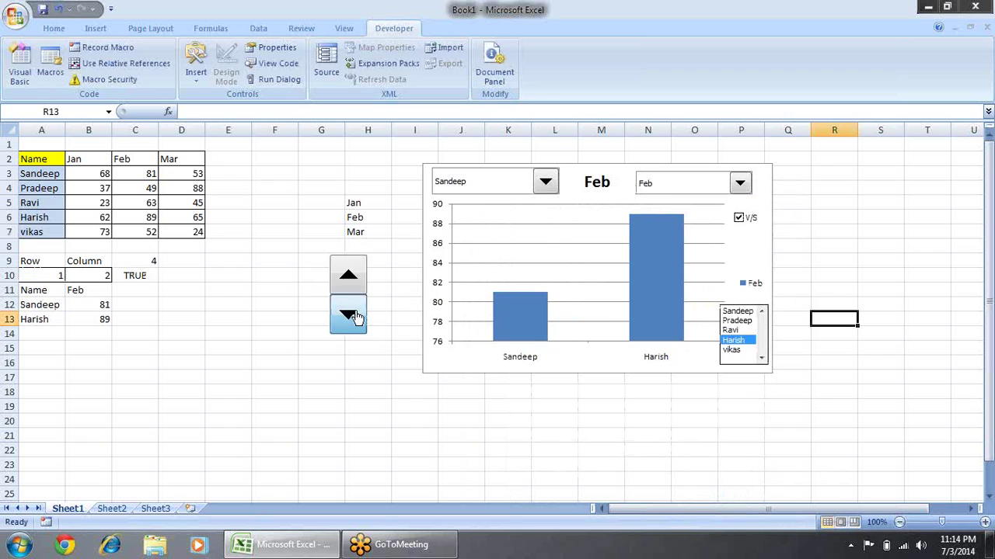
click(351, 278)
click(351, 278)
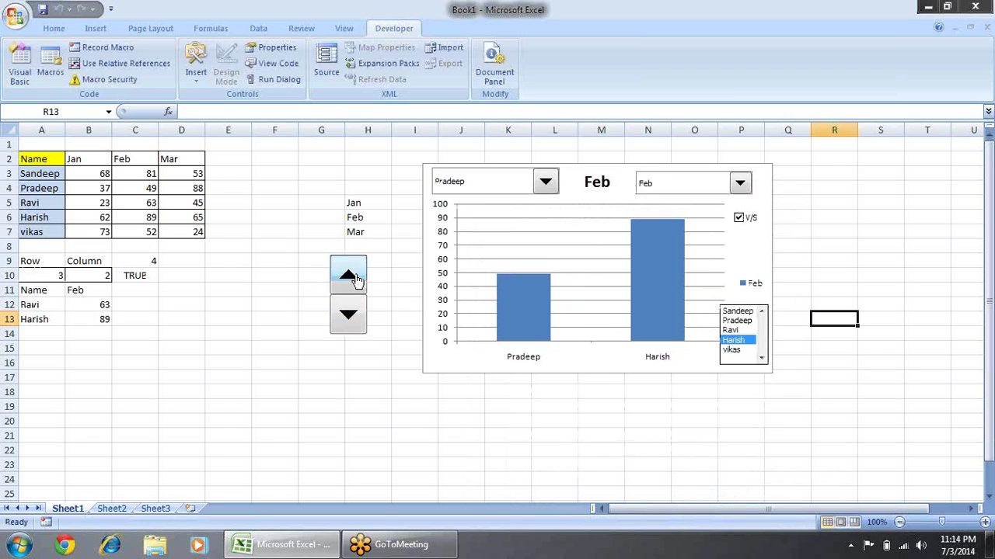
click(351, 278)
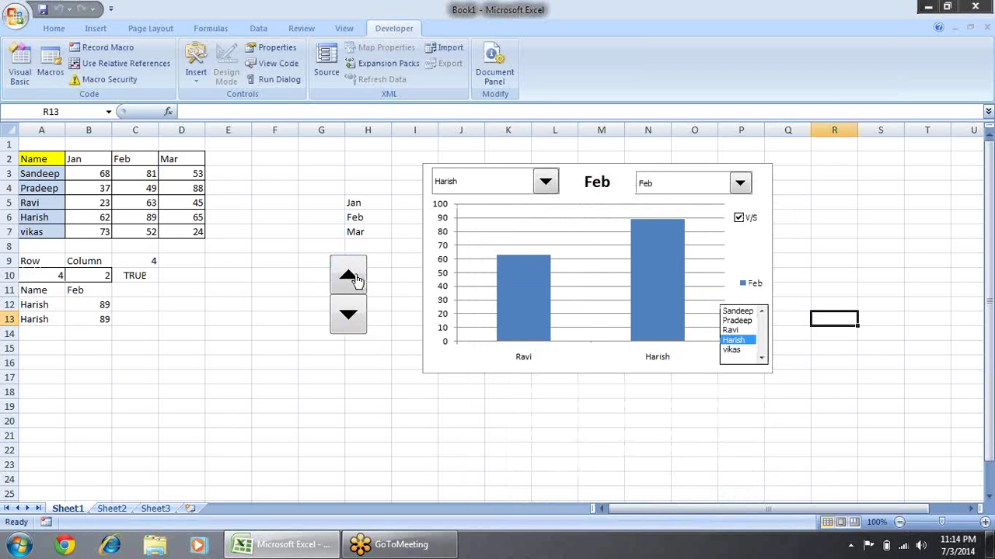
click(351, 316)
click(352, 317)
click(351, 316)
click(351, 316)
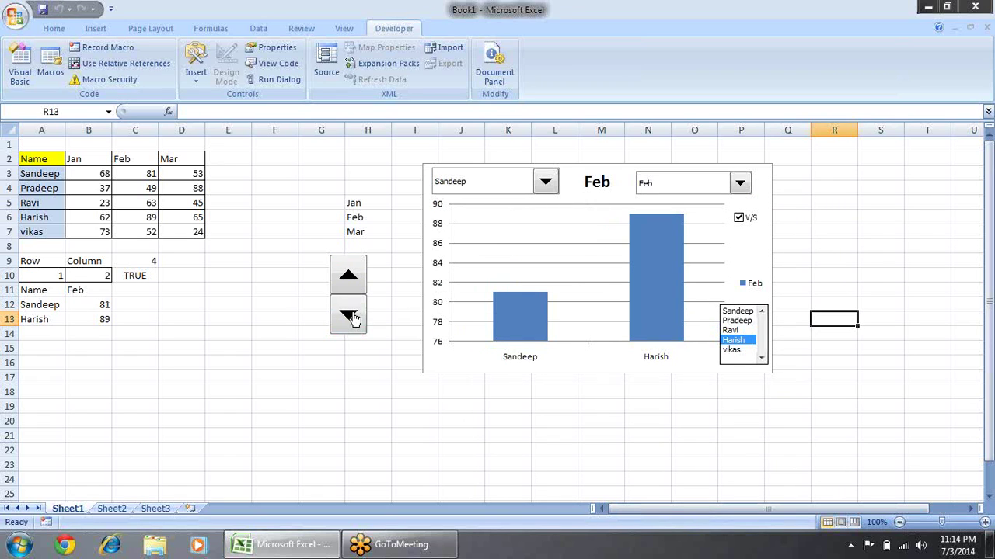
click(355, 280)
click(355, 280)
click(356, 280)
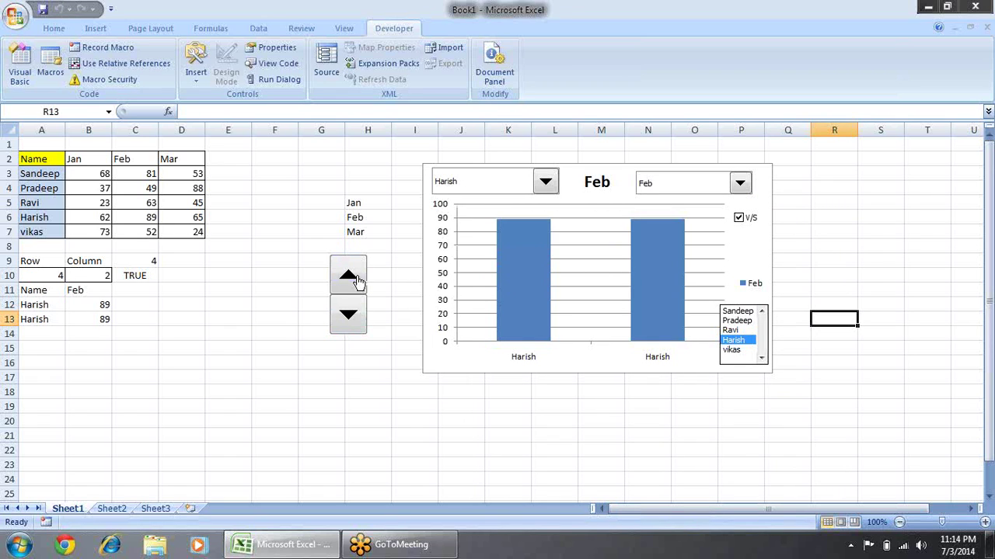
click(354, 312)
click(354, 312)
click(353, 313)
click(361, 276)
click(359, 271)
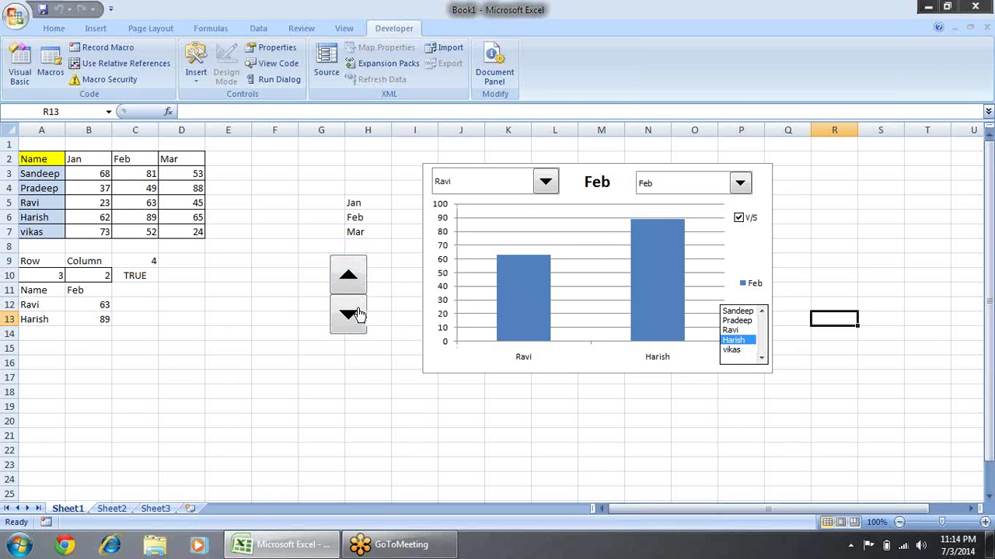
click(357, 304)
click(361, 286)
click(358, 320)
click(359, 322)
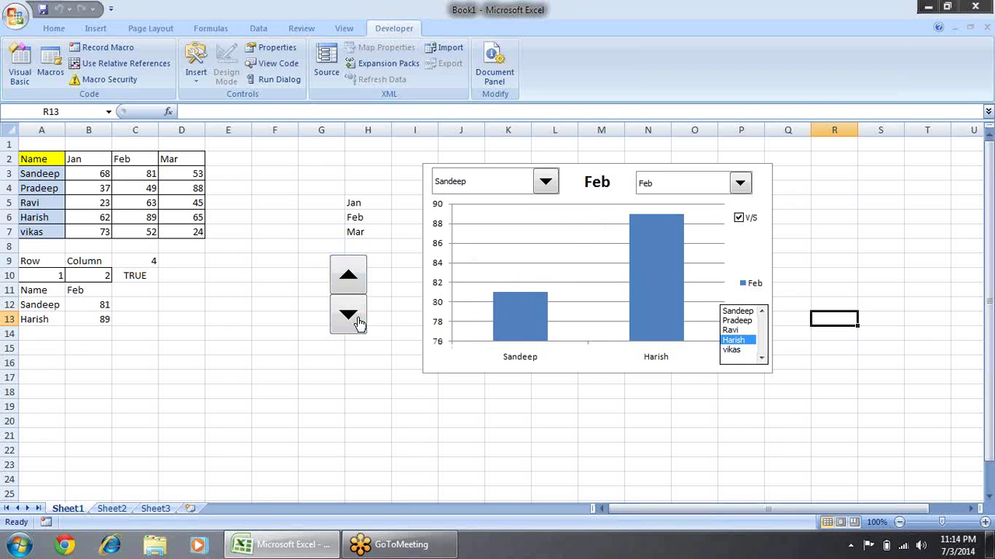
click(355, 286)
click(354, 286)
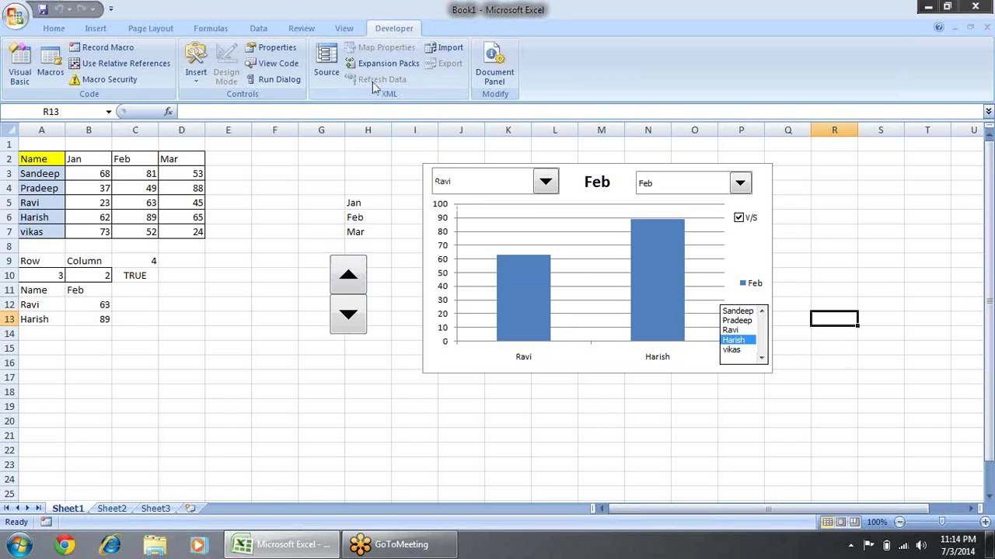
Step: Draw an option button form control over about D11:F12, duplicate it and place the copy just below the original
click(199, 74)
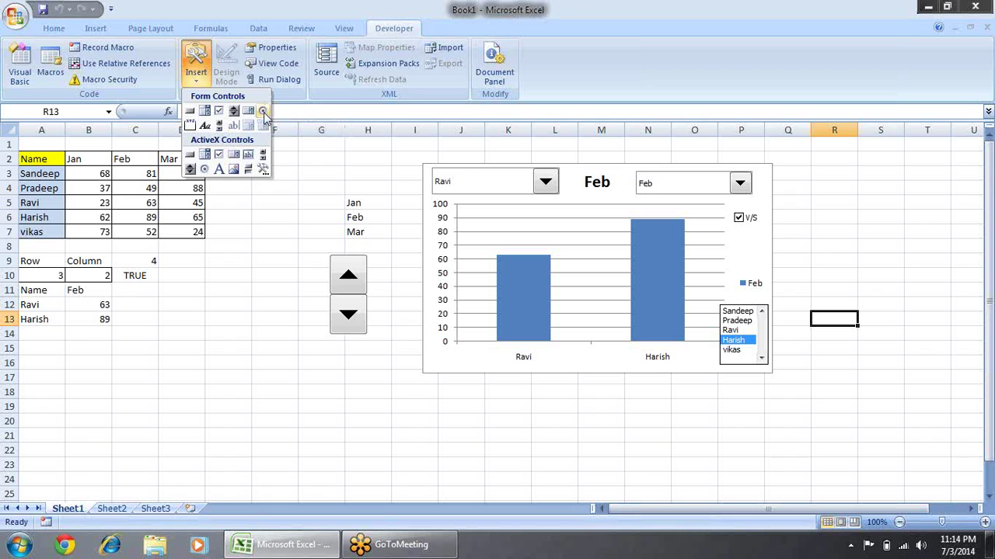
click(263, 113)
mouse_move(188, 285)
mouse_down()
mouse_move(273, 315)
mouse_move(295, 306)
mouse_up()
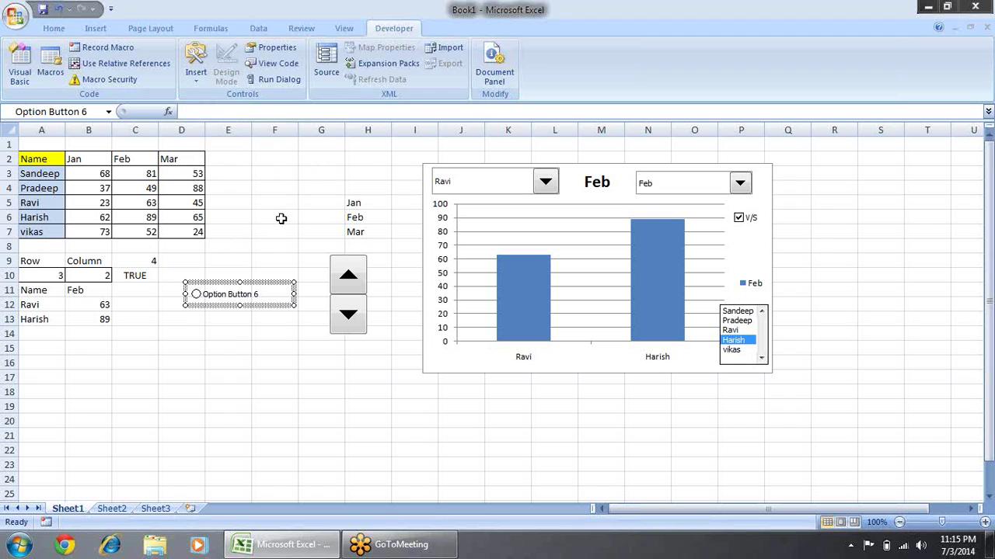
key(ctrl+d)
drag(267, 306, 244, 329)
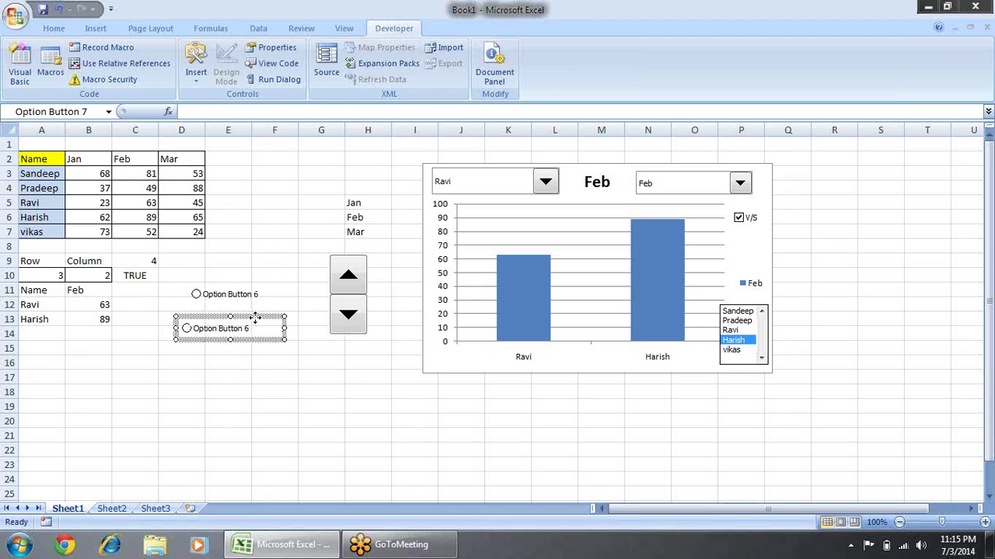
Step: Alternate between the two option buttons to test that they exclude each other, leaving the lower one selected
click(257, 231)
click(200, 329)
click(196, 297)
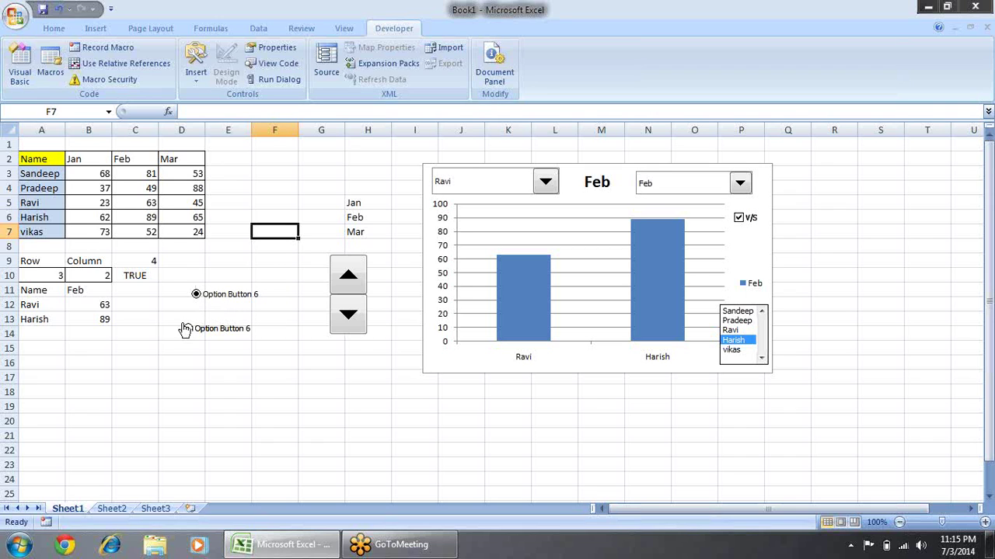
click(187, 330)
click(197, 297)
click(189, 329)
click(197, 295)
click(189, 329)
click(203, 297)
click(208, 332)
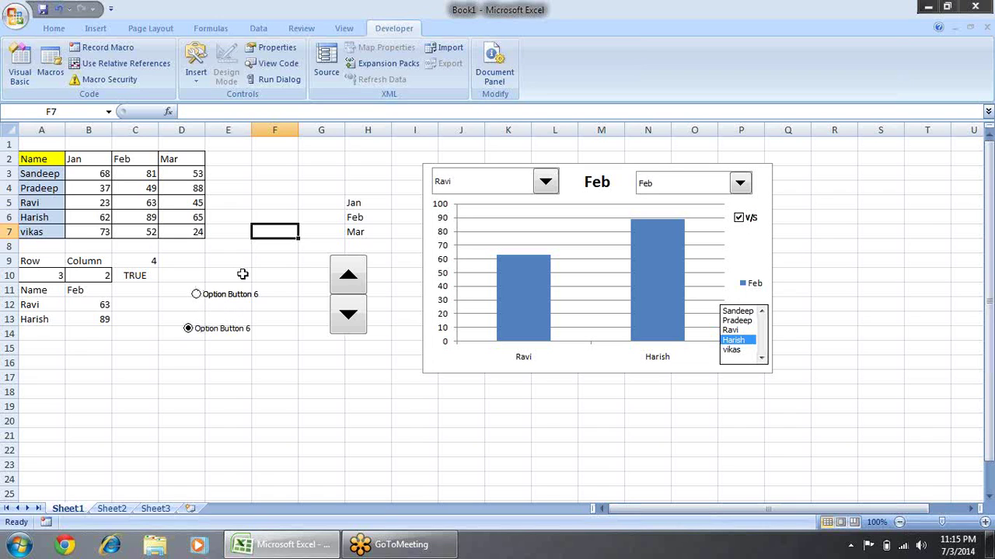
Step: Link the upper option button to cell B16 in its control settings
right_click(239, 295)
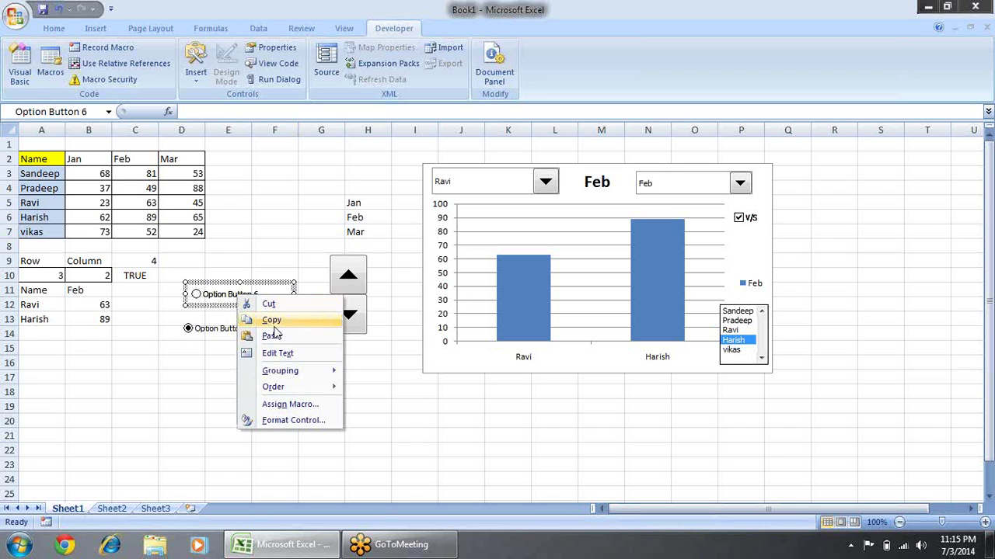
click(277, 423)
click(235, 253)
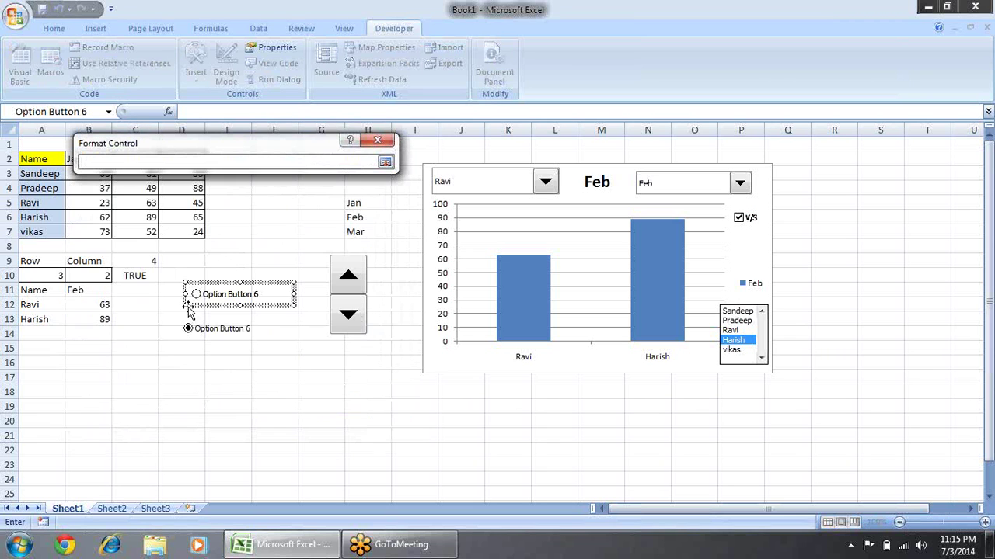
click(72, 360)
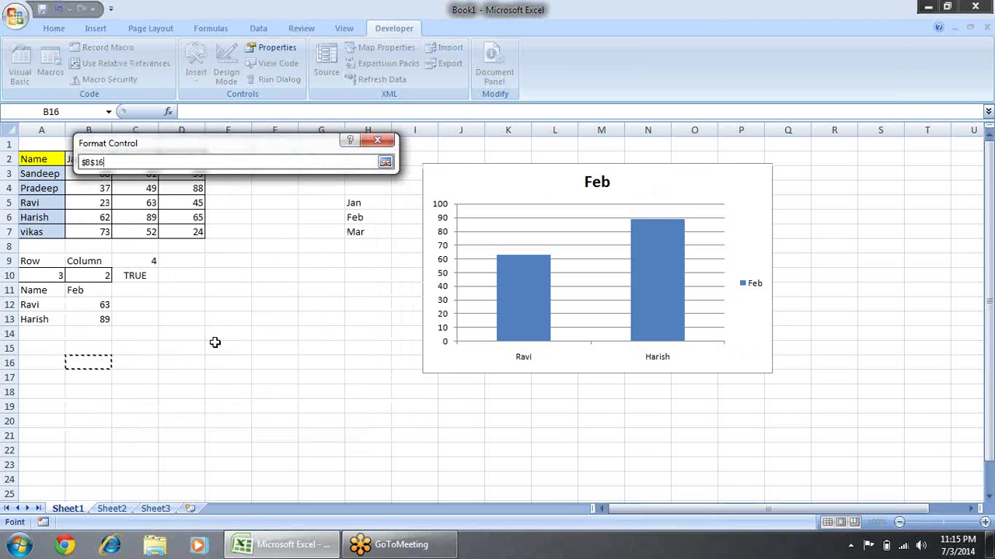
key(Return)
click(287, 421)
click(334, 360)
Step: Switch between the two option buttons to test the linked cell B16, leaving the upper one selected
scroll(244, 316, down, 4)
scroll(238, 257, up, 1)
scroll(240, 265, down, 4)
scroll(239, 266, up, 4)
scroll(240, 267, up, 3)
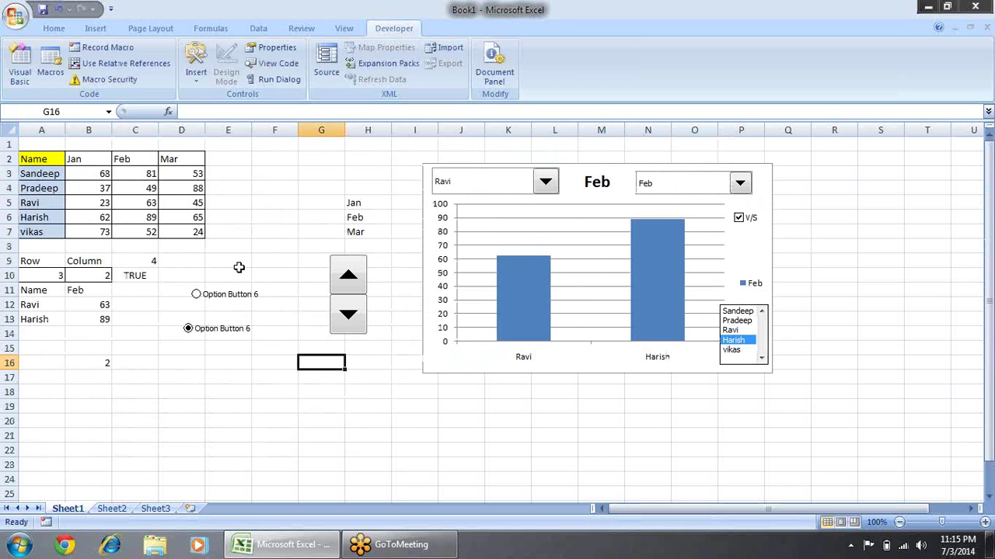
click(198, 297)
click(189, 329)
click(197, 295)
Step: Draw a third option button below the other two, around D15:F16, and select it
click(195, 66)
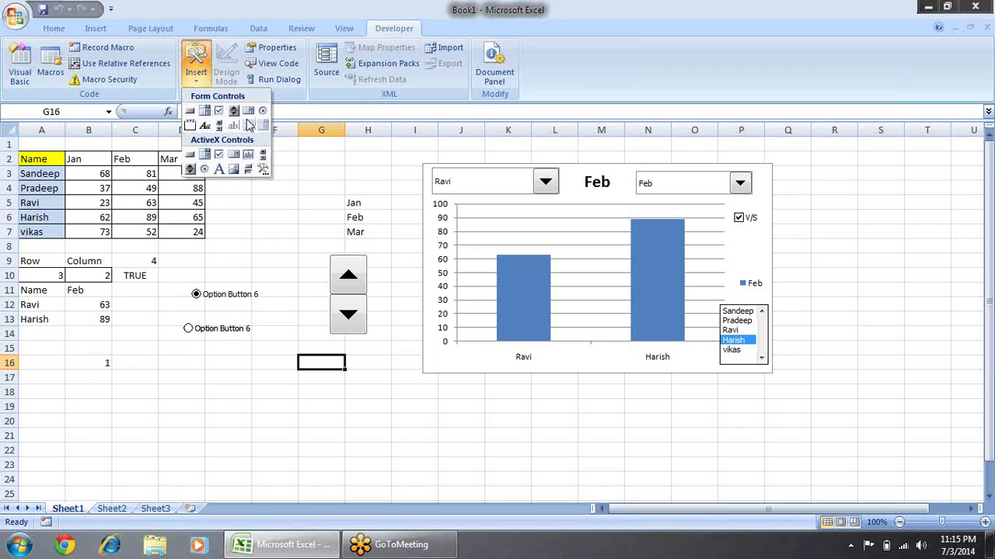
click(258, 107)
mouse_move(186, 342)
mouse_down()
mouse_move(214, 362)
mouse_move(266, 368)
mouse_up()
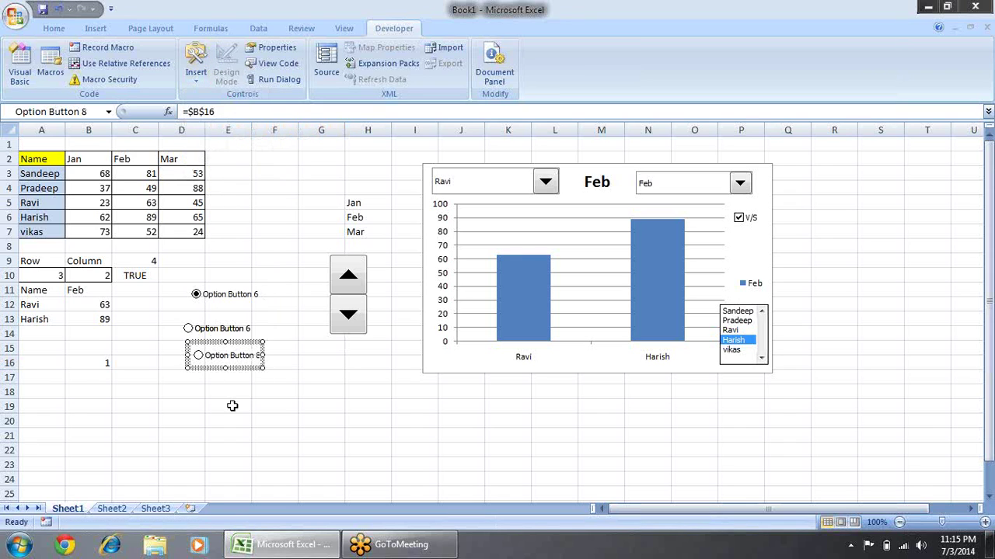
click(227, 405)
click(202, 360)
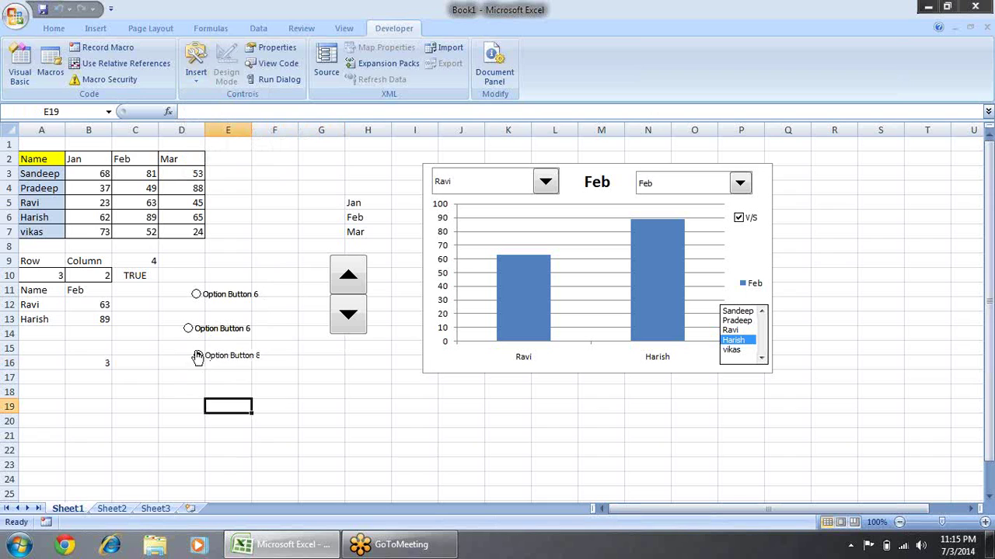
click(100, 364)
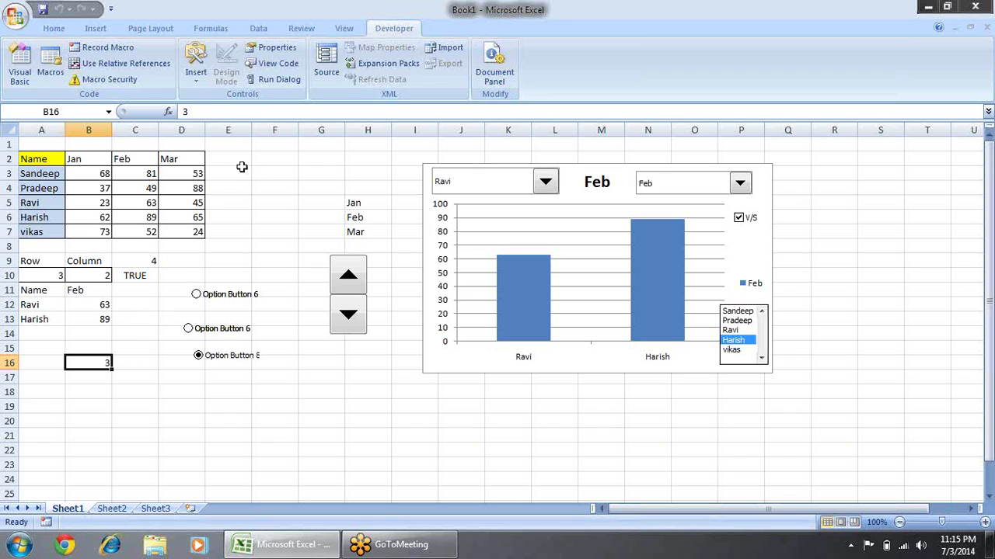
drag(173, 292, 262, 364)
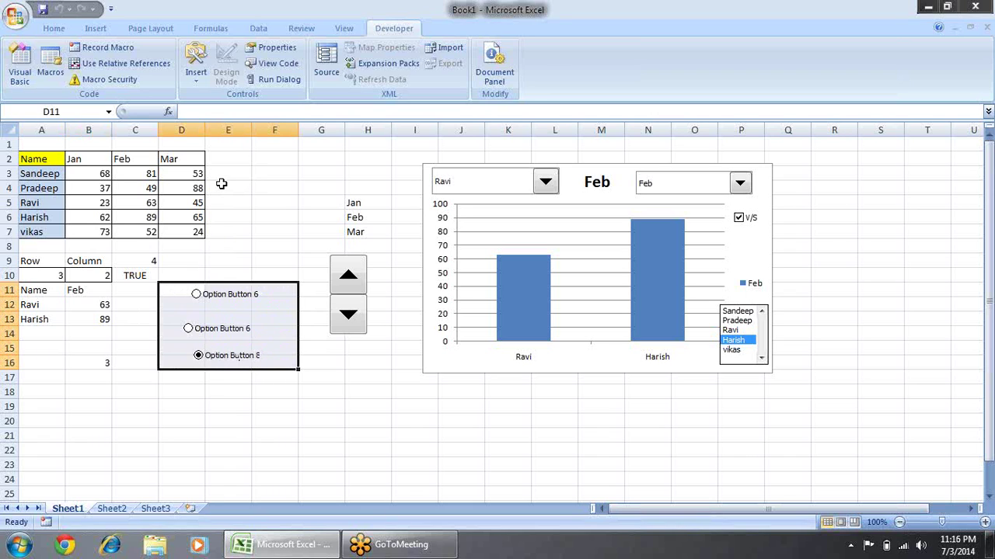
click(337, 388)
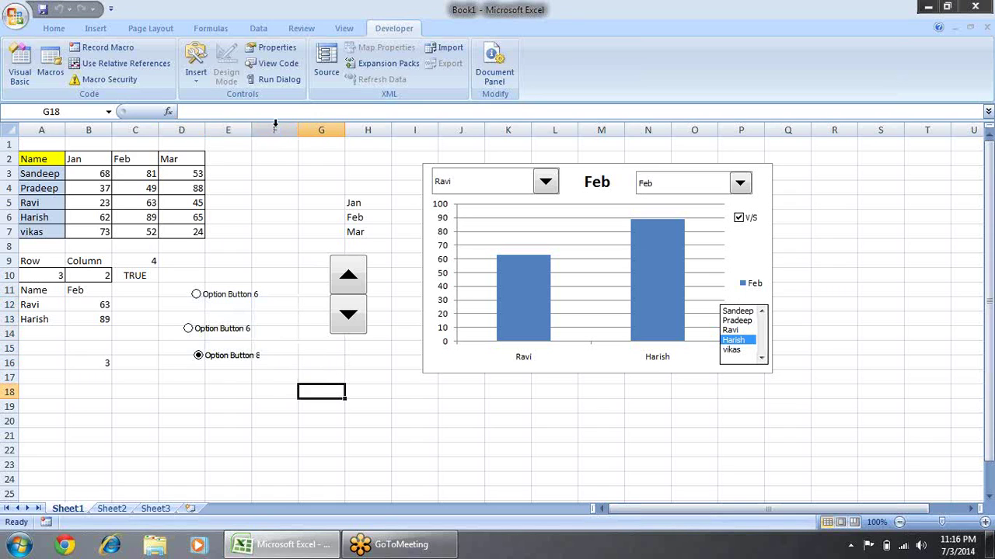
Step: Draw a group box below the option buttons and spin button, and position it over about F16:J24
click(196, 68)
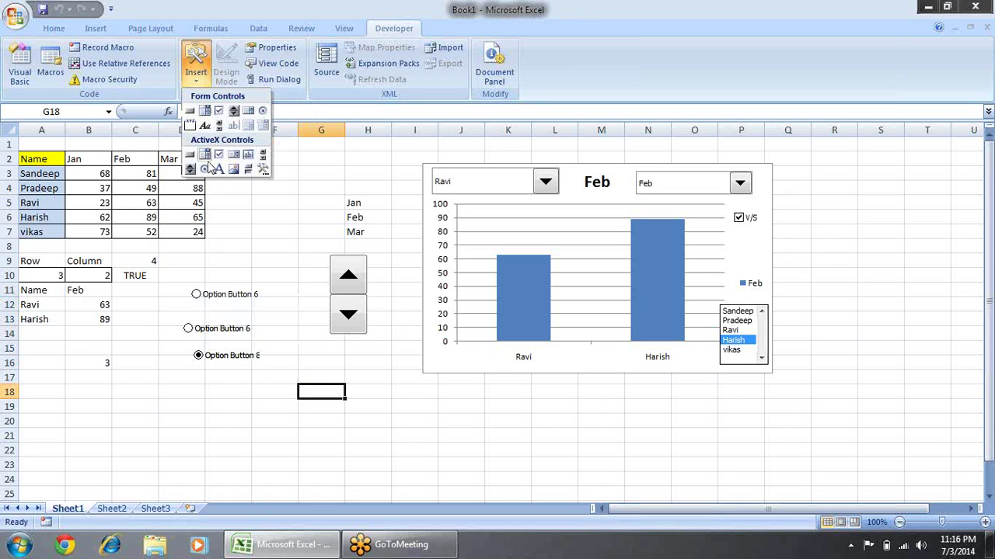
click(189, 125)
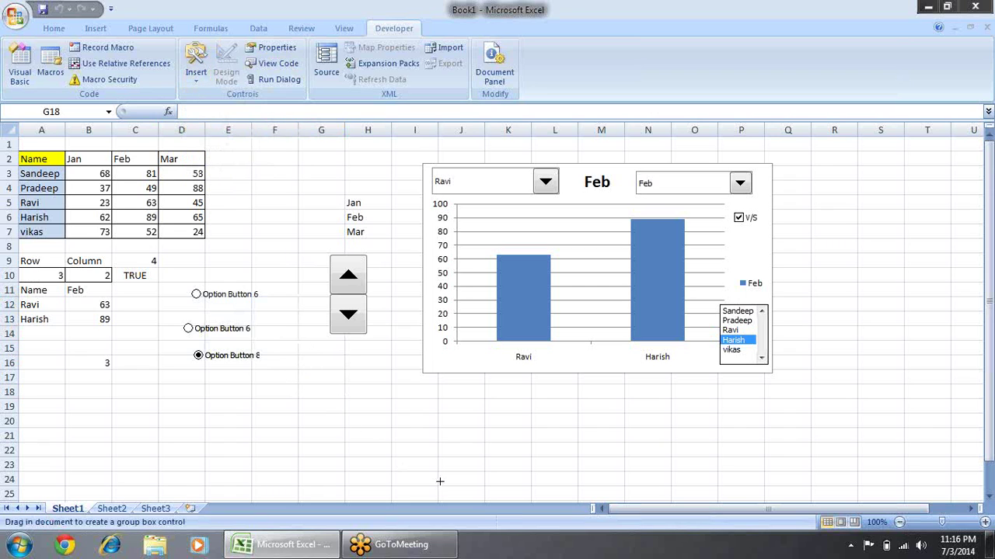
drag(488, 489, 279, 367)
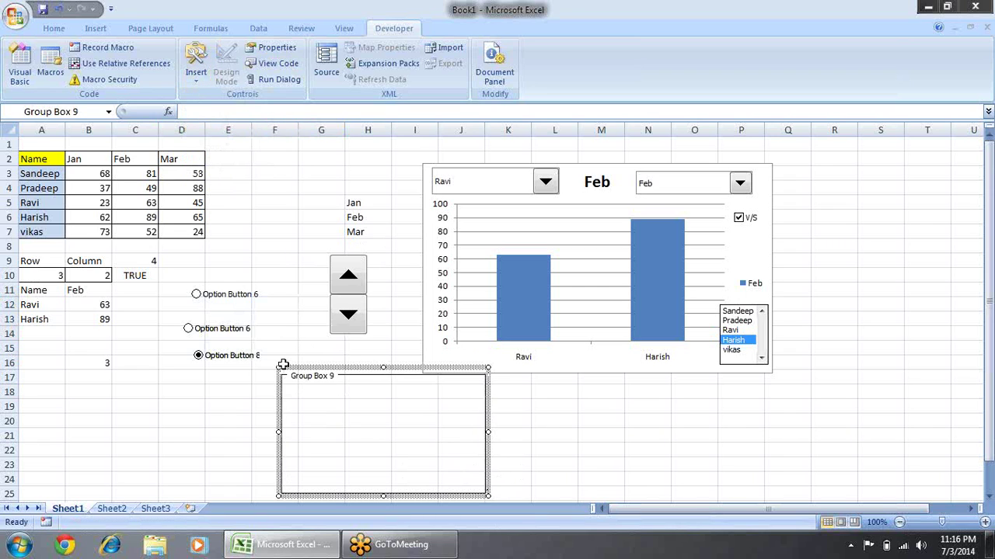
click(545, 422)
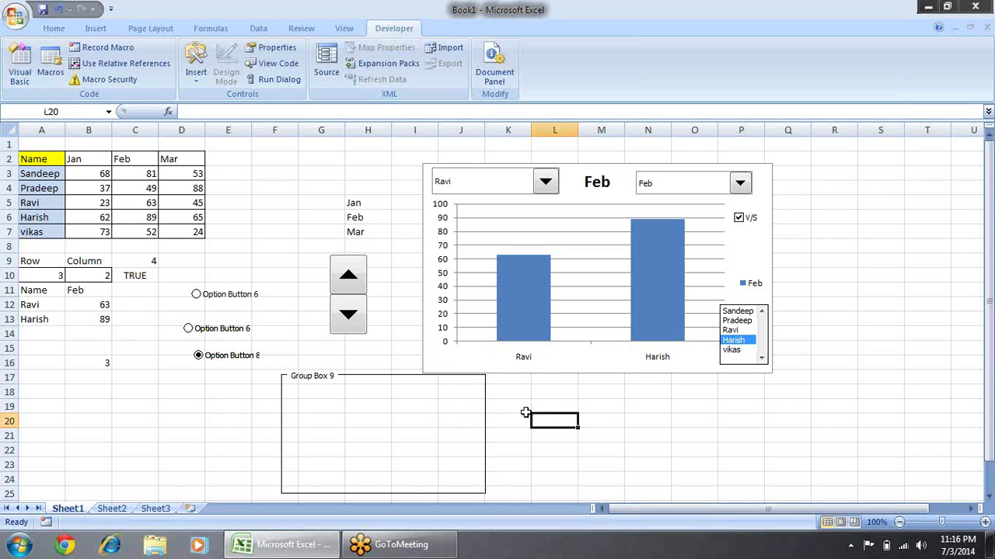
click(412, 373)
mouse_move(412, 374)
mouse_down()
mouse_move(366, 359)
mouse_move(393, 373)
mouse_up()
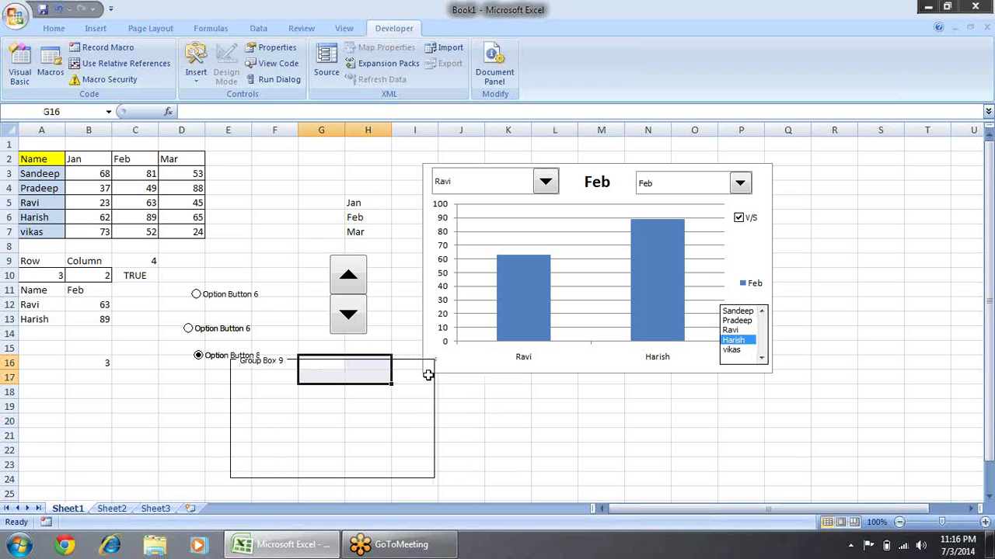
click(433, 380)
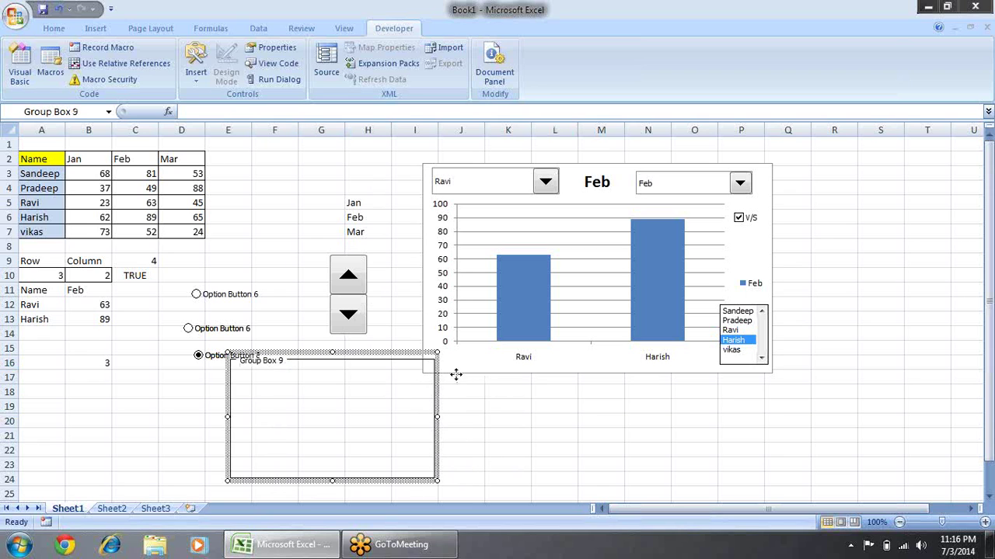
drag(456, 376, 466, 376)
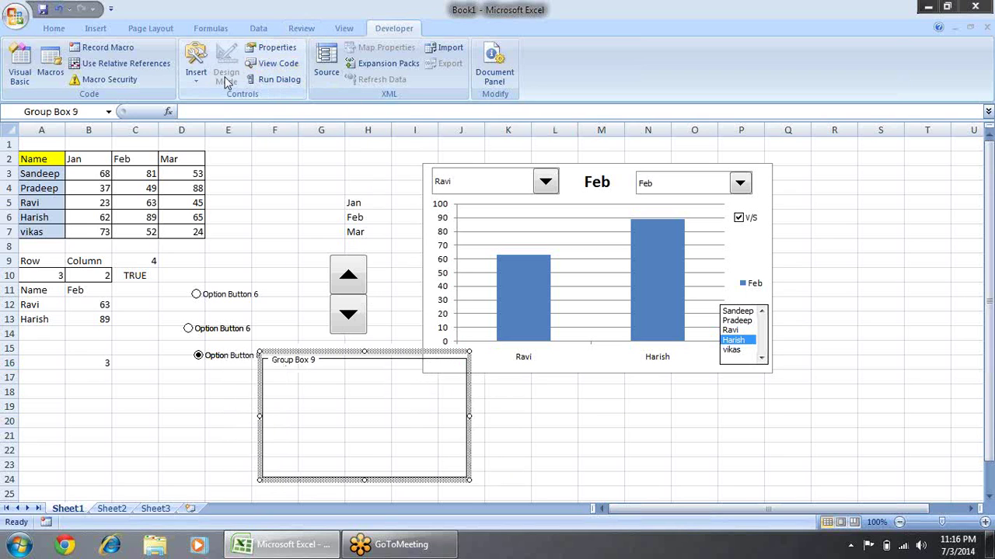
Step: Draw an option button inside the group box, duplicate it, and place the copy below it around row 20
click(190, 82)
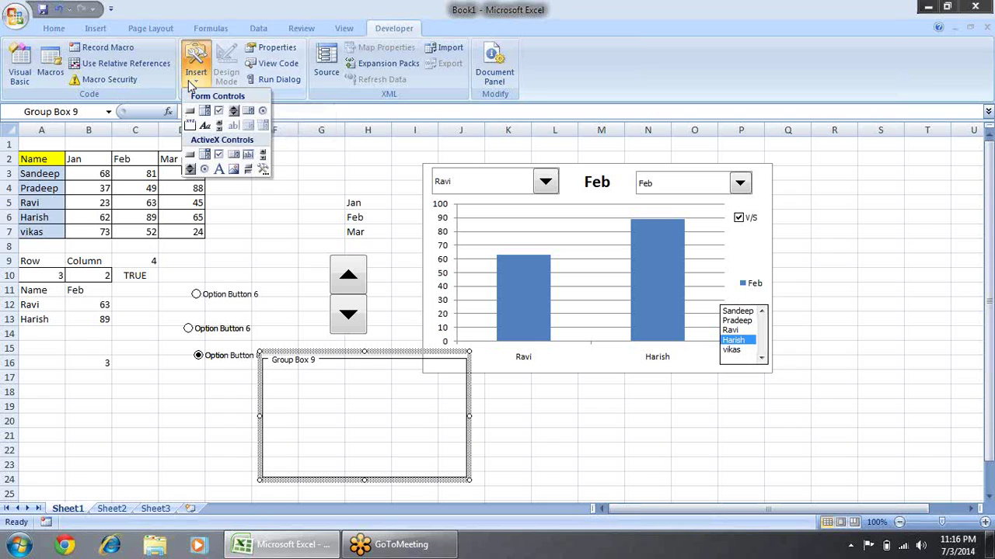
click(263, 112)
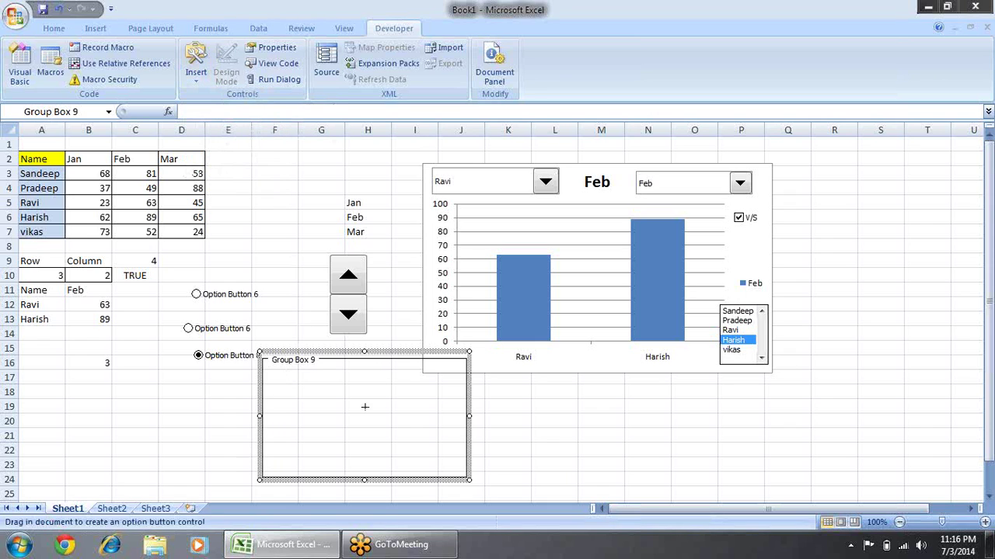
drag(381, 401, 277, 375)
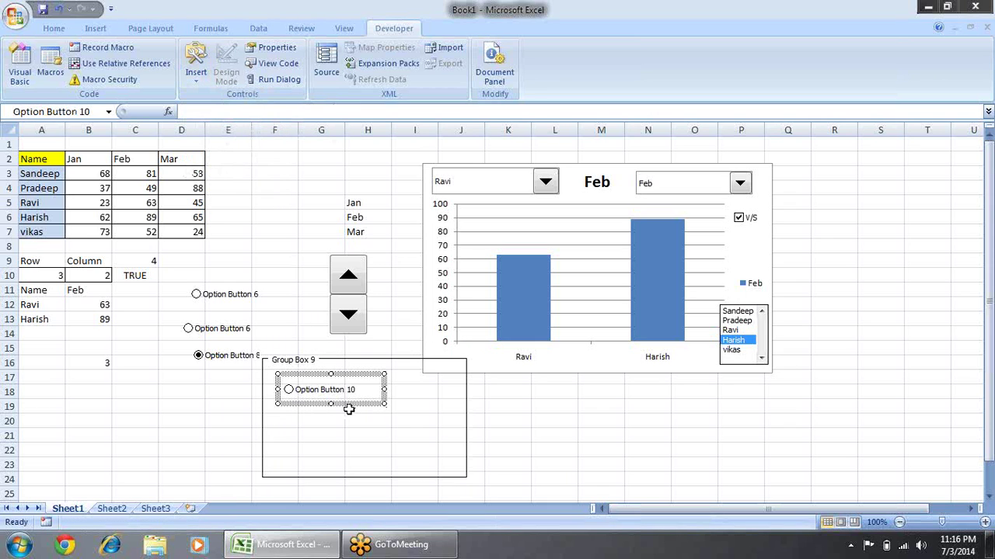
key(ctrl+d)
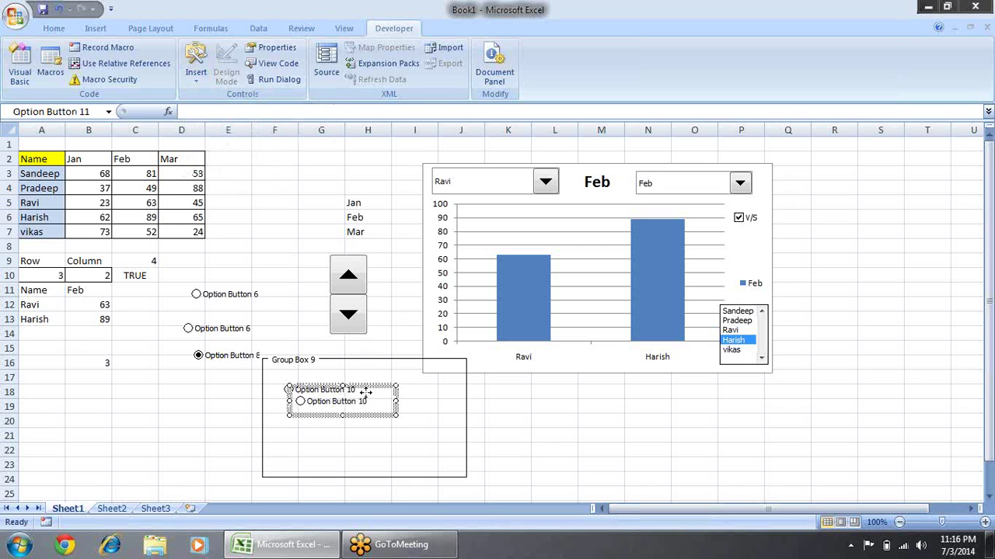
drag(365, 392, 343, 419)
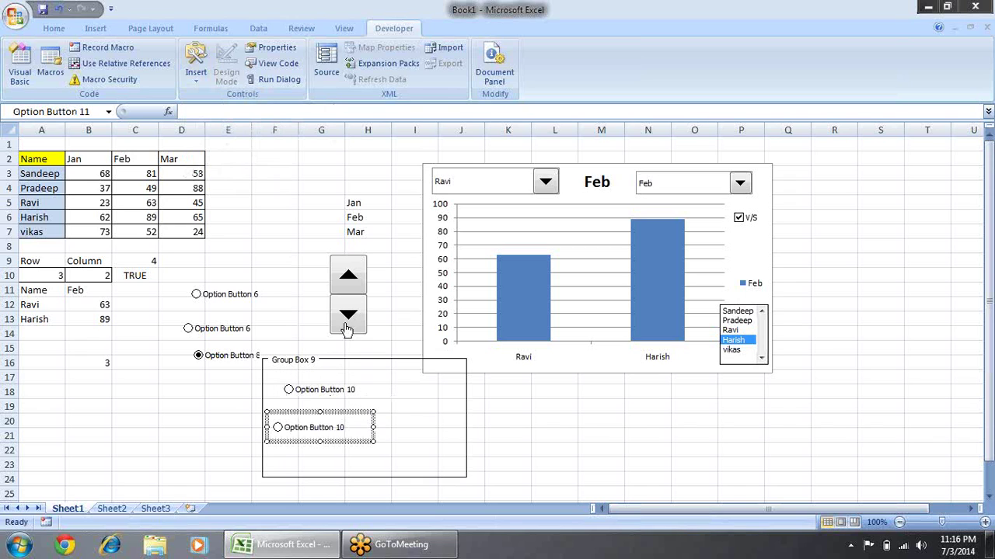
click(194, 78)
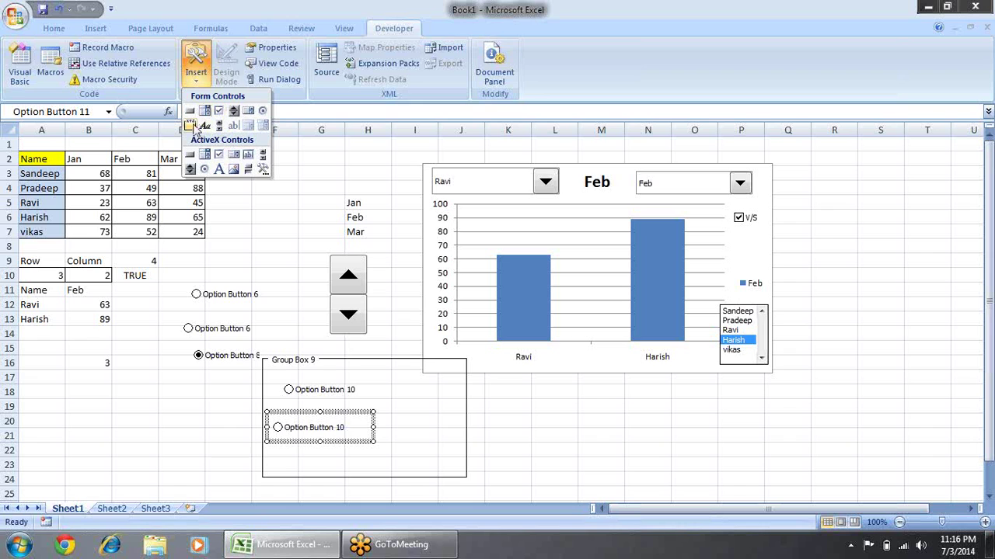
key(Escape)
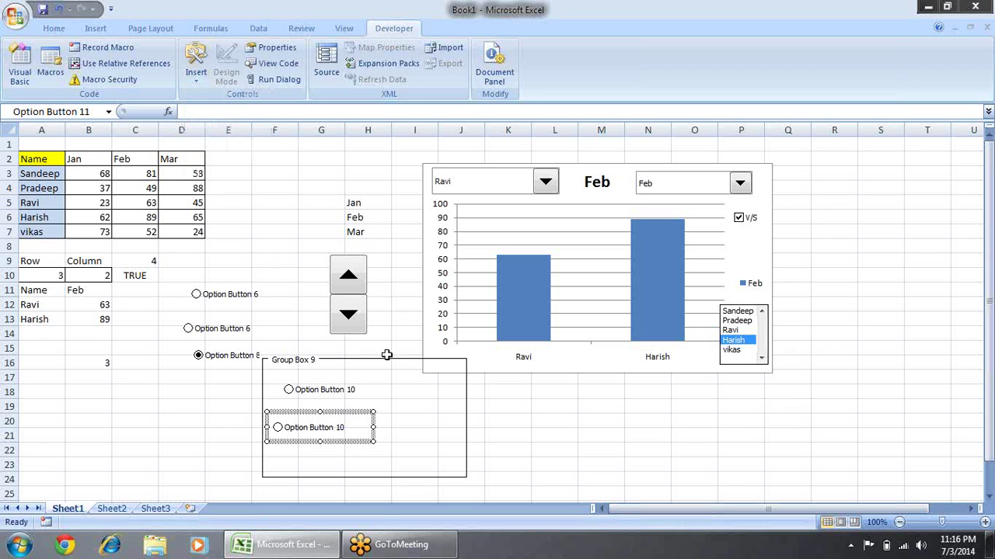
Step: Link the upper option button inside the group box to cell B18 in its control settings
right_click(331, 392)
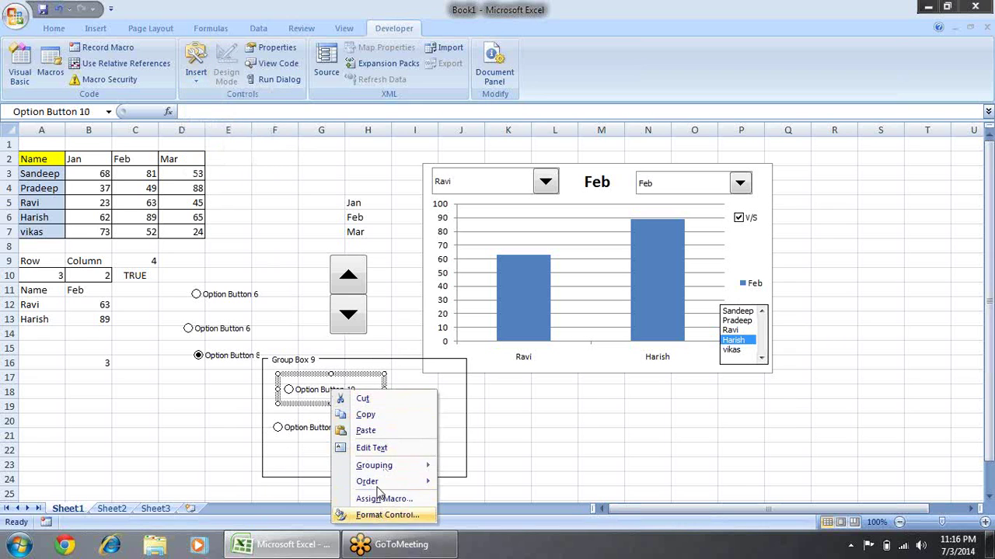
click(384, 516)
click(327, 345)
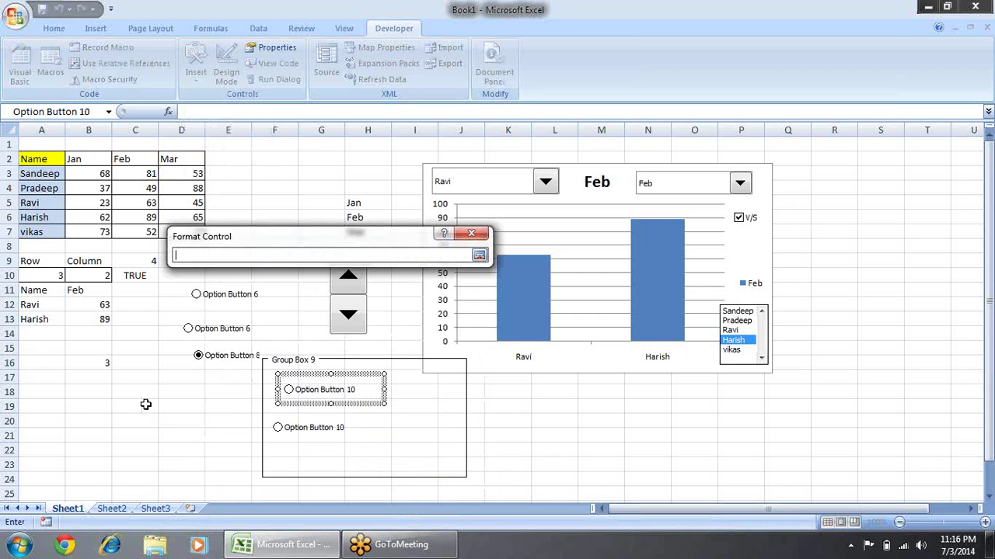
click(106, 390)
key(Return)
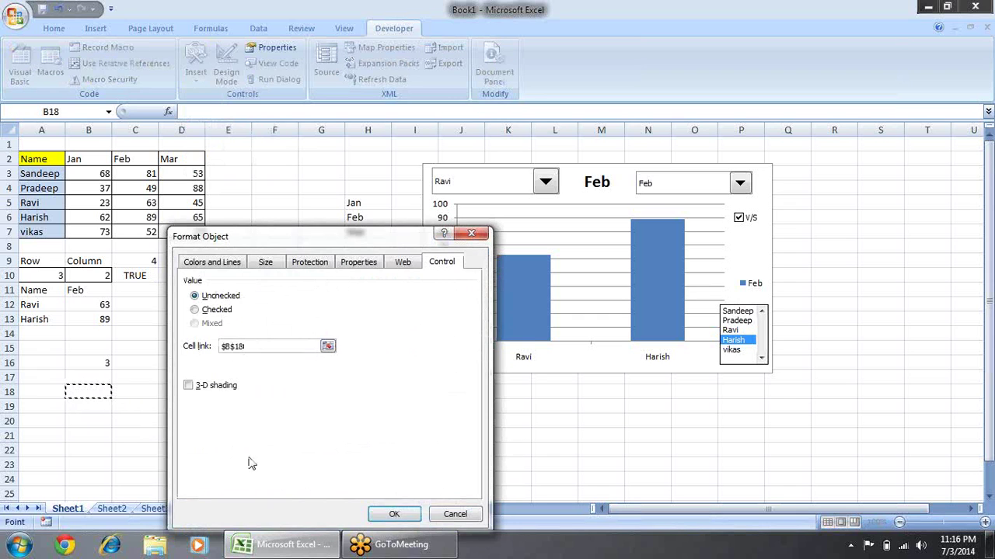
click(394, 514)
click(507, 434)
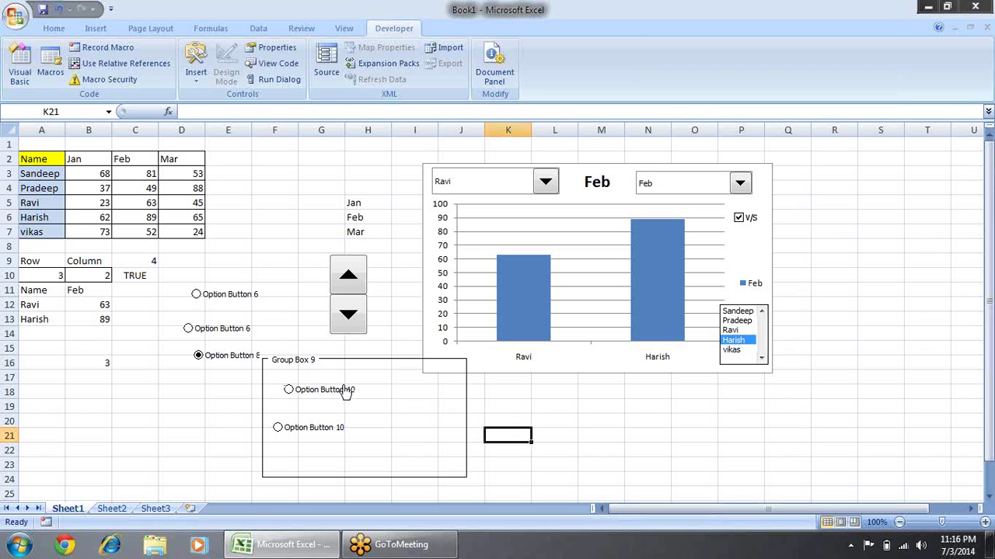
Step: Alternate the option buttons inside and outside the group box to test their independence, leaving the lower inside and upper outside selected
click(288, 389)
click(277, 428)
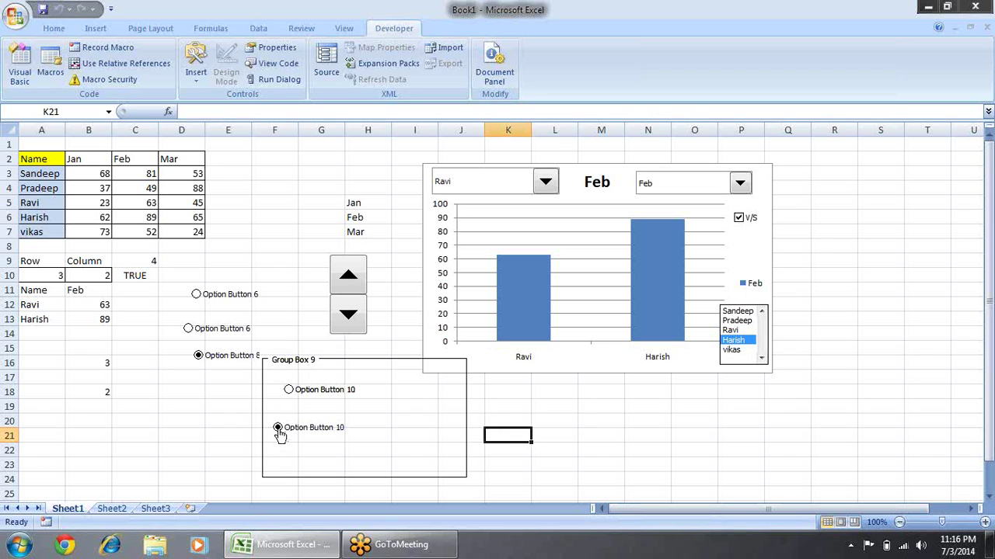
click(288, 390)
click(278, 428)
click(196, 294)
click(213, 330)
click(210, 302)
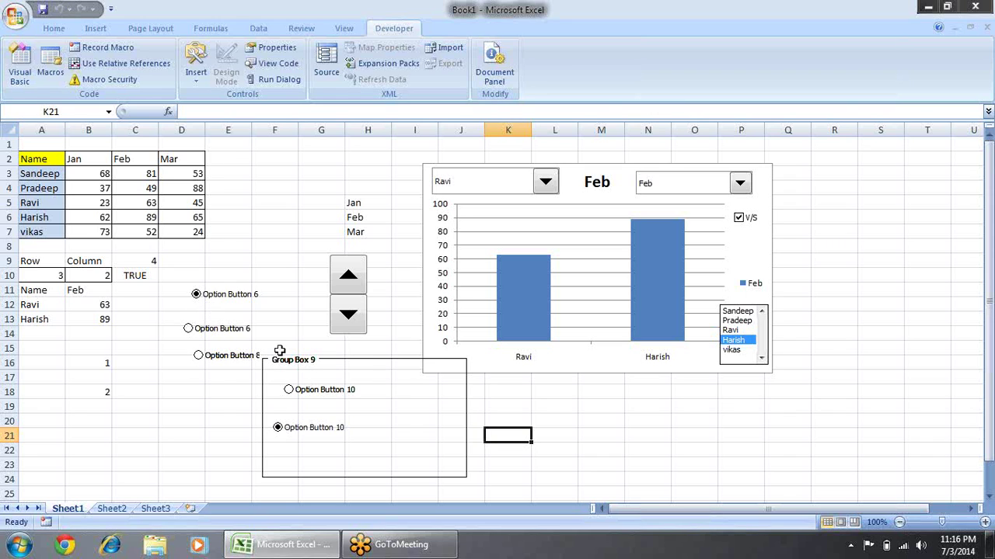
Step: Delete the group box and switch between the two option buttons it enclosed, leaving the lower one selected
click(381, 364)
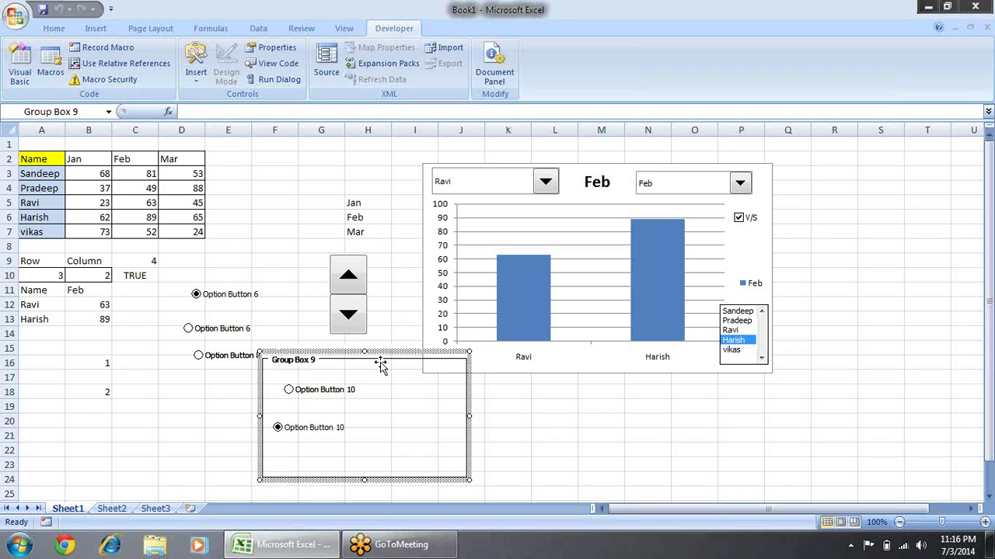
key(Delete)
click(289, 390)
click(277, 428)
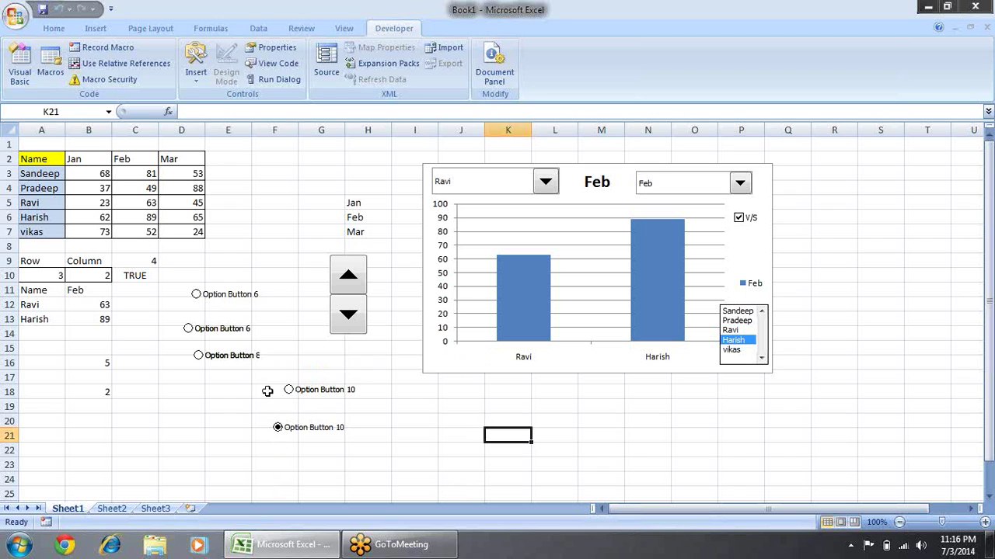
Step: Select cell B16 and choose each of the five option buttons in turn to test the linked cell, ending on the lowest
click(110, 363)
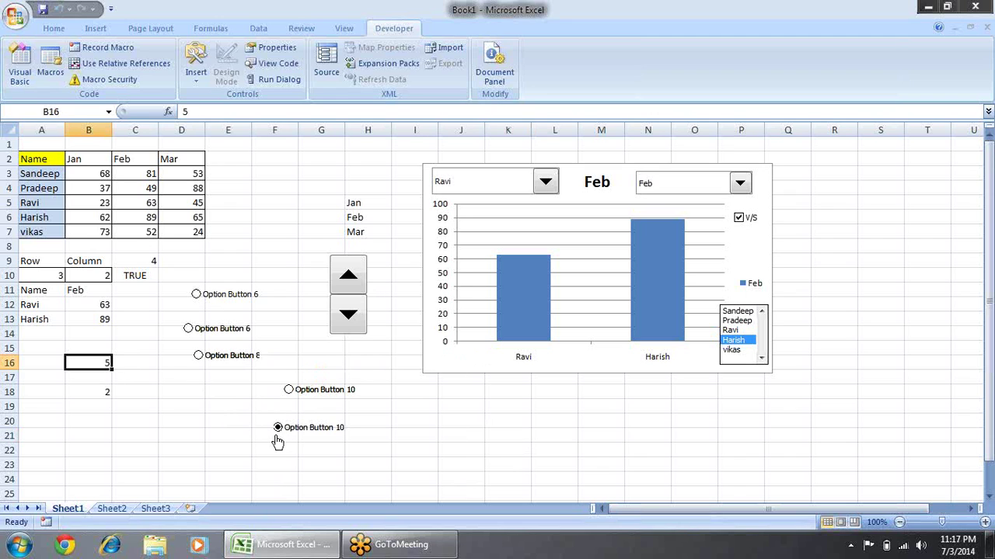
click(289, 390)
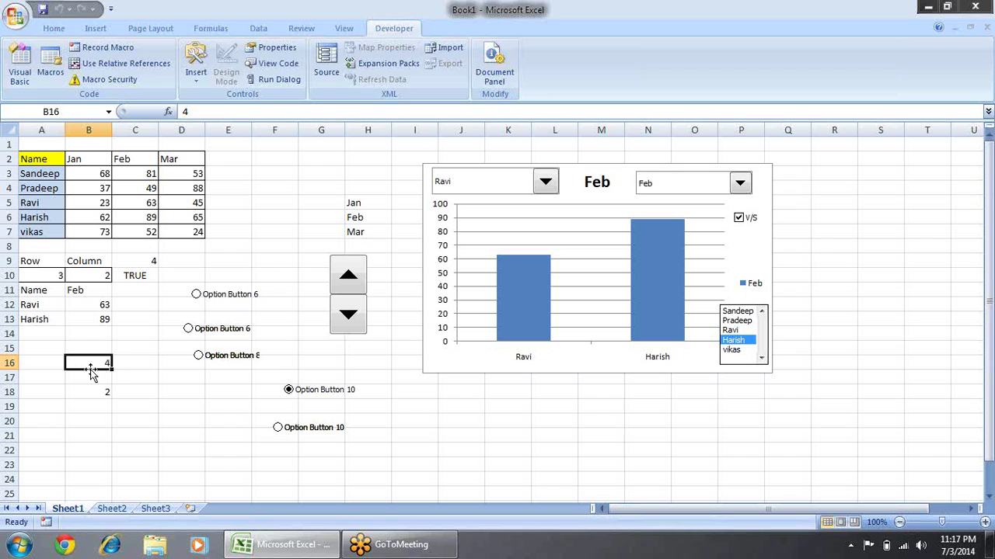
click(209, 356)
click(196, 332)
click(196, 294)
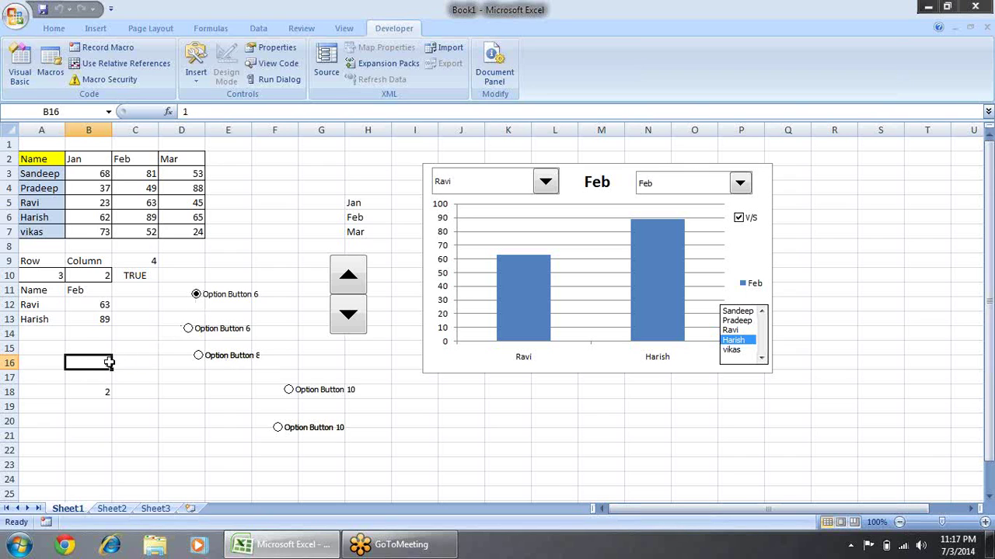
click(191, 334)
click(200, 357)
click(294, 394)
click(289, 432)
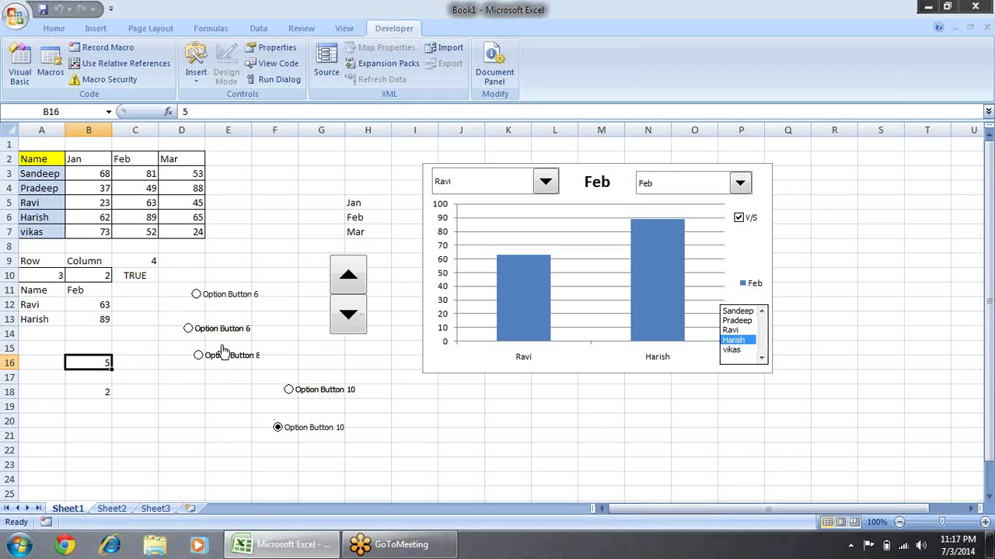
Step: Draw a vertical form-control scroll bar beside the chart, over about Q4:Q16
click(201, 76)
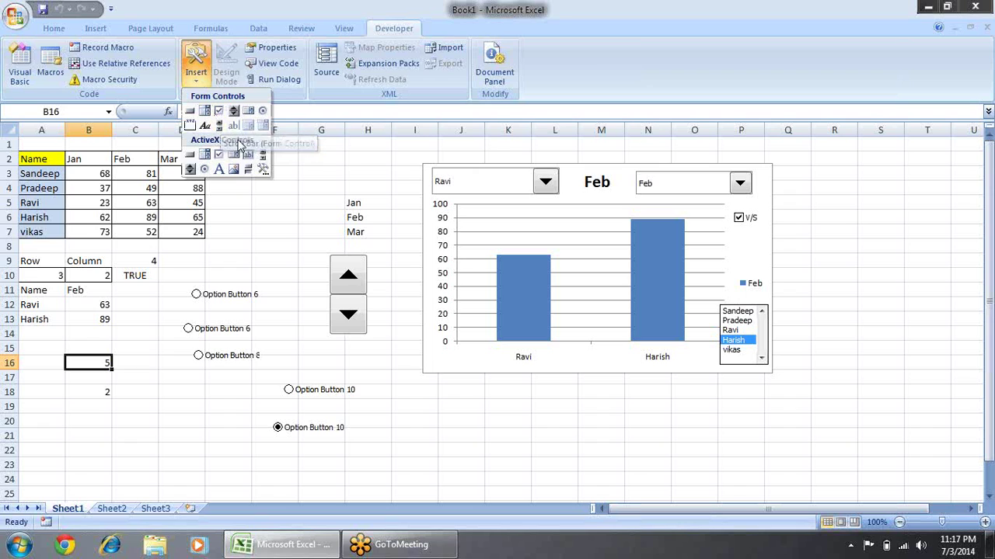
click(222, 126)
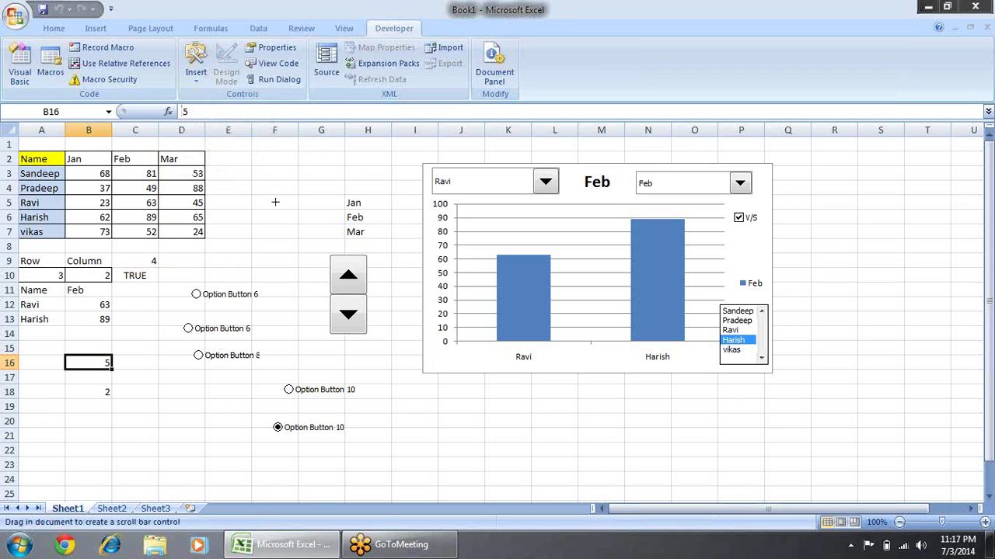
drag(783, 180, 811, 359)
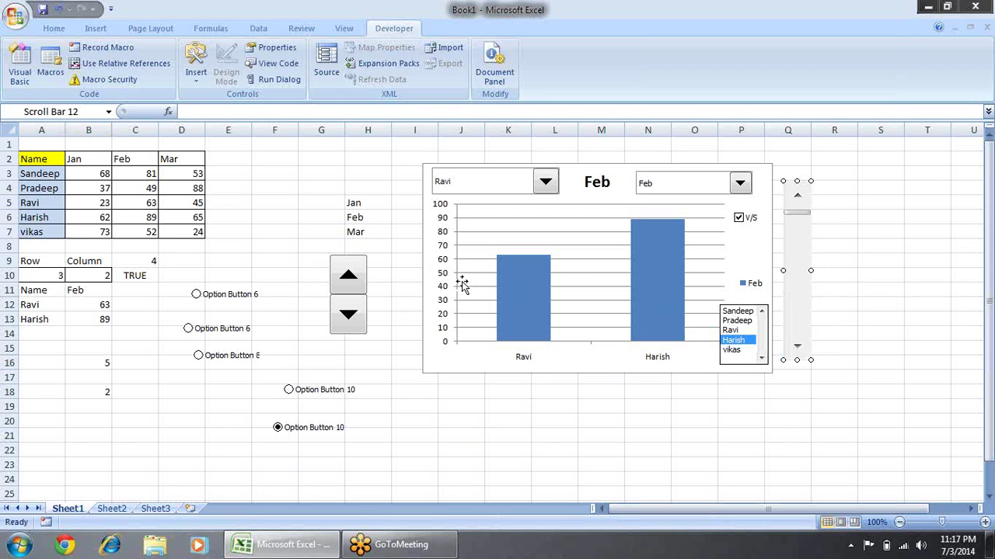
Step: Set the scroll bar's current value to 1, minimum value to 1 and maximum value to 5 in its control settings
right_click(806, 261)
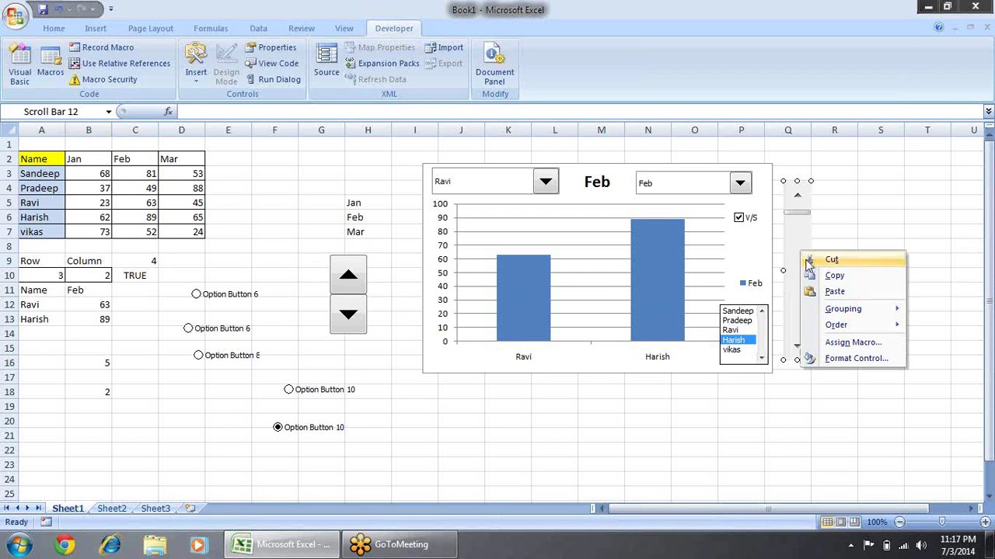
click(827, 358)
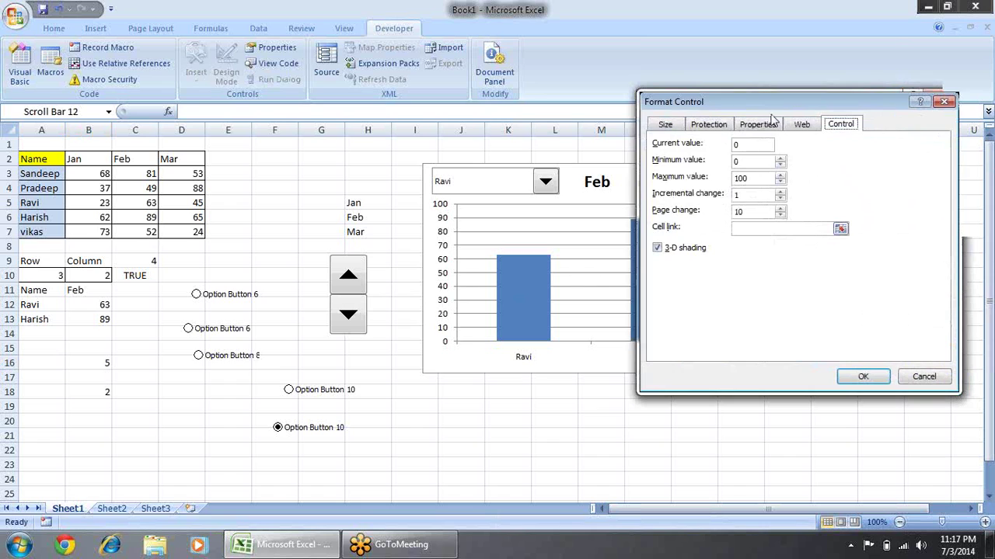
drag(760, 109, 491, 176)
double_click(470, 215)
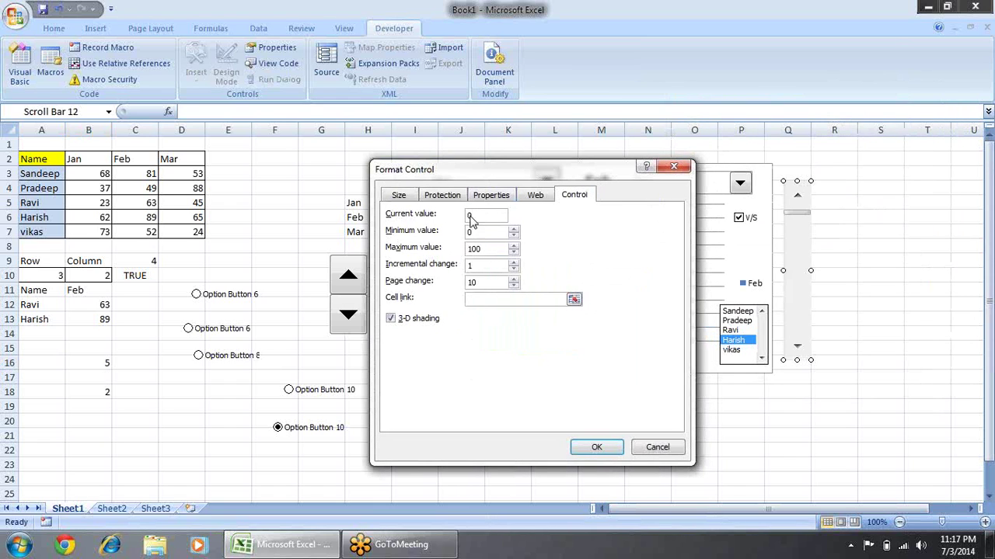
text(1)
key(Tab)
text(1)
key(Tab)
Step: Link the scroll bar to the Row cell A10, apply the settings and deselect the control
click(573, 299)
click(44, 275)
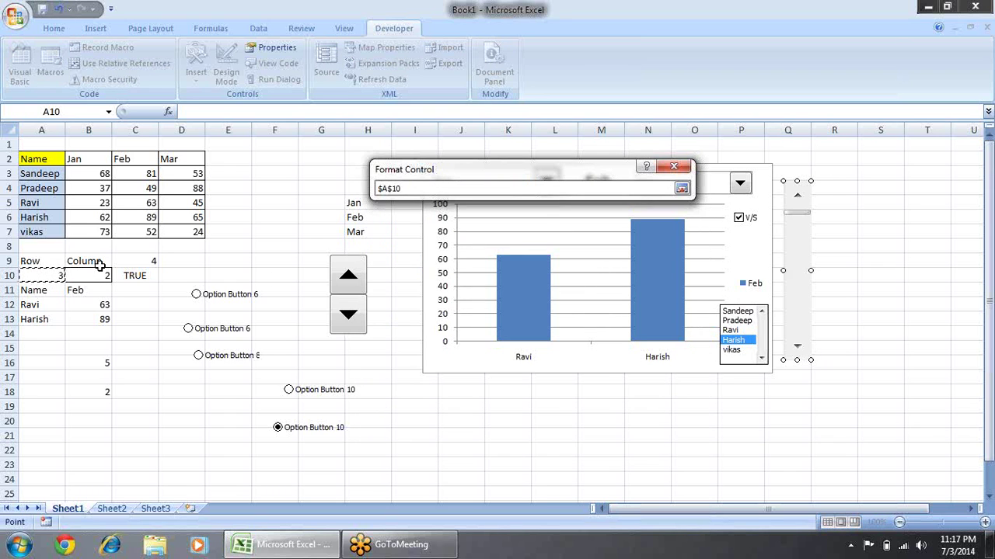
key(Return)
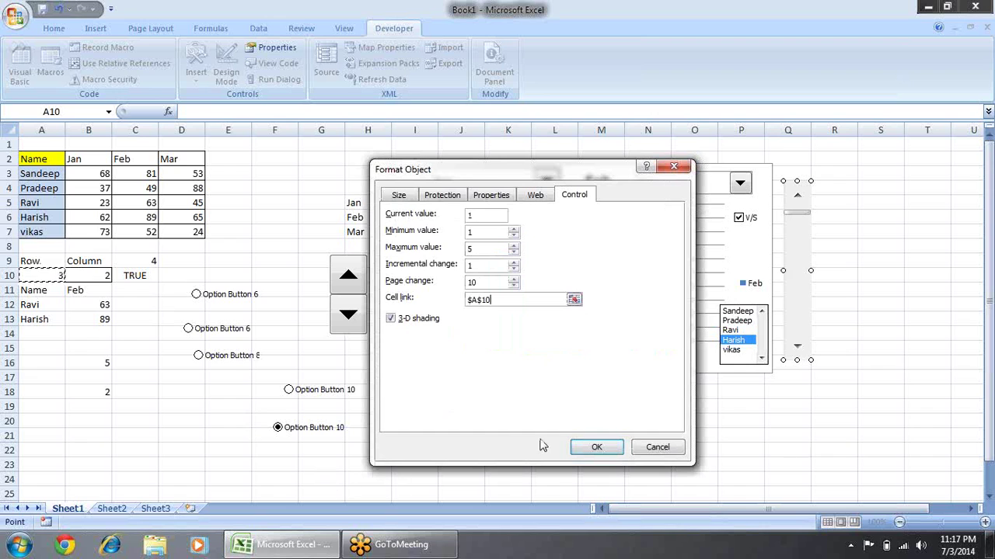
click(597, 448)
click(878, 307)
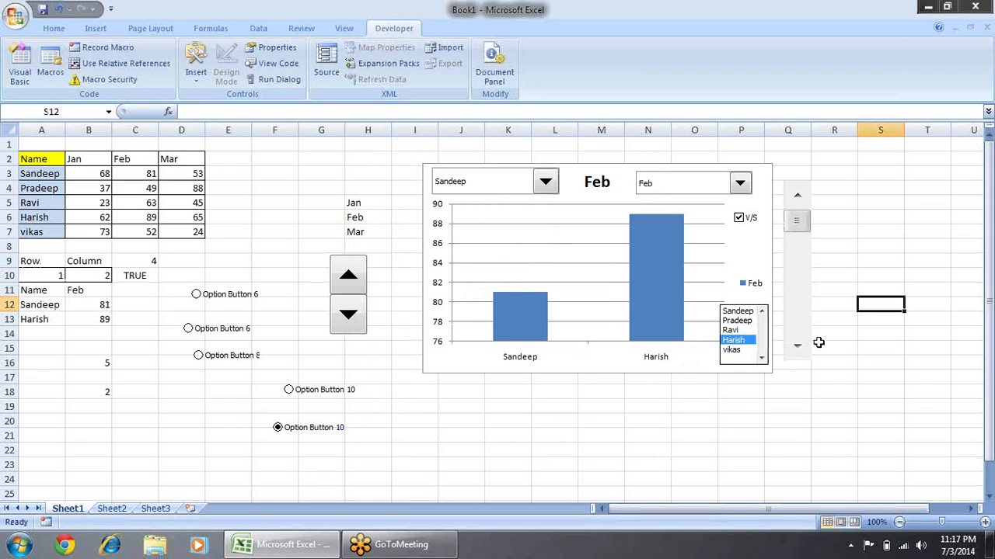
Step: Test the scroll bar by stepping it down to the last name and back up to the first
click(798, 349)
click(798, 350)
click(798, 349)
click(798, 349)
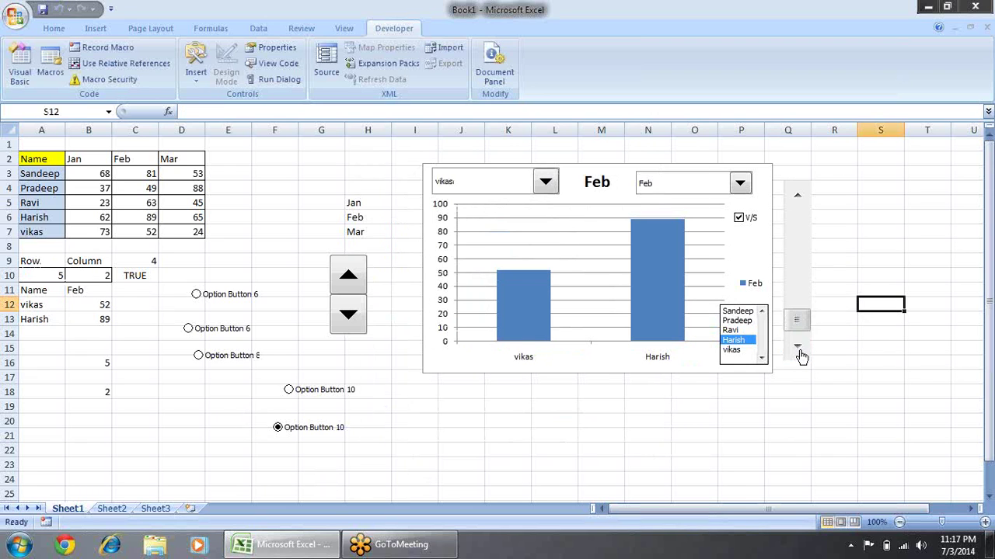
click(796, 195)
click(796, 195)
click(797, 195)
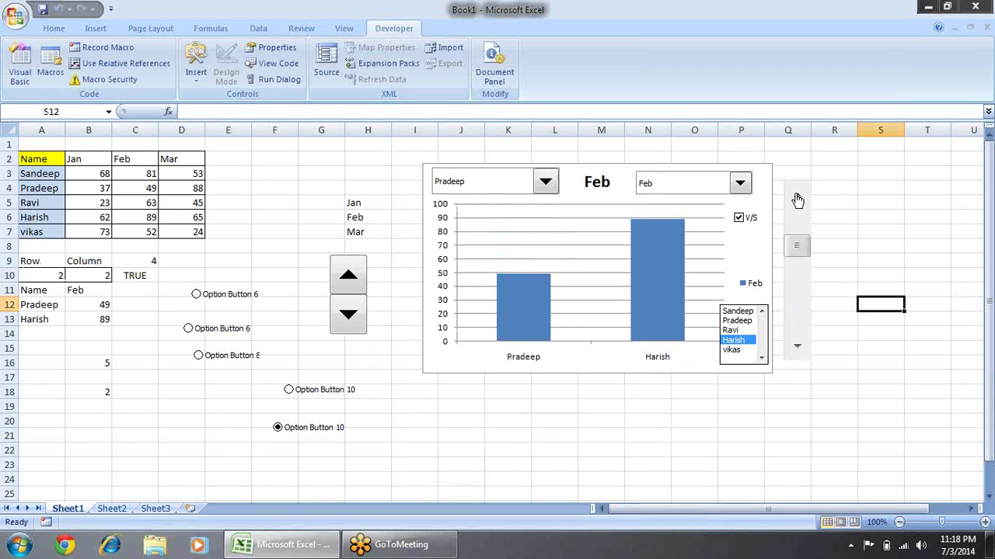
click(796, 195)
Step: Move the scroll bar's slider to the second name in the list
mouse_move(806, 224)
mouse_down()
mouse_move(799, 294)
mouse_move(808, 337)
mouse_move(800, 224)
mouse_up()
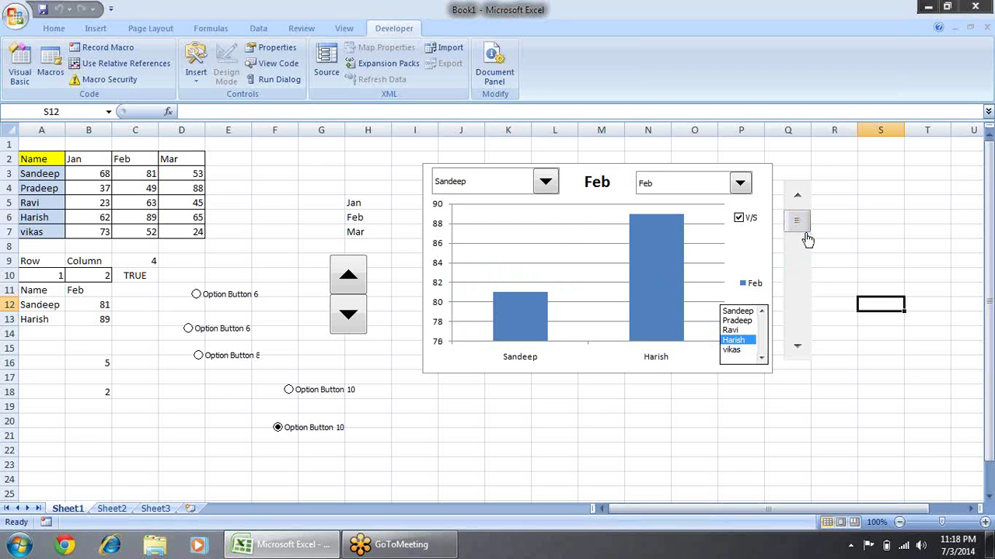
drag(807, 220, 804, 267)
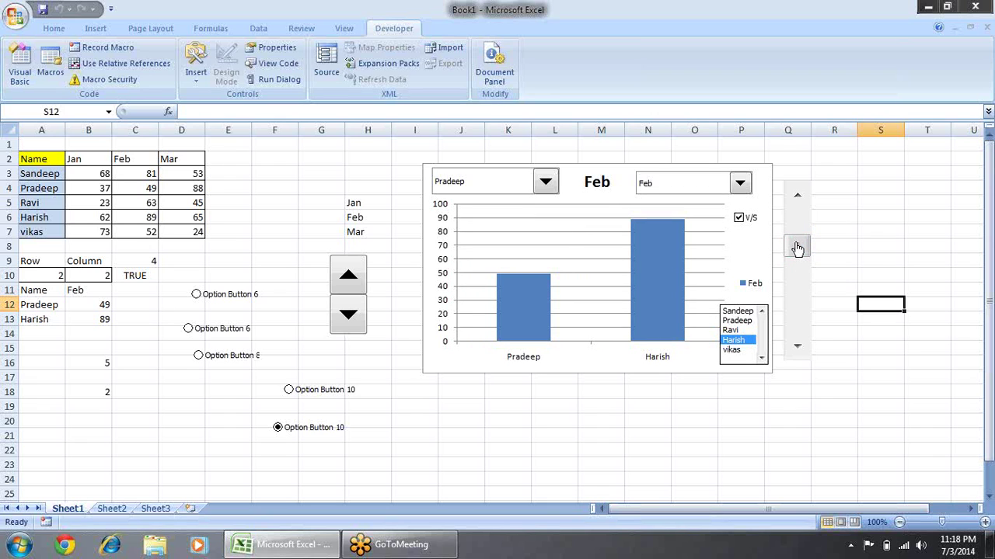
mouse_move(800, 249)
mouse_down()
mouse_move(805, 295)
mouse_move(798, 246)
mouse_up()
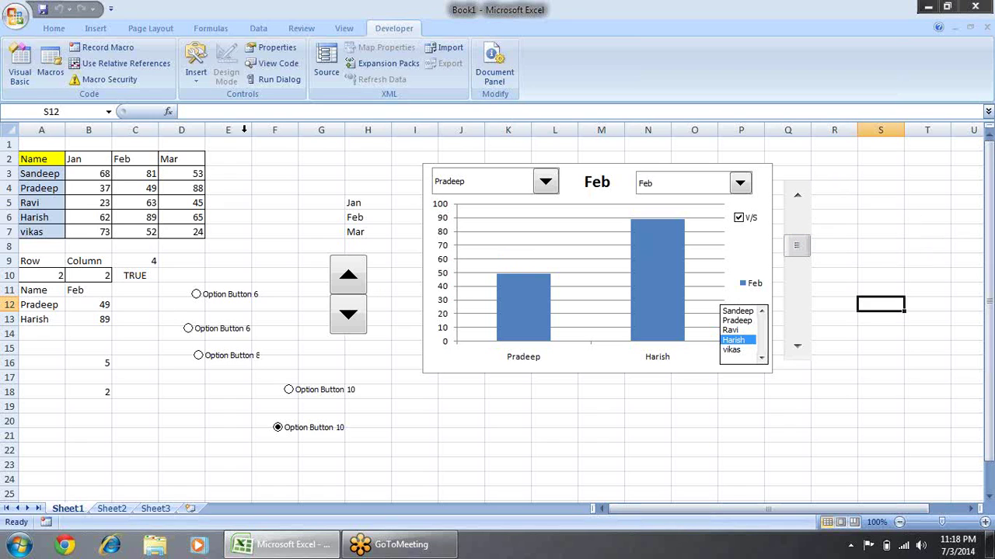
Step: Draw a form-control button below the chart, over about I19:K22, and close the macro assignment without choosing a macro
click(196, 66)
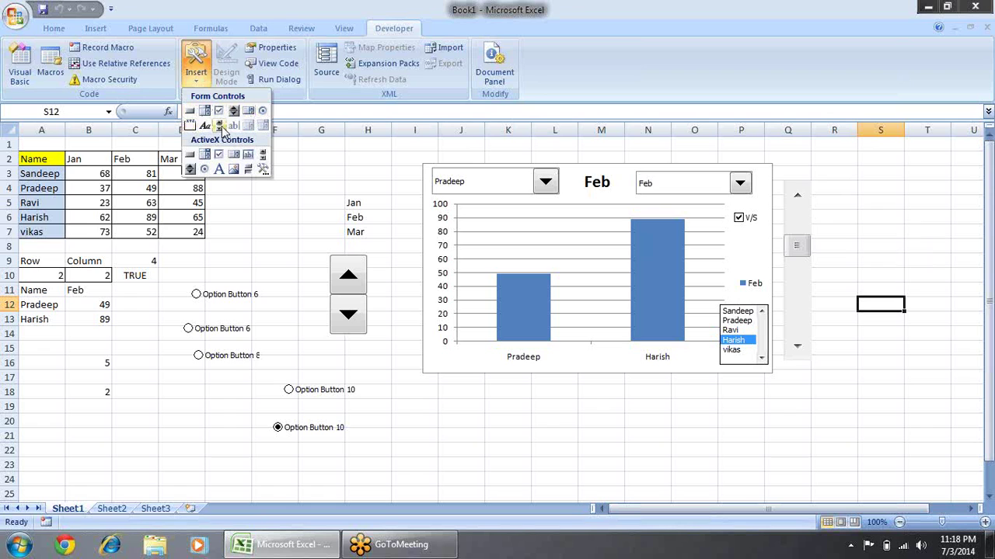
click(190, 111)
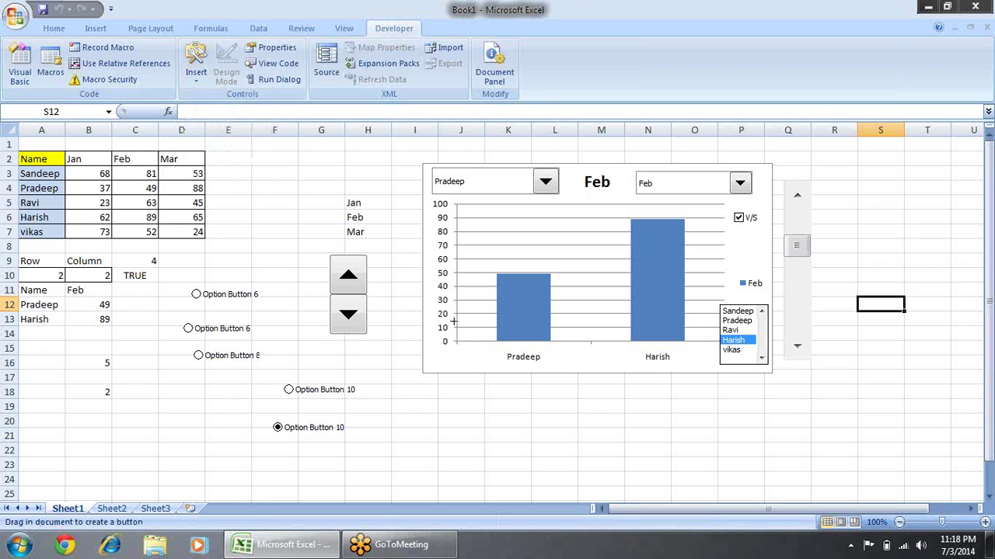
drag(404, 402, 526, 454)
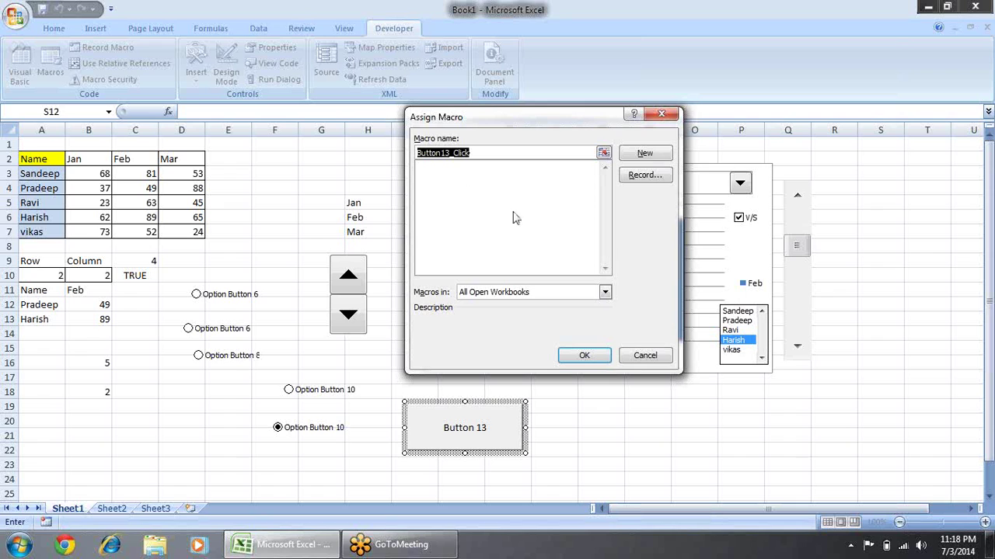
click(662, 115)
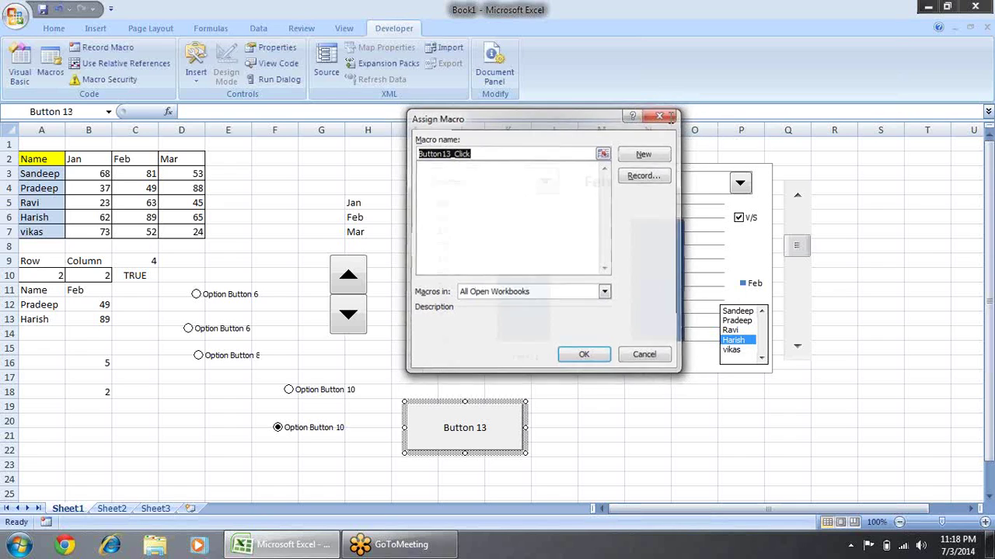
right_click(484, 416)
click(536, 406)
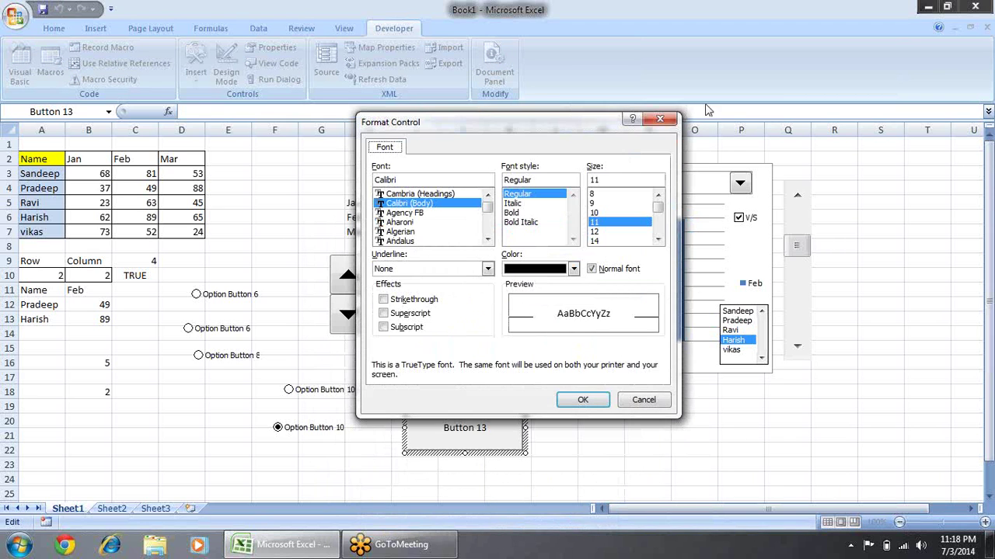
click(660, 118)
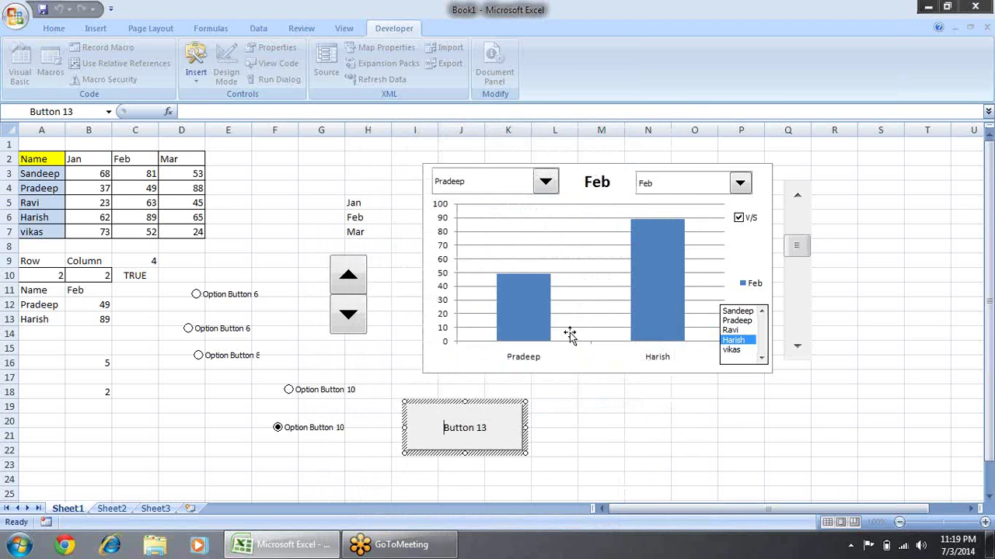
click(591, 419)
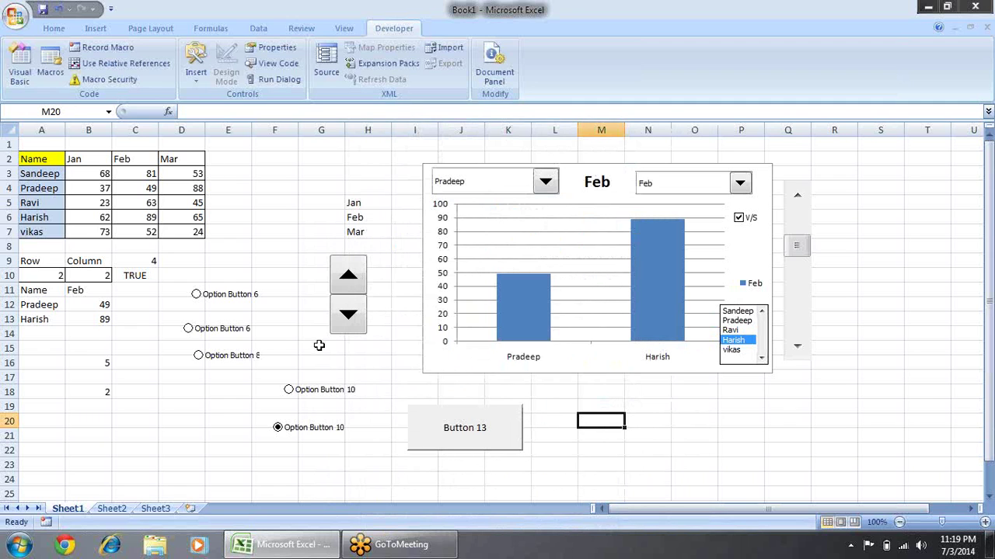
click(45, 70)
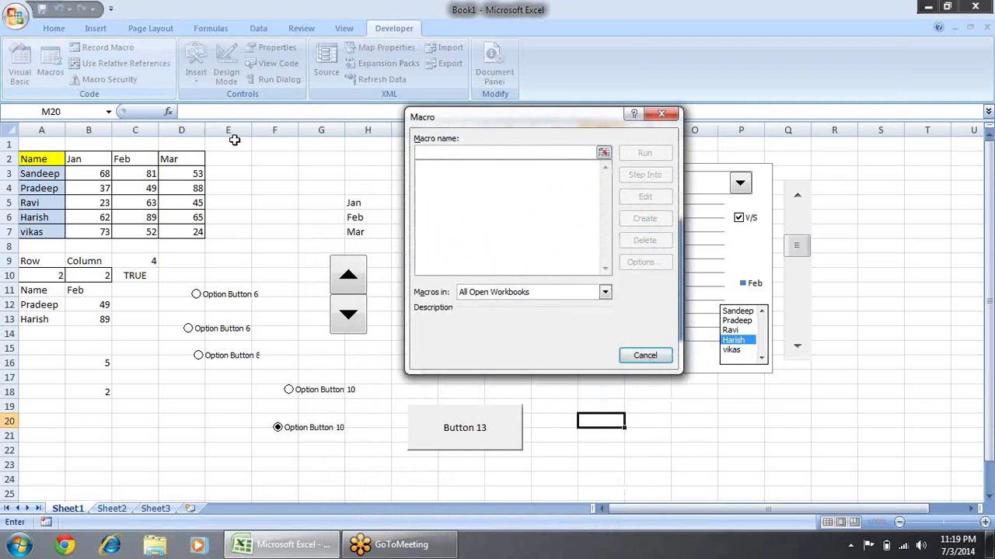
click(663, 115)
Step: Open the Visual Basic editor and insert a new code module in the workbook's project
click(20, 64)
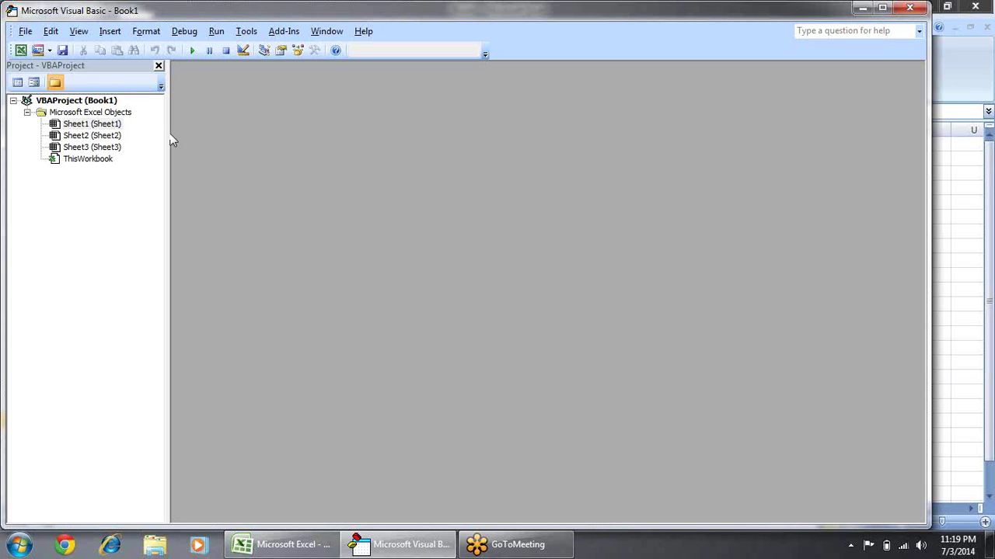
click(109, 31)
click(134, 81)
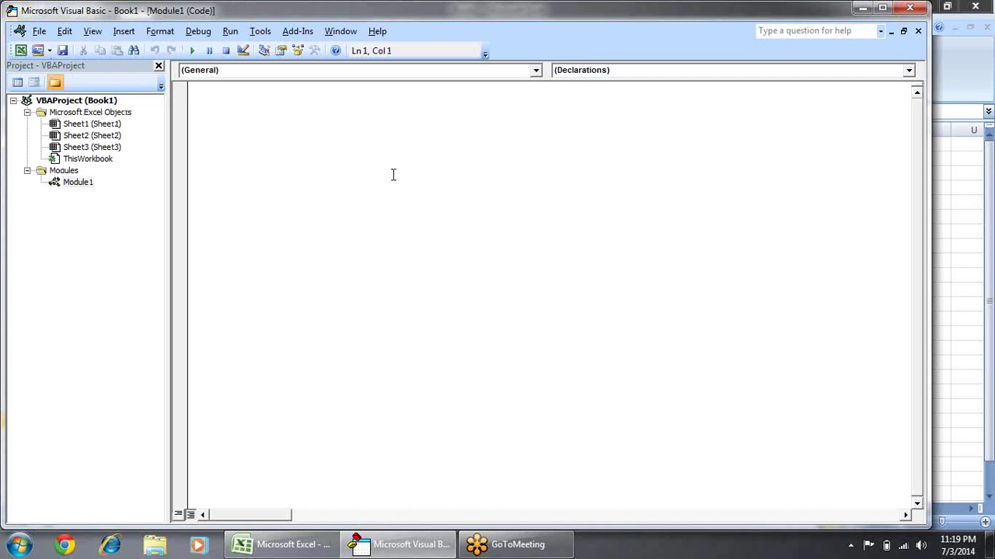
Step: Write a macro Sub a() containing msgbox "hello" in the module, and return to the worksheet
text(sub a)
key(Return)
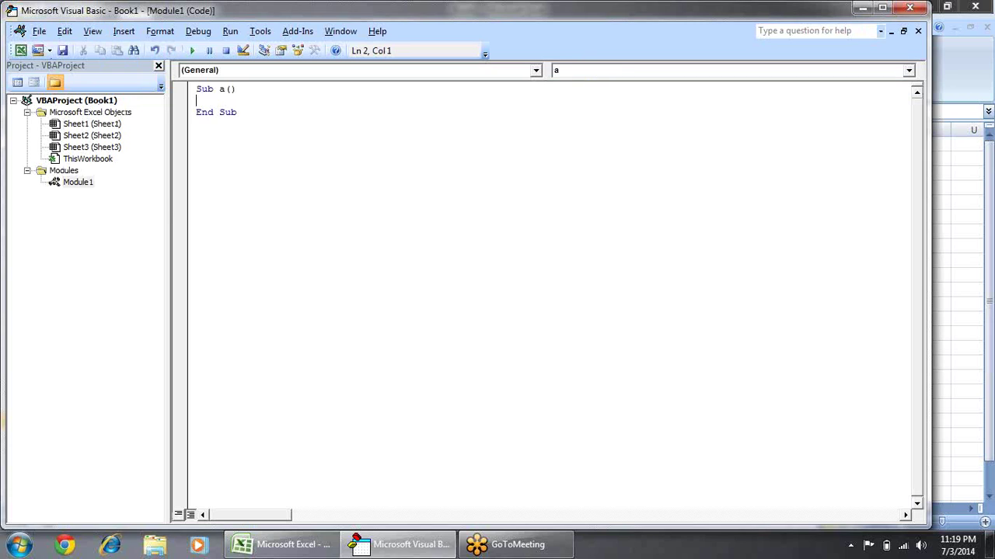
text(msgbox "hello)
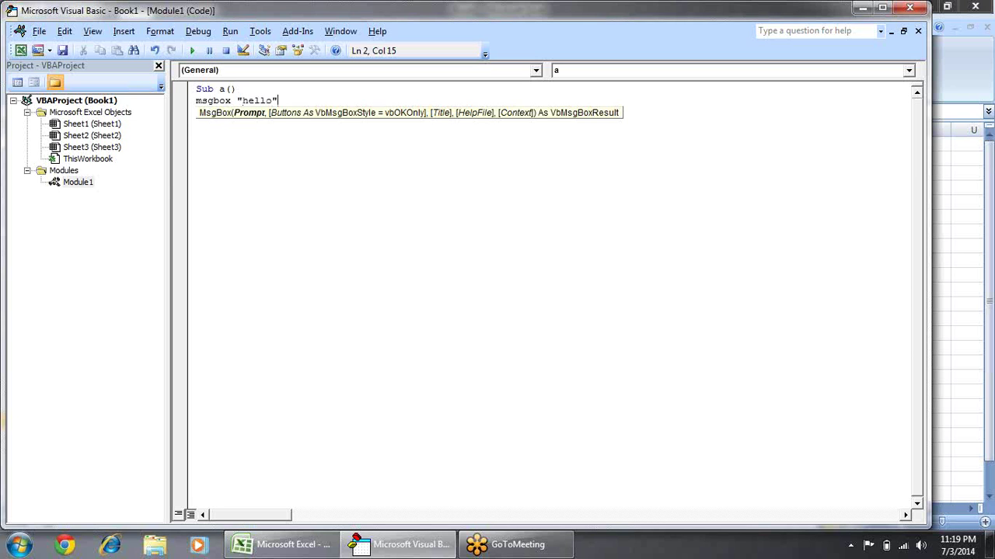
click(393, 174)
key(alt+F11)
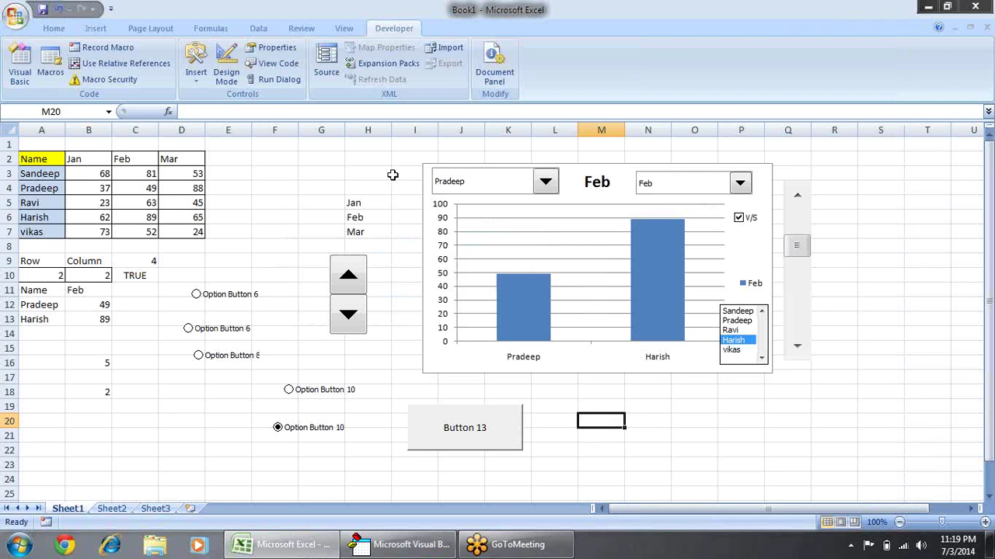
Step: Assign macro a to the button below the chart and deselect the button
right_click(466, 425)
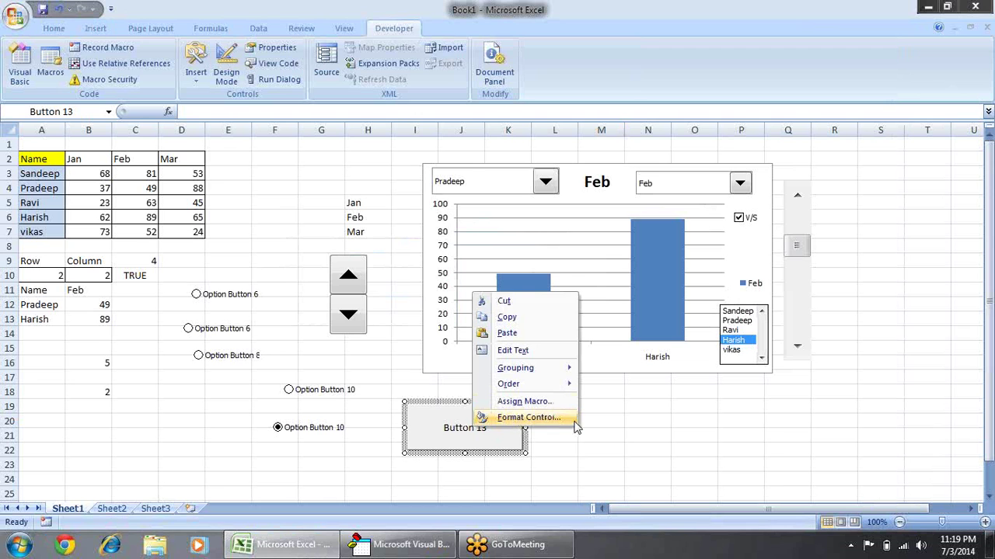
click(552, 404)
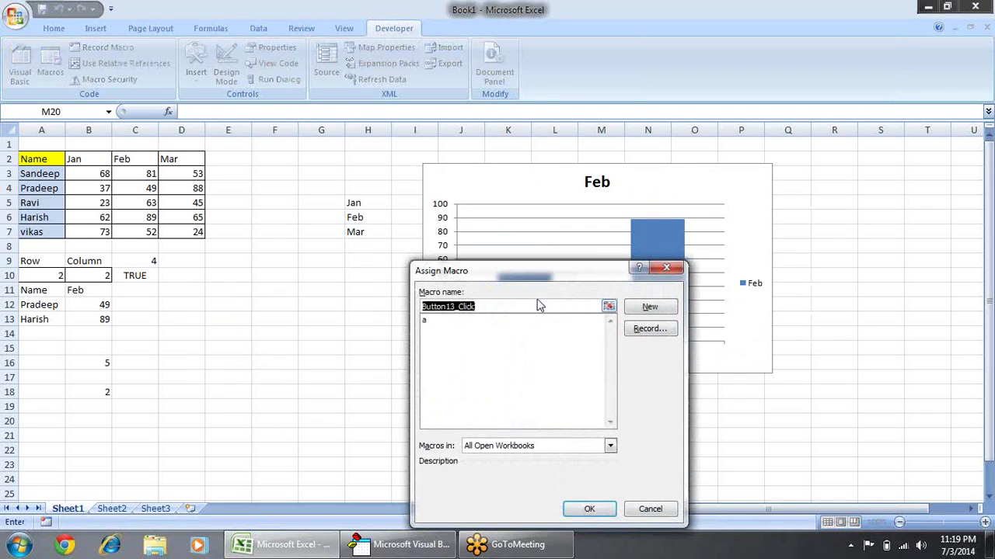
click(455, 320)
click(588, 508)
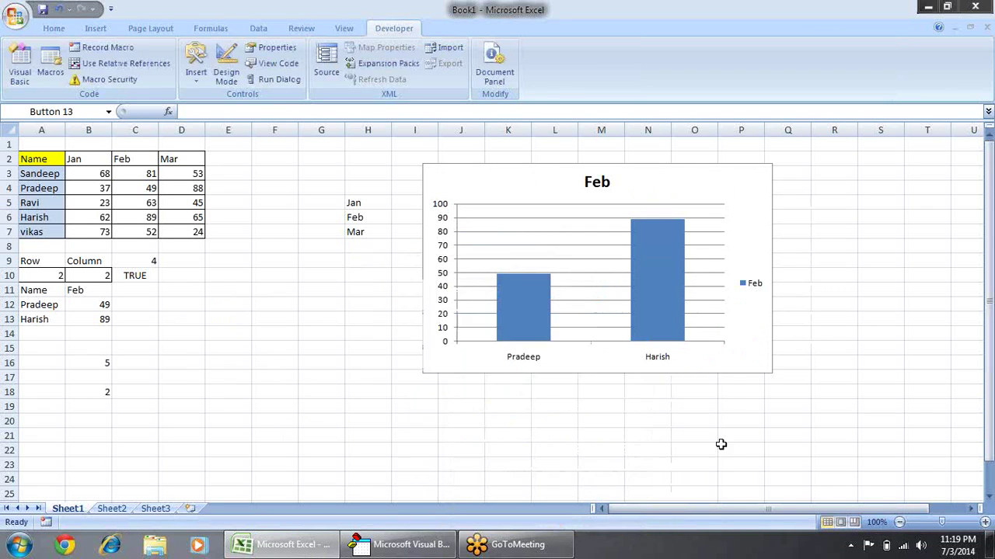
click(737, 430)
scroll(630, 415, down, 10)
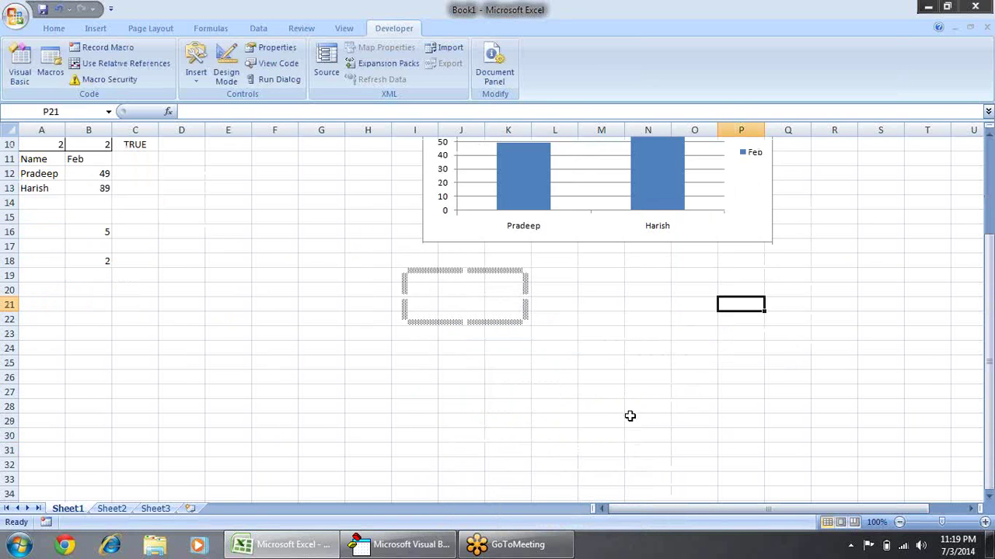
scroll(628, 415, up, 6)
scroll(627, 408, up, 4)
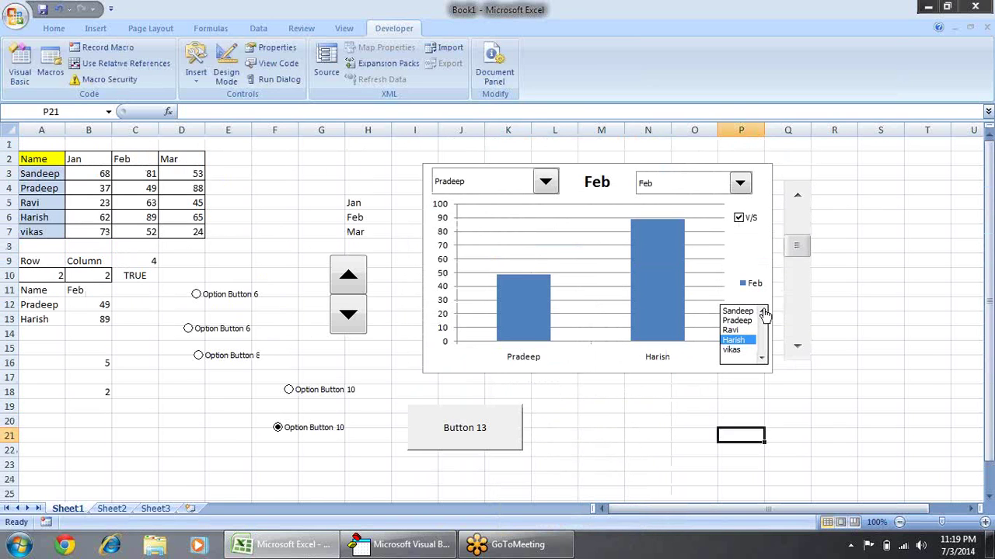
click(834, 287)
Step: Run the button's macro twice to test it, dismissing the message box each time, and select cell F4
click(452, 439)
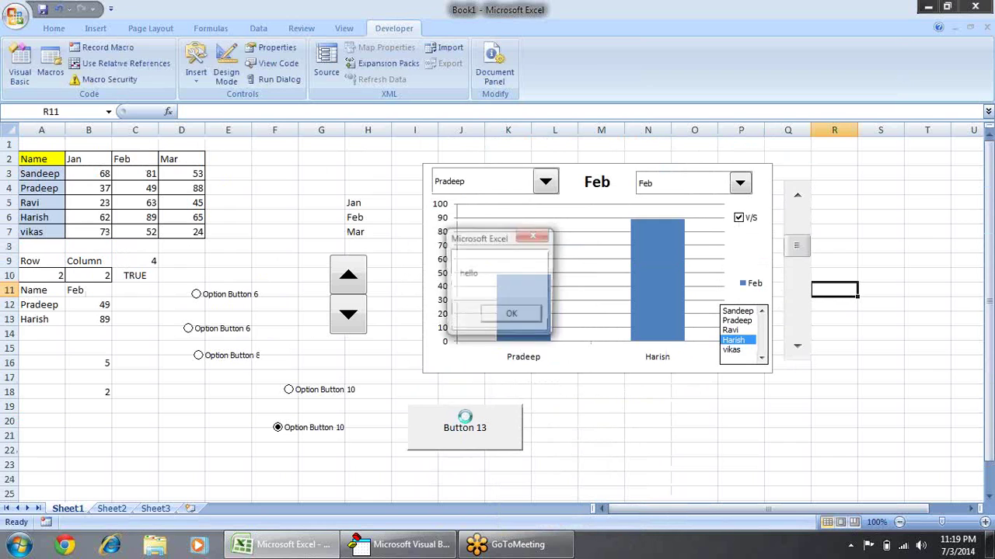
click(510, 315)
click(474, 426)
click(514, 317)
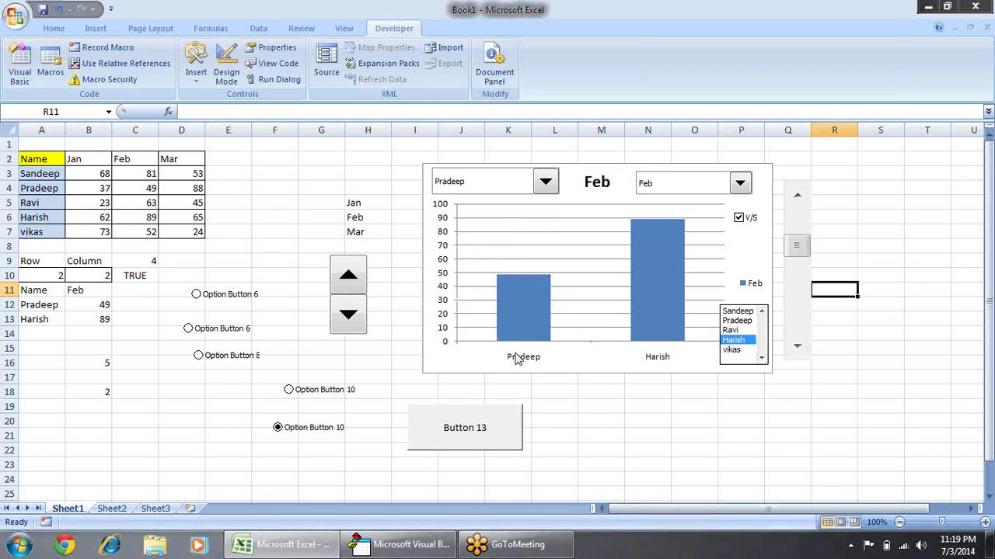
click(277, 232)
click(293, 187)
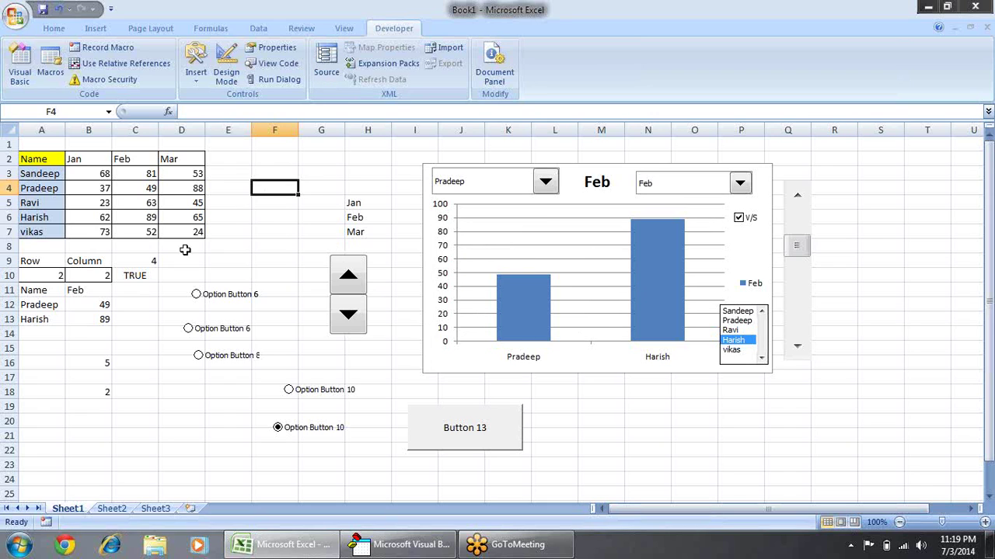
Step: Set the button caption's font style to Bold in its control format settings and deselect the button
right_click(424, 421)
click(451, 404)
drag(460, 243, 762, 210)
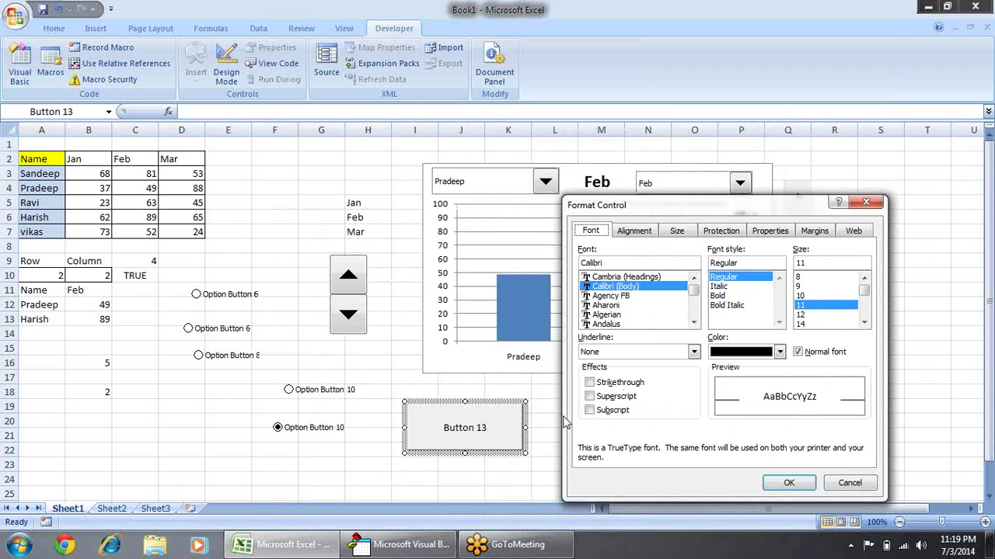
click(723, 295)
click(787, 482)
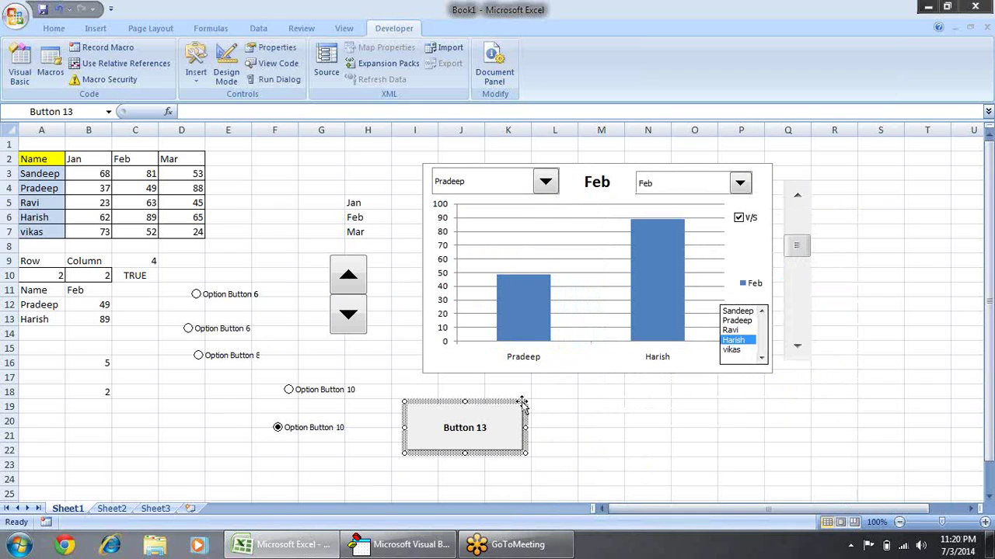
click(548, 403)
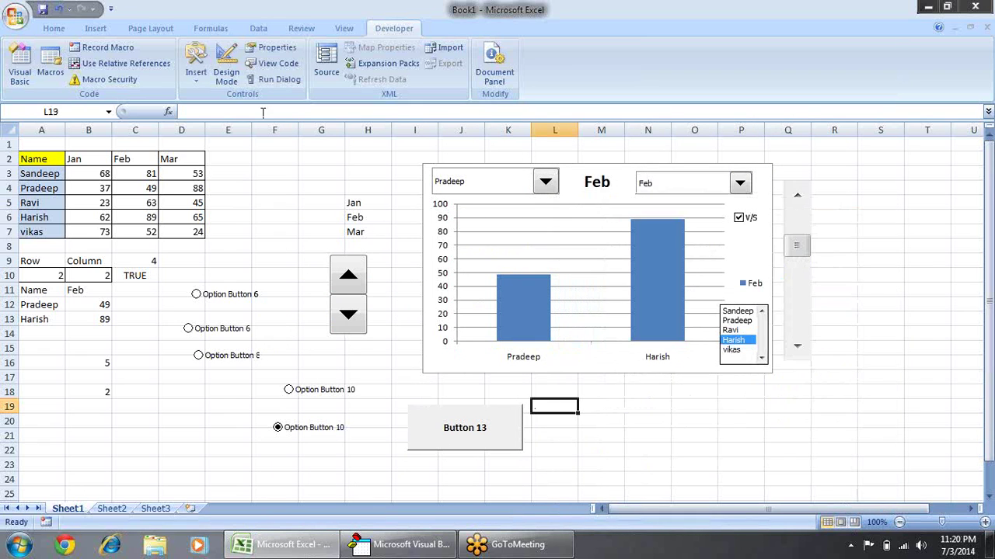
Step: Draw an oval about 0.93" high and 0.82" wide between the data table and the month list, and add the text Click me
click(59, 29)
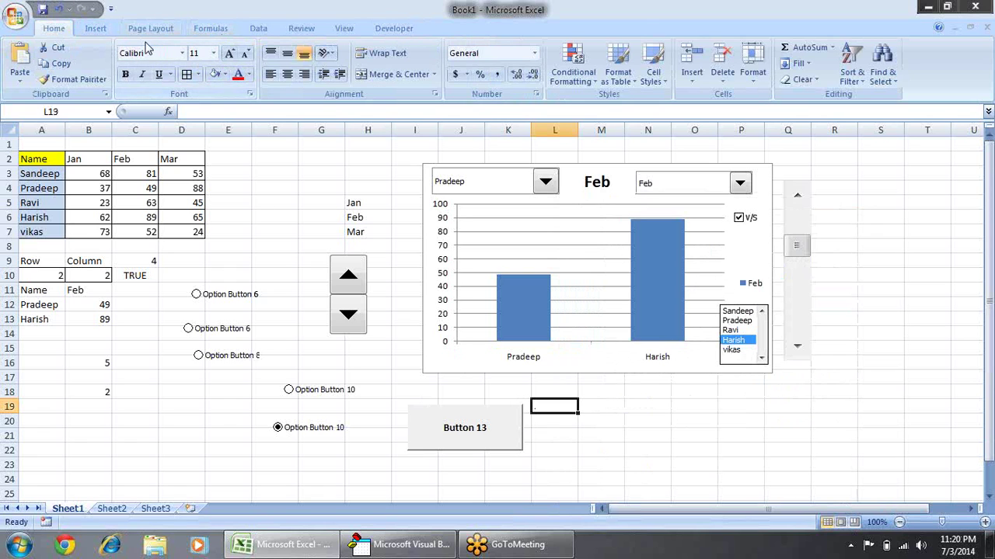
click(100, 34)
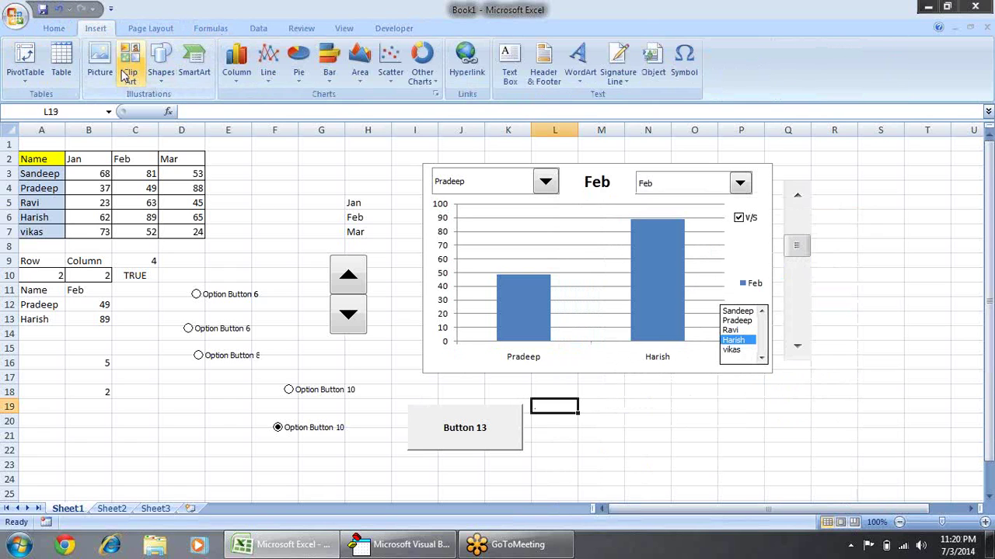
click(161, 62)
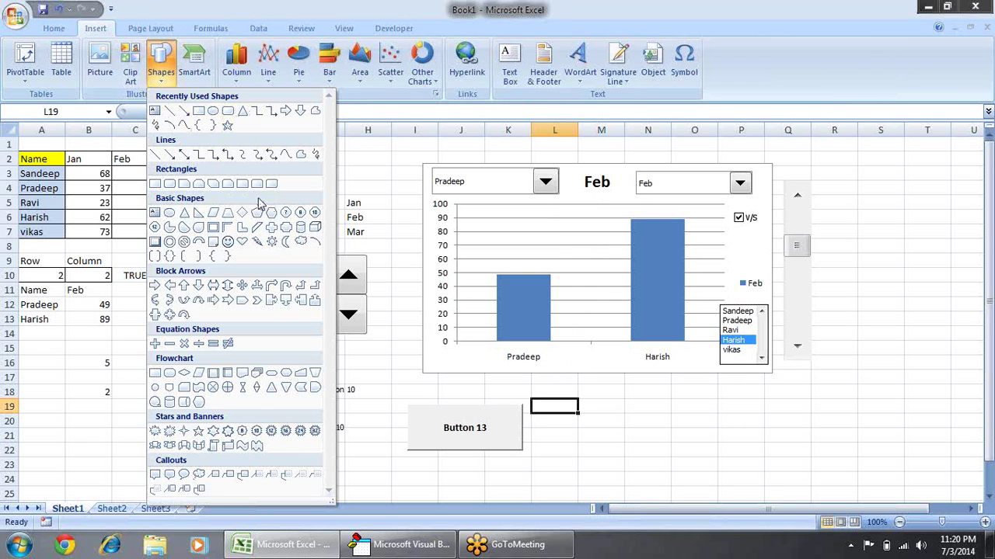
click(227, 126)
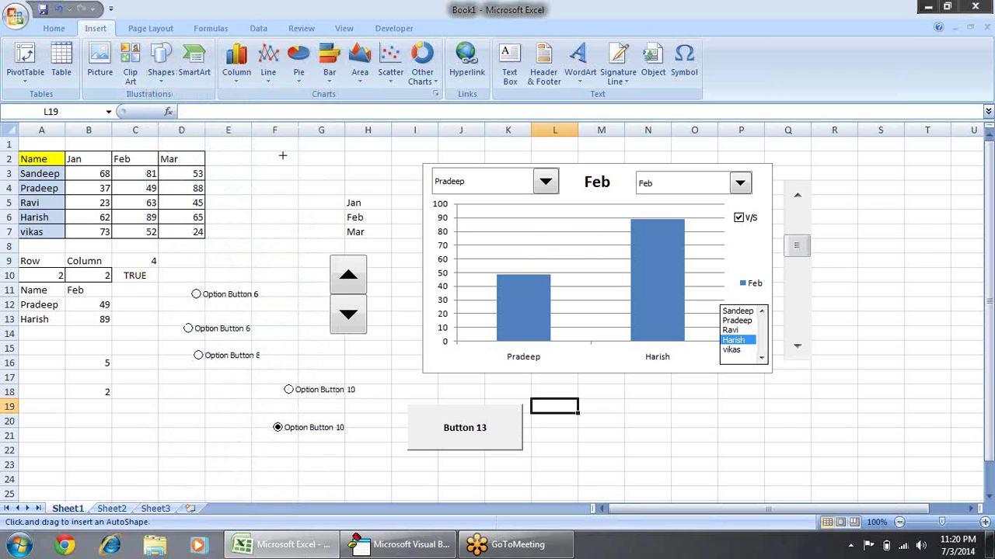
drag(252, 170, 312, 235)
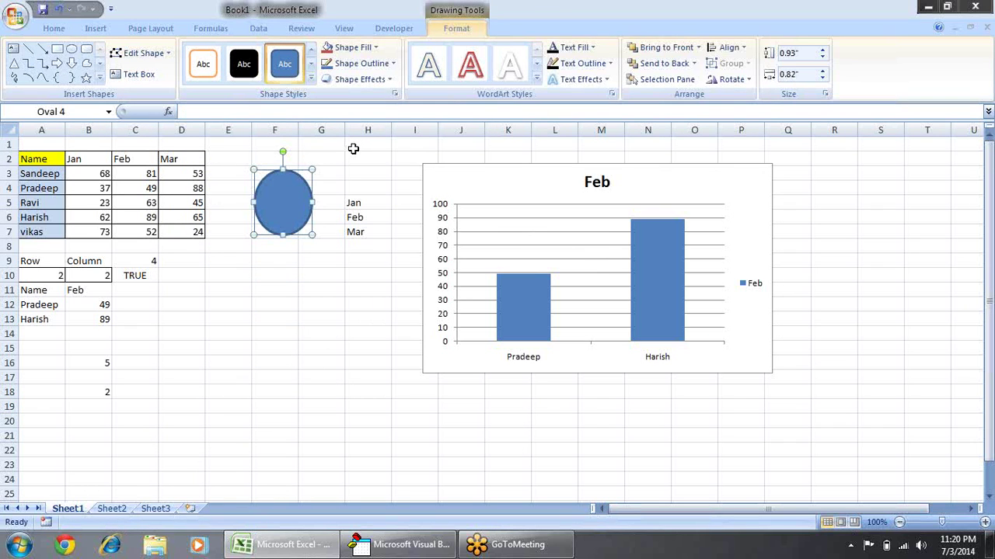
text(C)
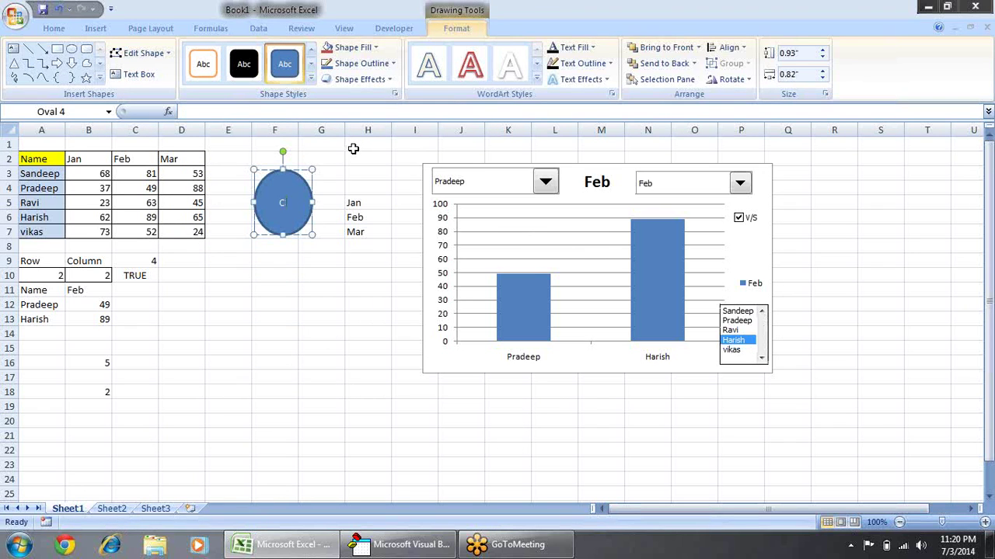
text(lick me)
click(304, 272)
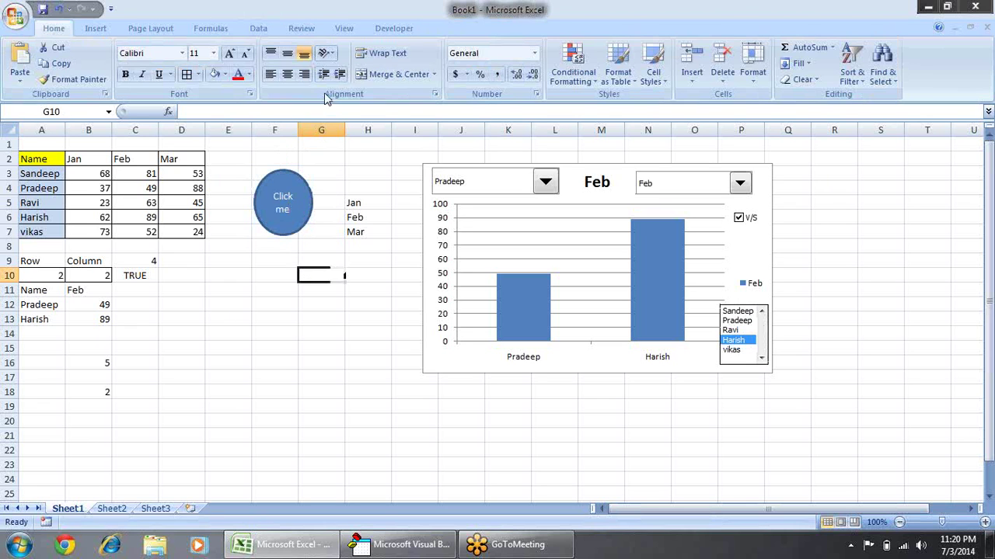
Step: Apply the light red gradient shape style to the Click me oval and deselect it
click(291, 156)
click(312, 87)
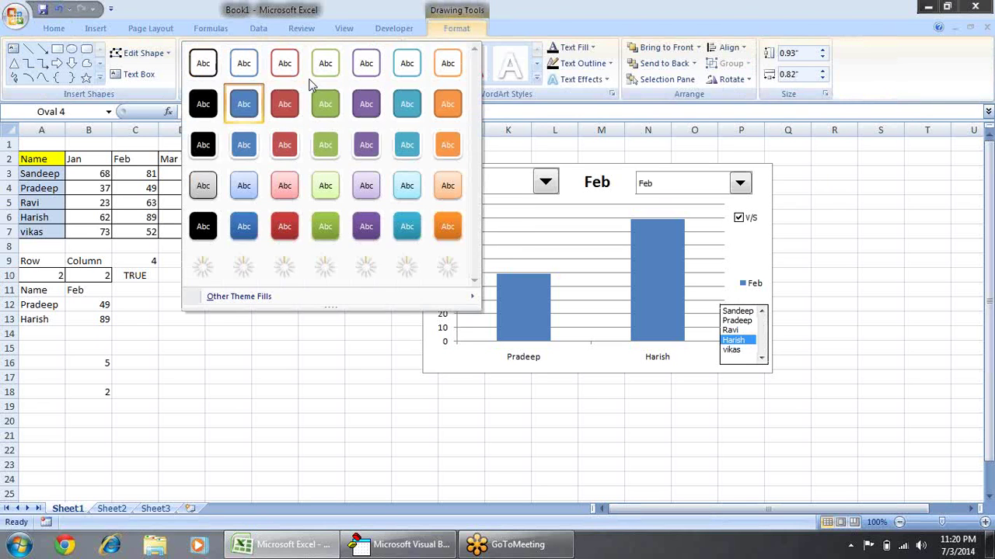
click(263, 190)
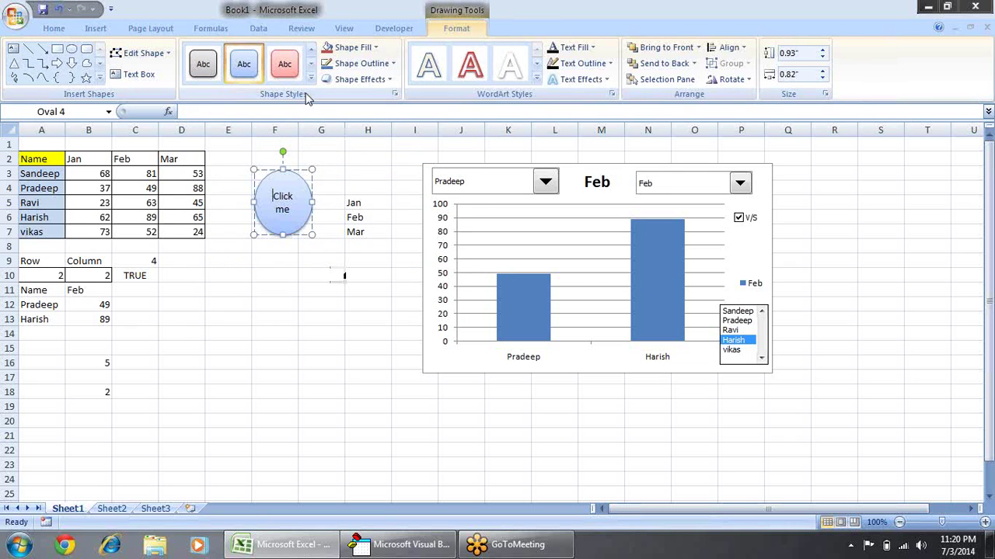
click(300, 68)
click(317, 303)
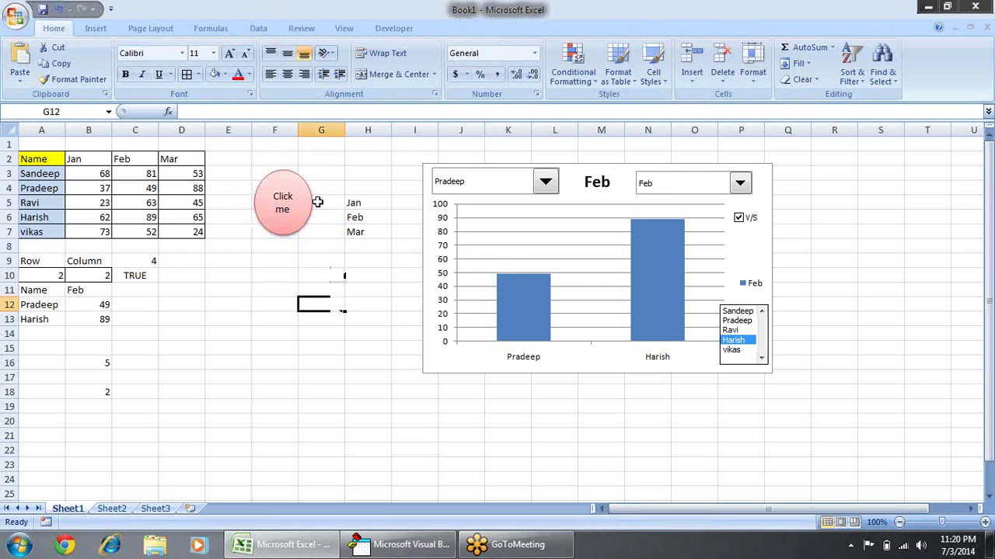
Step: Assign macro a to the Click me oval and deselect the shape
right_click(287, 195)
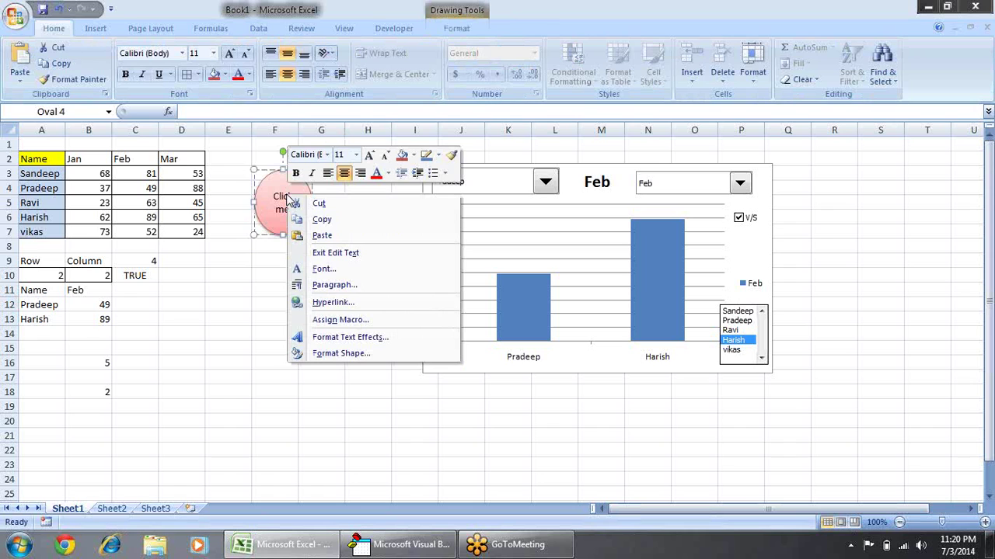
click(339, 320)
click(469, 183)
click(482, 169)
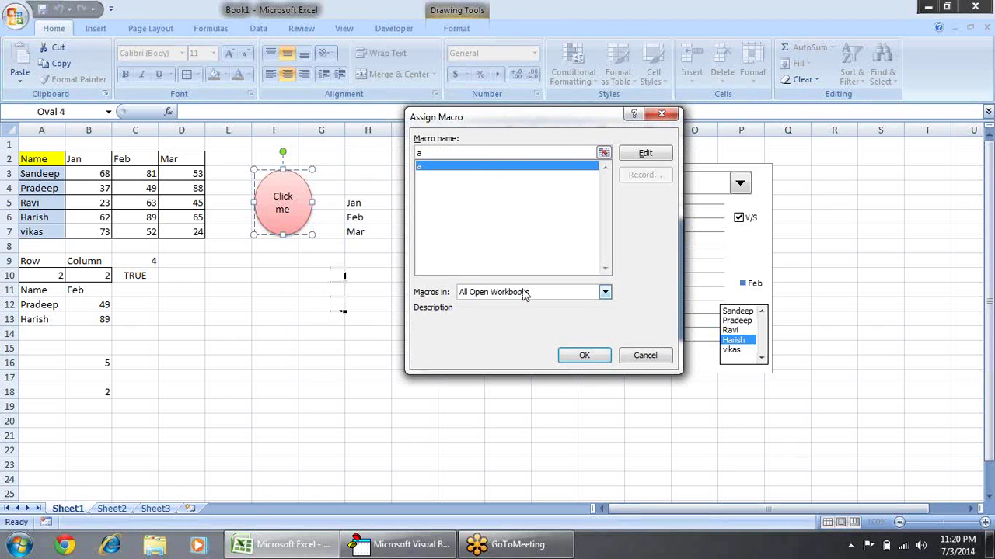
click(582, 357)
click(342, 368)
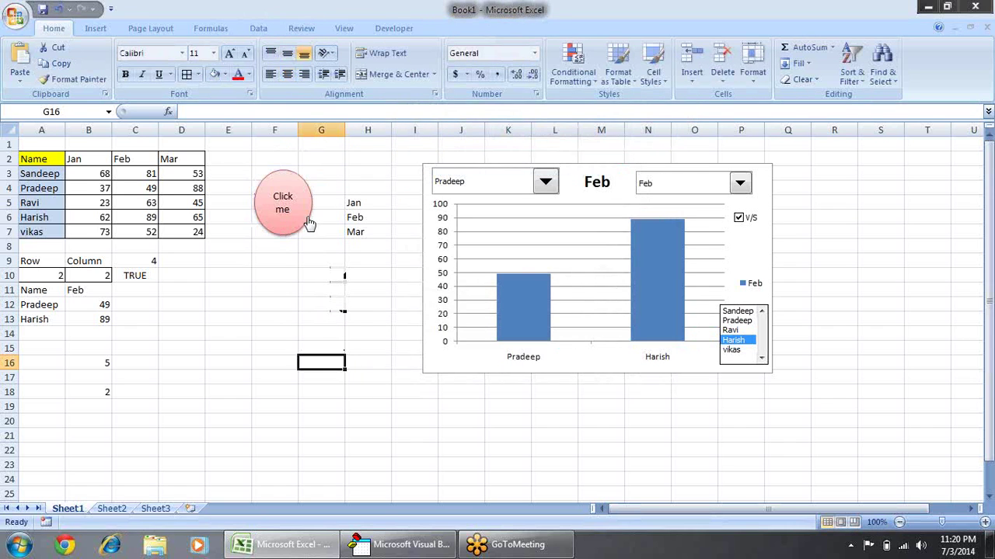
Step: Run the Click me oval's macro twice to test it, dismissing the message box each time
click(282, 203)
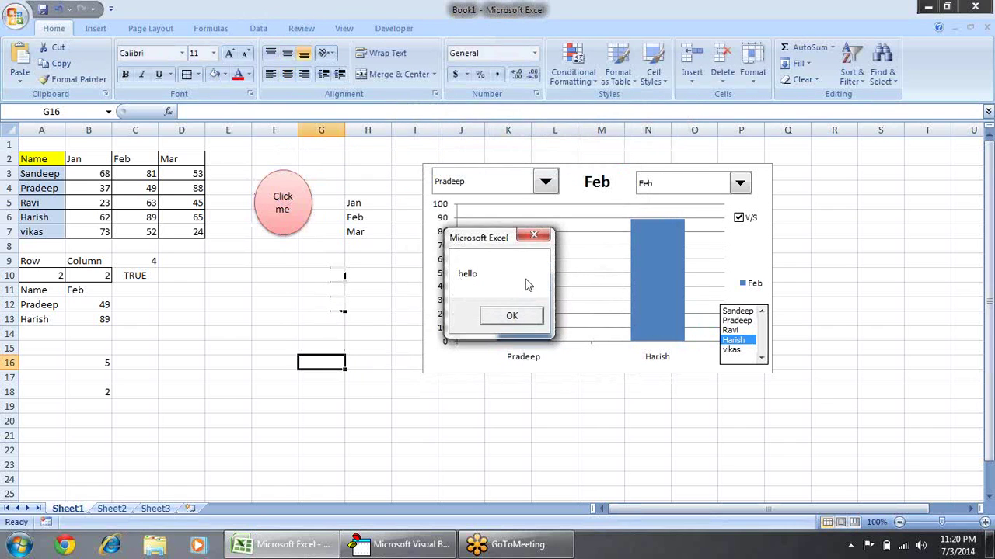
click(513, 317)
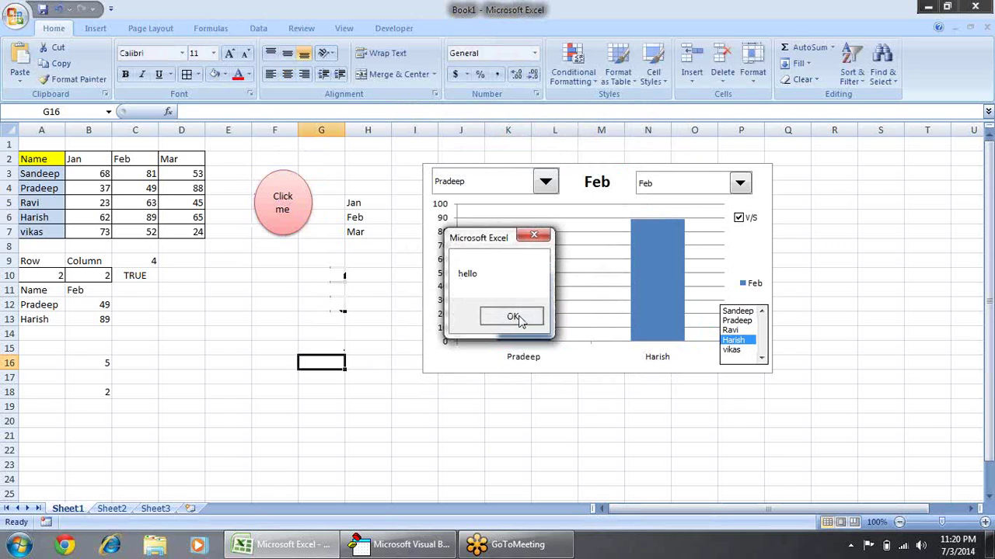
click(277, 196)
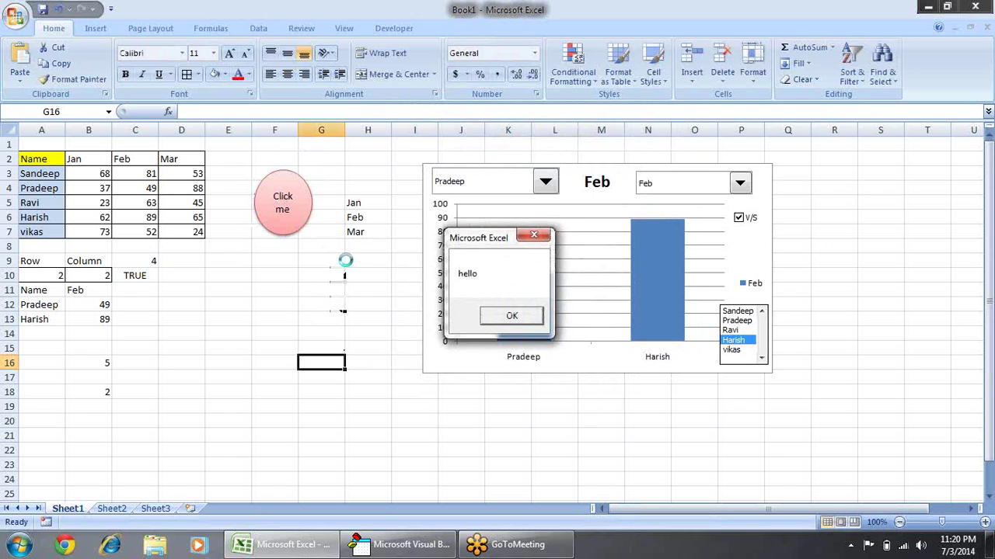
click(511, 317)
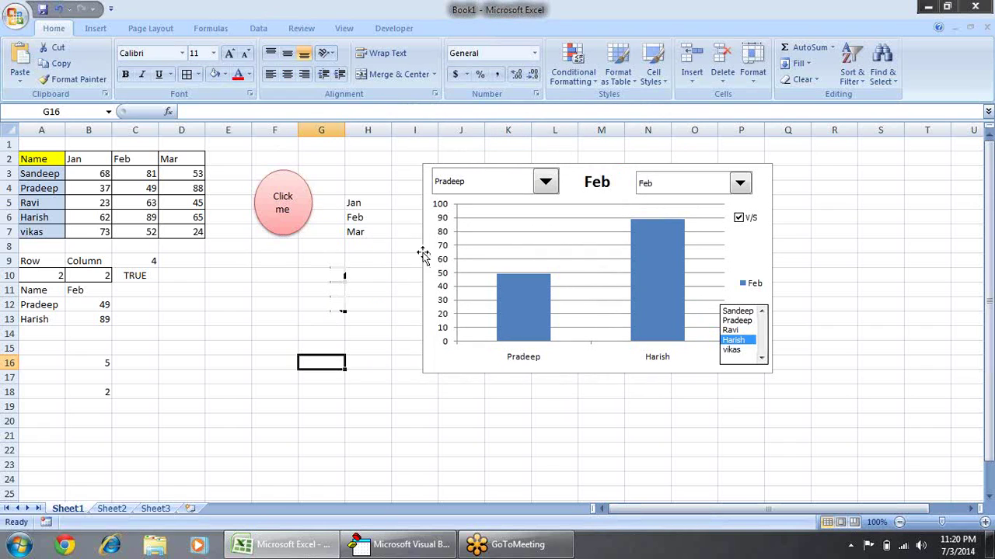
Step: Change the Click me oval to the light blue gradient shape style and deselect it
right_click(294, 204)
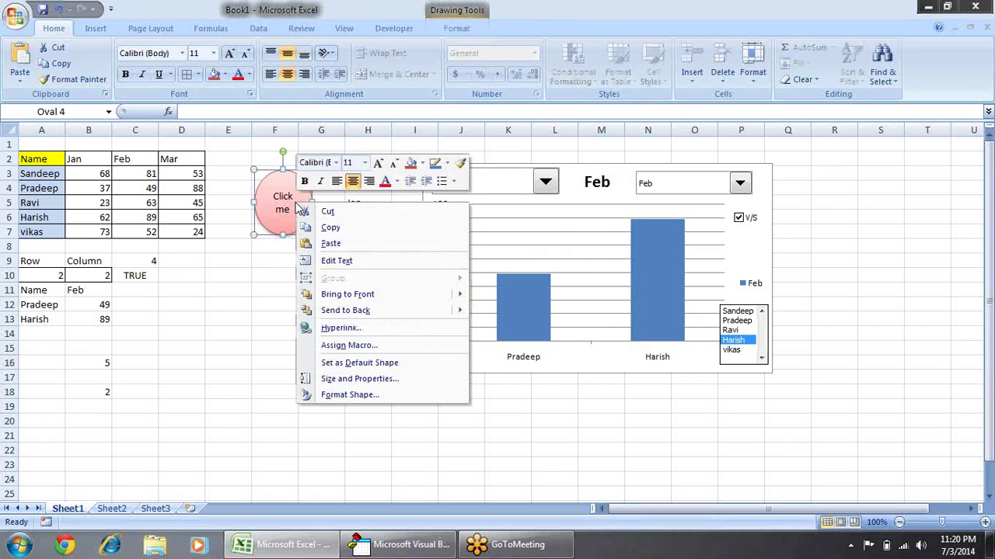
key(Escape)
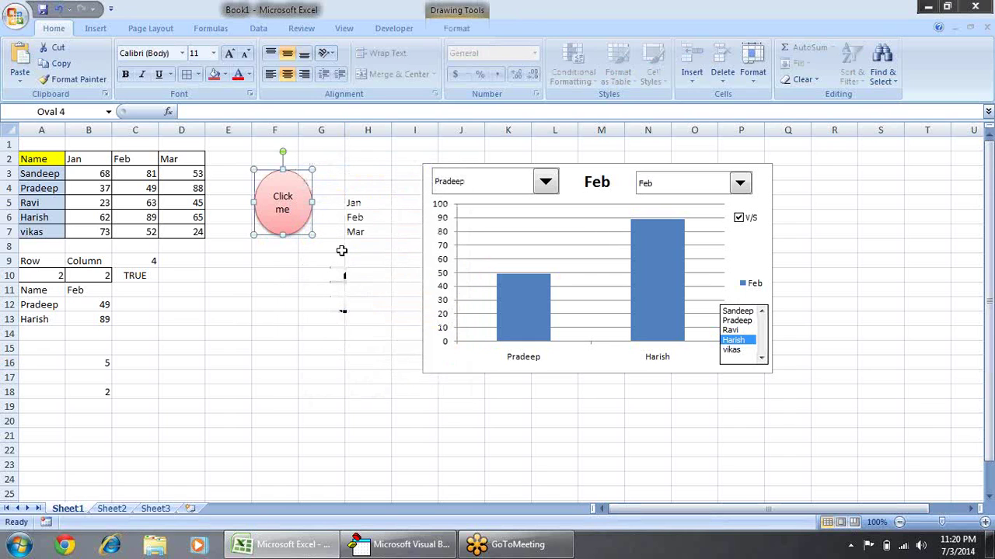
click(459, 29)
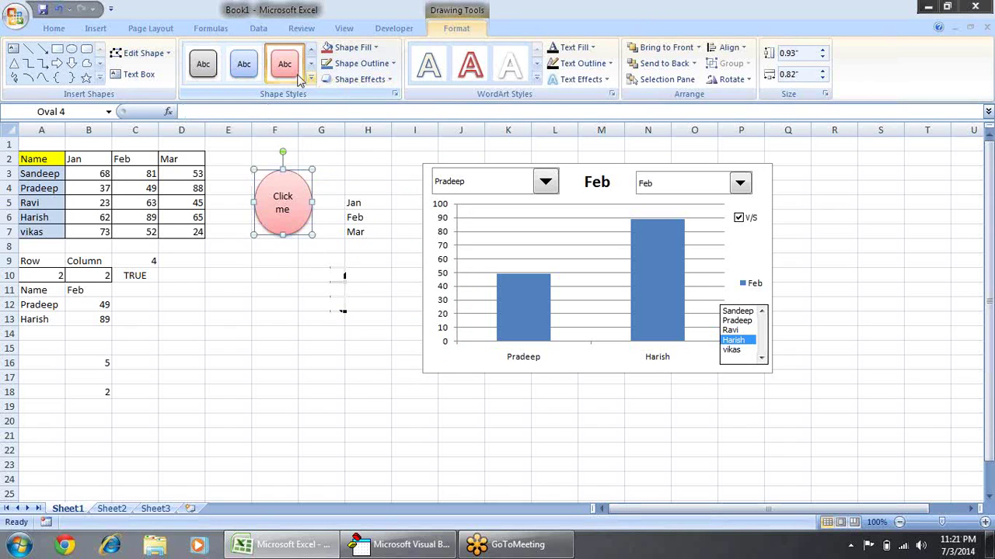
click(320, 272)
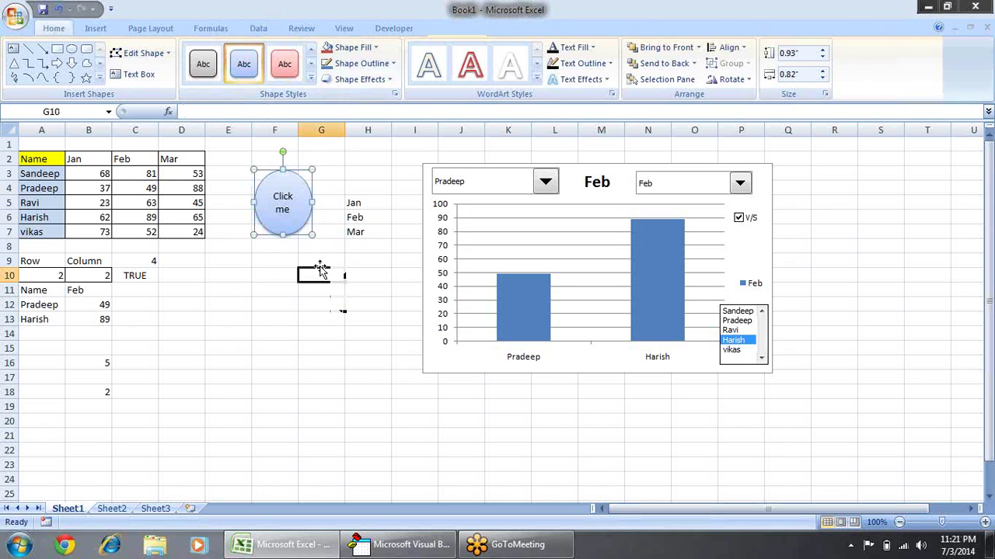
Step: Test the restyled oval's macro once, dismiss its message box, and select cell I4
click(293, 203)
click(515, 315)
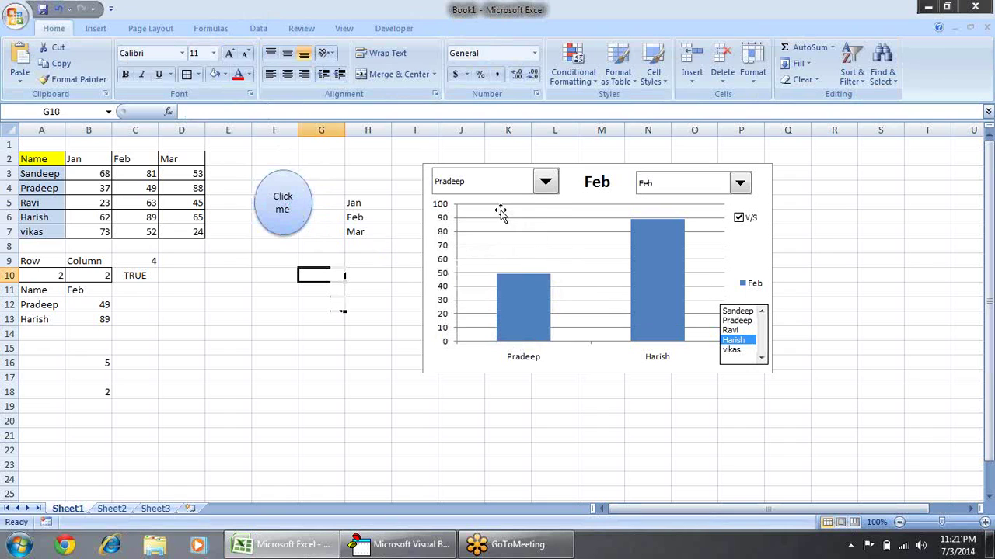
click(404, 188)
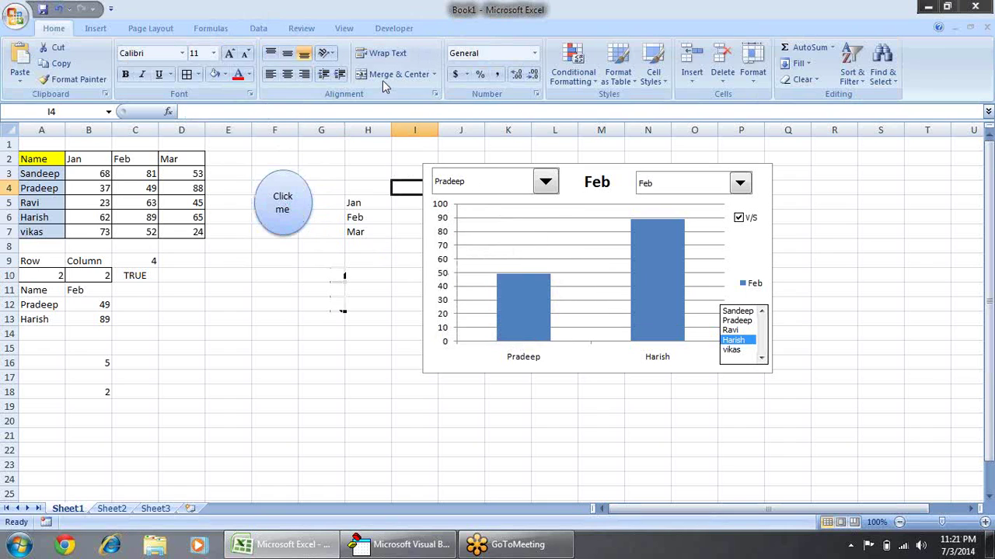
click(147, 29)
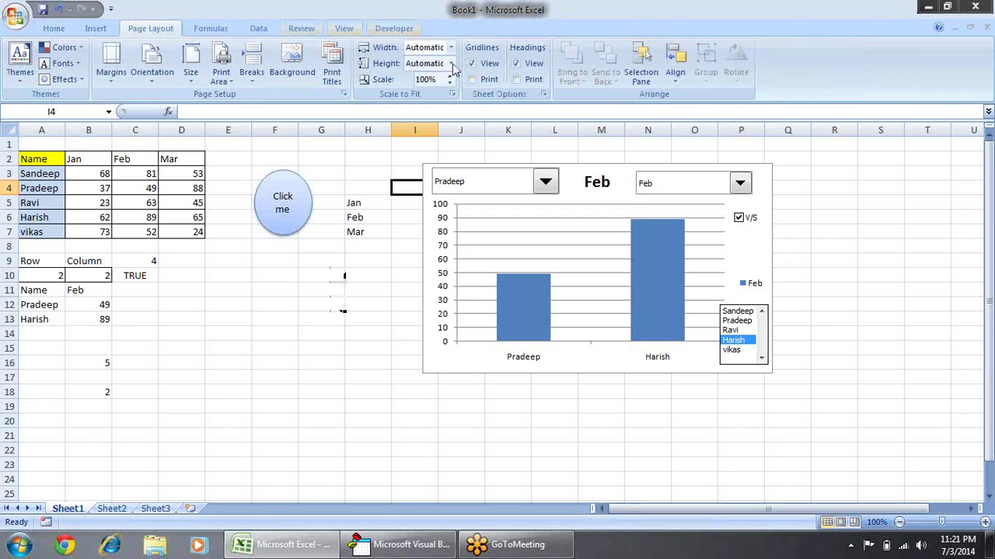
click(303, 343)
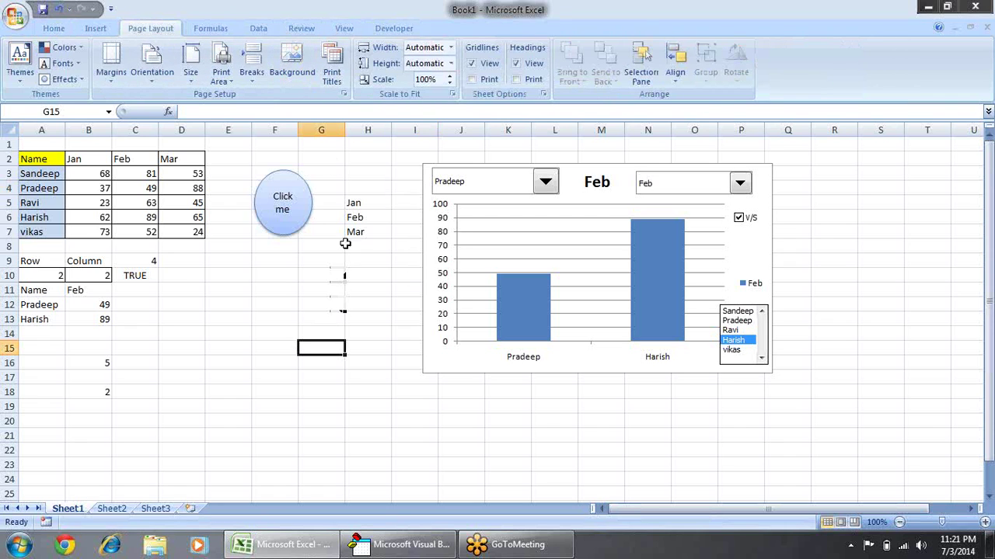
Step: Draw a label form control beside the spin button and move it just below the Click me oval
click(398, 28)
click(196, 66)
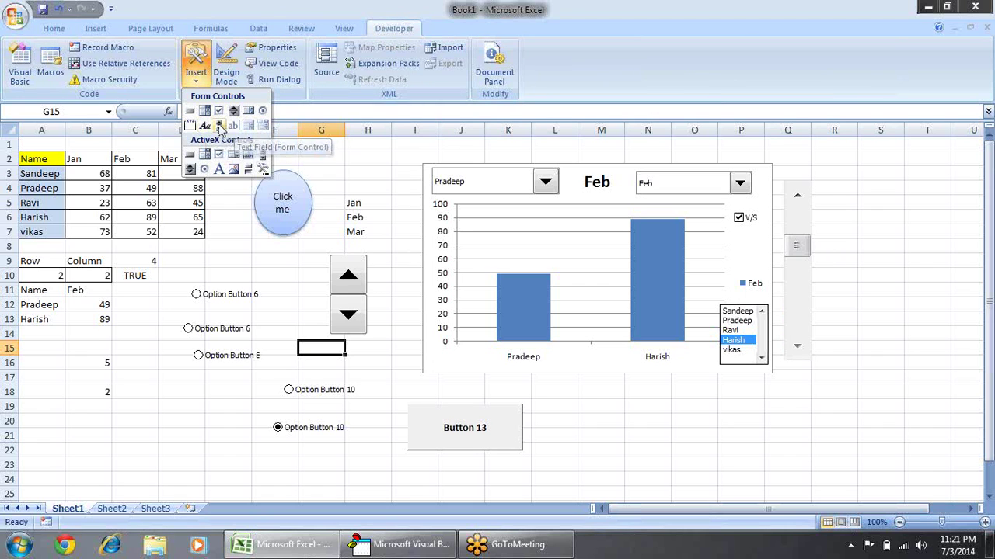
click(205, 125)
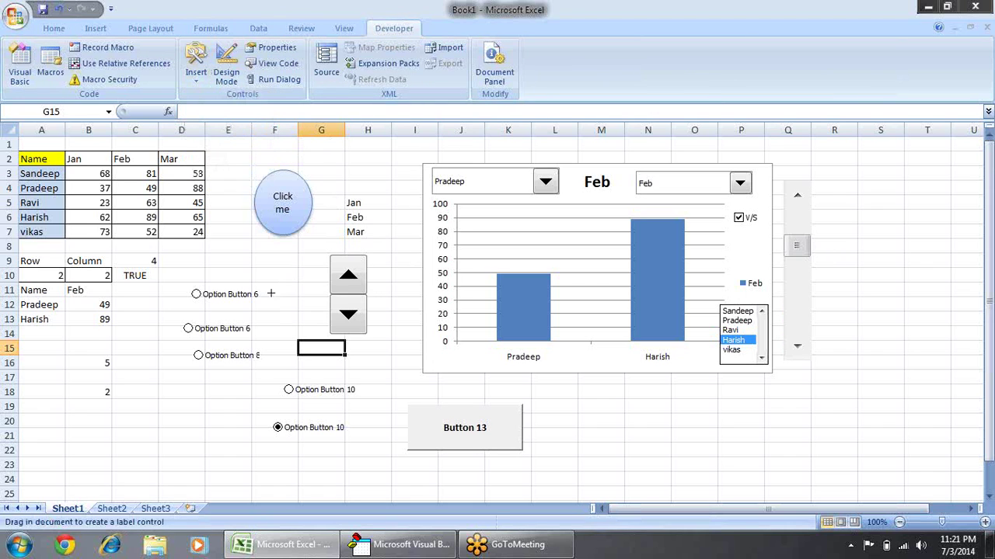
drag(268, 278, 339, 303)
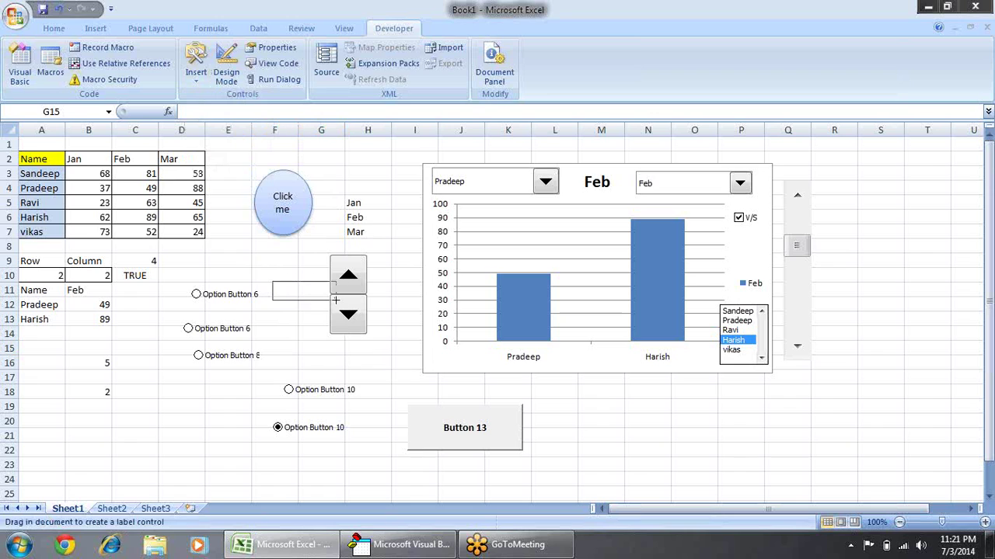
drag(292, 253, 252, 264)
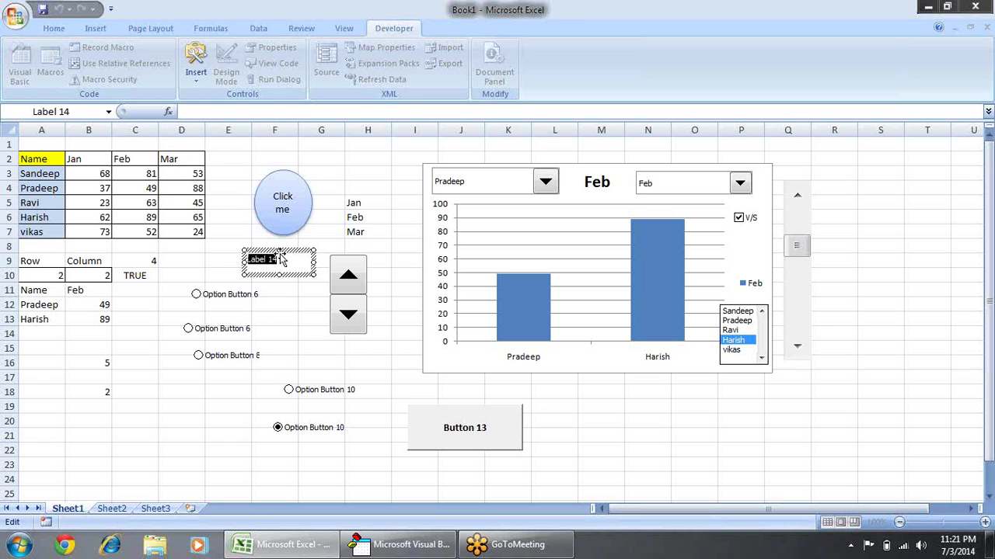
Step: View the new label's format control settings and close them without making changes
right_click(286, 252)
click(342, 378)
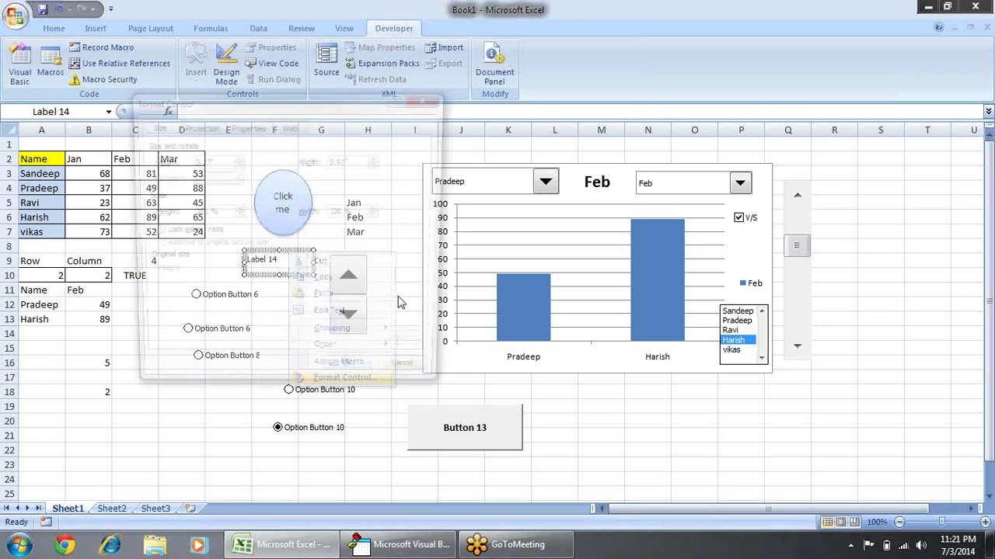
drag(338, 97, 677, 136)
click(769, 137)
Step: Replace the label's caption with Chart and deselect the label
drag(292, 260, 196, 254)
text(Chart)
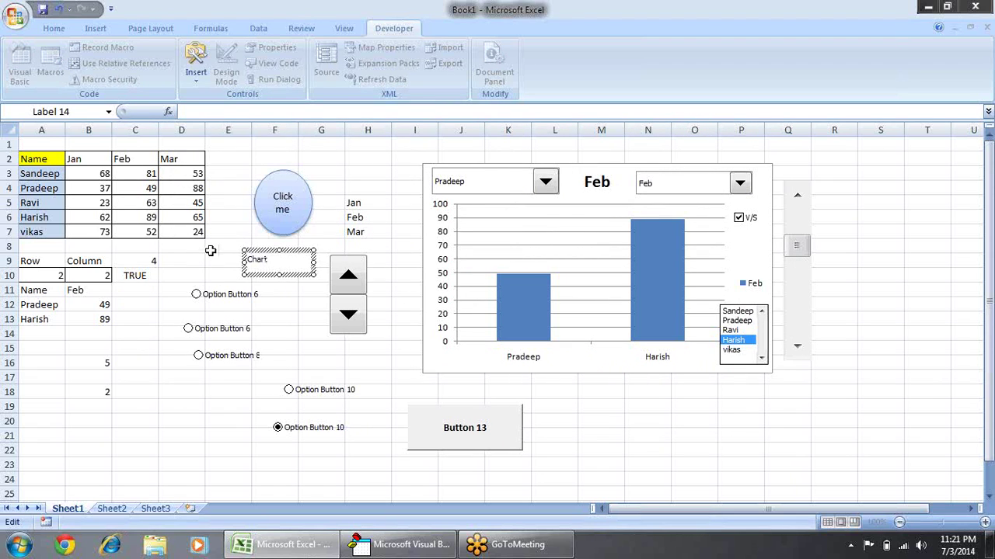
click(276, 318)
click(280, 267)
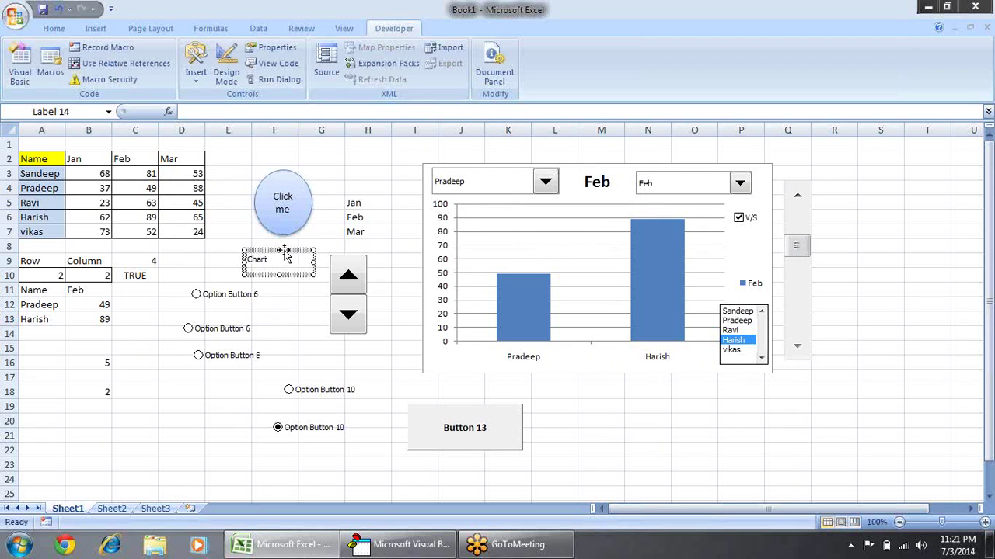
click(293, 346)
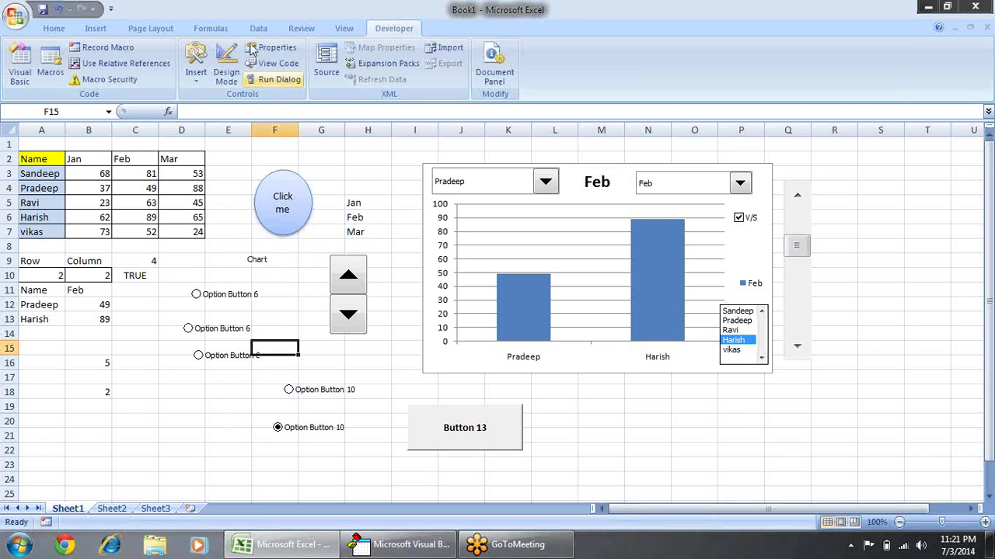
click(198, 78)
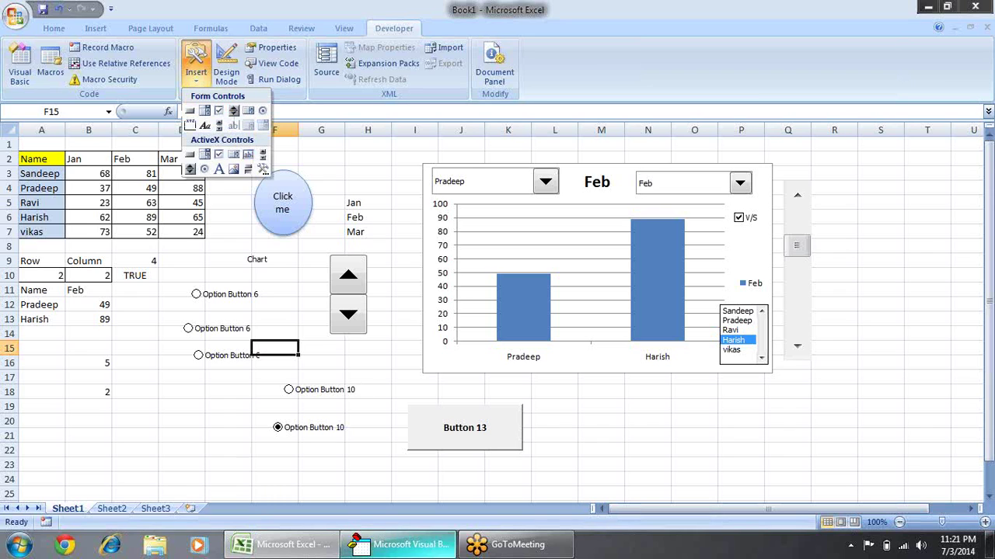
click(590, 399)
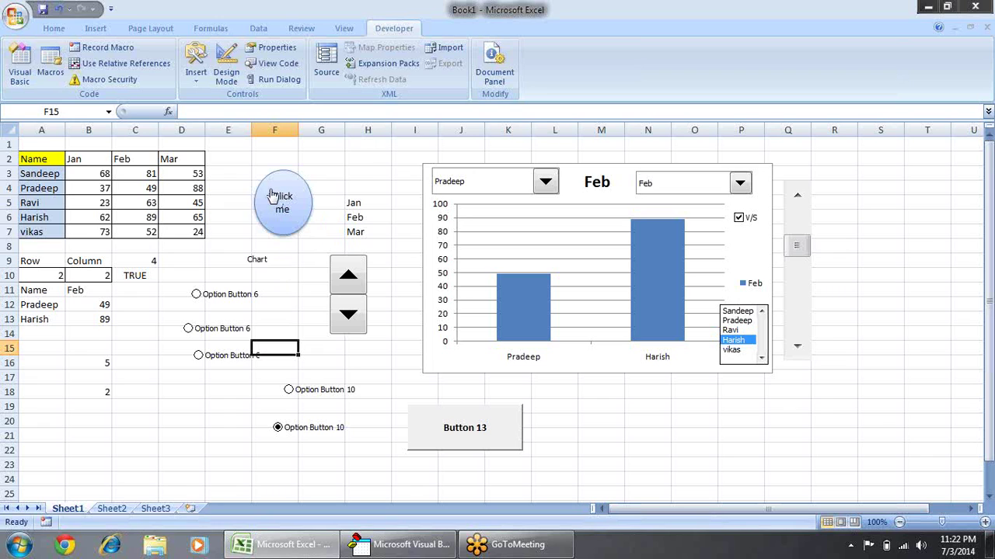
Step: Draw a rectangle shape about 1.62" wide and 0.72" high beneath the option buttons and apply the light red gradient shape style
click(96, 28)
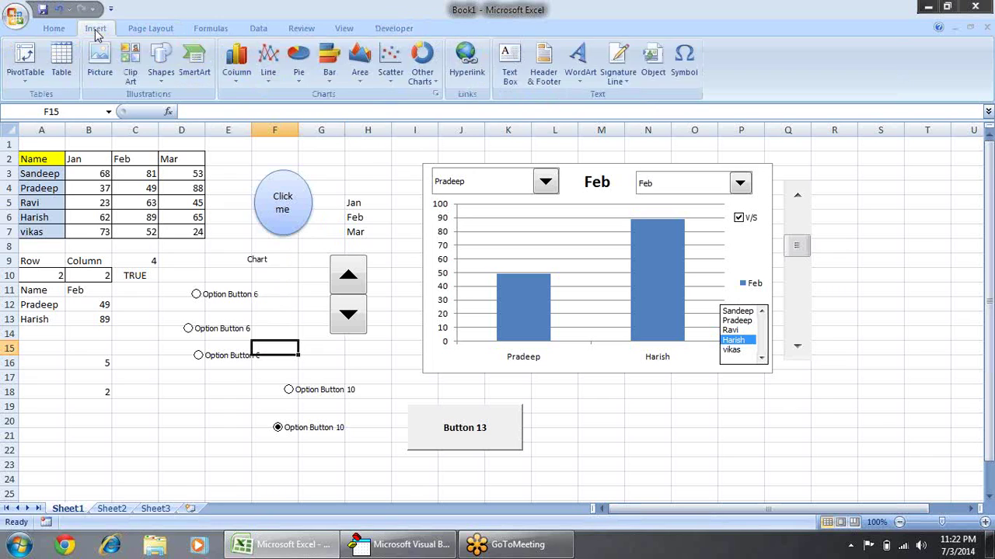
click(161, 66)
click(199, 110)
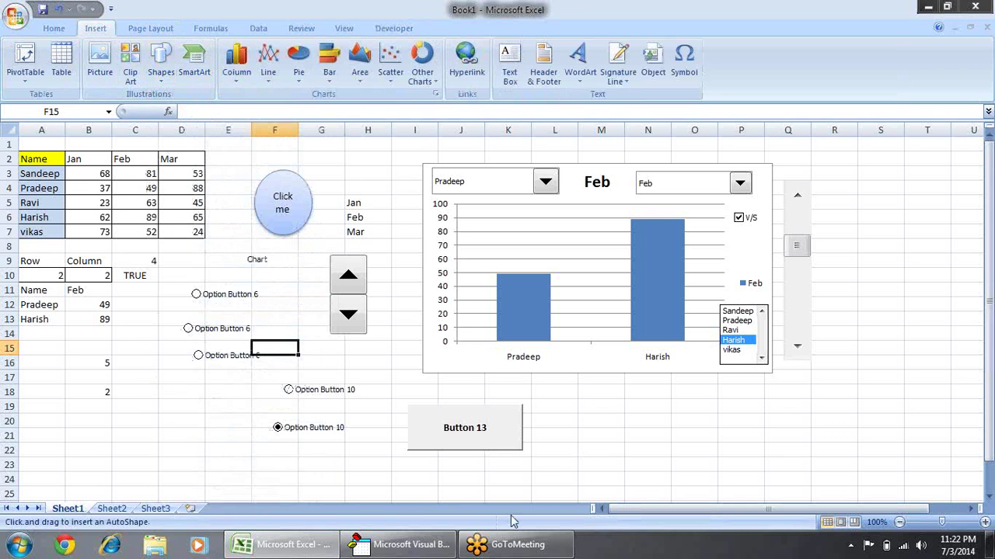
mouse_move(387, 157)
mouse_down()
mouse_move(474, 185)
mouse_move(501, 208)
mouse_move(367, 164)
mouse_move(254, 266)
mouse_move(217, 344)
mouse_move(165, 377)
mouse_up()
click(248, 256)
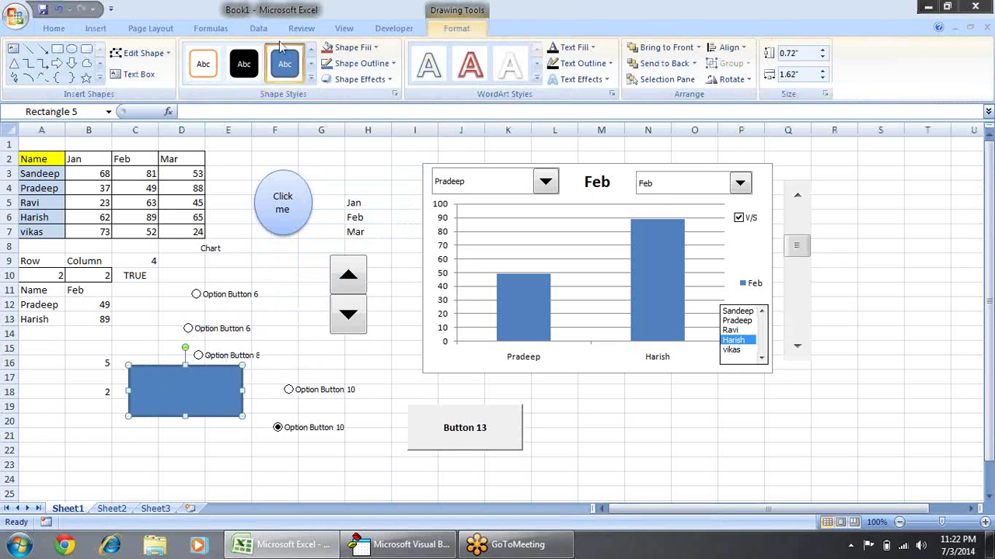
click(310, 78)
click(294, 201)
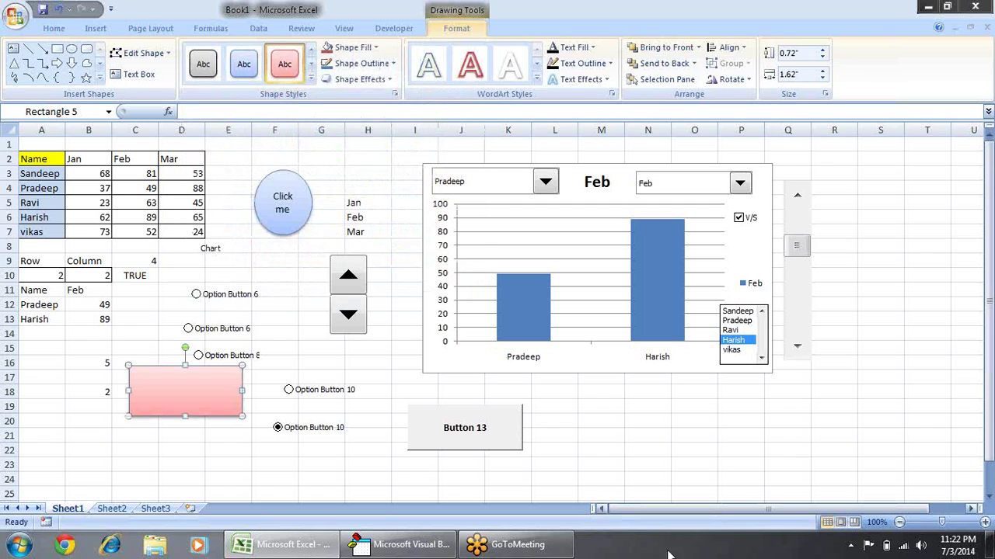
Step: Move the red rectangle onto the chart so it covers the chart title between the two drop-downs
drag(222, 378, 251, 380)
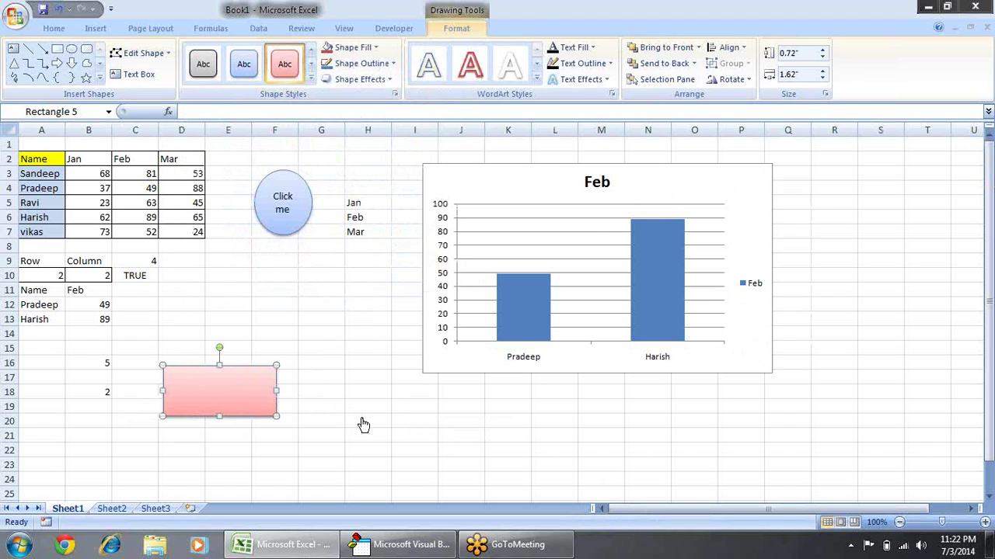
click(394, 439)
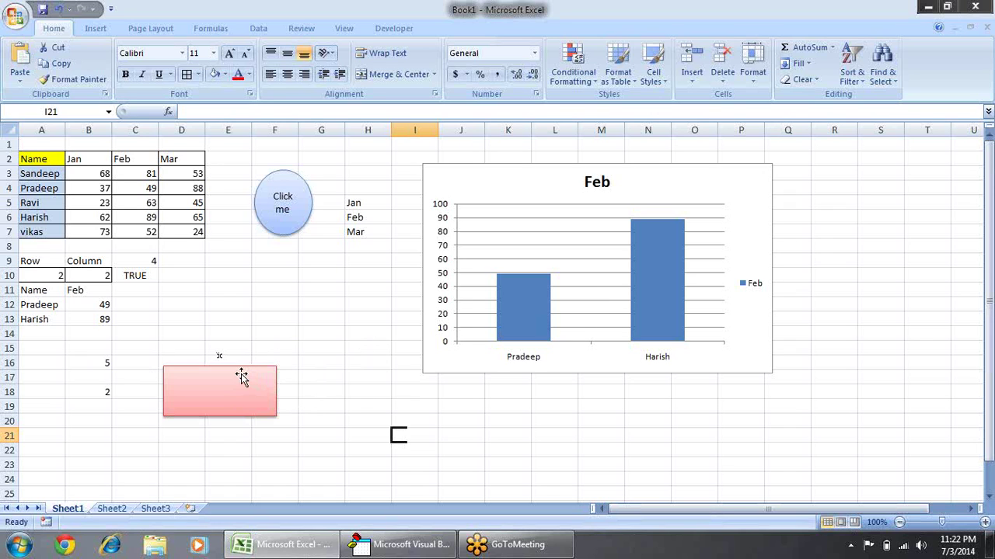
mouse_move(221, 378)
mouse_down()
mouse_move(458, 318)
mouse_move(570, 192)
mouse_move(618, 174)
mouse_up()
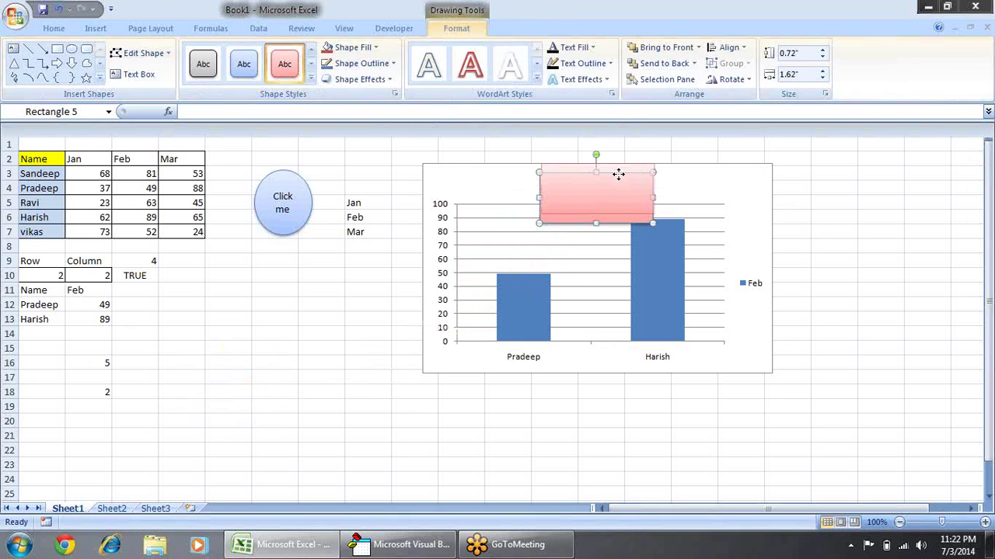
Step: Link the red rectangle's text to cell B11 with the formula =$B$11
click(224, 111)
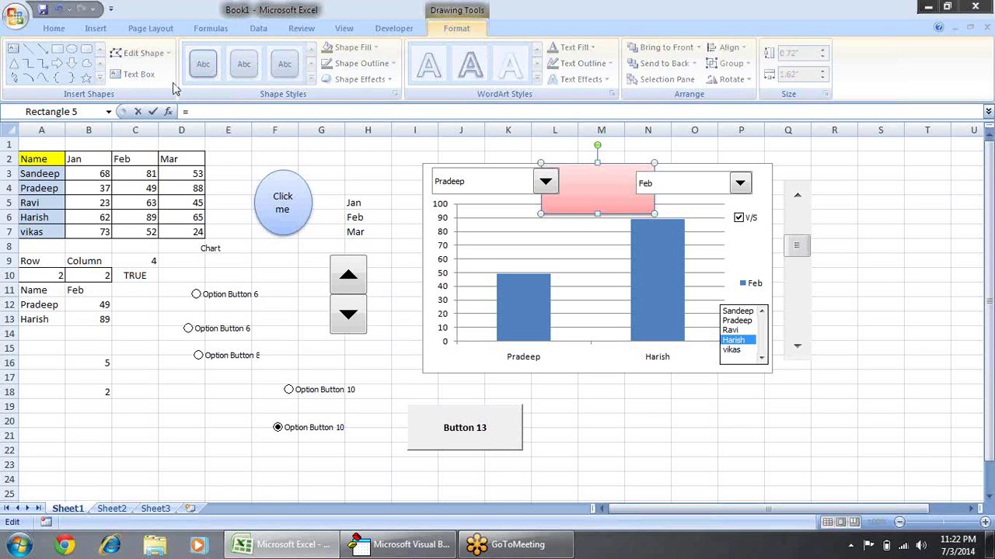
click(87, 291)
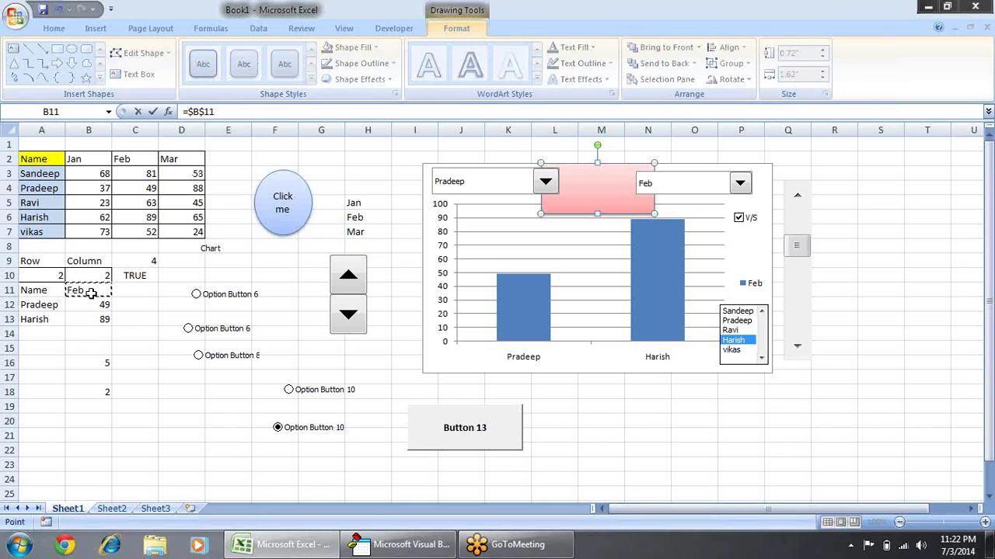
key(Return)
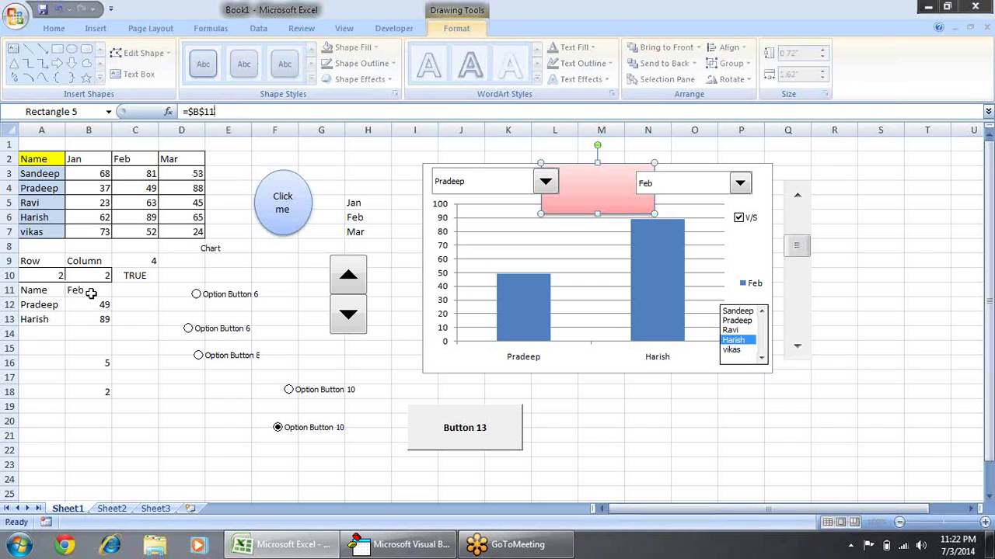
Step: Give the rectangle's linked text a black outlined WordArt style, enlarge it to 36 points, and deselect the shape
click(536, 80)
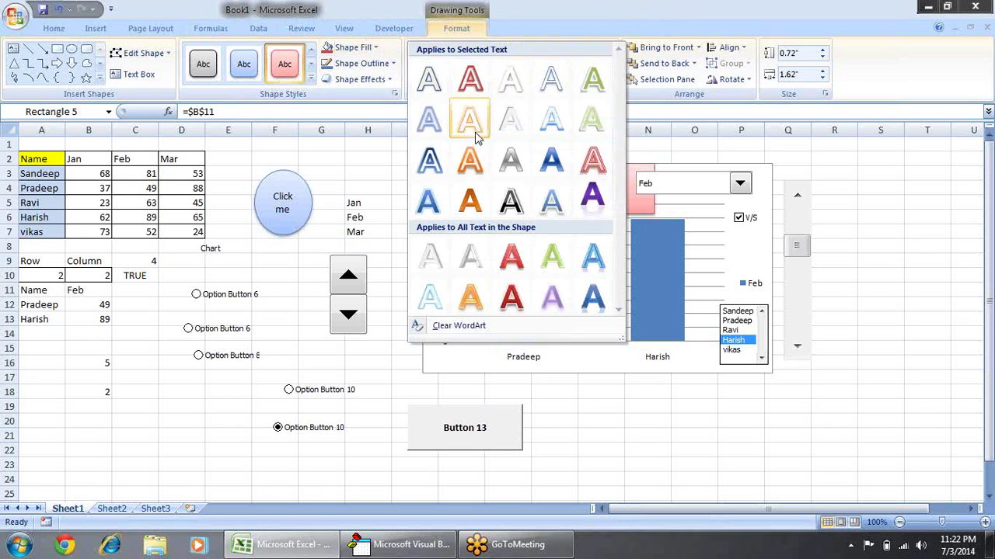
click(530, 191)
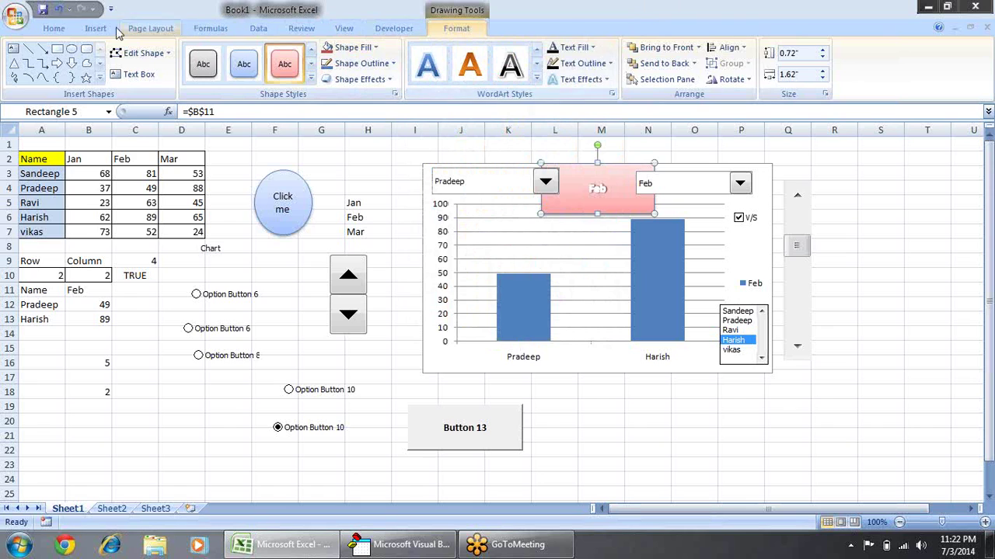
click(53, 28)
click(230, 56)
click(230, 56)
click(230, 55)
click(230, 56)
click(230, 56)
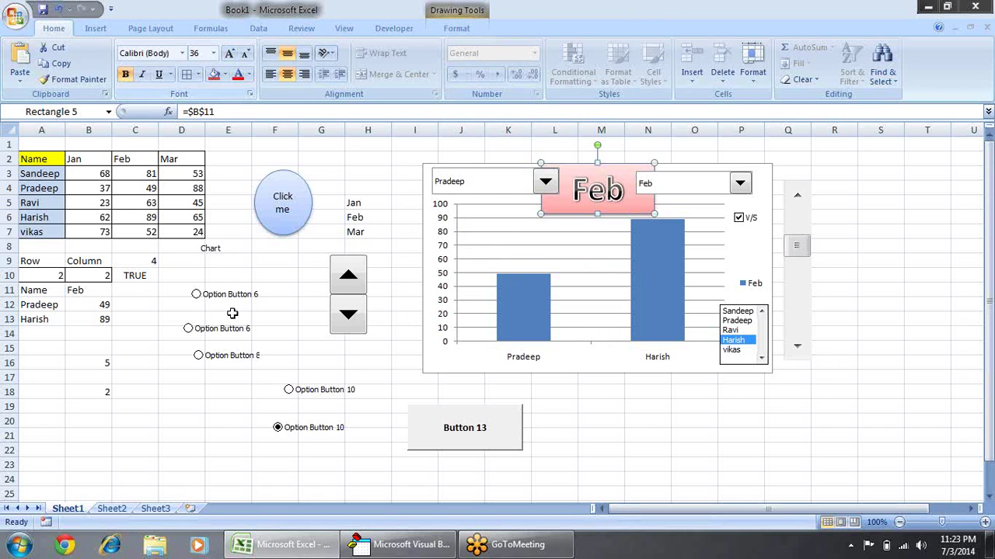
click(171, 408)
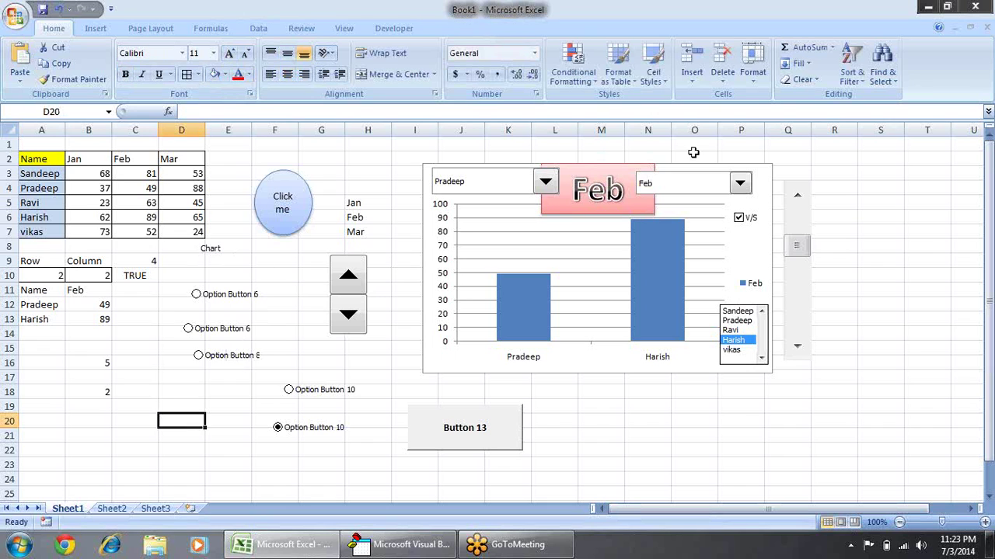
Step: Test the linked title by switching the chart's month drop-down between Jan and Mar, ending on Jan, and select the rectangle
click(740, 184)
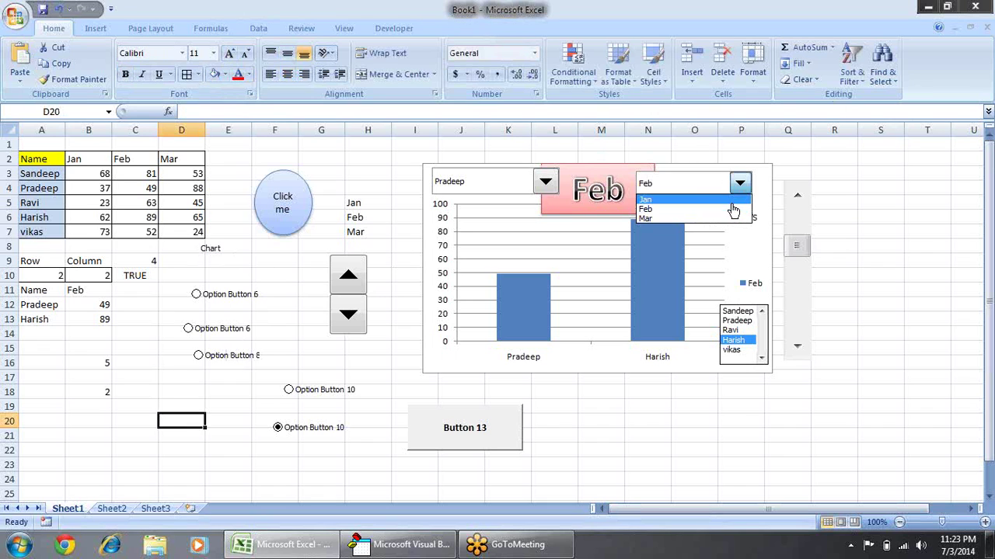
click(734, 200)
click(739, 184)
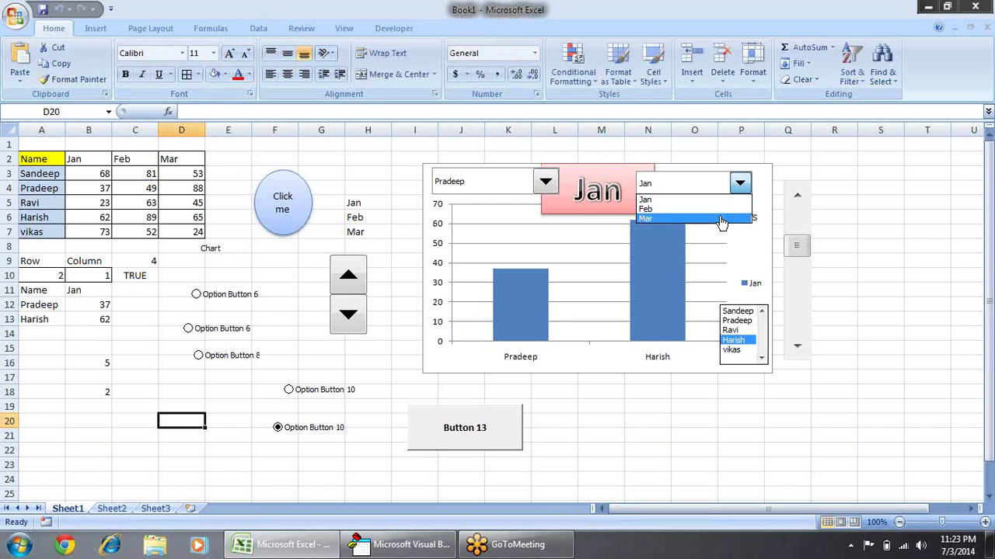
click(722, 220)
click(740, 184)
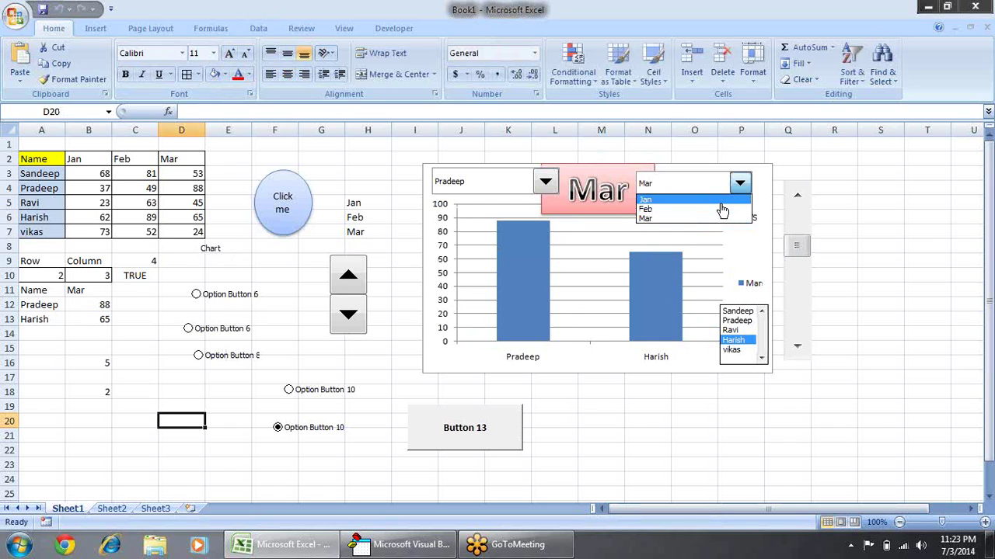
click(723, 200)
click(740, 185)
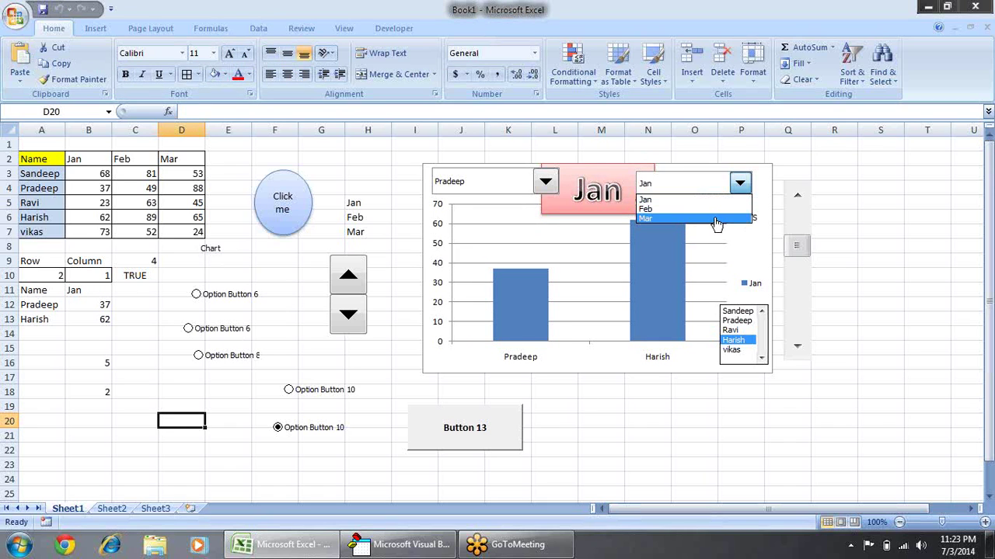
click(716, 220)
click(740, 185)
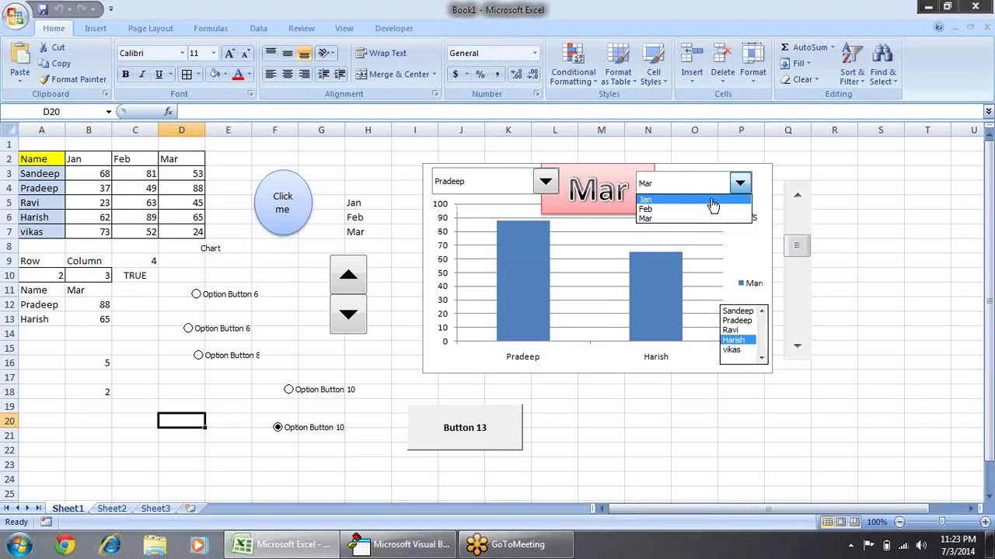
click(712, 204)
click(558, 213)
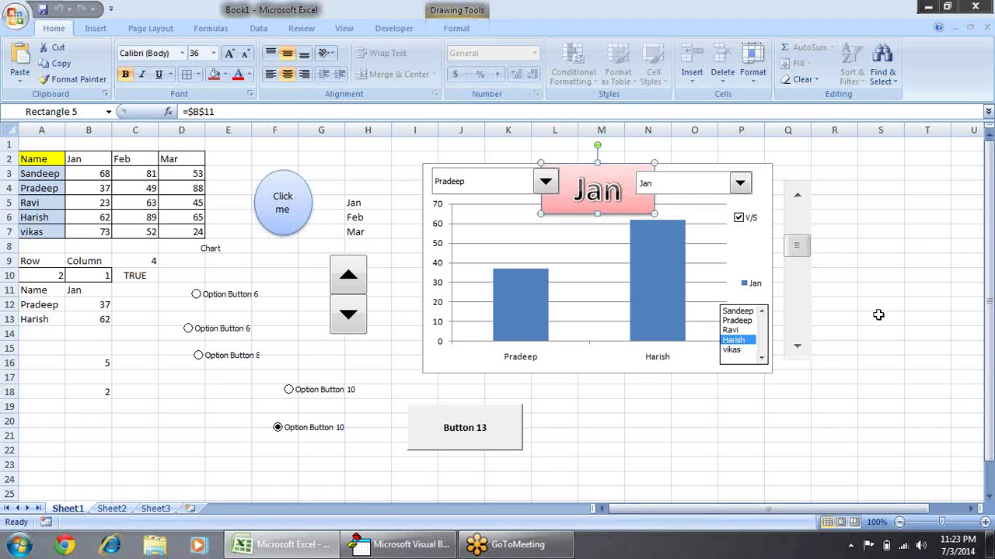
Step: Close the Visual Basic editor and minimize the workbook to get to the desktop
click(930, 7)
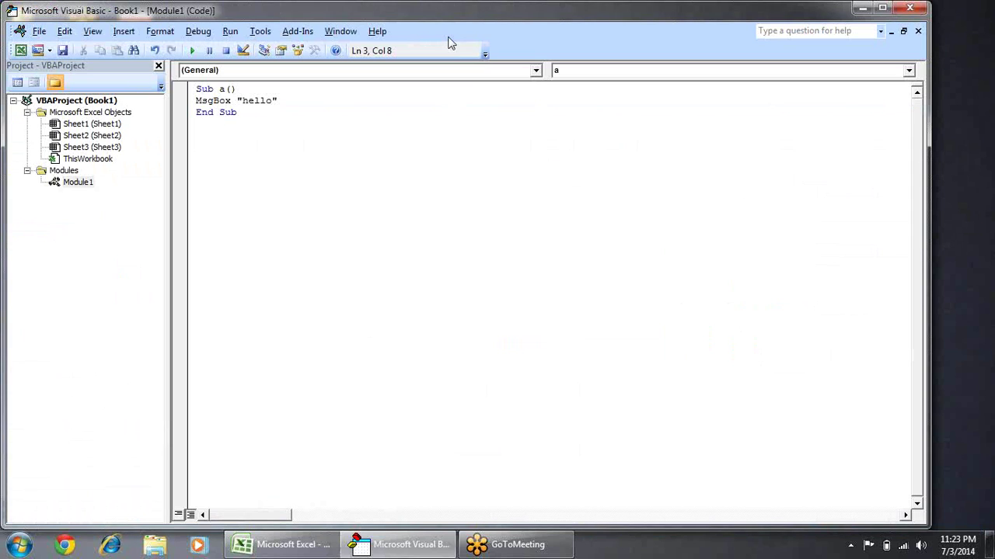
click(910, 8)
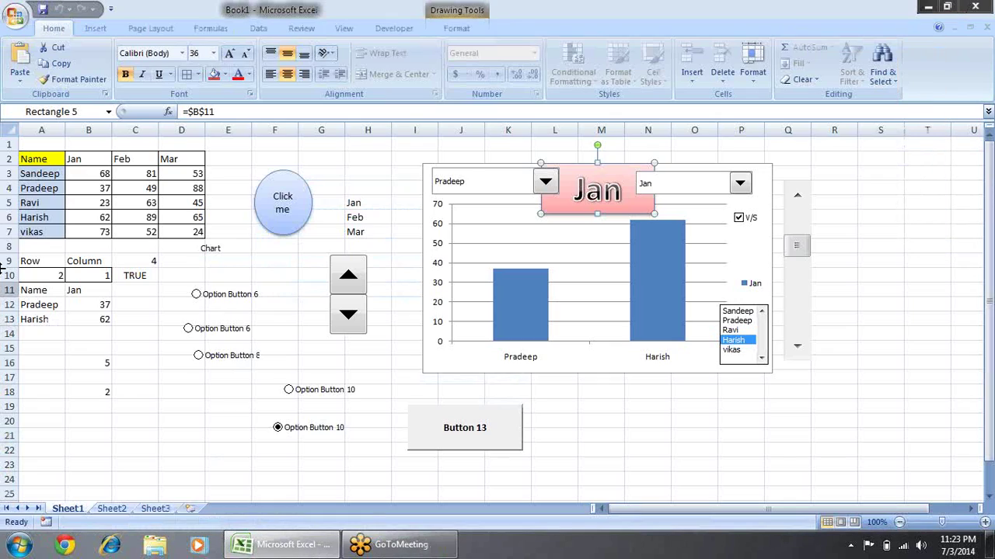
click(924, 6)
Step: Browse the computer's drives and open the dashboard workbook from the Showcase folder on Local Disk (D:)
double_click(26, 103)
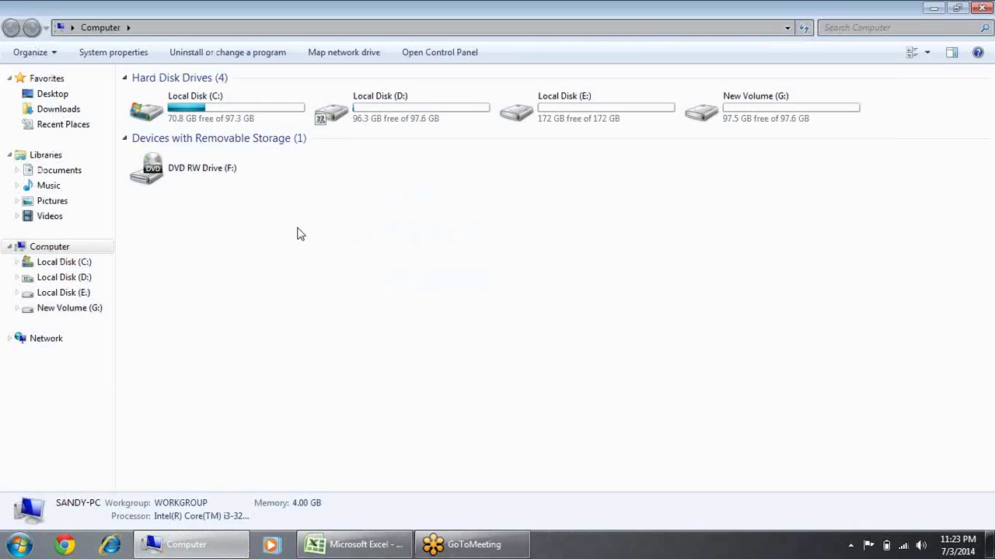
double_click(734, 116)
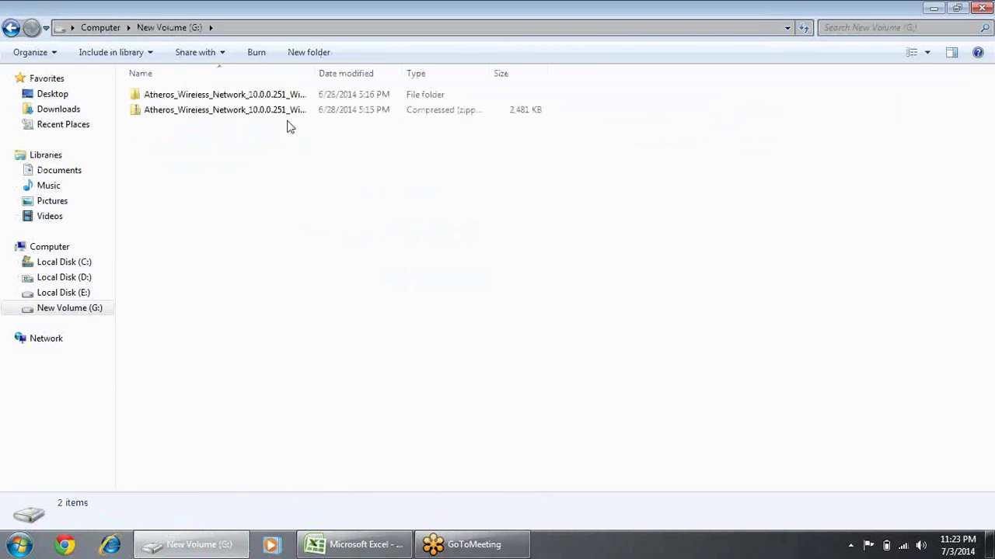
click(11, 28)
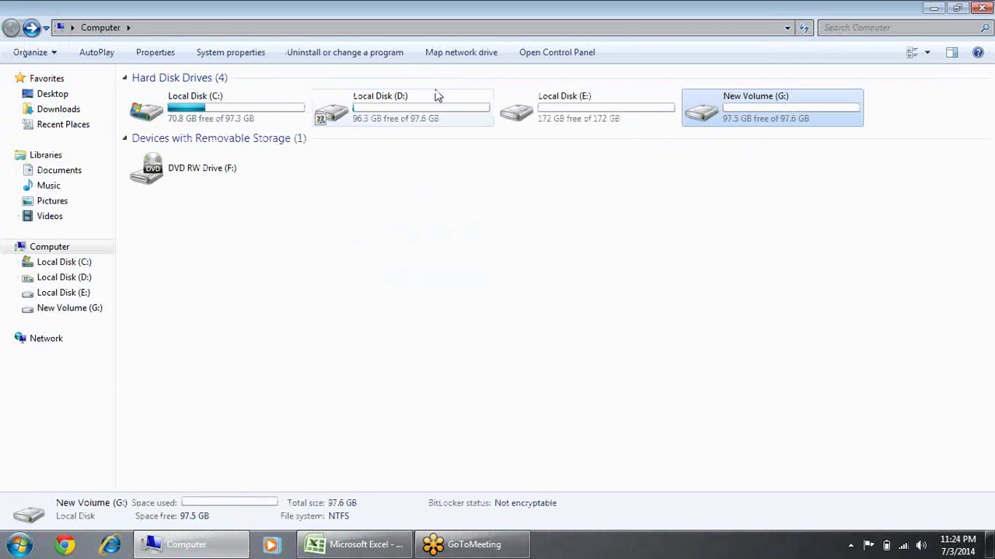
double_click(378, 115)
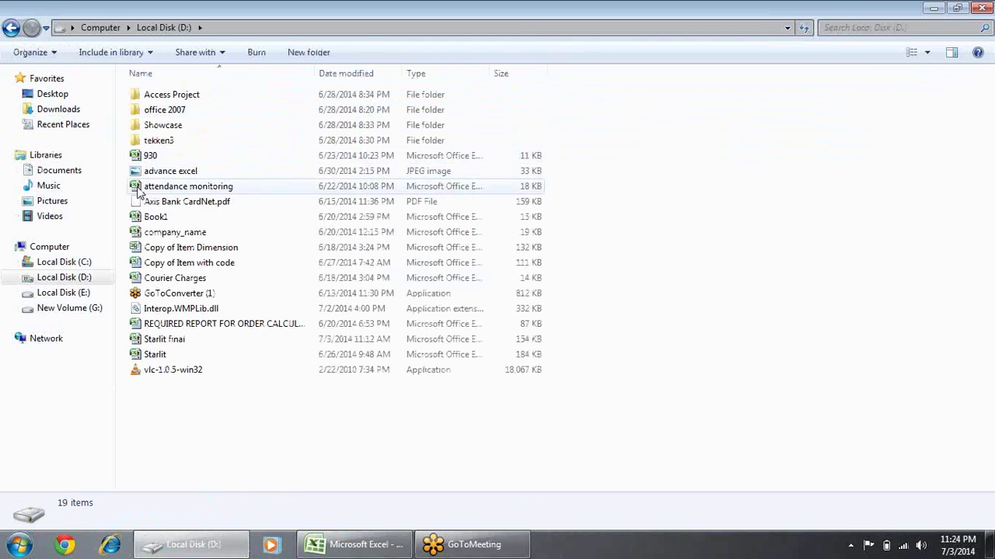
double_click(178, 126)
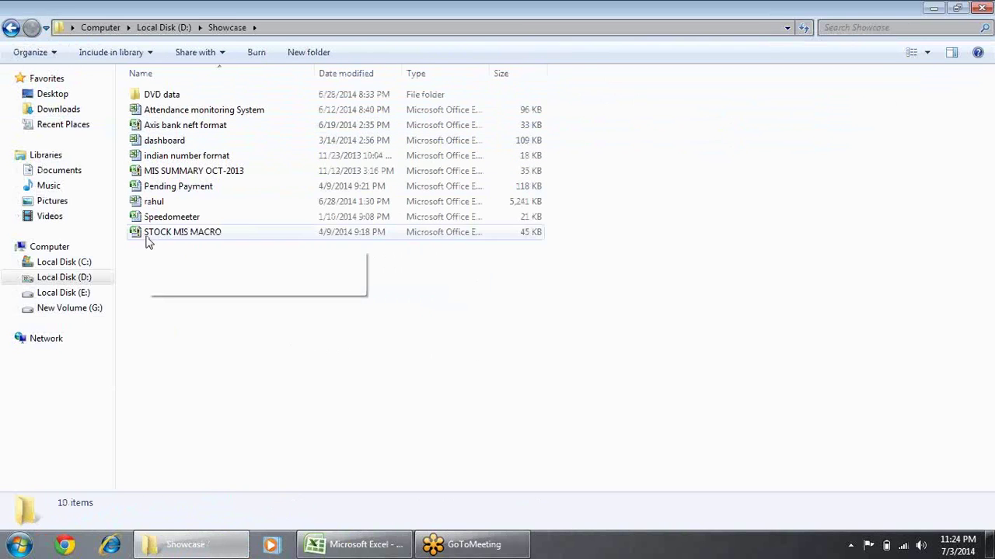
double_click(172, 140)
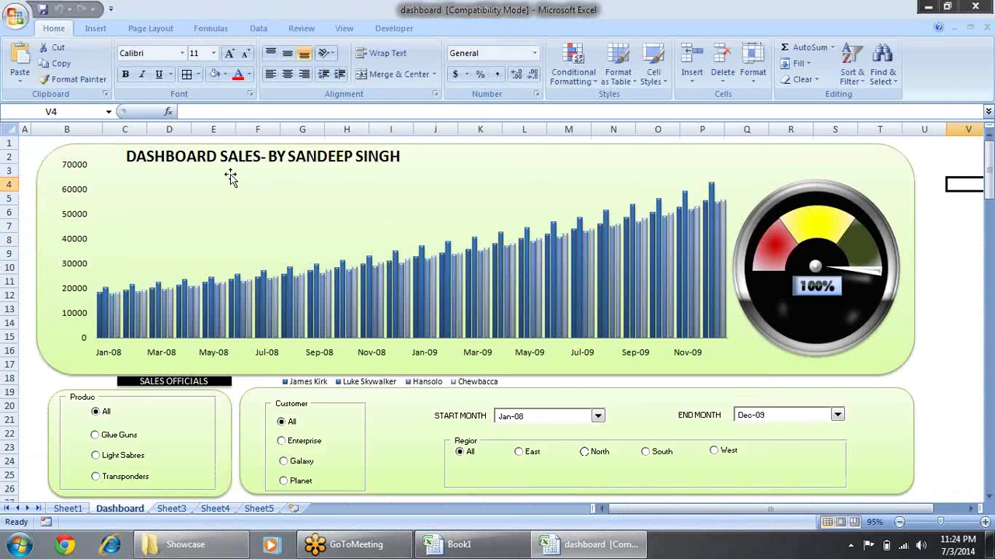
Step: Run through the dashboard's region options East, North and South, ending on West
click(533, 458)
click(600, 456)
click(645, 451)
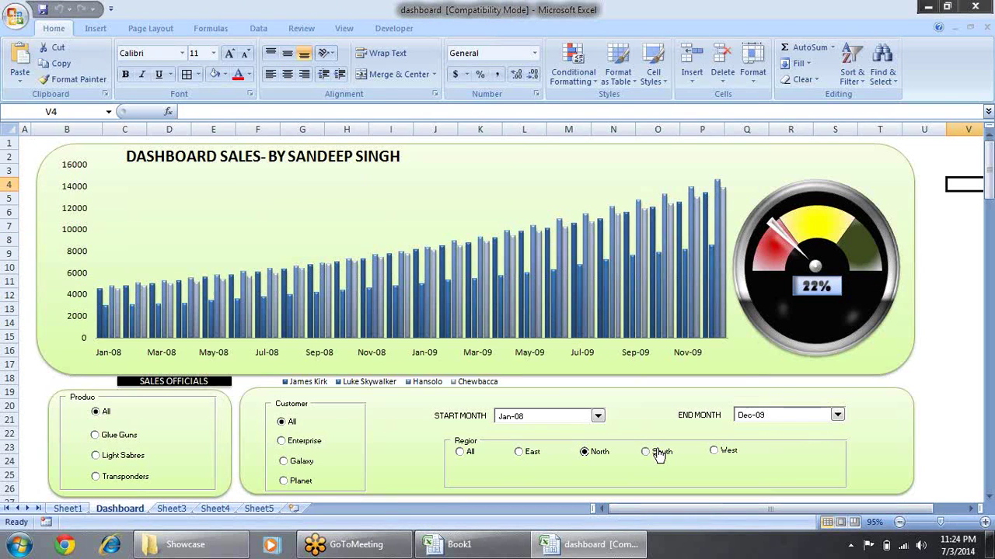
click(734, 452)
Step: Set the dashboard's end month to Oct-08 and its start month to Nov-08
click(837, 415)
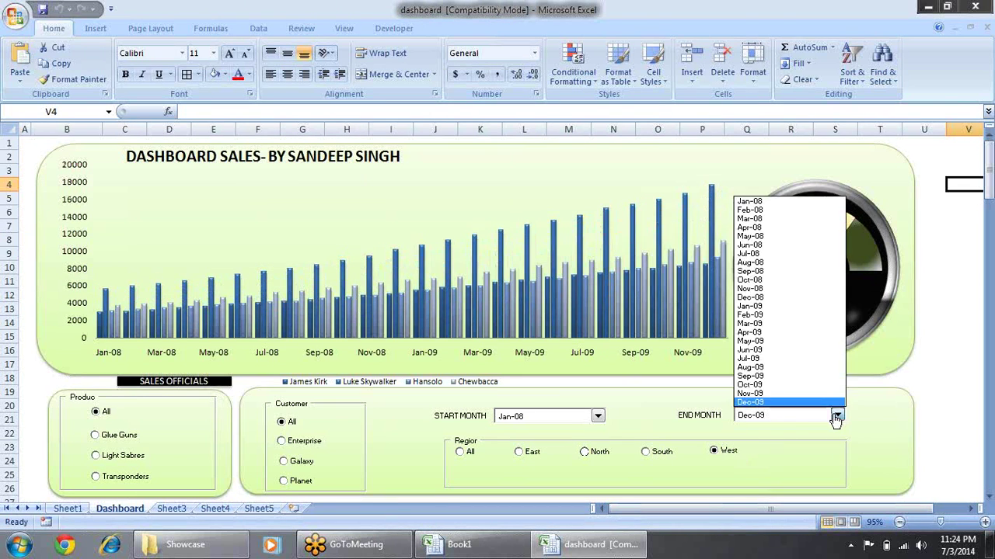
click(791, 283)
click(598, 415)
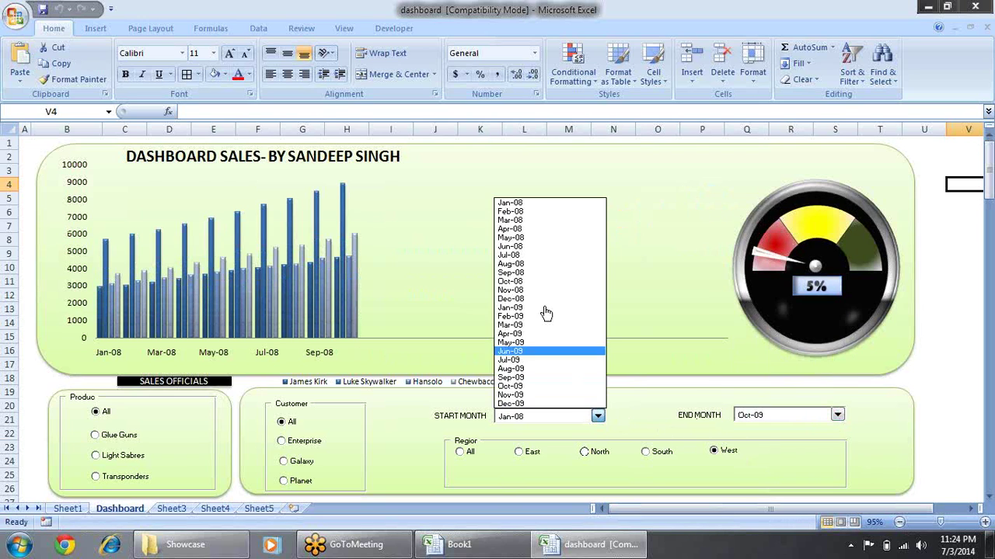
click(543, 290)
Step: Filter the dashboard to the Enterprise customer and set the start month to Jan-08
click(307, 442)
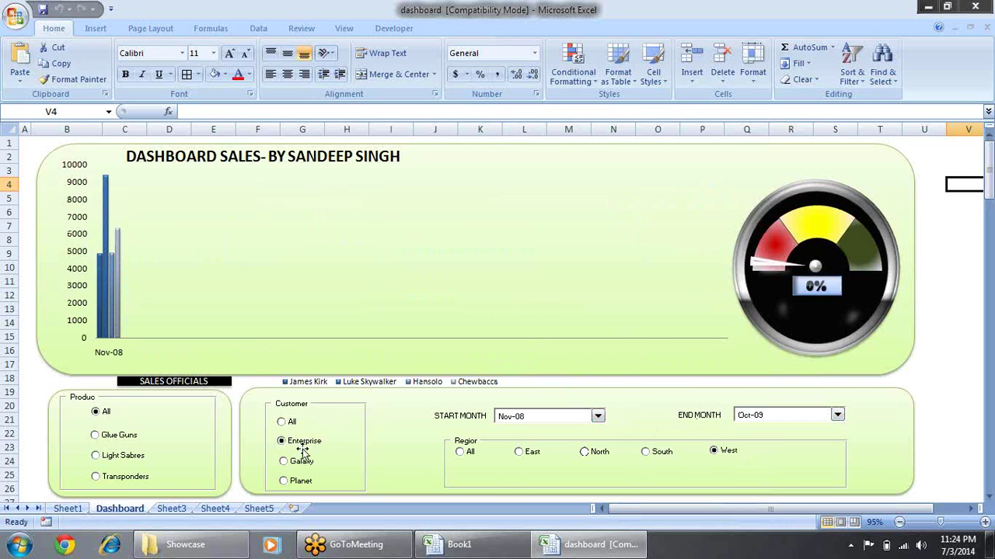
click(598, 417)
click(533, 196)
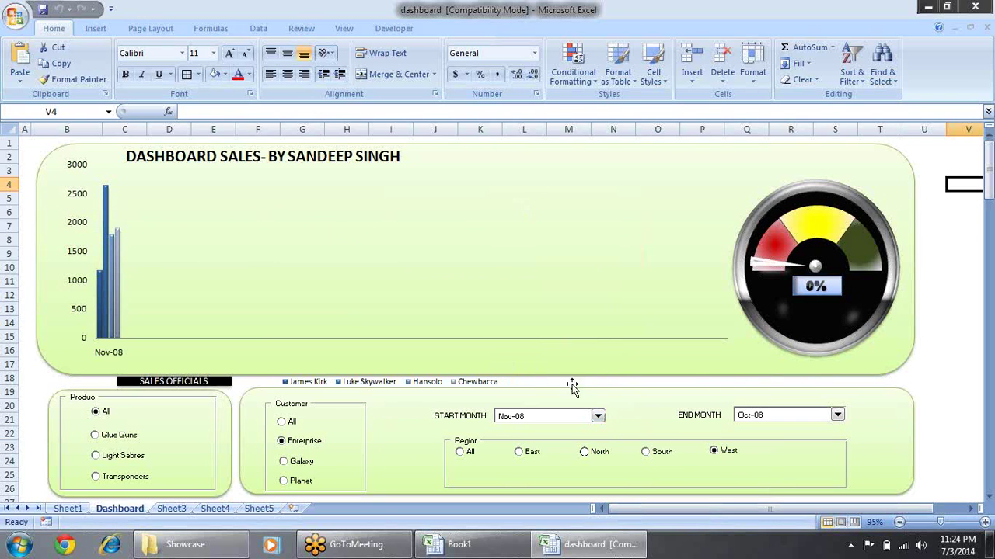
click(598, 417)
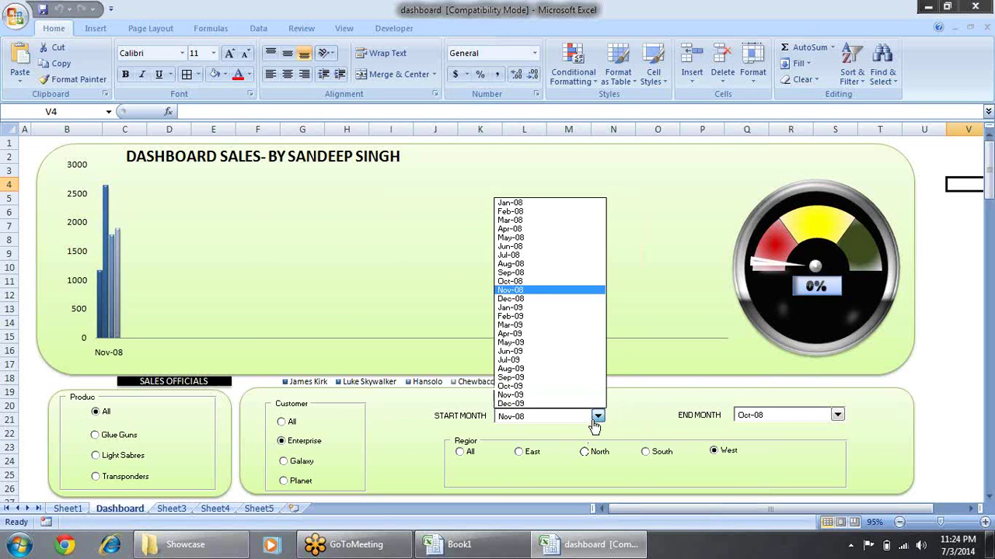
click(575, 203)
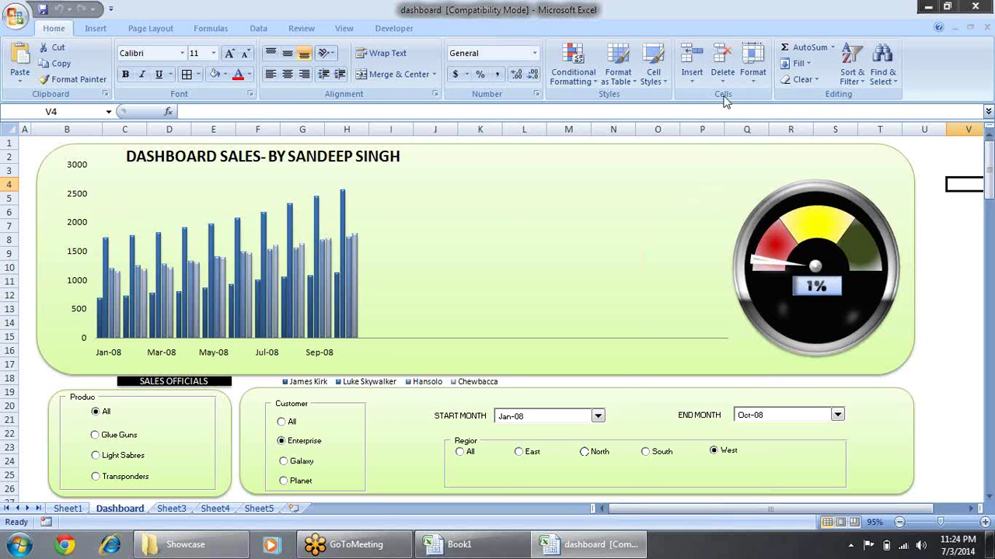
Step: Select the speedometer gauge group, then view the system date and time and close the calendar pop-up
click(808, 200)
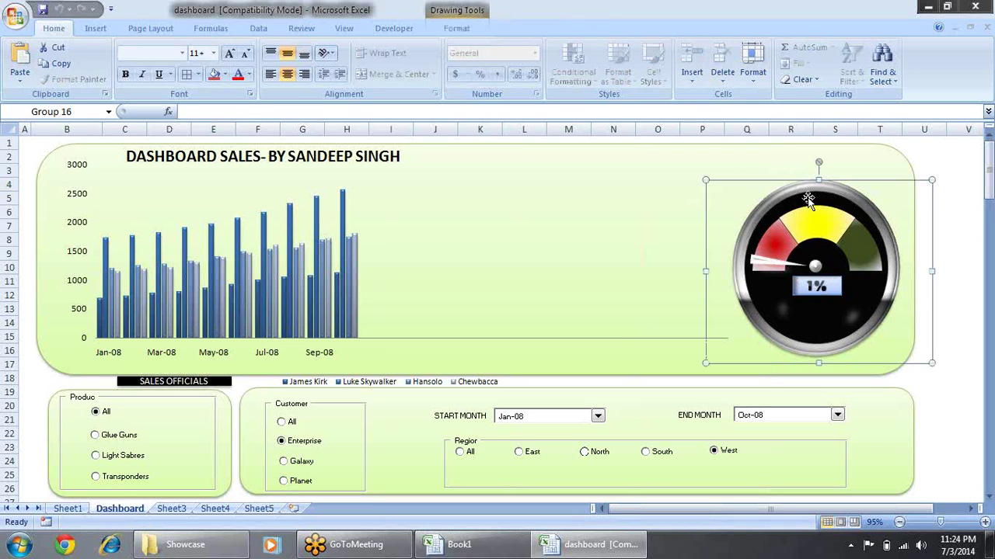
click(944, 550)
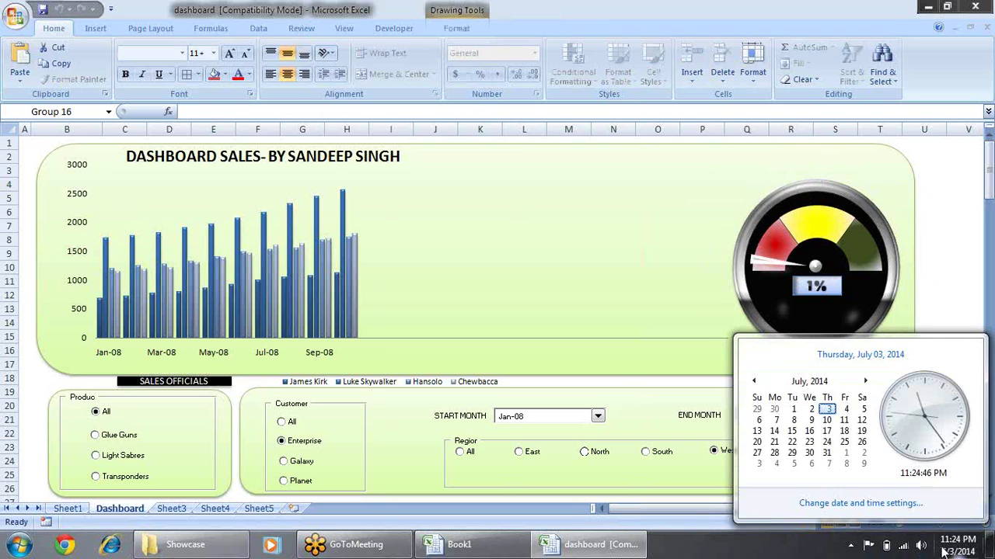
click(931, 211)
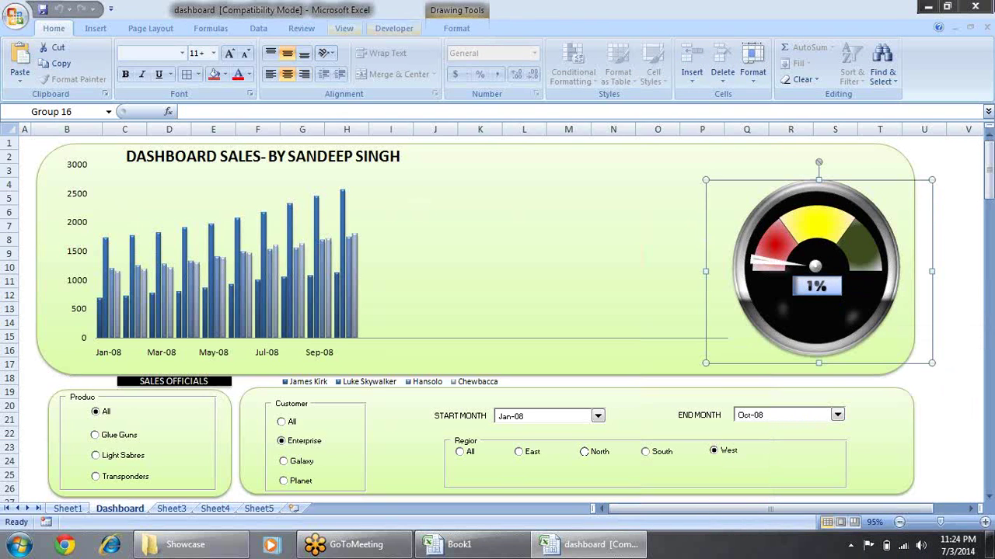